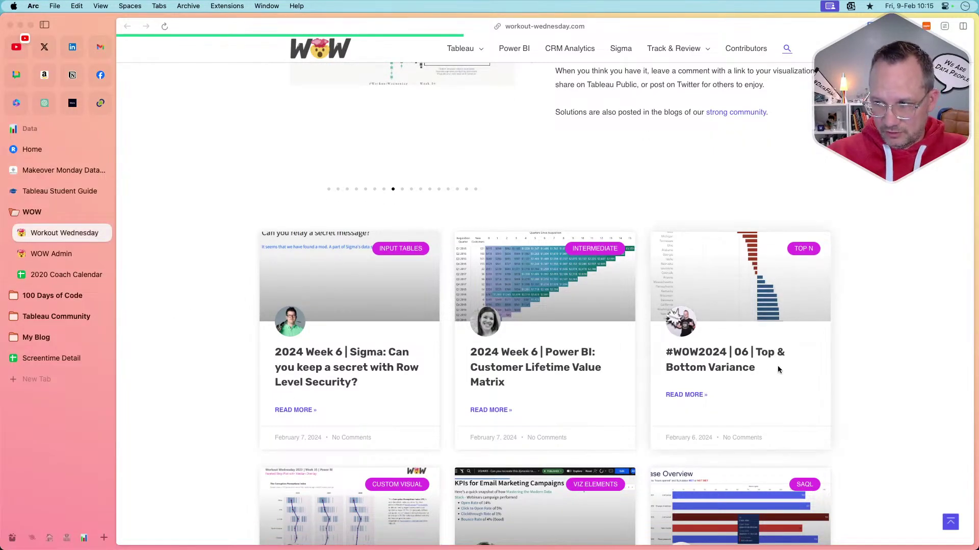
Open the "#WOW2024 | 06 | Top & Bottom Variance" challenge post and examine its example chart and requirements.
click(730, 368)
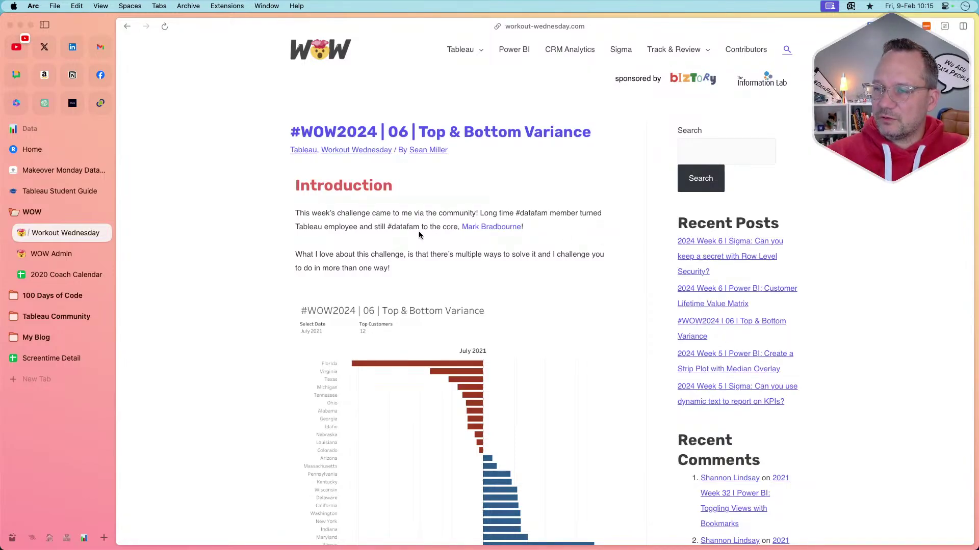
scroll(263, 296, down, 1)
scroll(263, 297, down, 5)
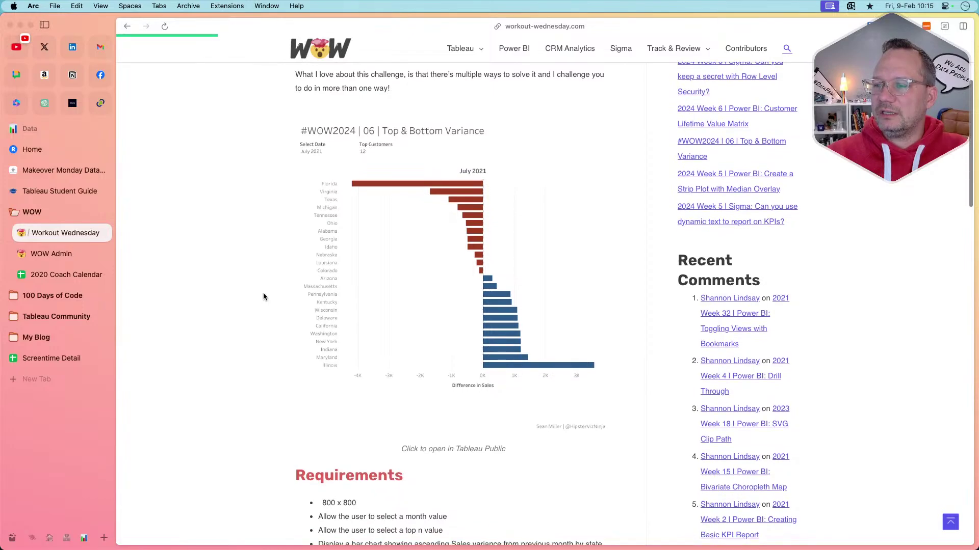
scroll(269, 266, down, 3)
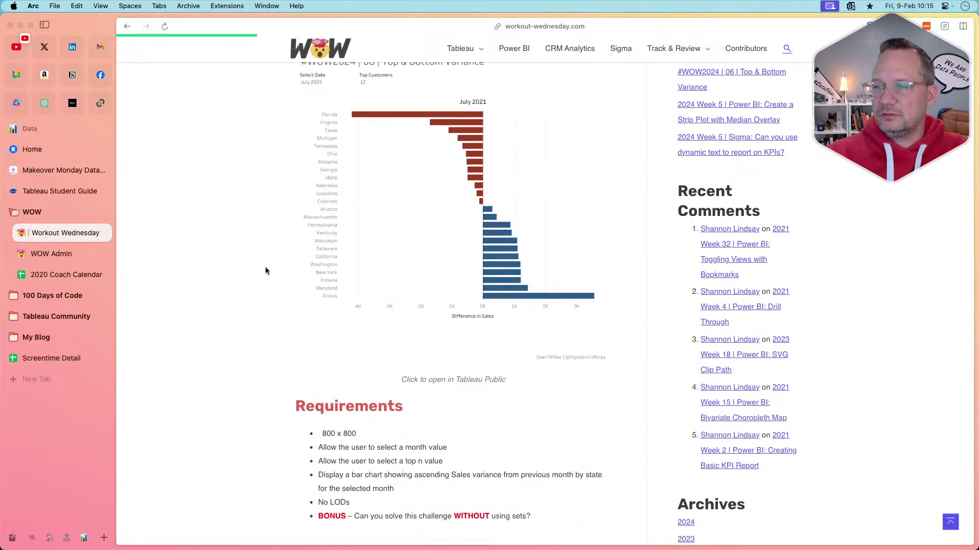
scroll(265, 271, up, 2)
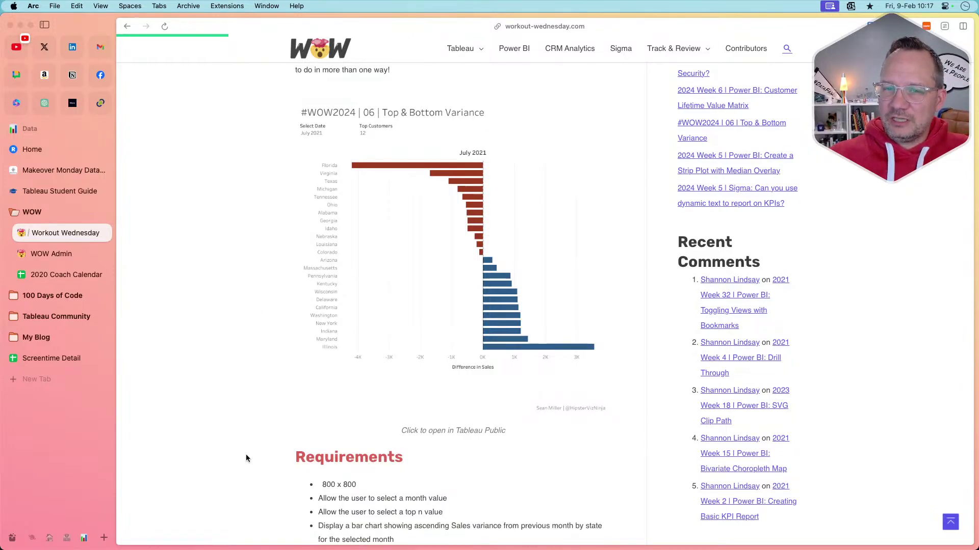
Switch to Tableau Desktop and connect the blank workbook to the saved Sample - Superstore data source.
click(652, 539)
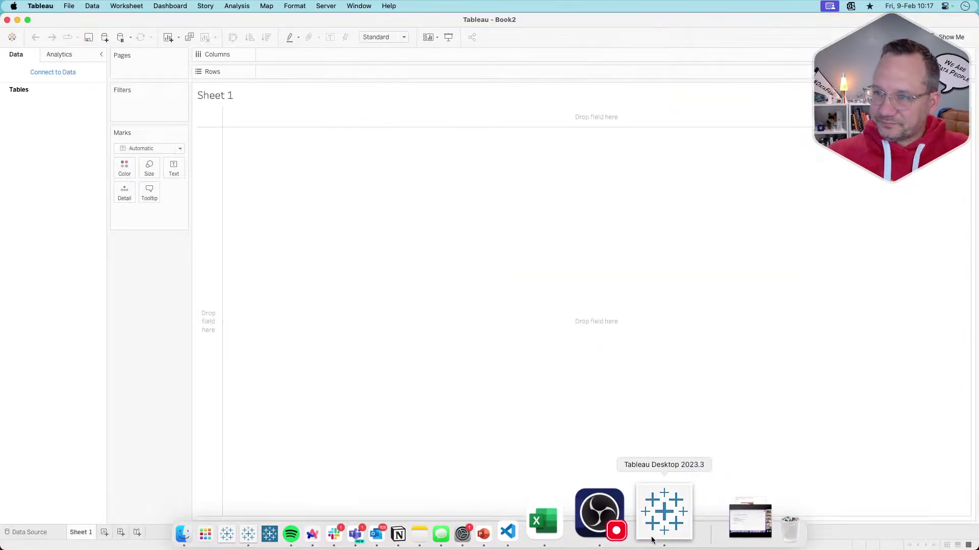
click(50, 73)
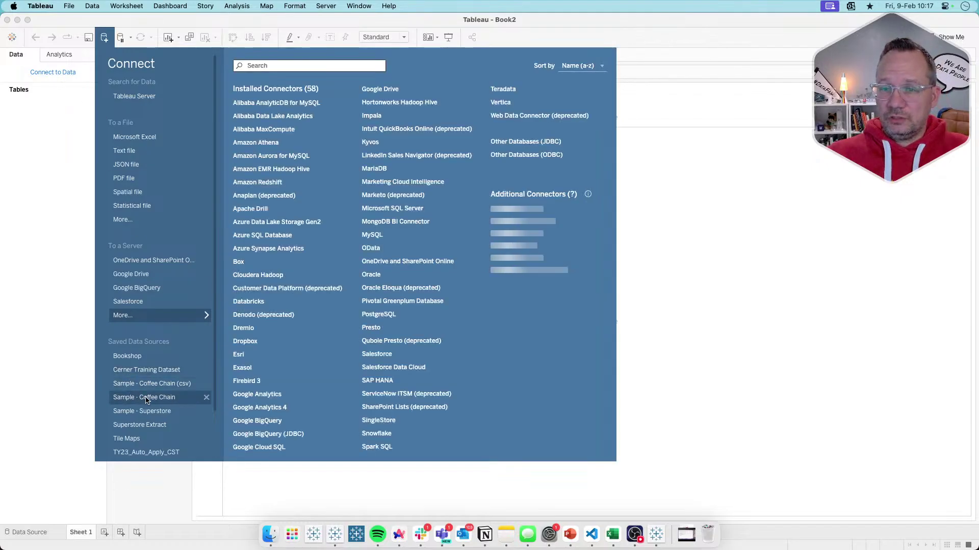
click(160, 411)
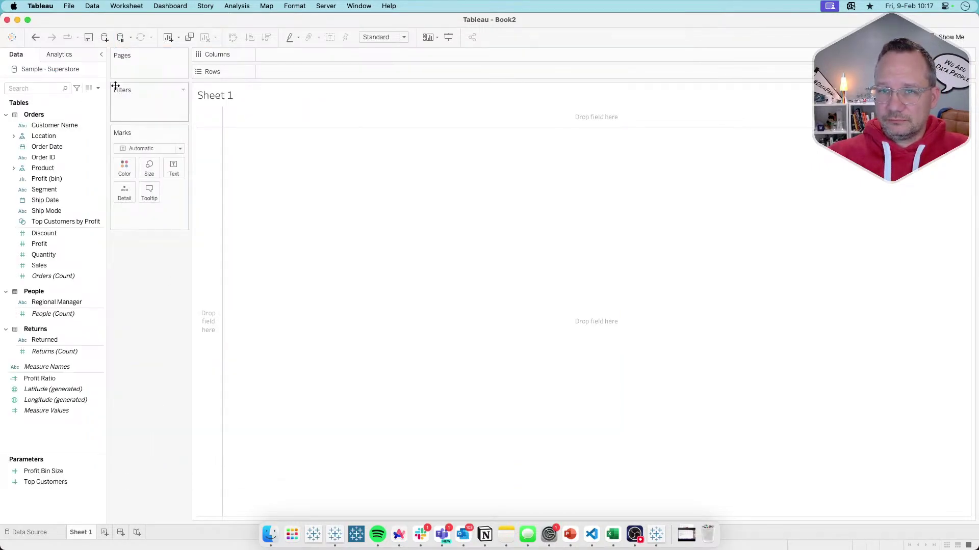
click(82, 399)
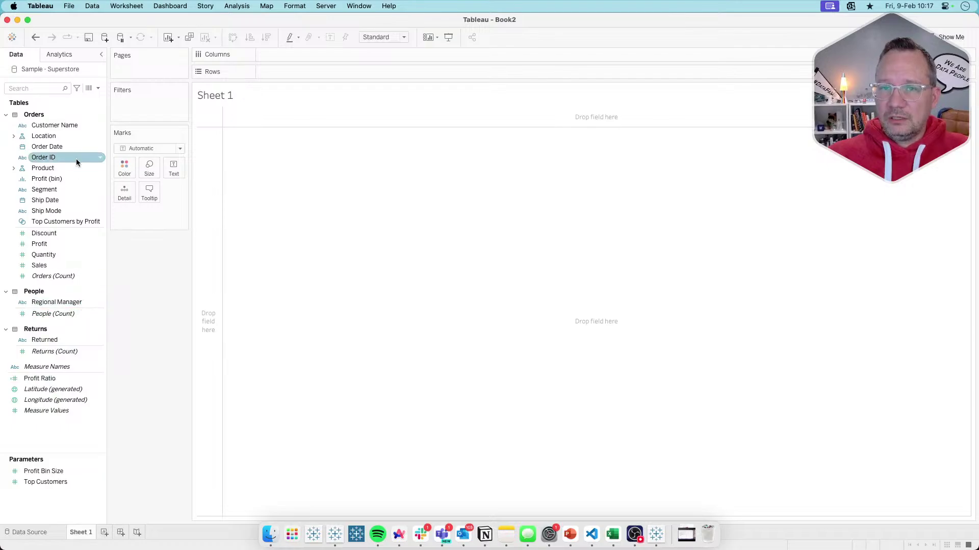
Build a text table with State/Province from the Location hierarchy on rows and Sales as the text values.
click(14, 136)
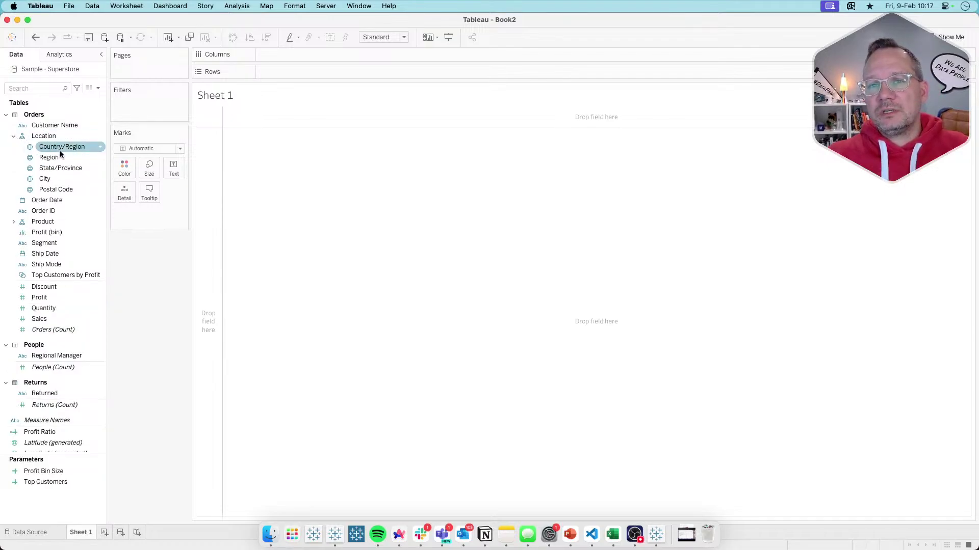
drag(58, 169, 330, 70)
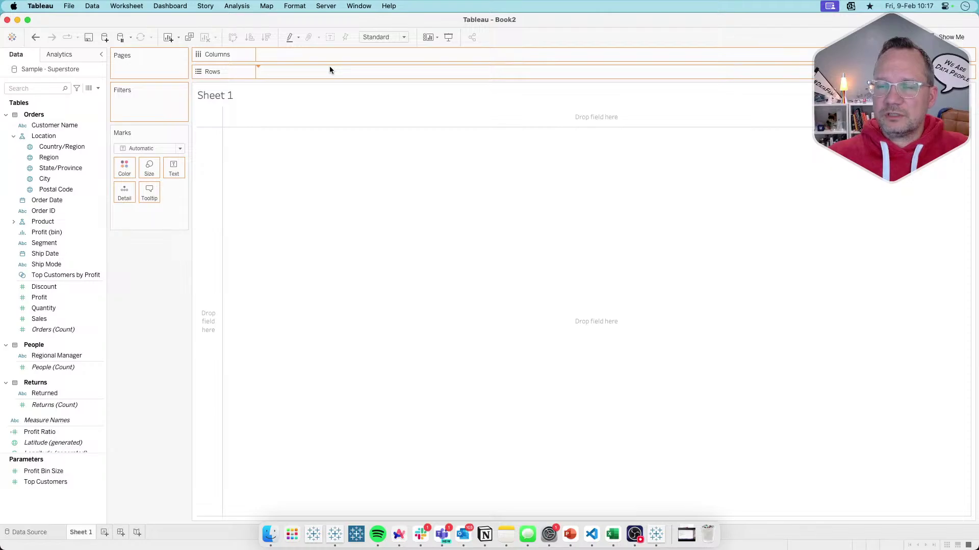
drag(215, 226, 588, 488)
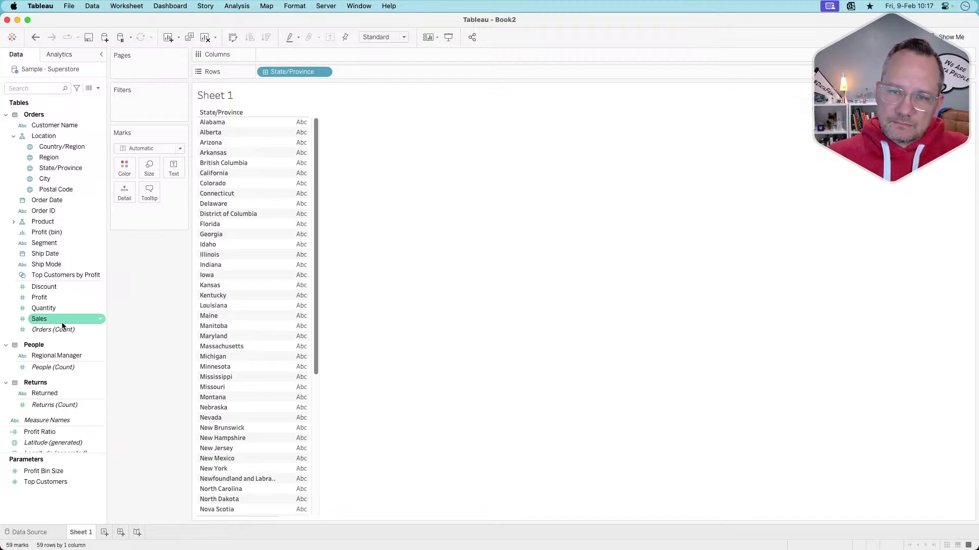
drag(53, 320, 174, 168)
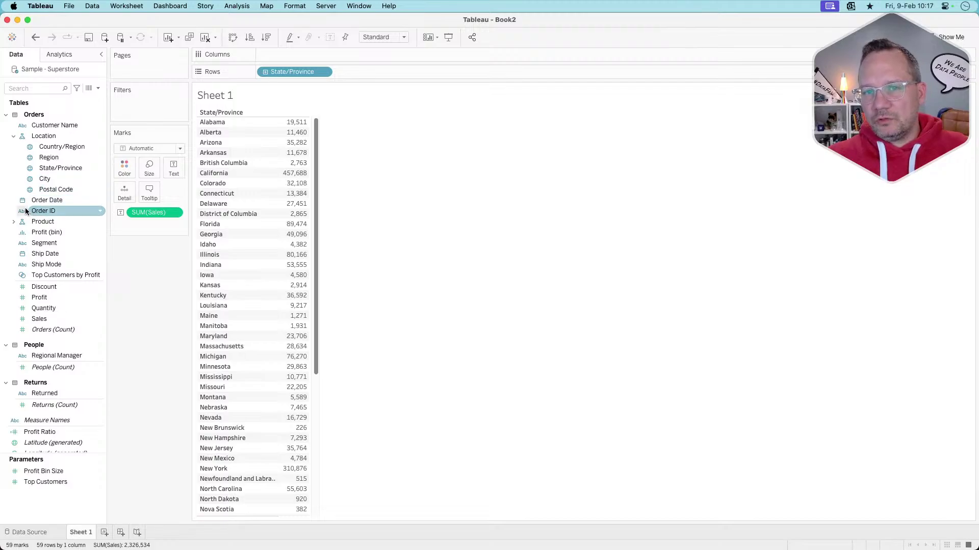
Add Order Date to the columns as a continuous month and convert it to discrete.
drag(44, 201, 304, 51)
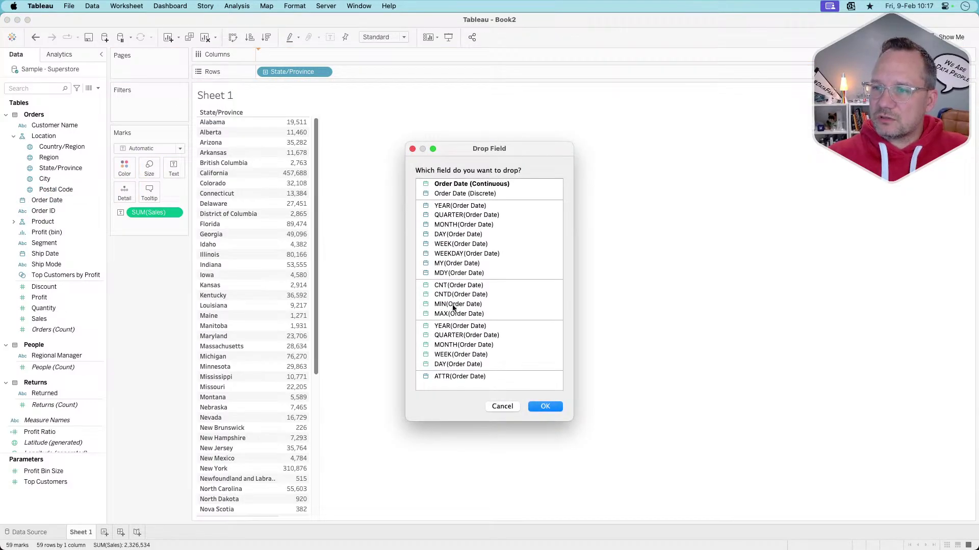
click(460, 346)
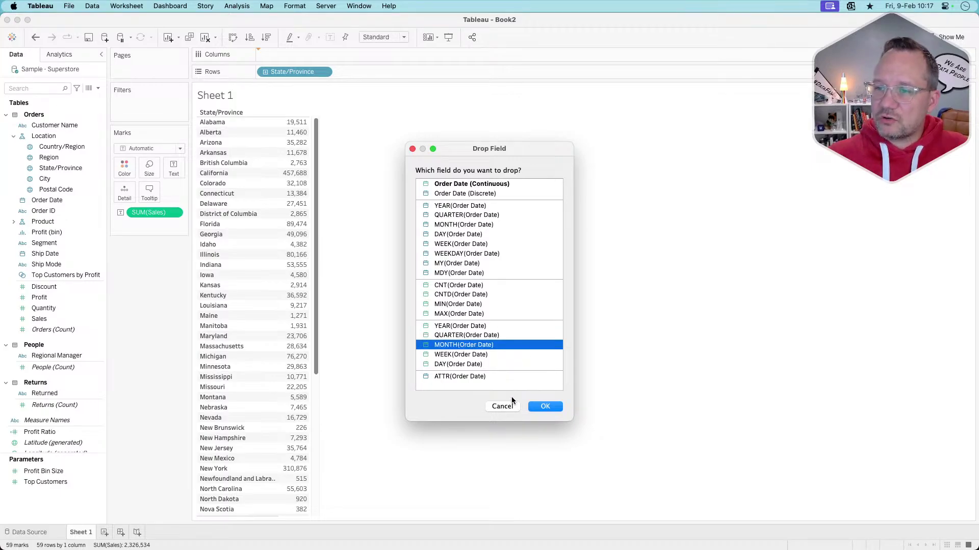
click(546, 407)
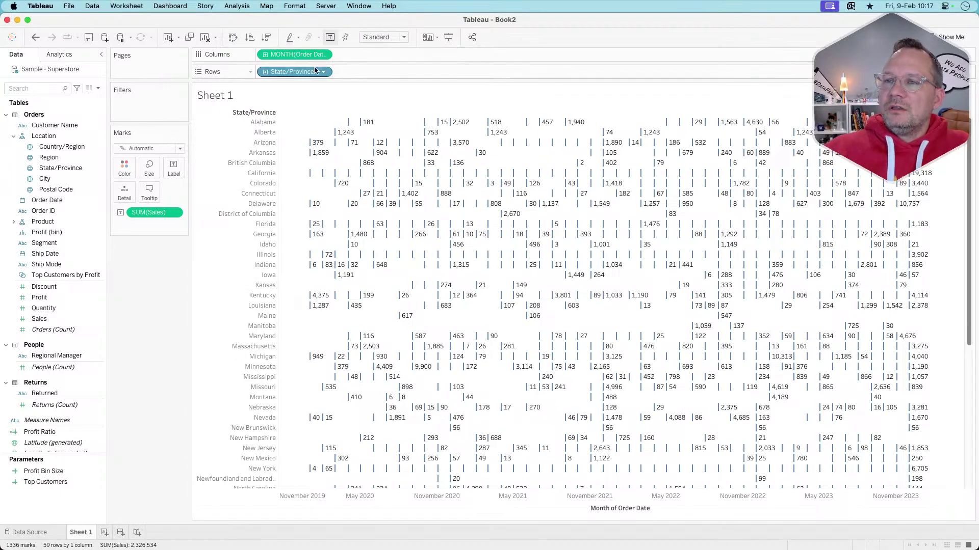
click(323, 55)
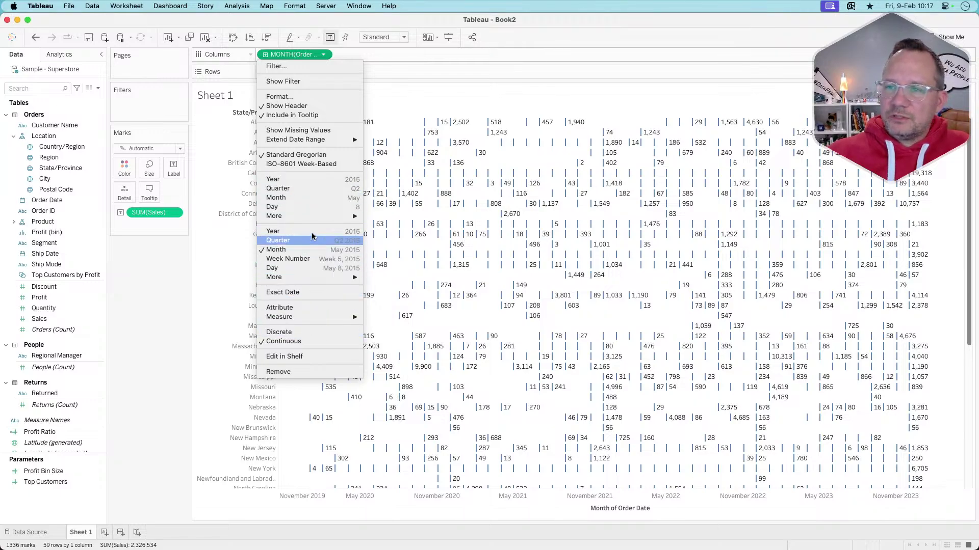
mouse_move(319, 217)
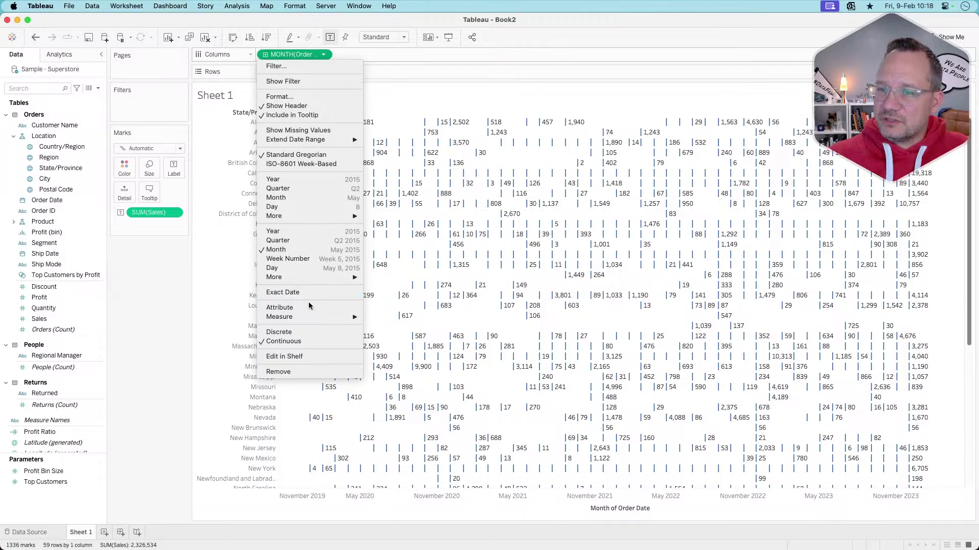
click(300, 334)
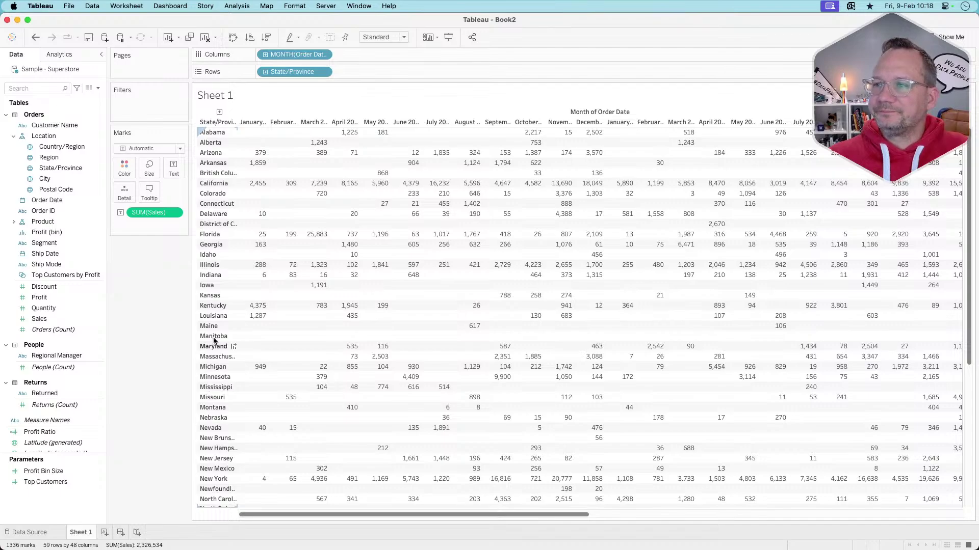
Try a Difference quick table calculation on the Sales values, review its compute options and clear it again.
mouse_move(539, 266)
scroll(540, 266, right, 2)
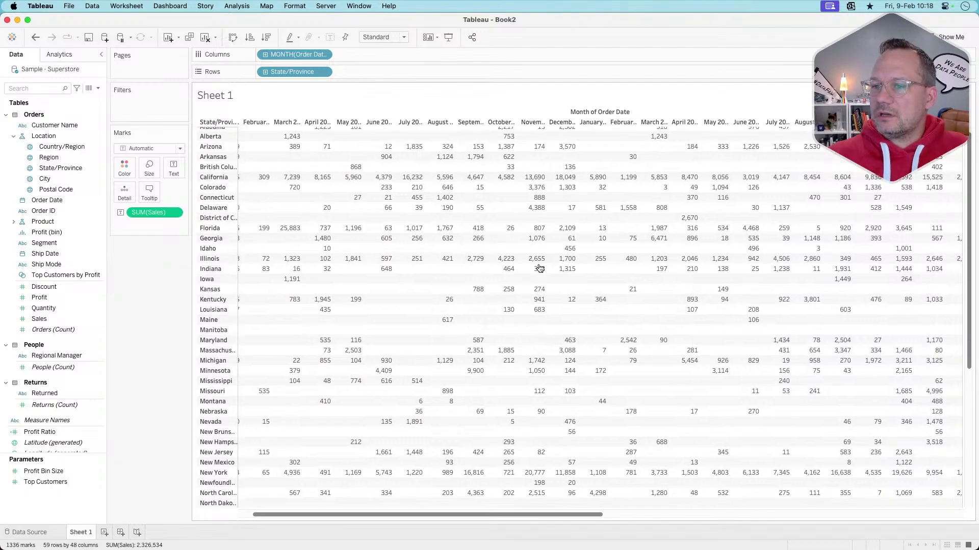
scroll(538, 266, right, 10)
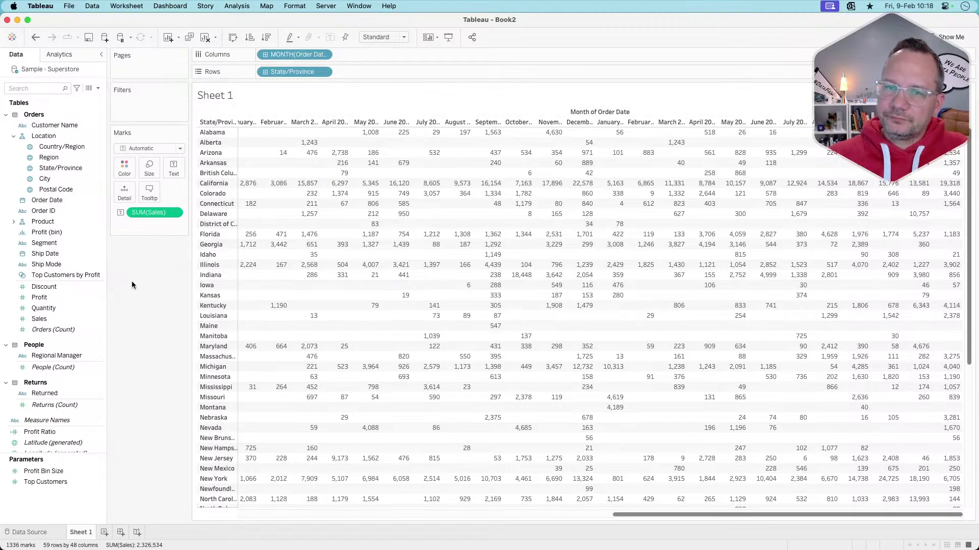
click(175, 214)
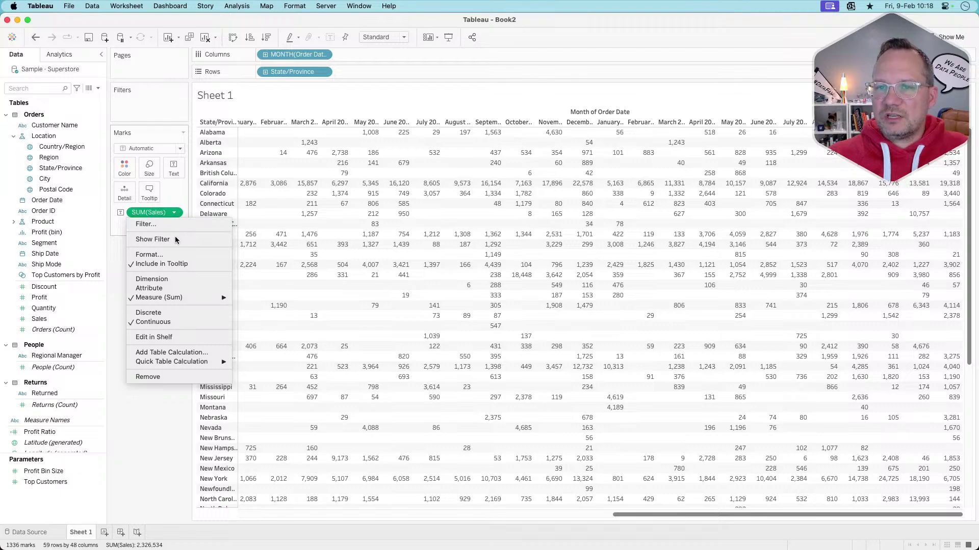
mouse_move(193, 363)
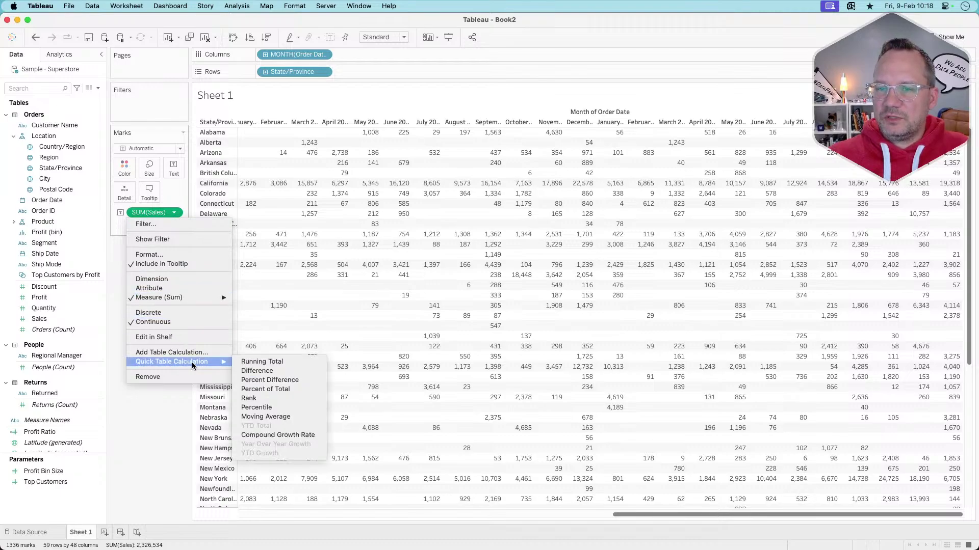
click(270, 371)
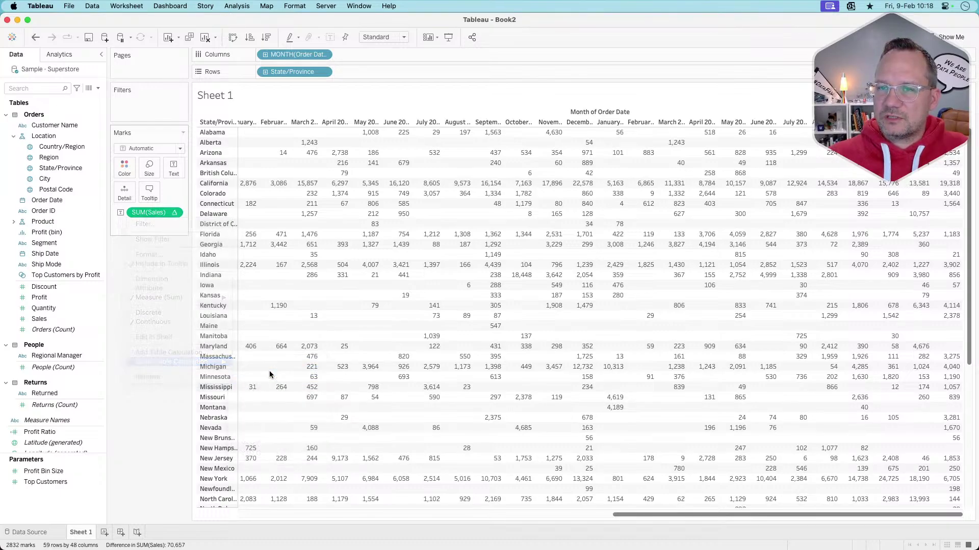
click(175, 212)
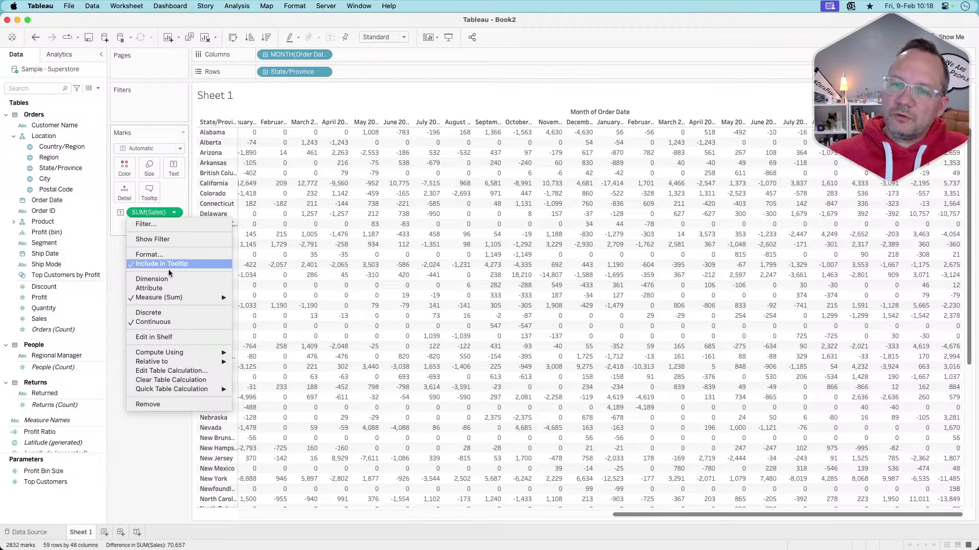
mouse_move(176, 361)
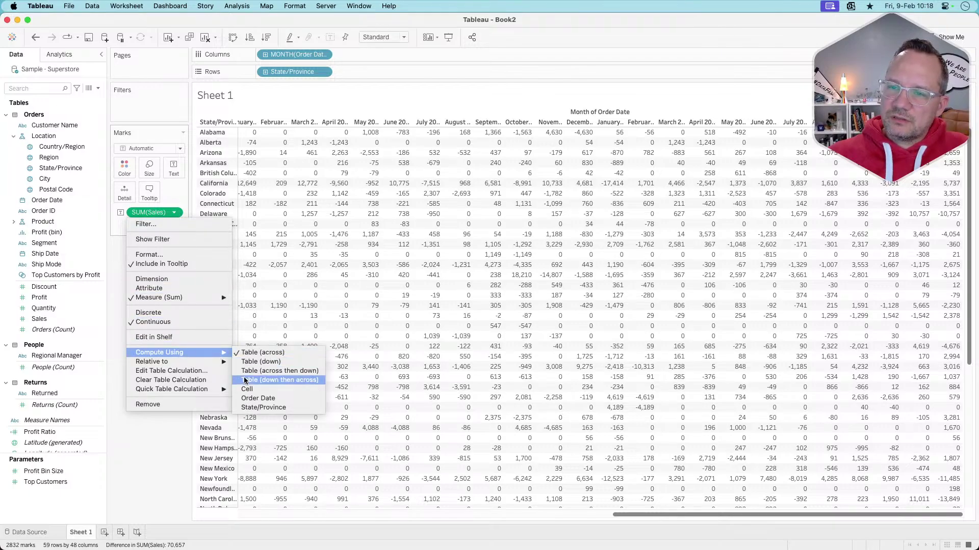
click(171, 380)
Apply the Difference quick table calculation to the Sales values in the state-by-month table.
click(174, 212)
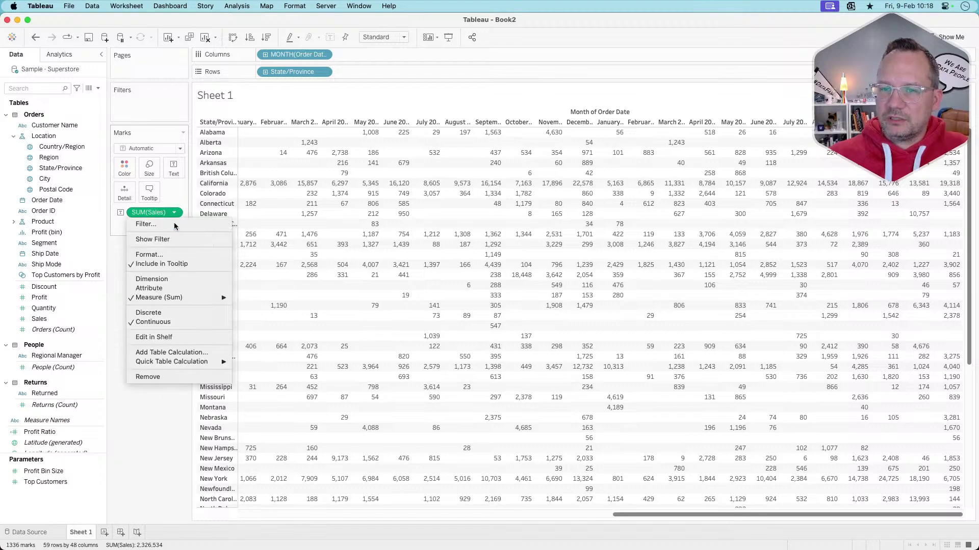
mouse_move(169, 361)
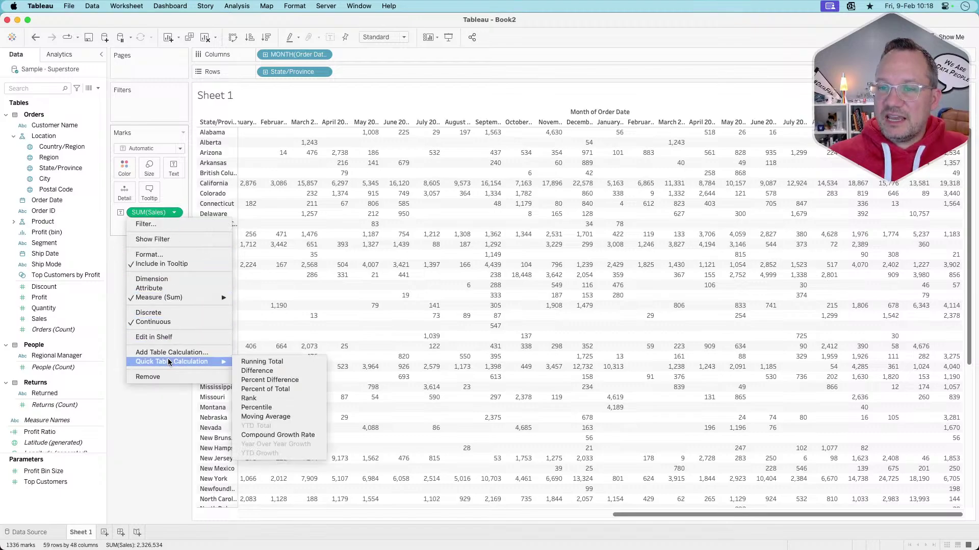
click(257, 370)
Edit the Sales table calculation to use specific dimensions Month of Order Date and State/Province, at the level of Month of Order Date.
click(176, 215)
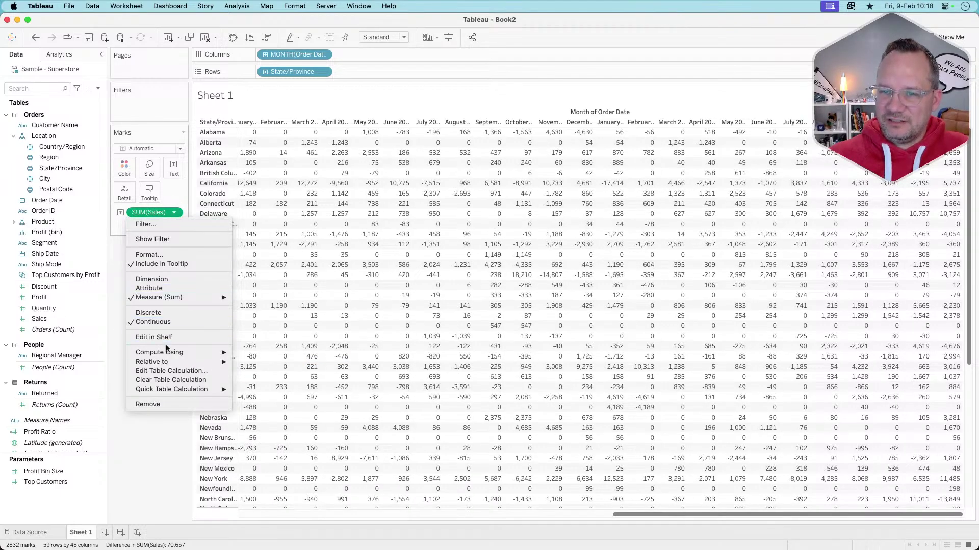
mouse_move(169, 360)
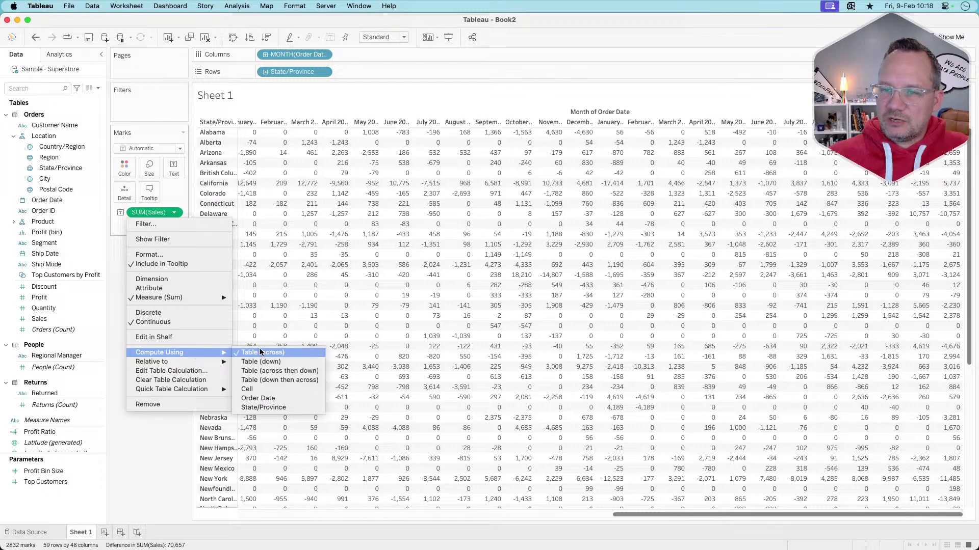
click(174, 371)
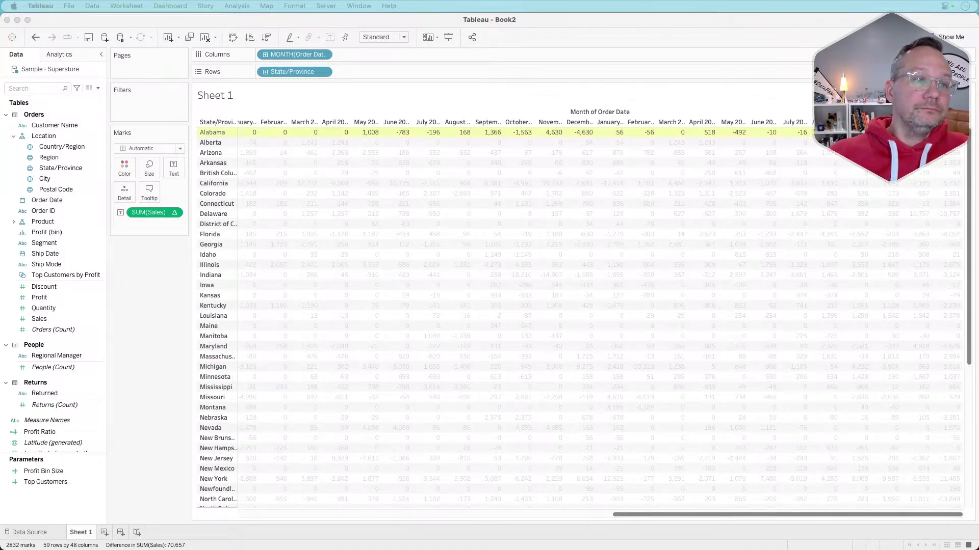
drag(295, 256, 360, 231)
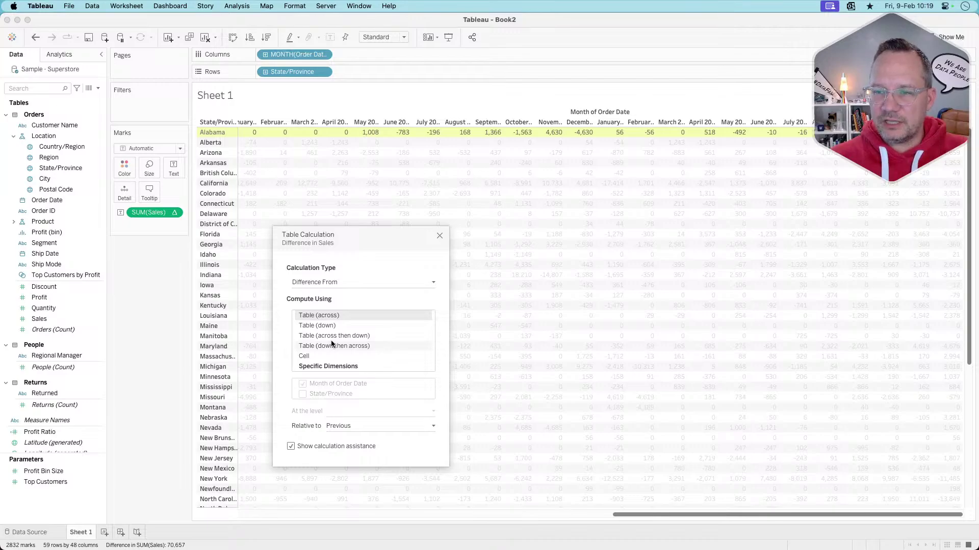
click(322, 366)
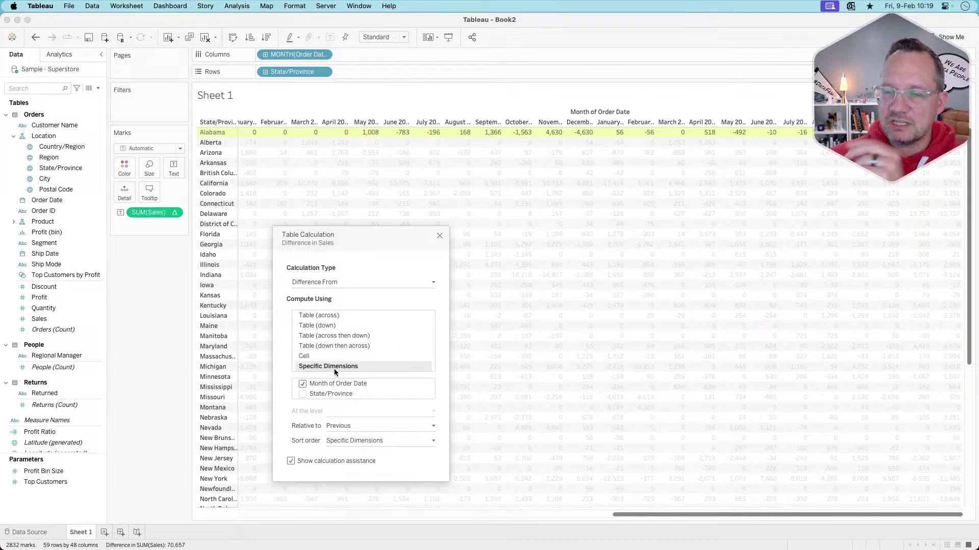
click(302, 394)
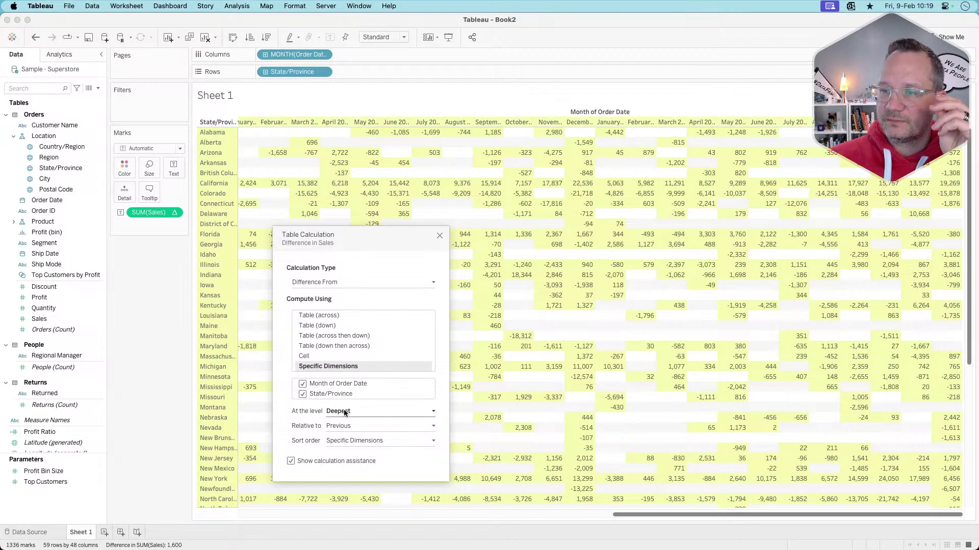
click(365, 411)
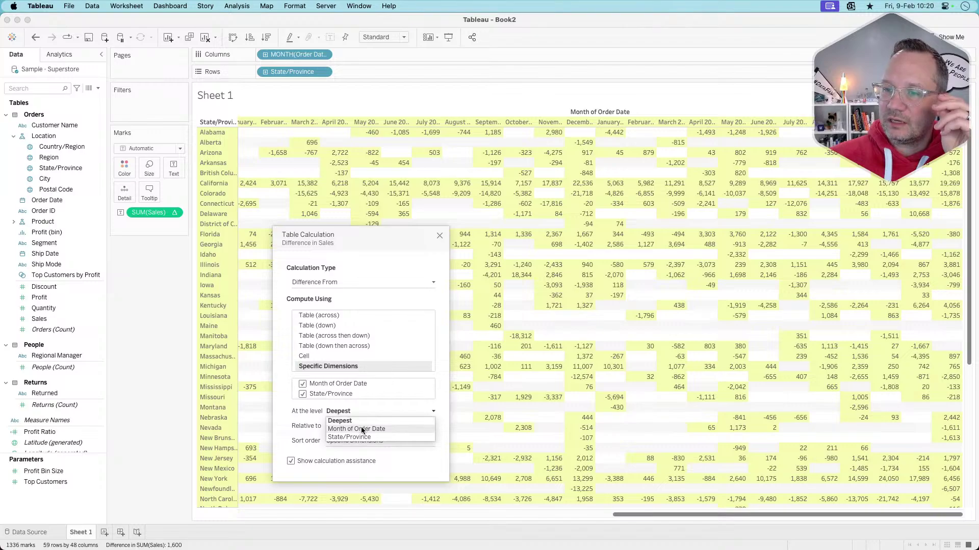
click(360, 429)
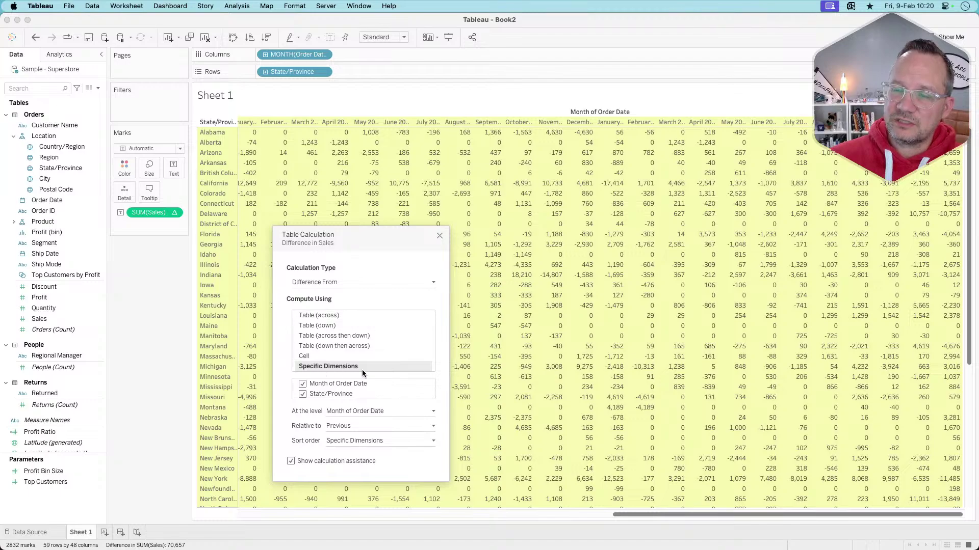
Try computing the Sales difference by Table (across) and Table (down) to compare which cells each covers.
click(341, 314)
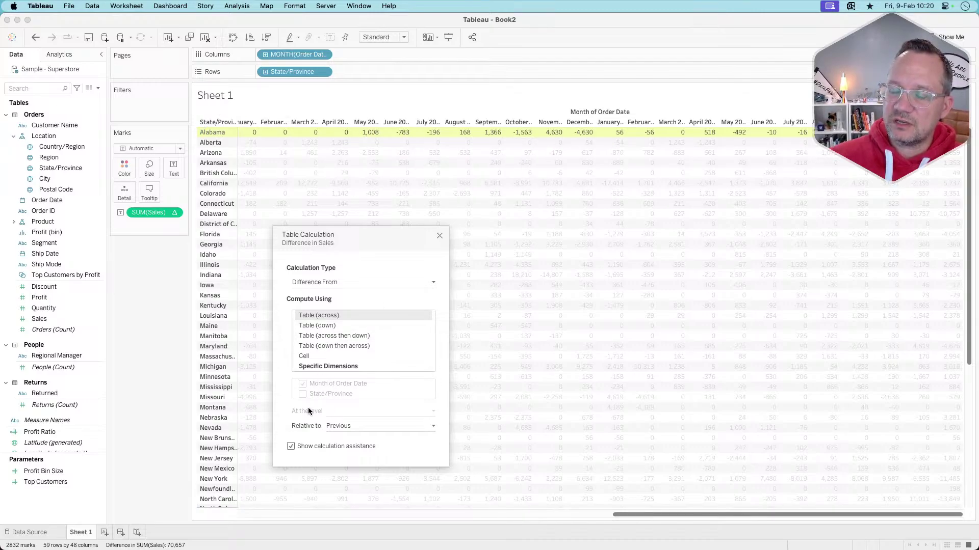
click(315, 326)
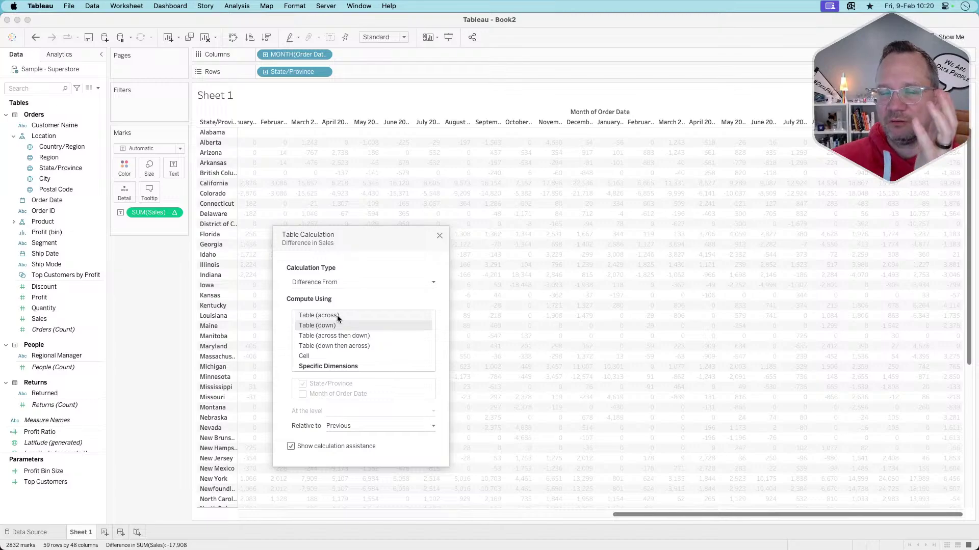
click(337, 315)
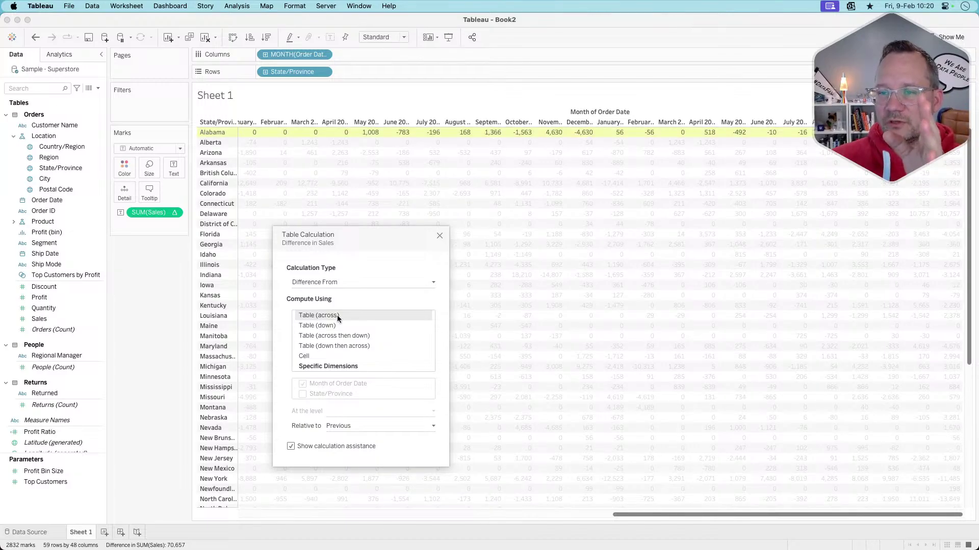
Set the Sales table calculation to specific dimensions Month of Order Date and State/Province, at the level of Month of Order Date.
click(317, 365)
click(303, 394)
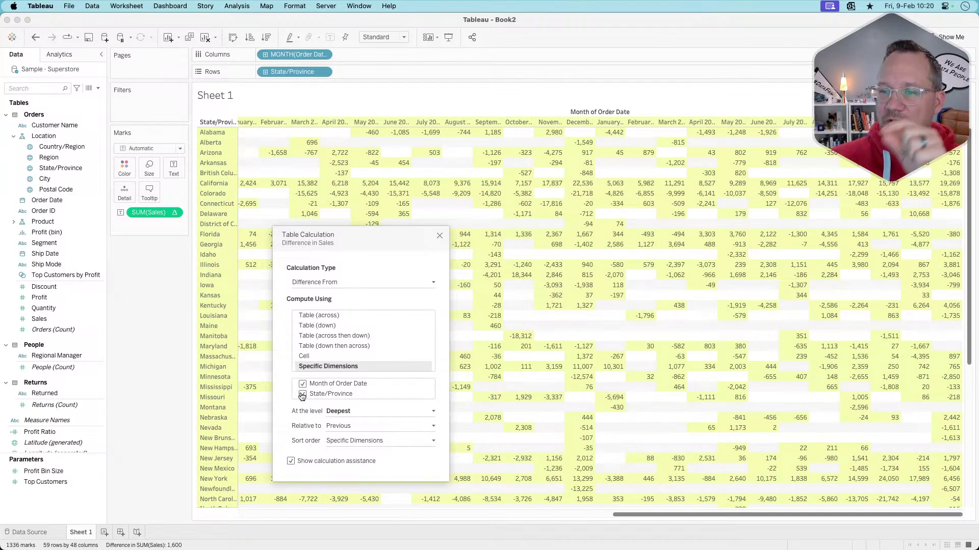
click(342, 411)
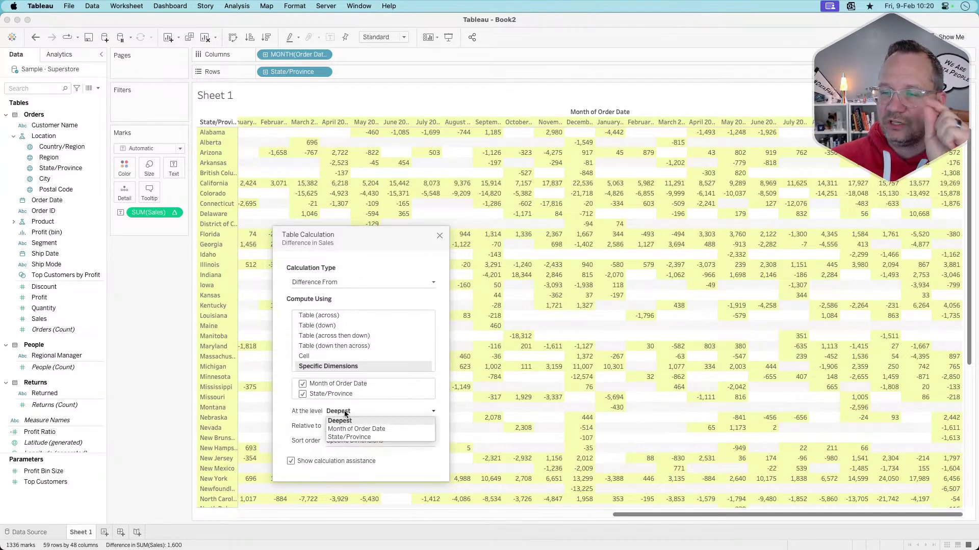
click(348, 427)
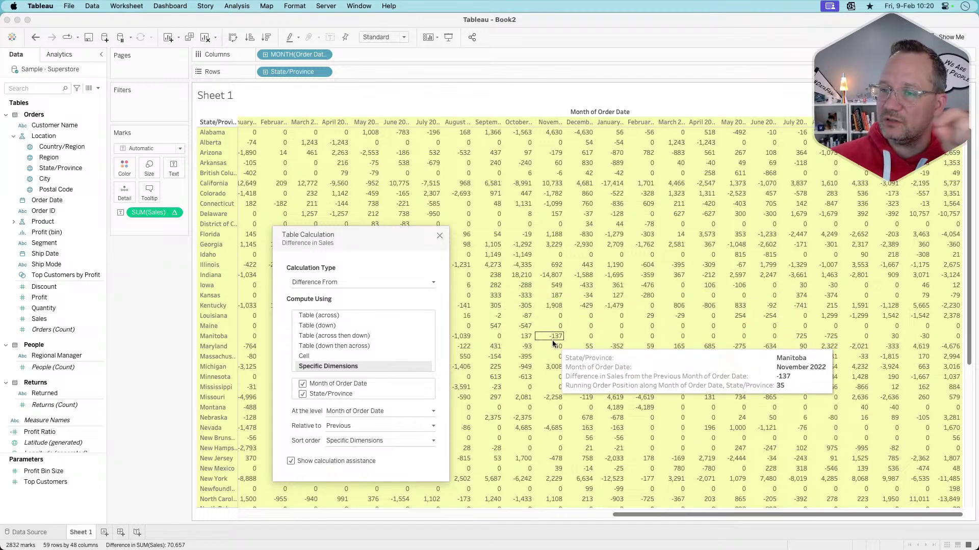
click(439, 236)
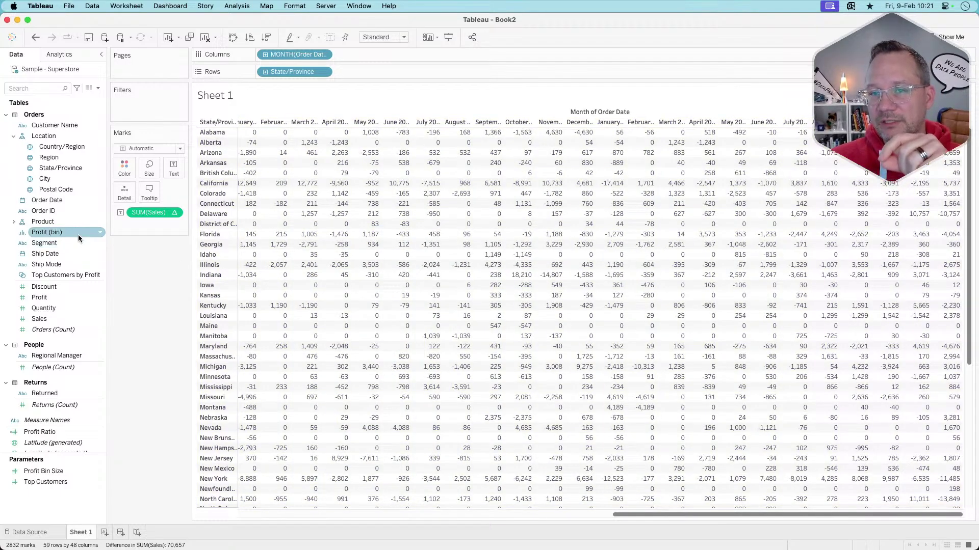
Add plain Sales to the table as a second measure and order it above the difference in Sales.
double_click(55, 317)
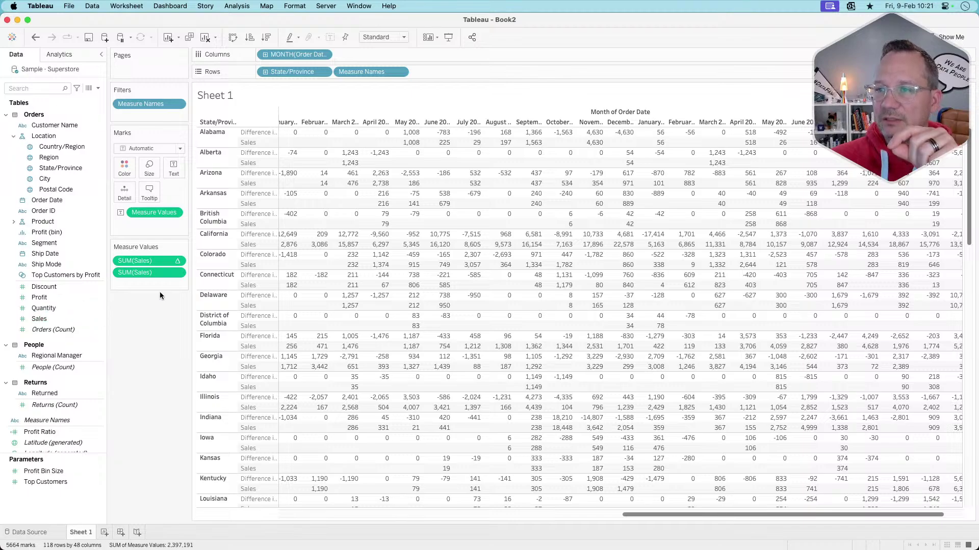
mouse_move(418, 137)
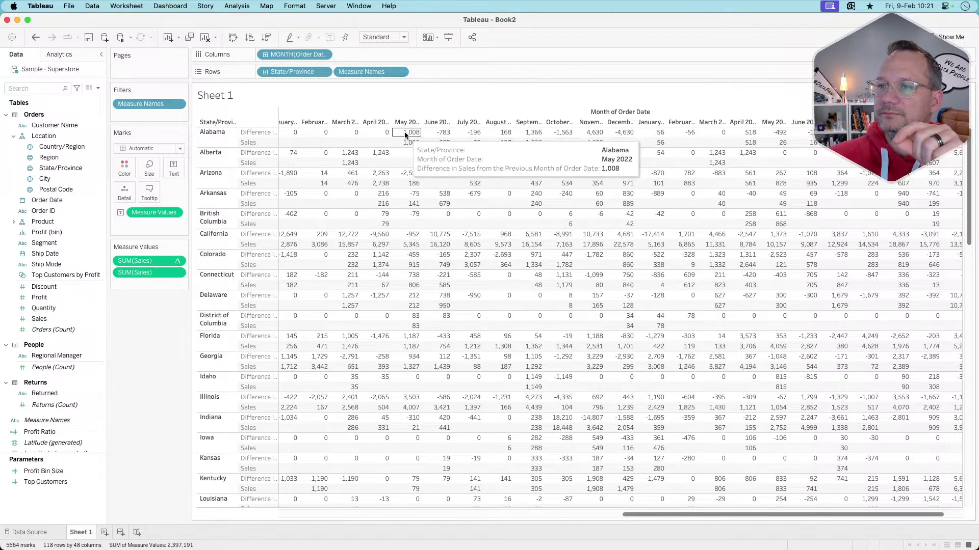
drag(146, 261, 146, 252)
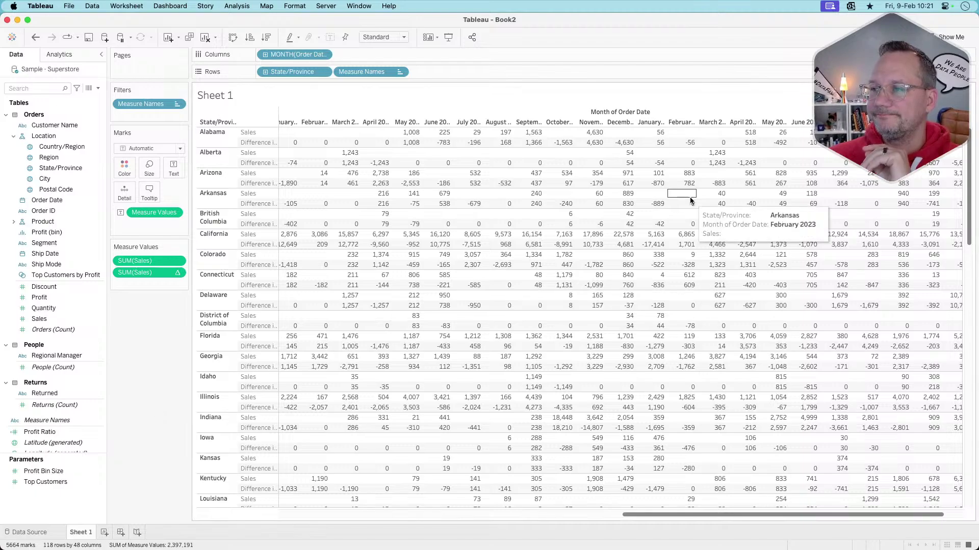
mouse_move(594, 132)
drag(107, 382, 105, 382)
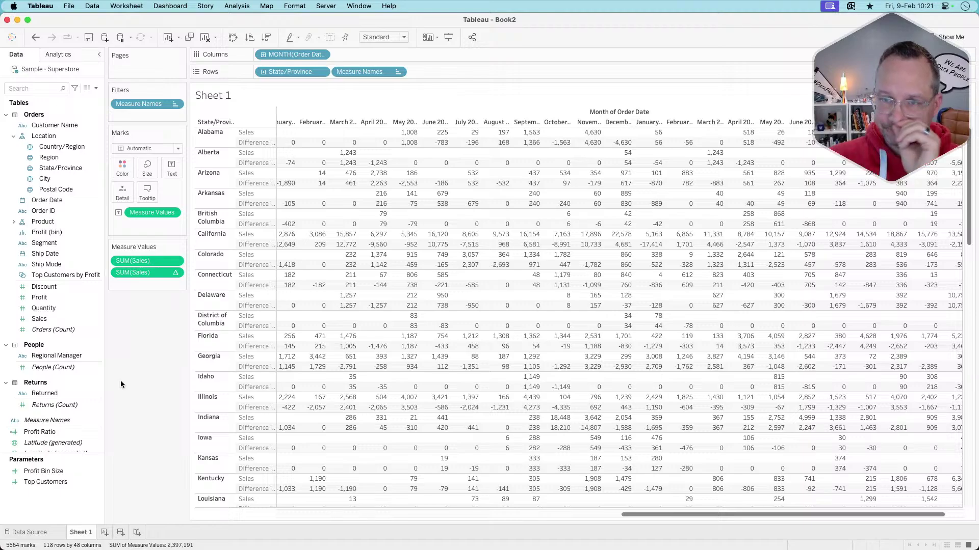
click(96, 88)
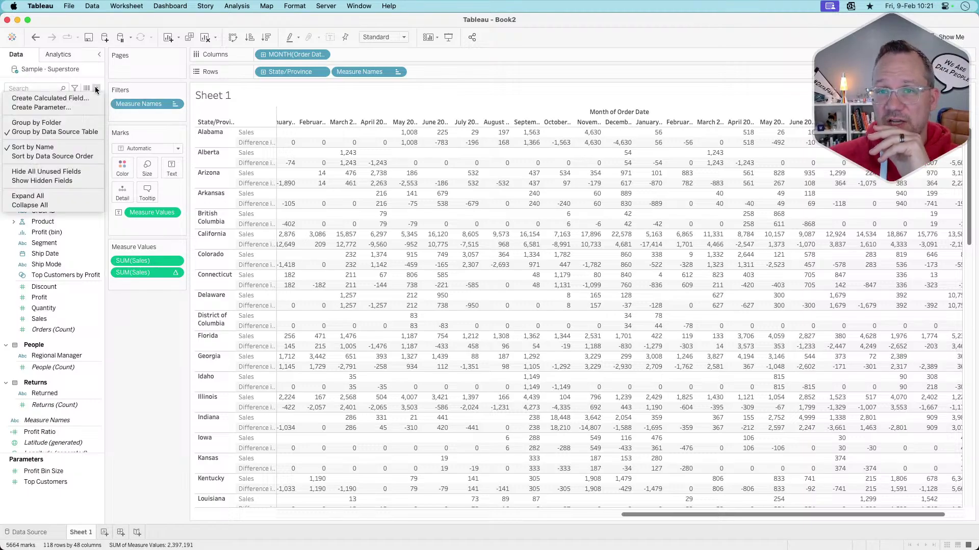
click(80, 97)
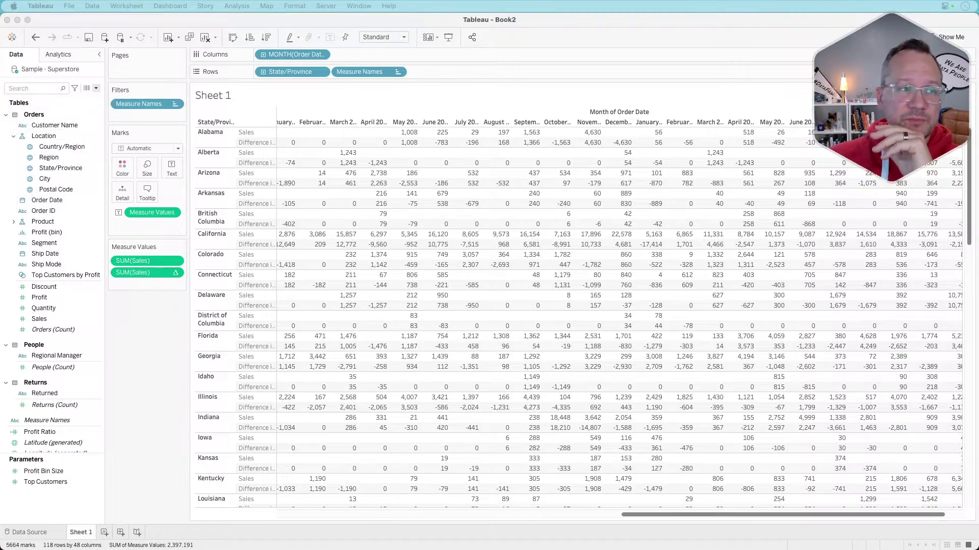
drag(218, 316, 691, 323)
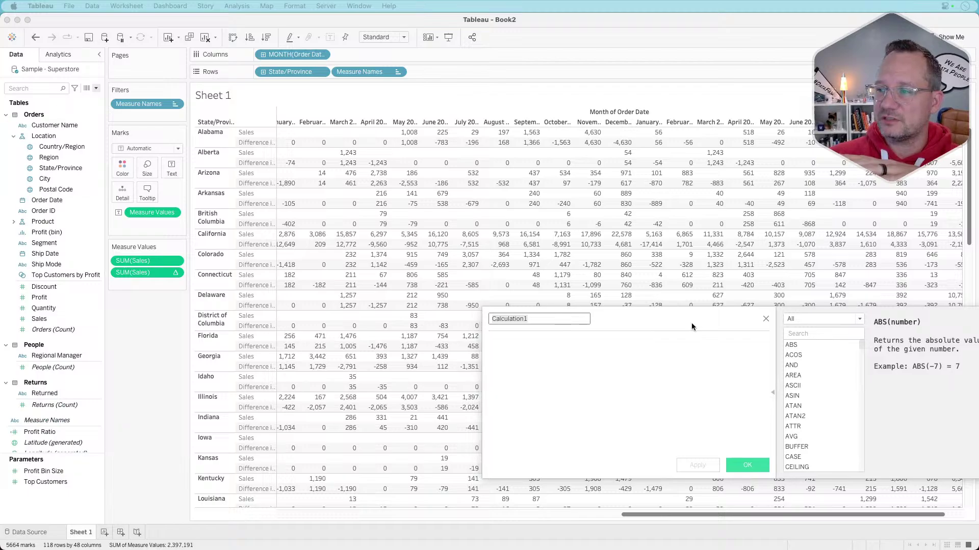
click(772, 392)
click(541, 319)
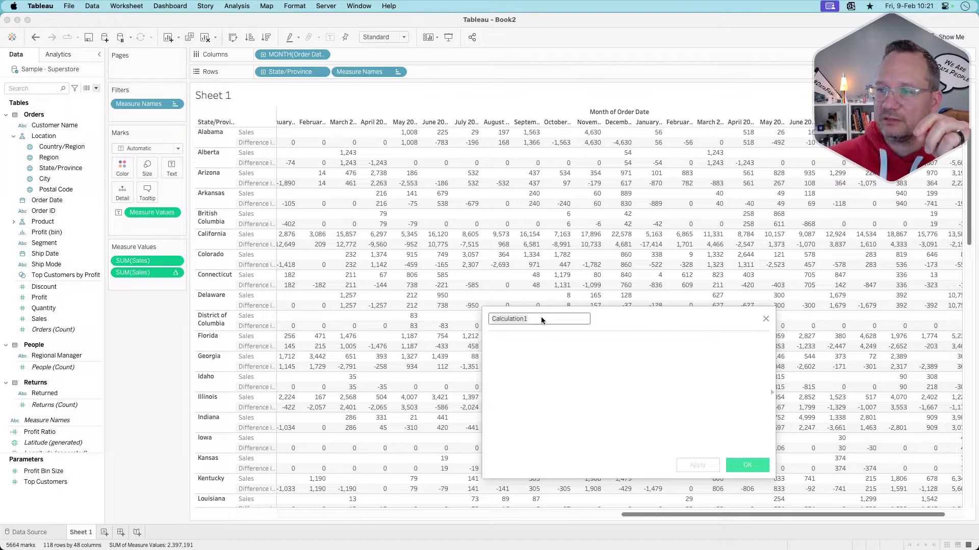
click(765, 319)
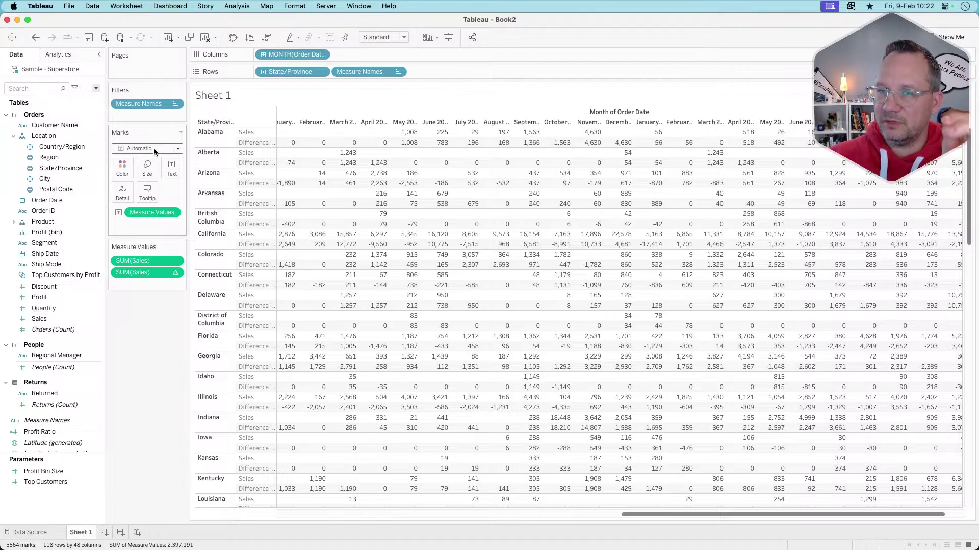
Try a new Date parameter with a list of allowable values, check which fields can supply the values, and cancel it.
click(96, 88)
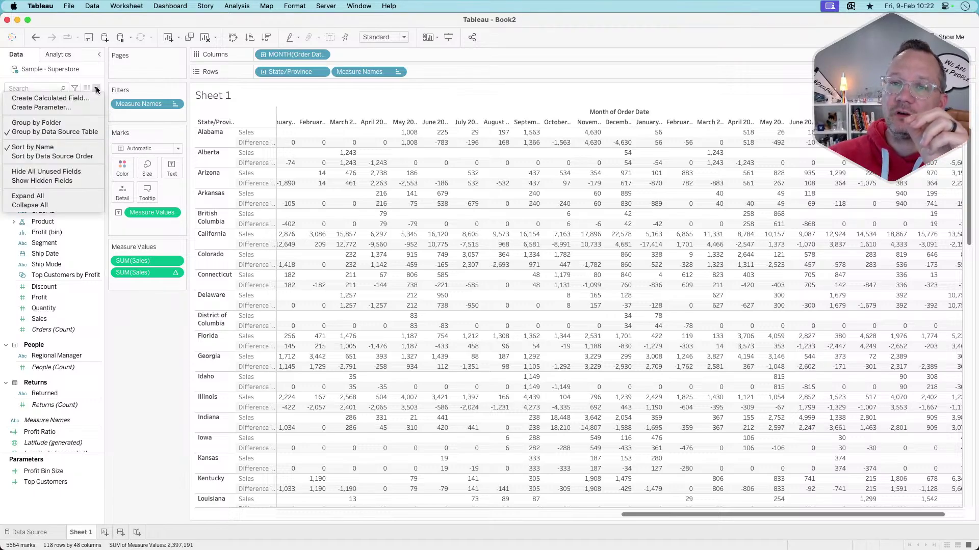
click(77, 108)
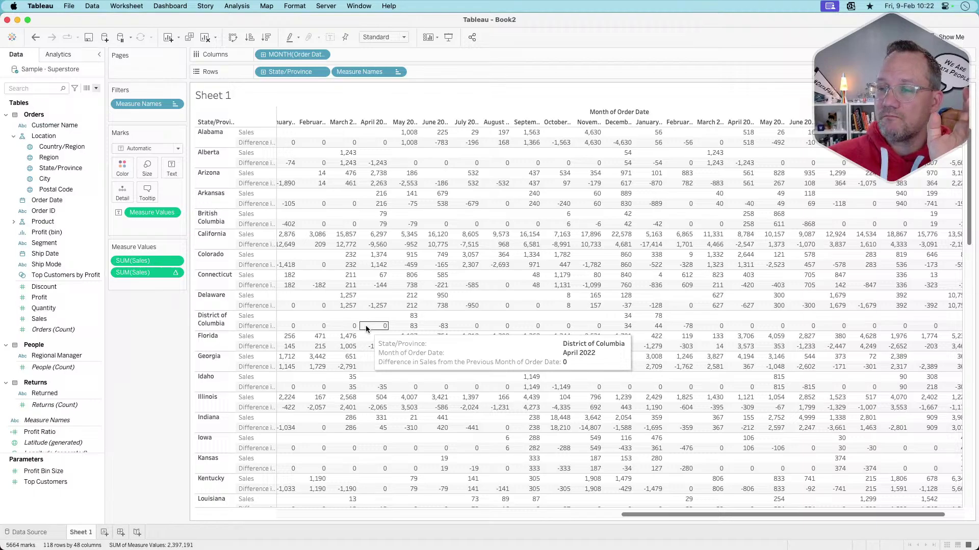
mouse_move(507, 406)
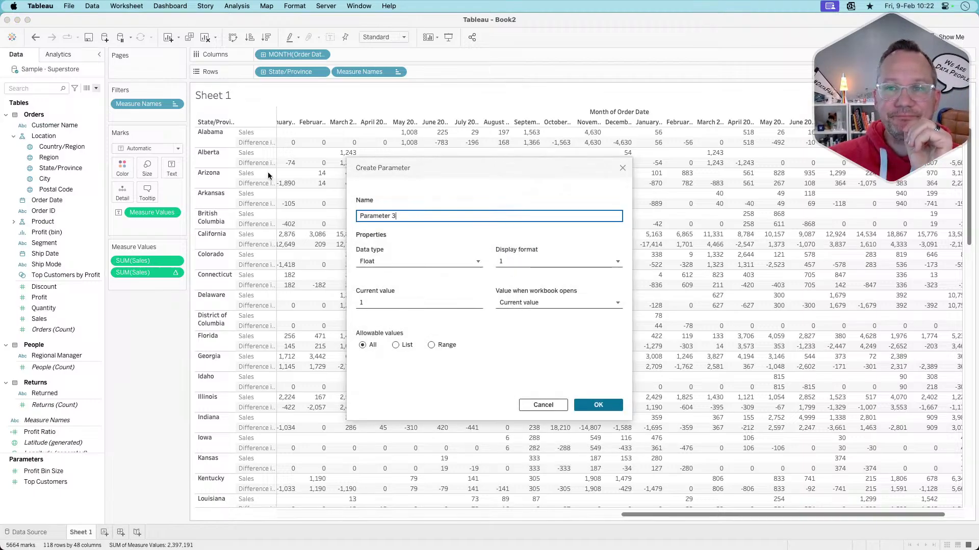
click(390, 262)
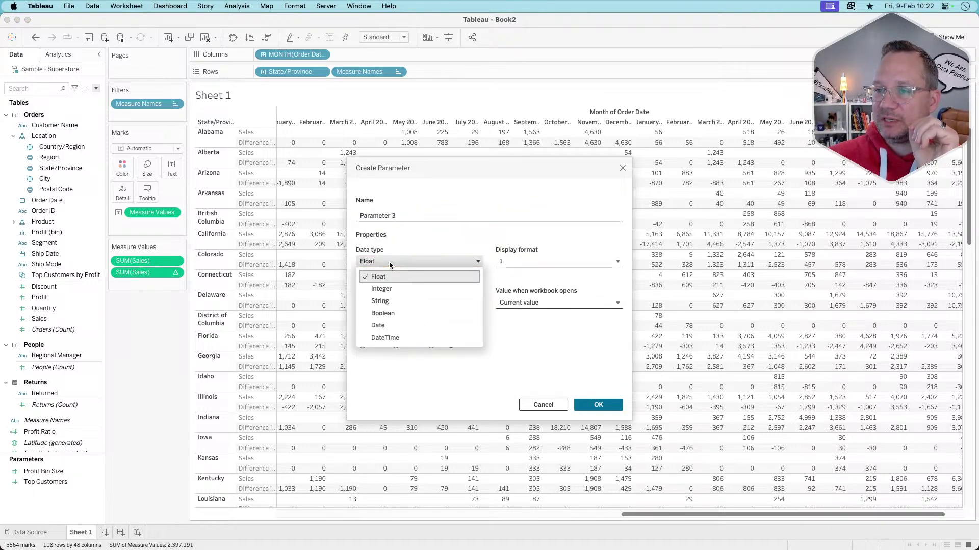
click(390, 324)
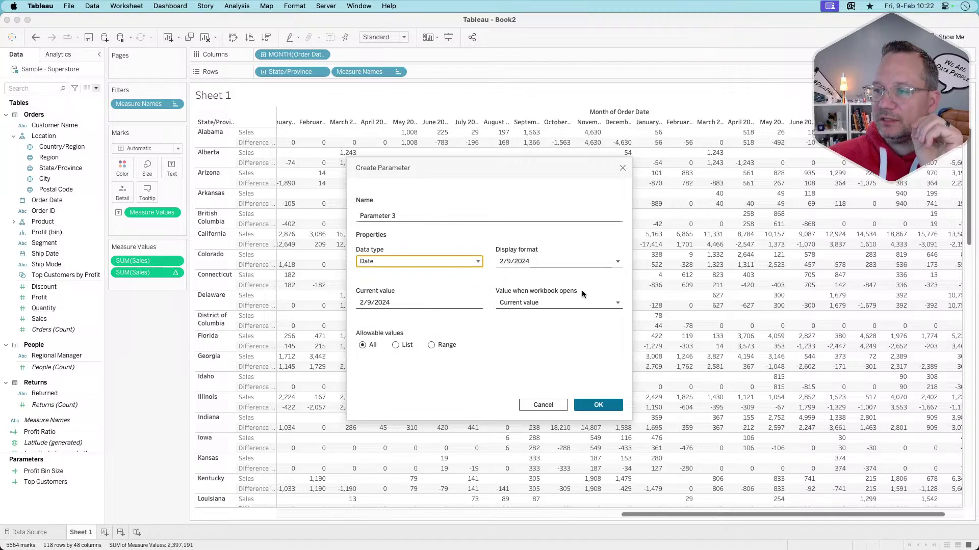
click(395, 346)
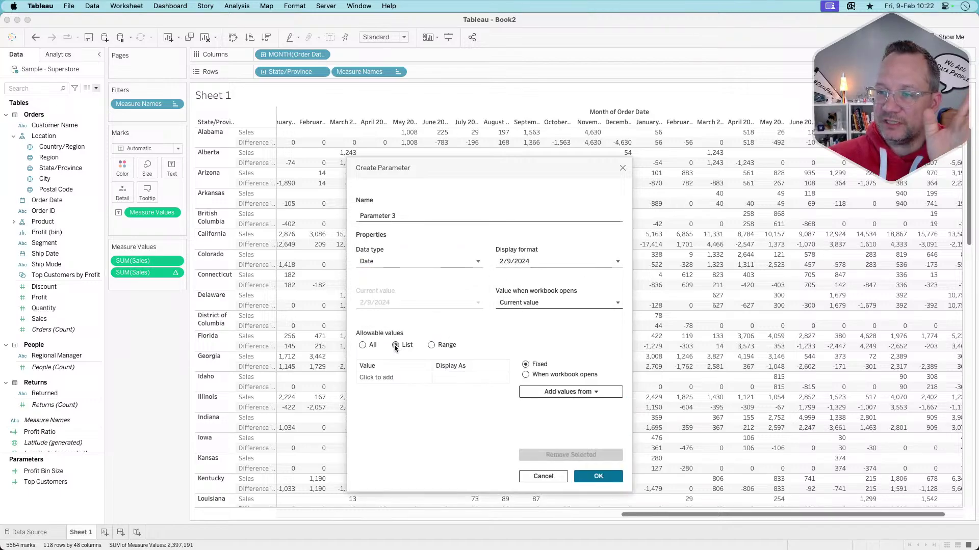
click(564, 393)
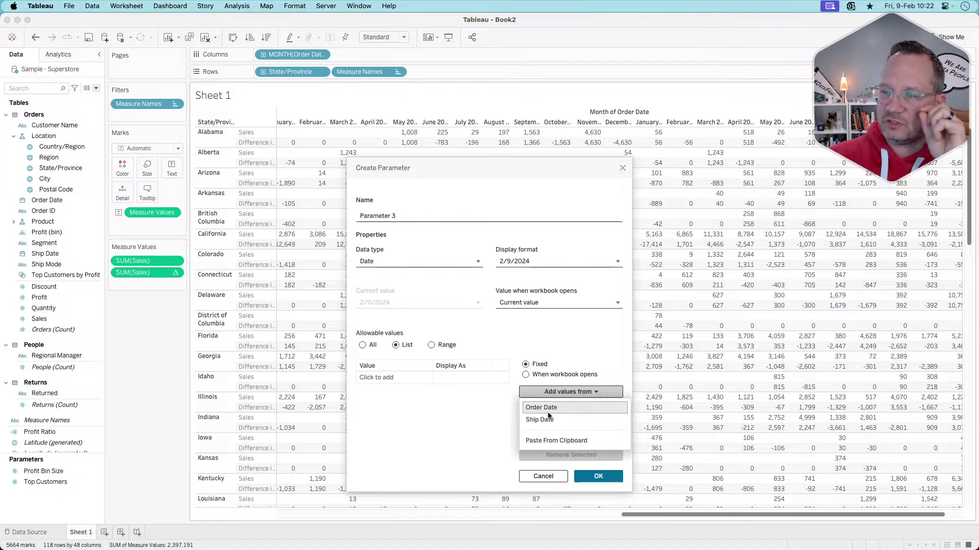
click(521, 476)
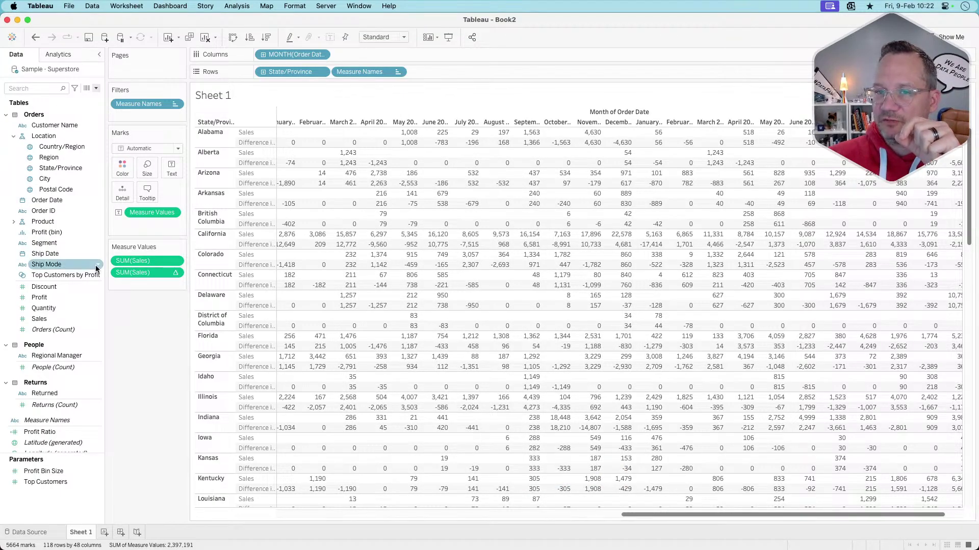
Create a calculated field named Month Date with the formula DATETRUNC('month',[Order Date]) and change its data type to Date.
click(96, 88)
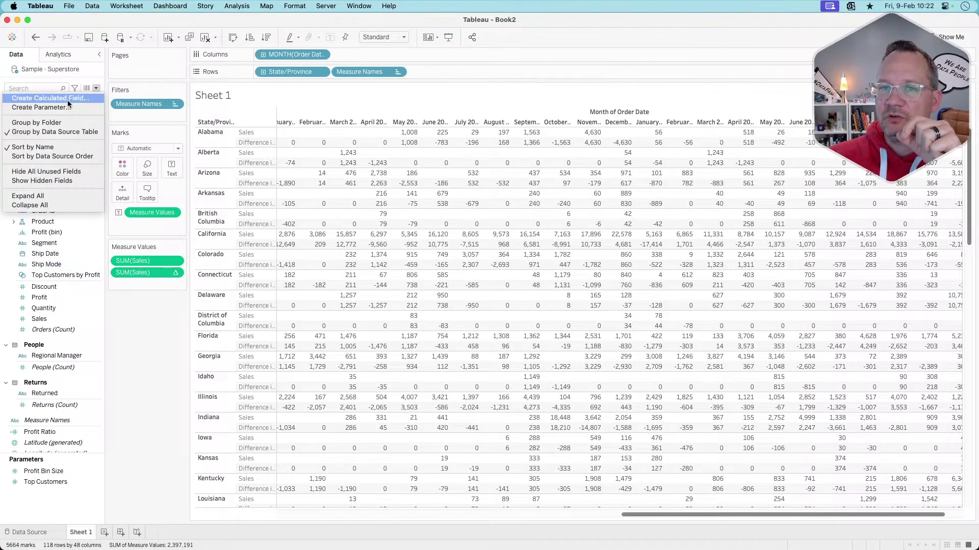
click(67, 98)
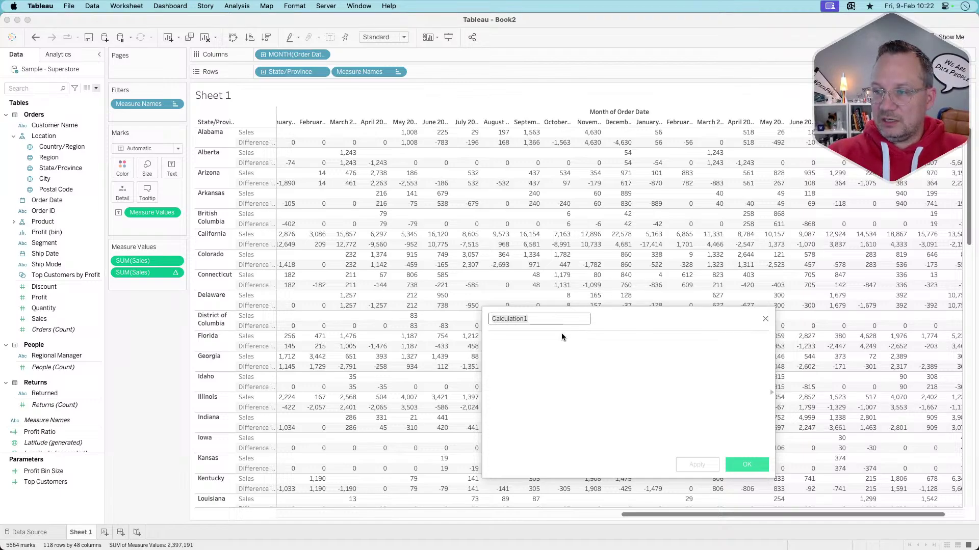
text(Month Date)
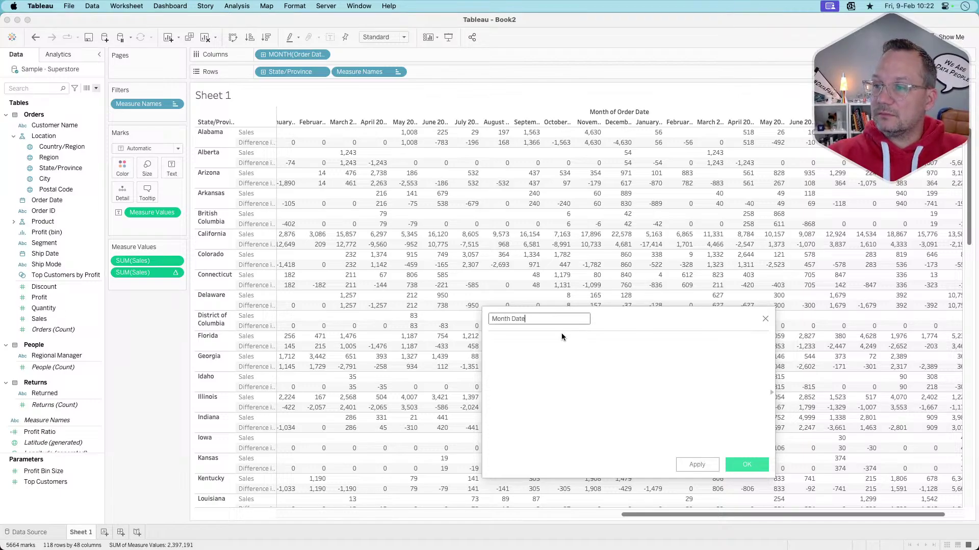
click(561, 332)
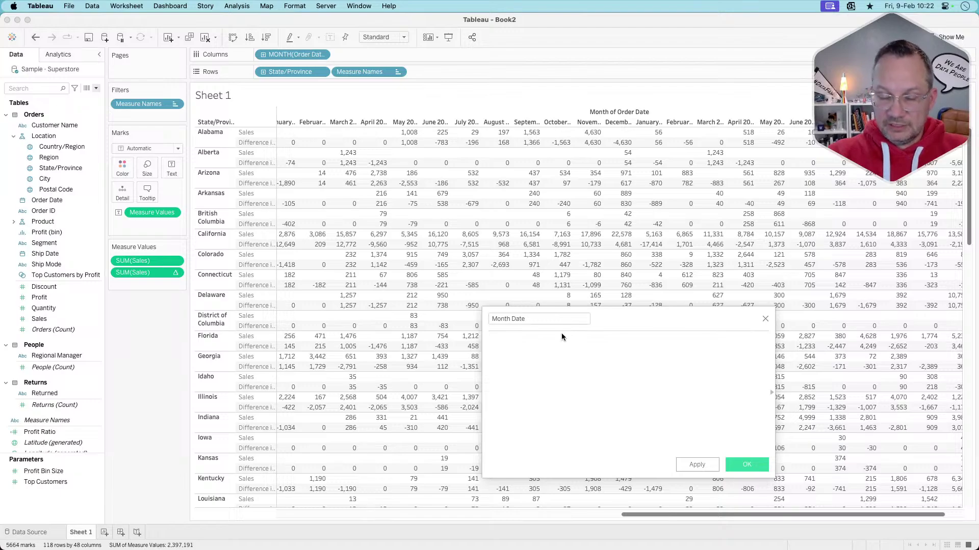
text(datetr)
key(Return)
text('month')
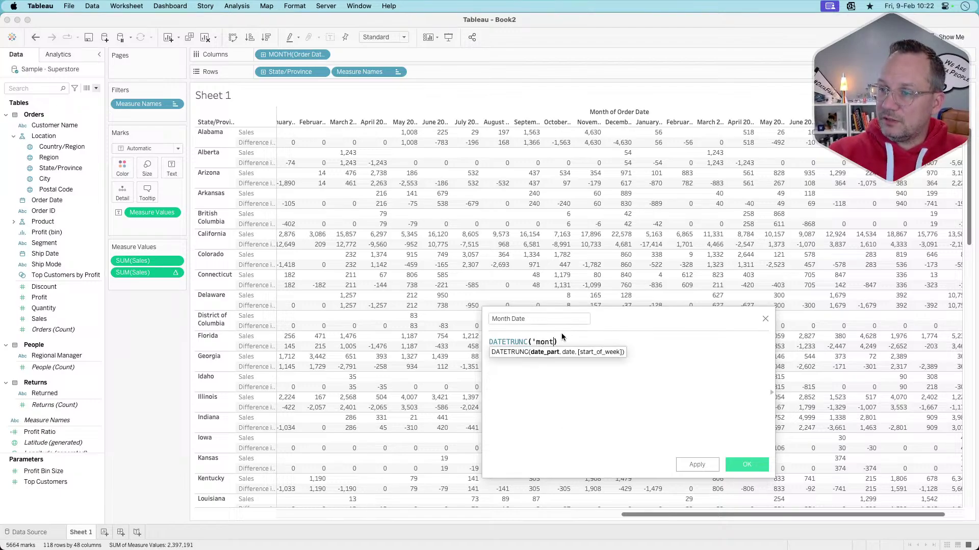
text(,[Order Date])
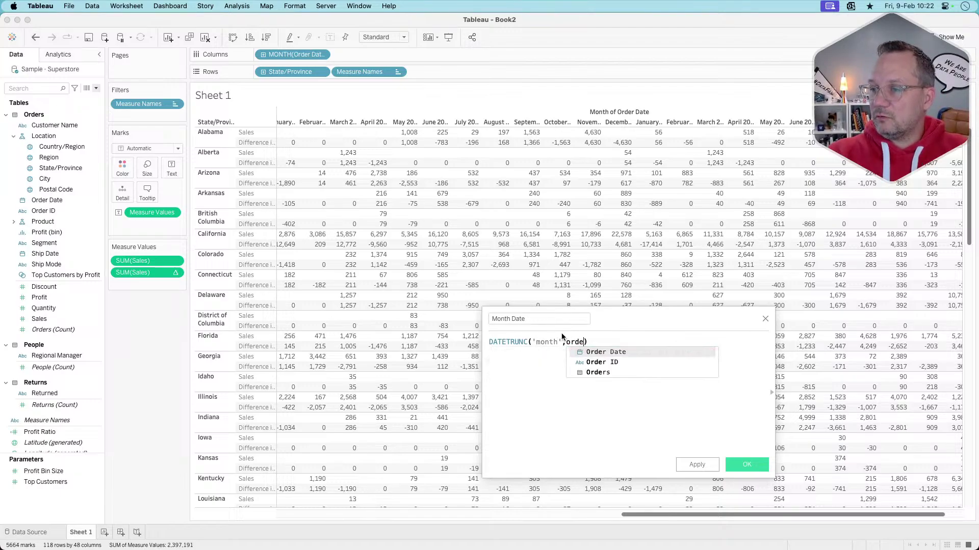
click(746, 465)
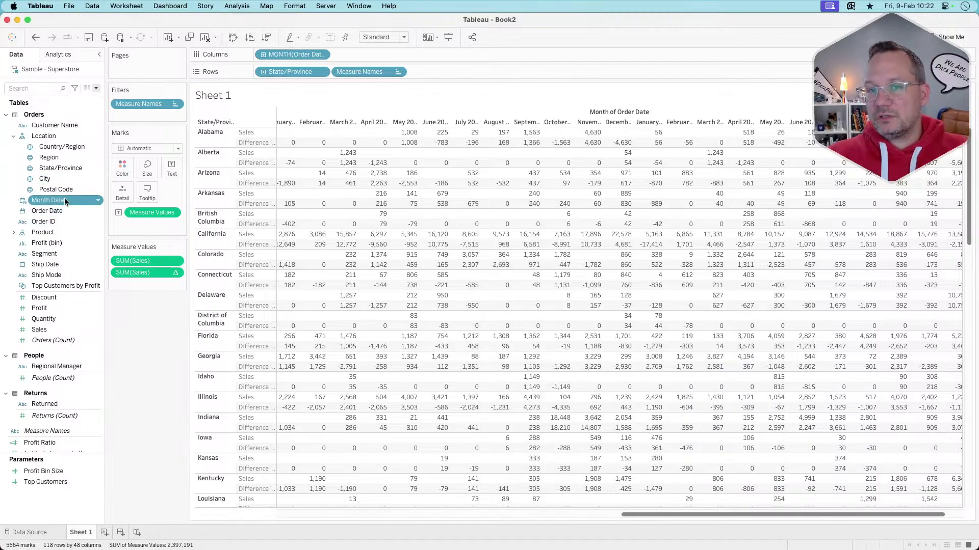
click(22, 201)
click(37, 241)
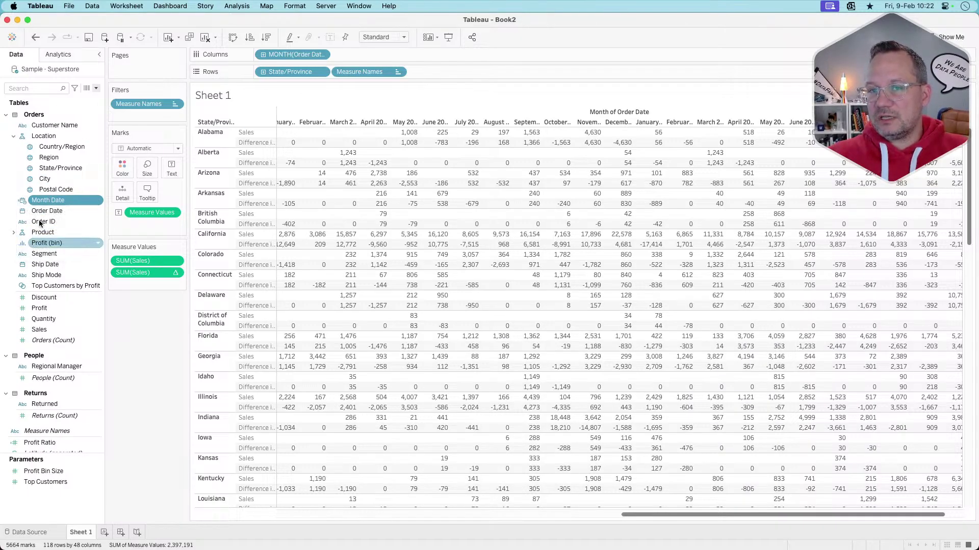
Start a new parameter of data type Date with a list of allowable values filled from the Month Date field.
click(96, 88)
click(84, 112)
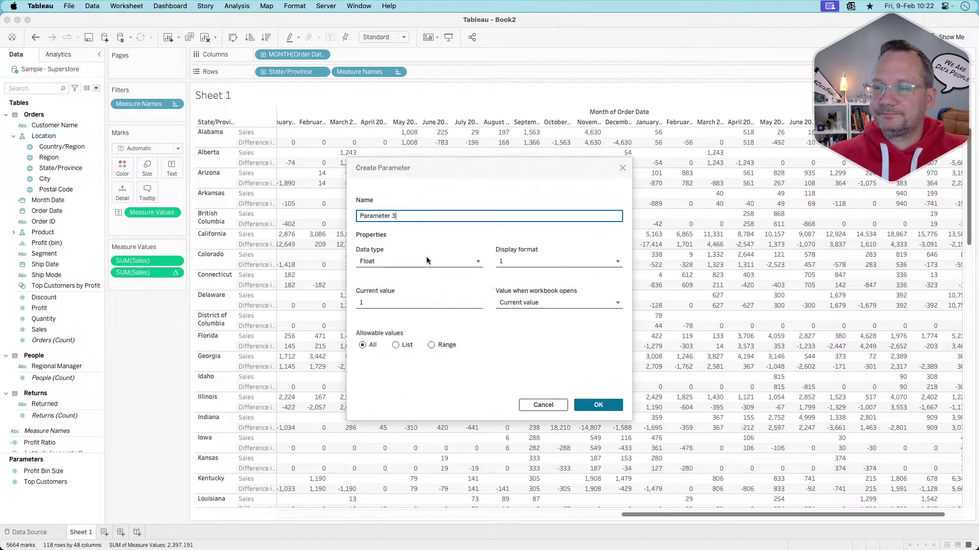
click(406, 261)
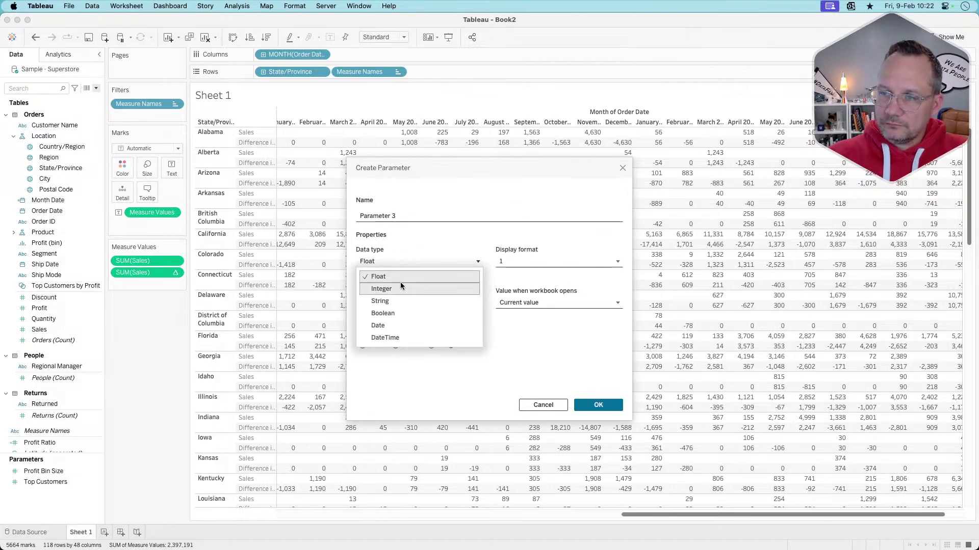
click(380, 325)
click(402, 345)
click(568, 391)
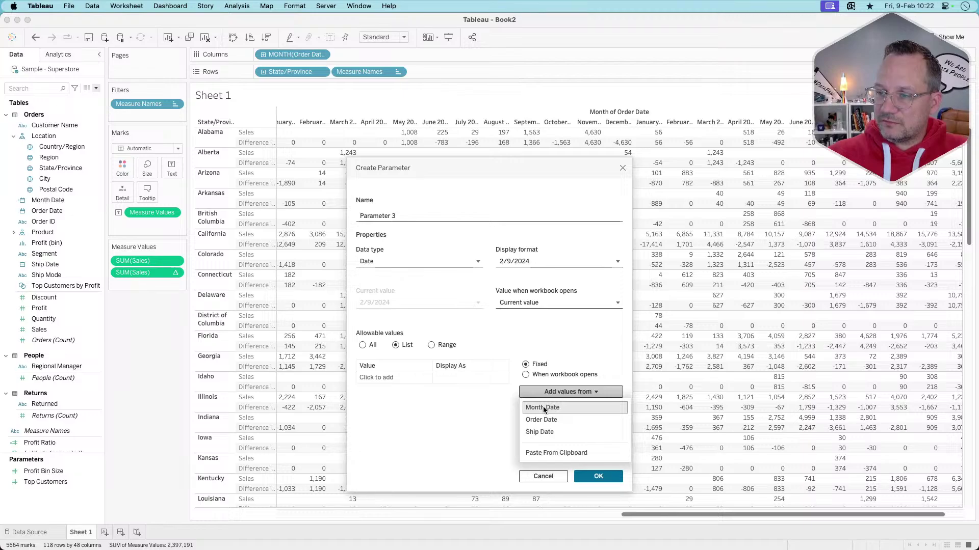
click(544, 407)
scroll(433, 403, up, 10)
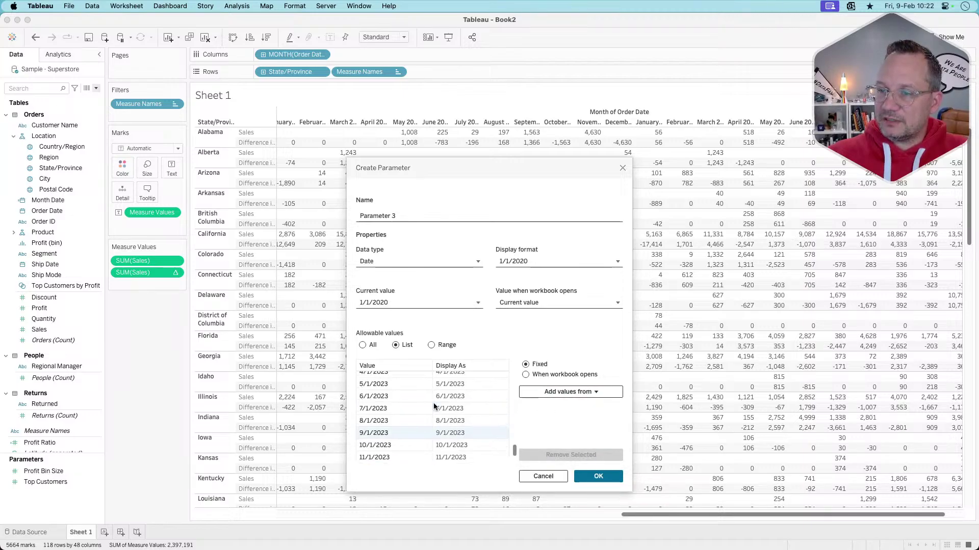
scroll(433, 403, down, 10)
Set the new date parameter's current value to 6/1/2022 and create the parameter.
click(403, 303)
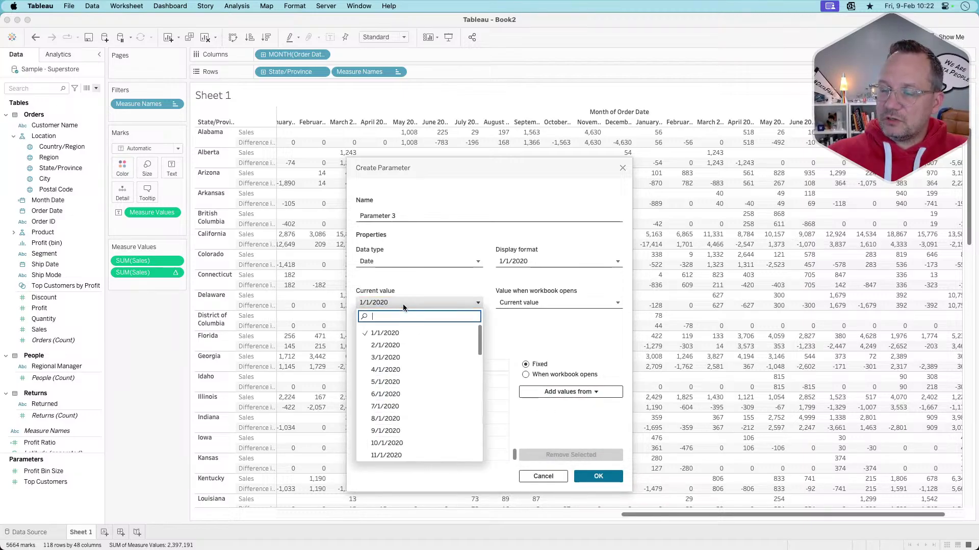
scroll(404, 352, down, 10)
scroll(406, 372, up, 4)
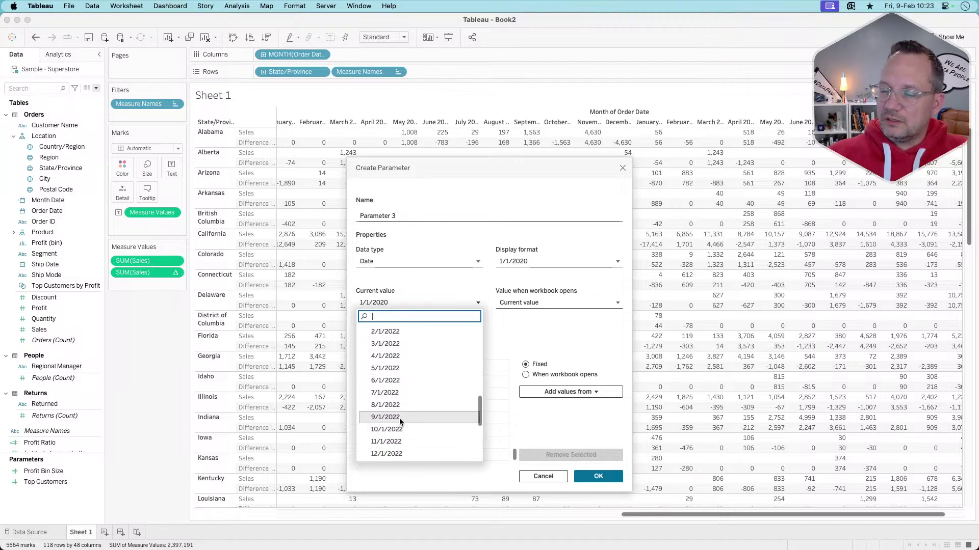
click(406, 380)
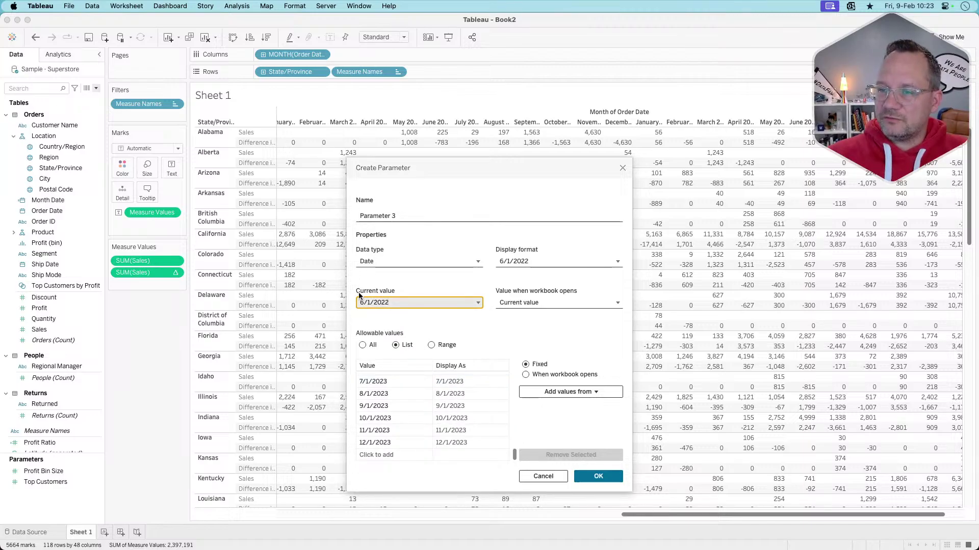
click(600, 478)
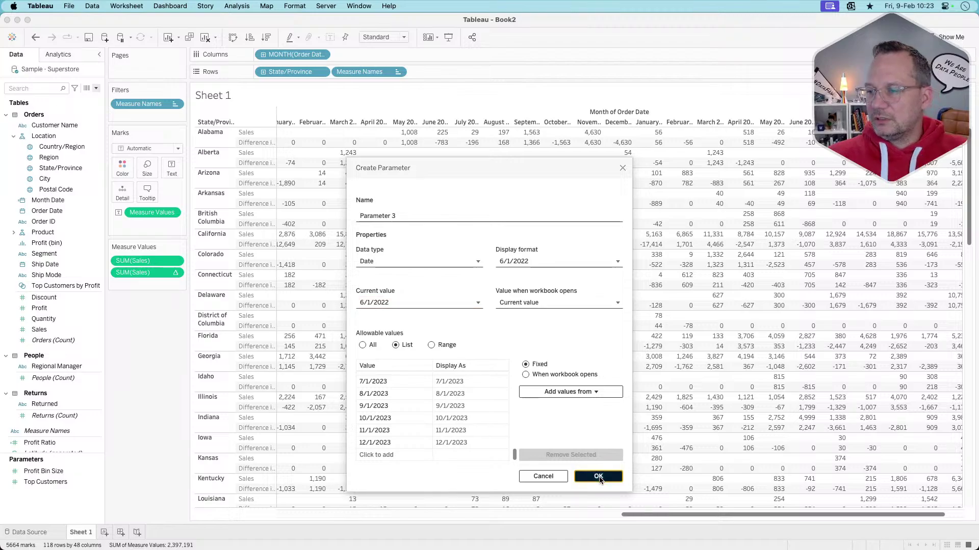
Rename the new date parameter to pMonth Date.
right_click(55, 471)
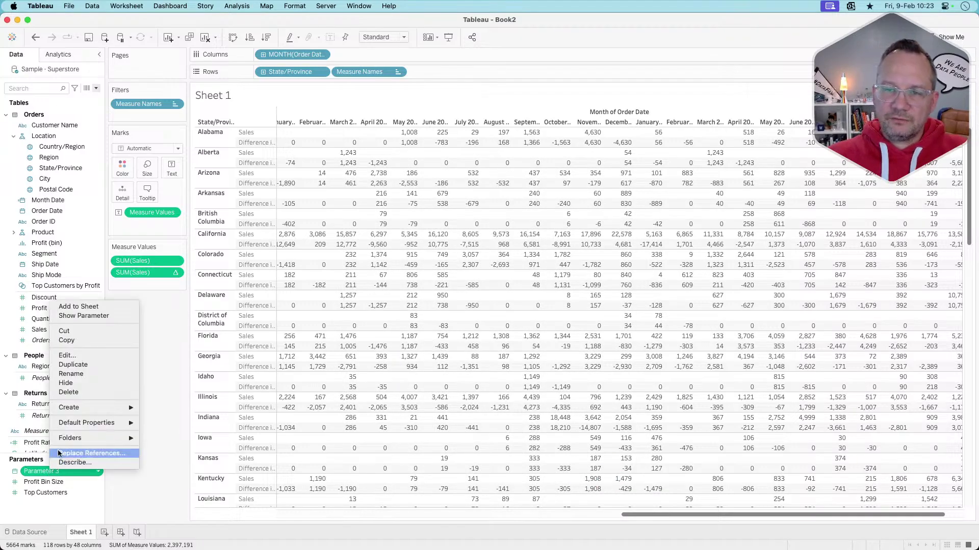
click(76, 375)
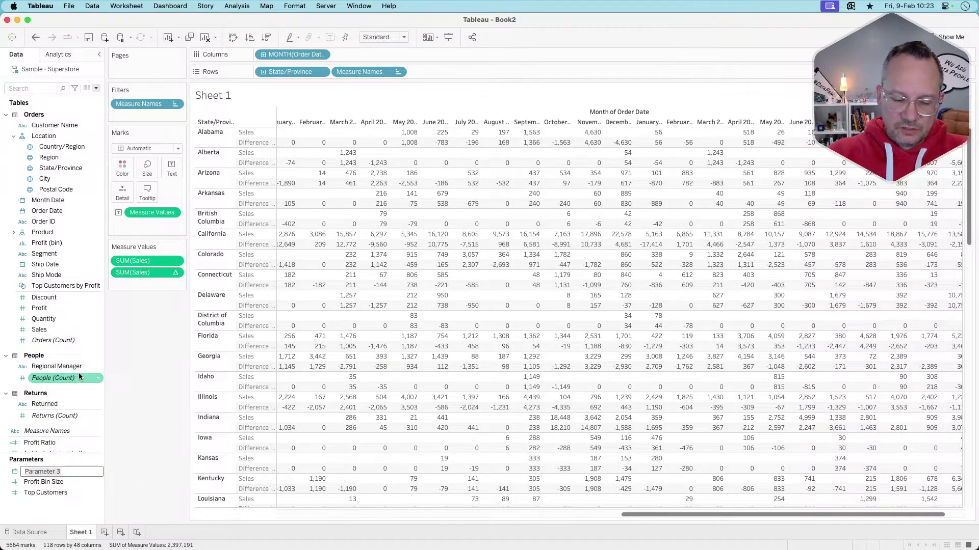
text(P)
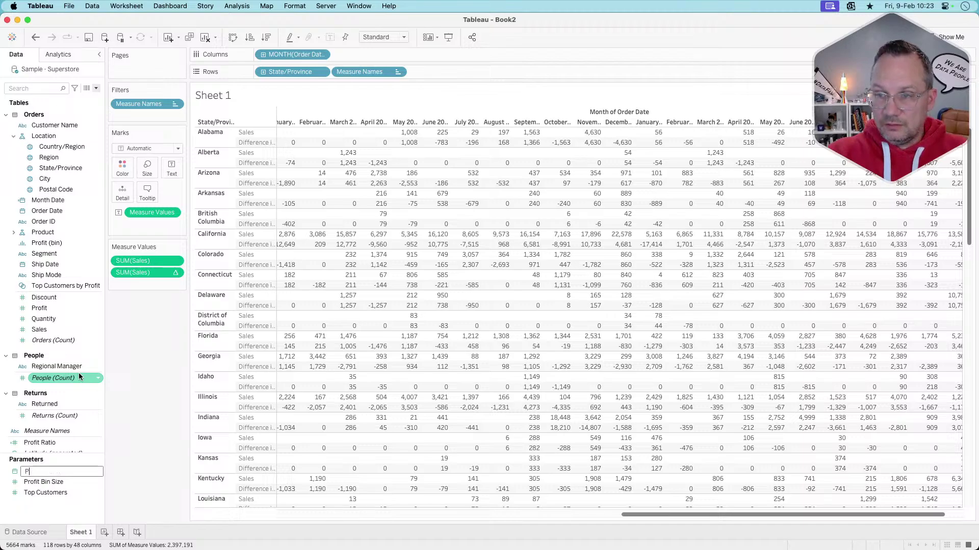
text(MonthYear)
key(BackSpace)
key(BackSpace)
key(BackSpace)
key(BackSpace)
key(BackSpace)
key(BackSpace)
key(BackSpace)
key(BackSpace)
key(BackSpace)
key(BackSpace)
text(p)
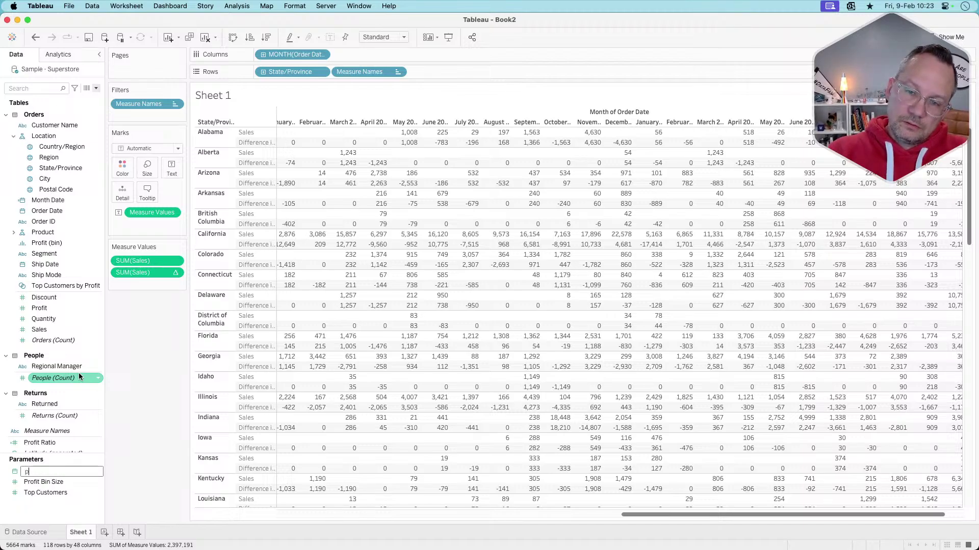
text(Month Date)
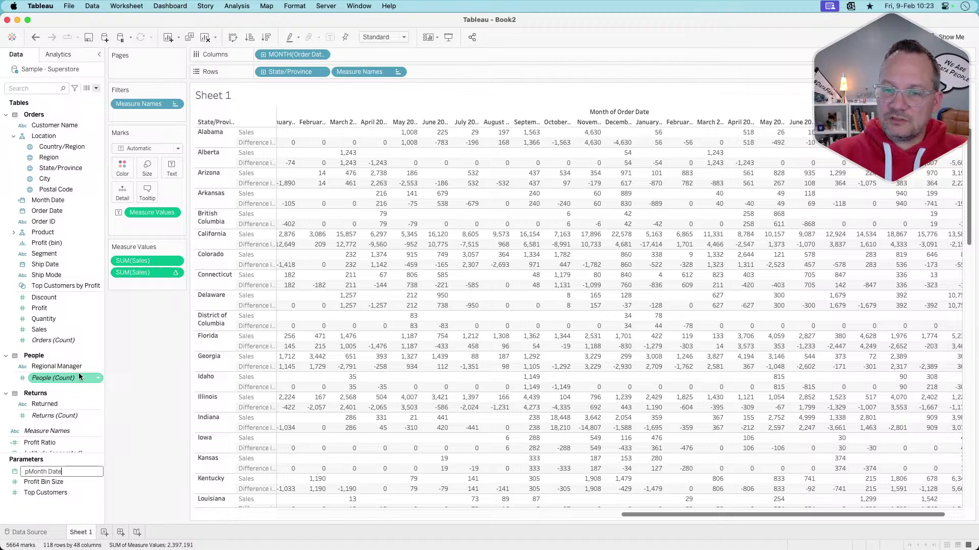
key(Return)
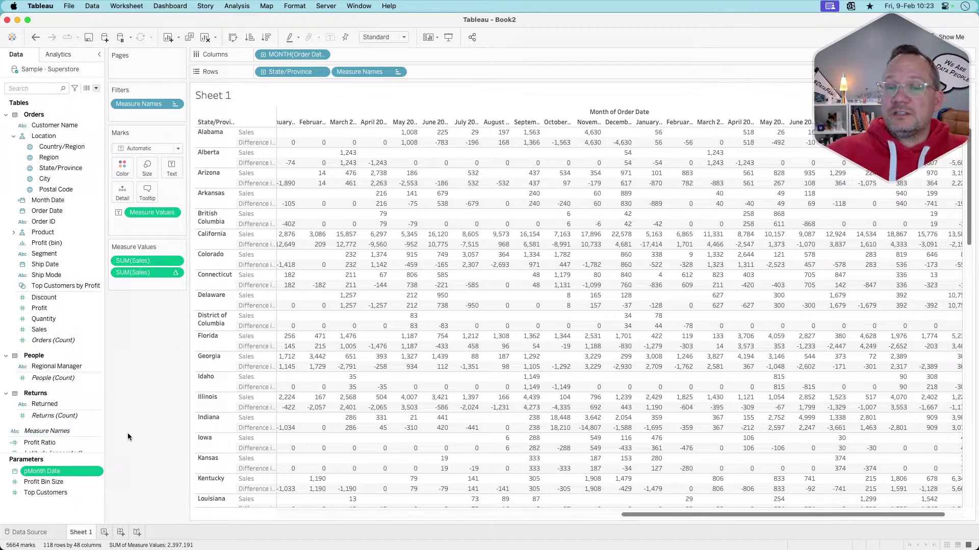
Create a calculated field named Selected Month with the formula [Month Date]=[pMonth Date].
click(96, 88)
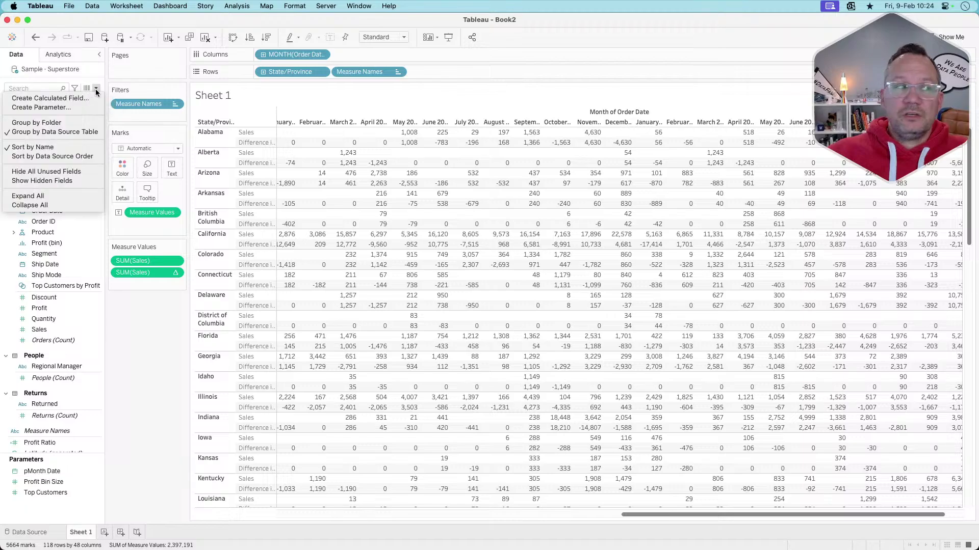
click(83, 98)
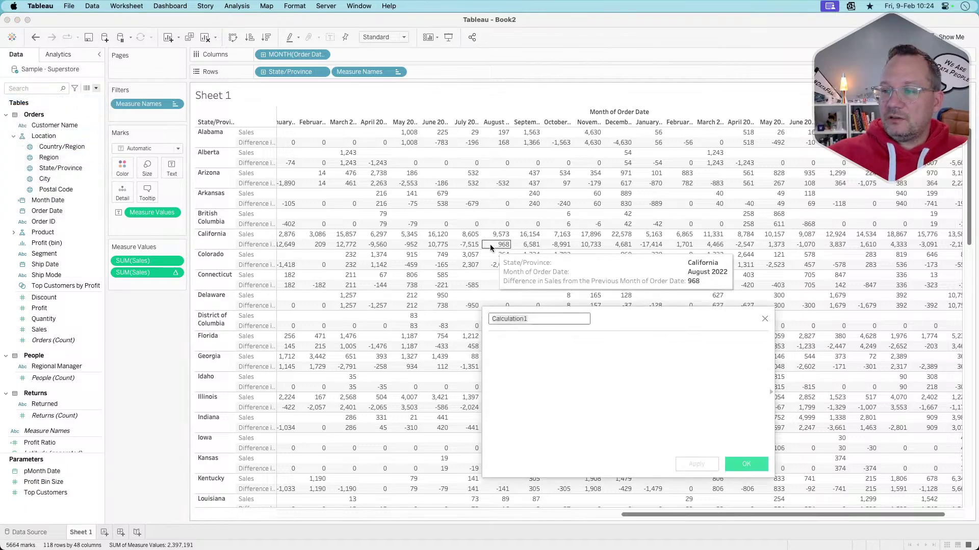
text(Selected Month)
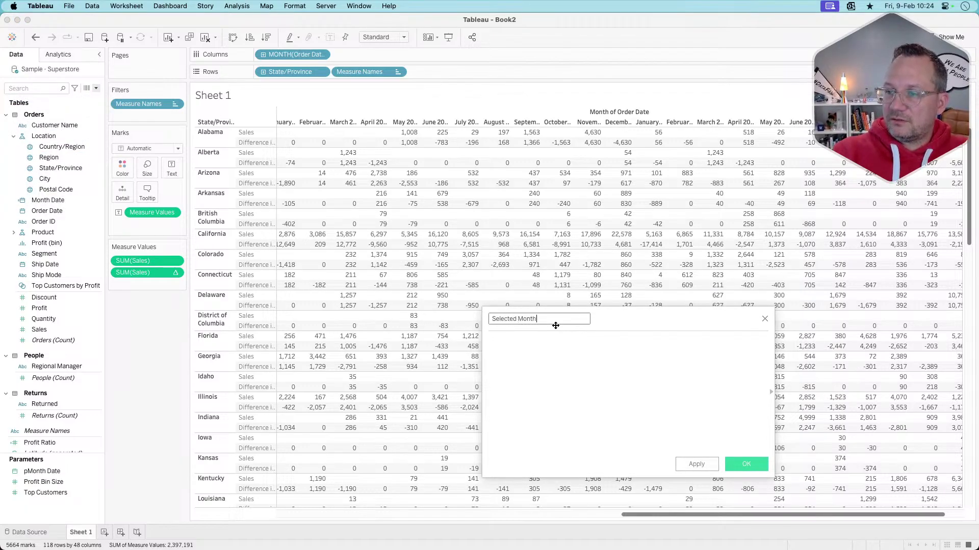
key(Tab)
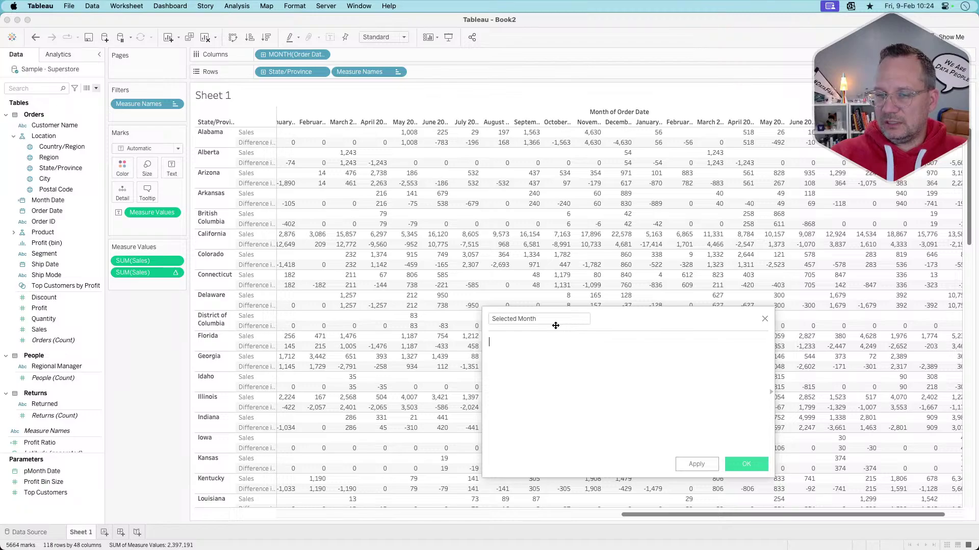
text(month)
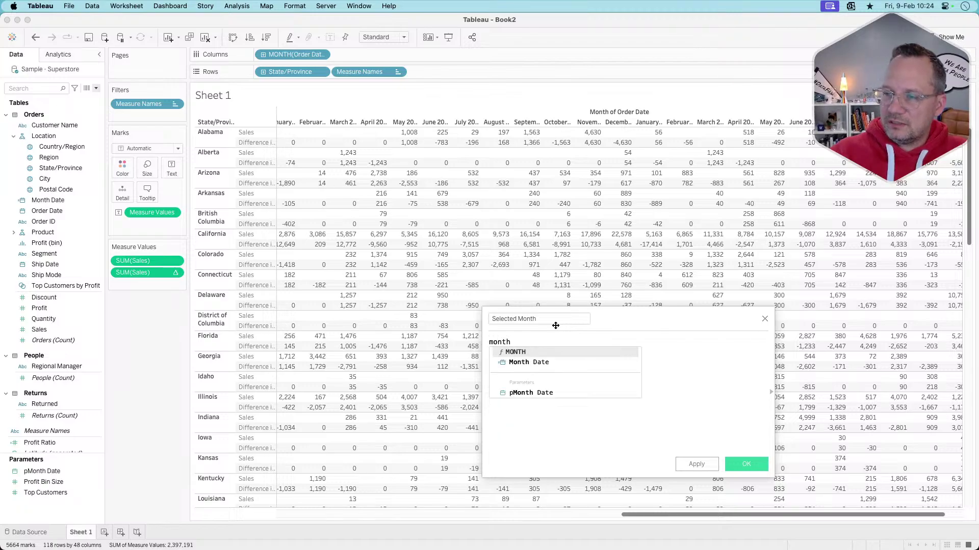
key(Down)
key(Return)
text(=)
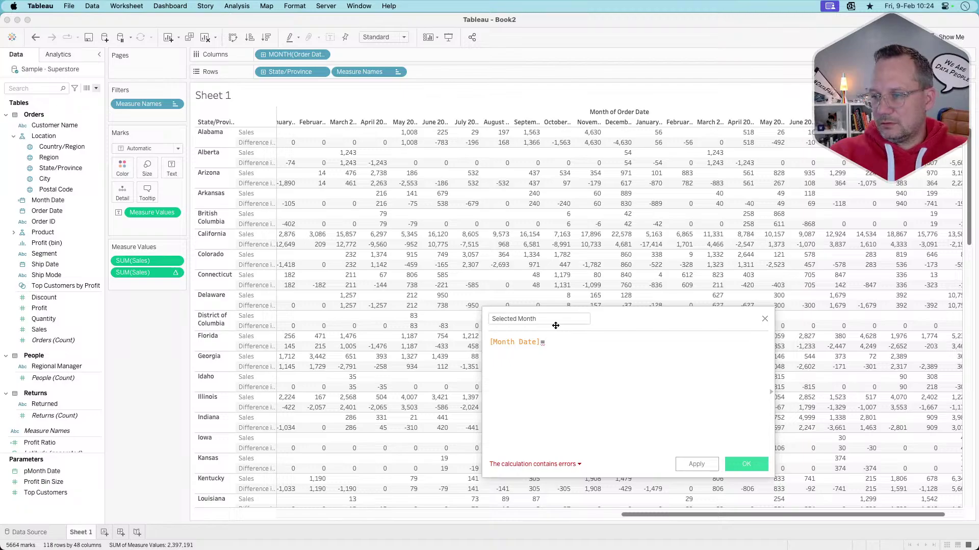
text(pm)
key(Return)
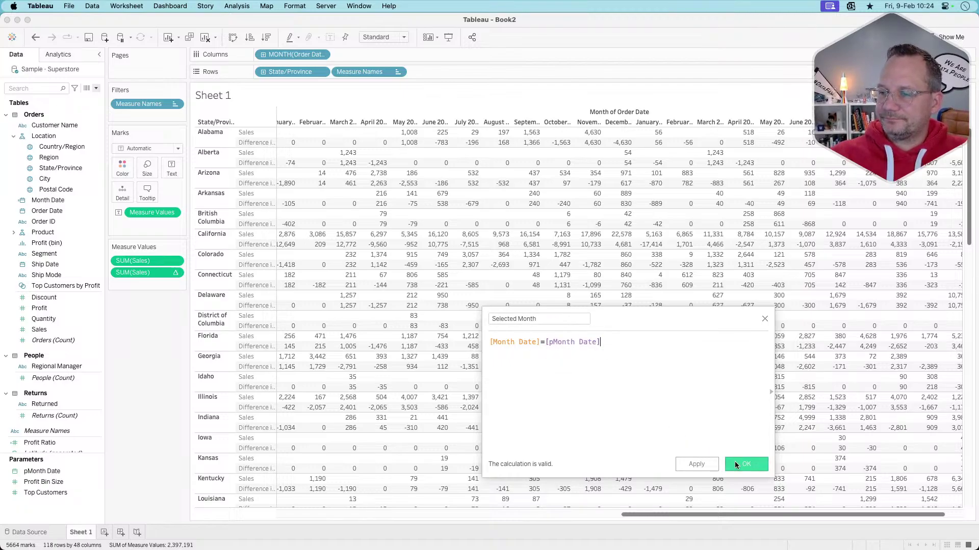
click(746, 464)
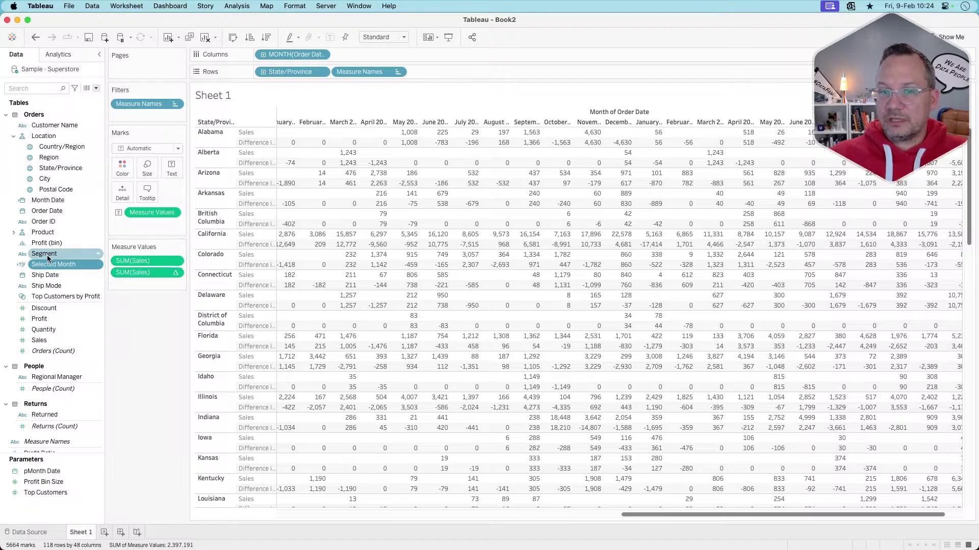
Add Selected Month to the table's columns after Month of Order Date.
drag(54, 267, 402, 56)
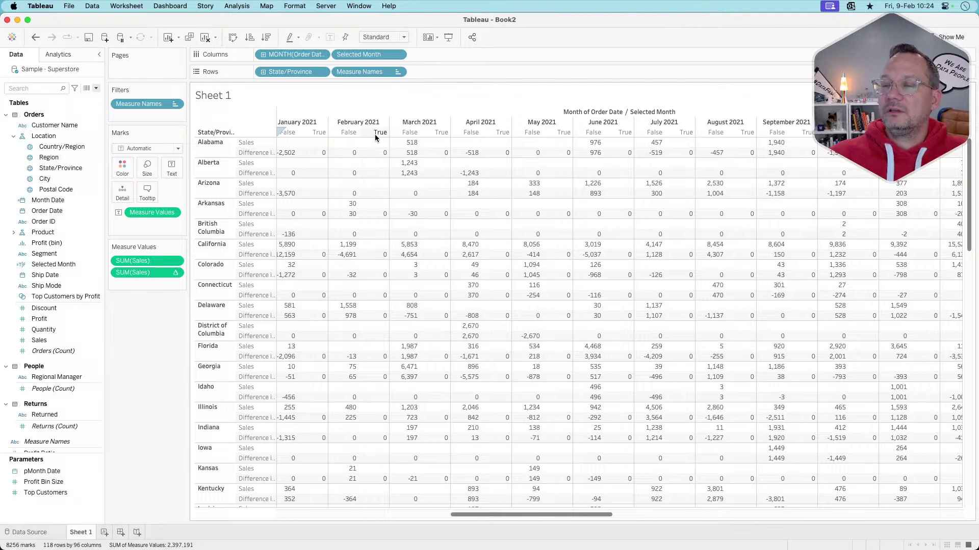
mouse_move(408, 173)
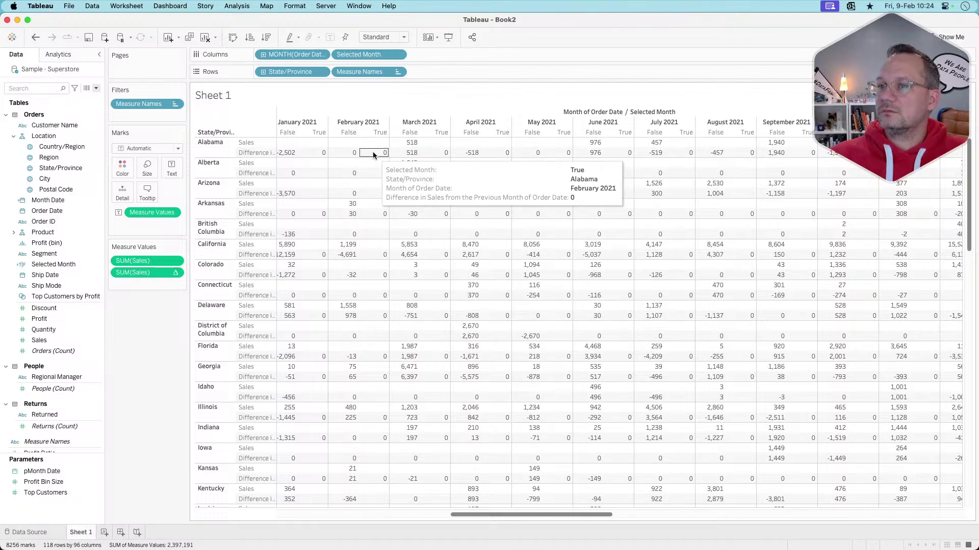
scroll(372, 151, left, 3)
scroll(372, 152, left, 3)
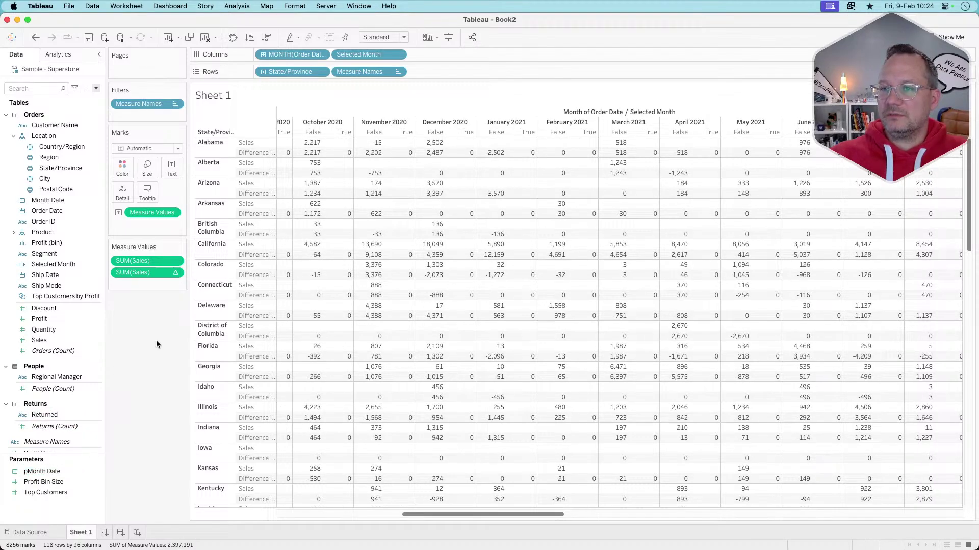
scroll(400, 331, left, 5)
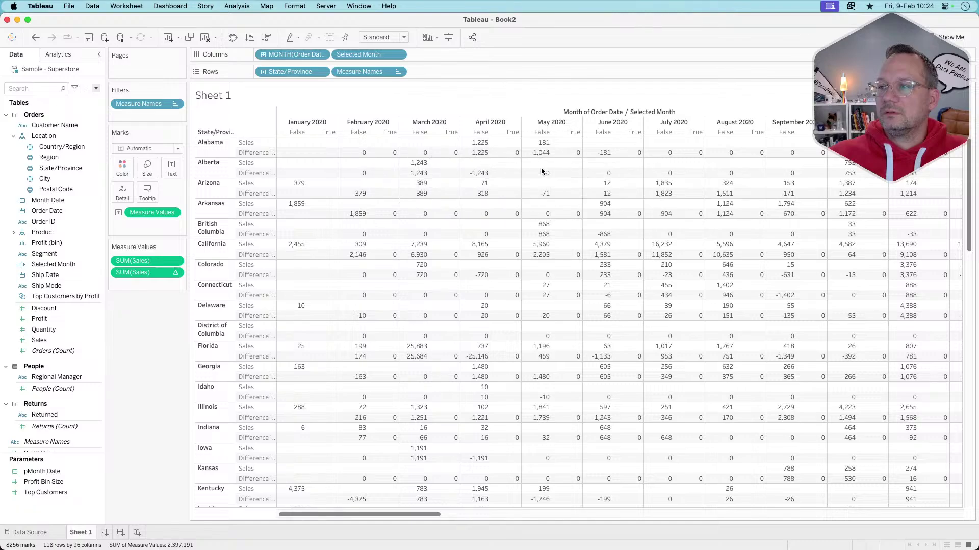
scroll(541, 171, right, 3)
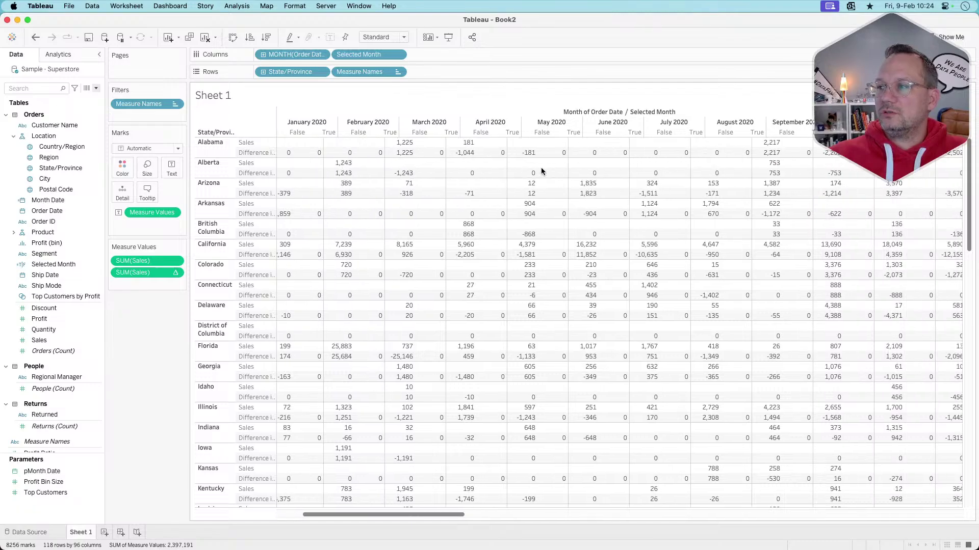
Show the pMonth Date parameter control, place it below the Measure Values, and check the table around June 2022.
right_click(61, 469)
click(103, 313)
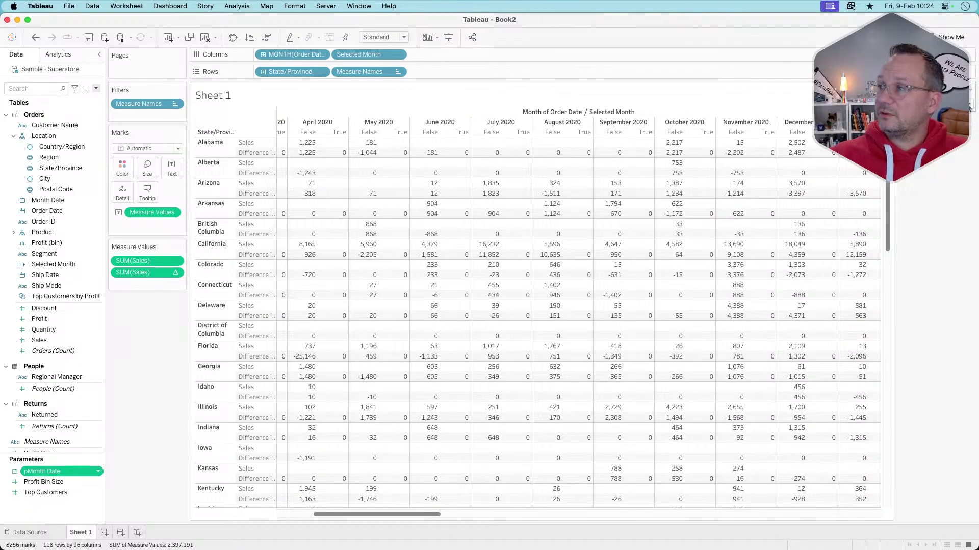
drag(136, 314, 139, 320)
scroll(460, 310, right, 10)
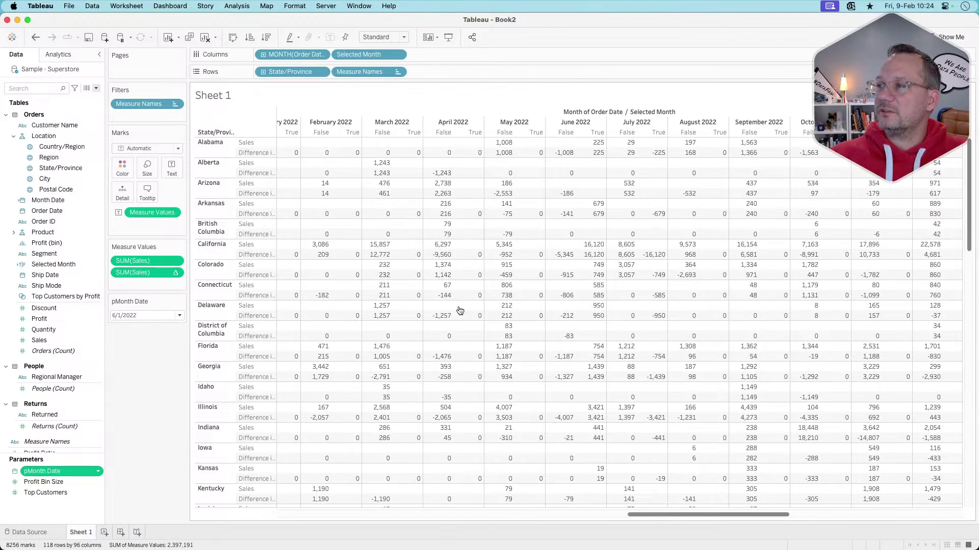
scroll(460, 310, left, 3)
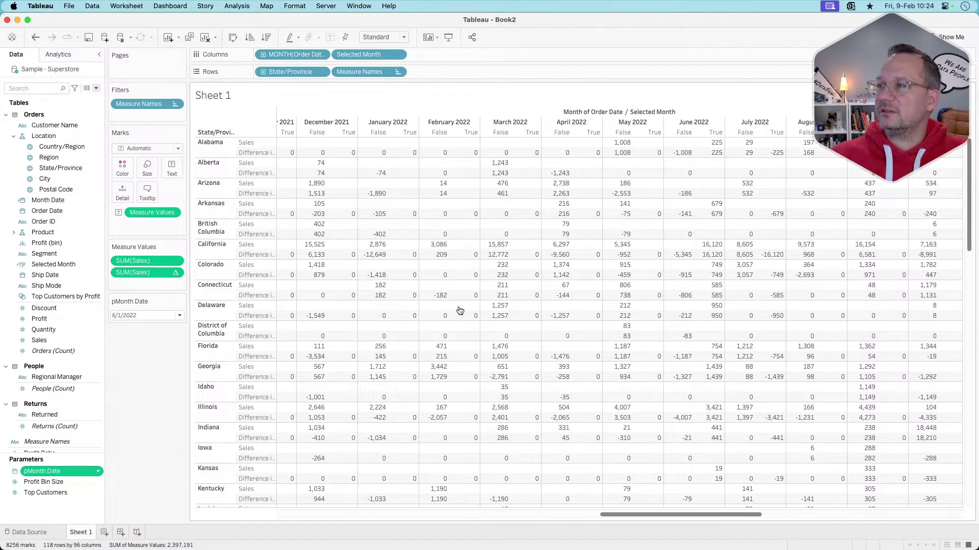
scroll(460, 310, right, 3)
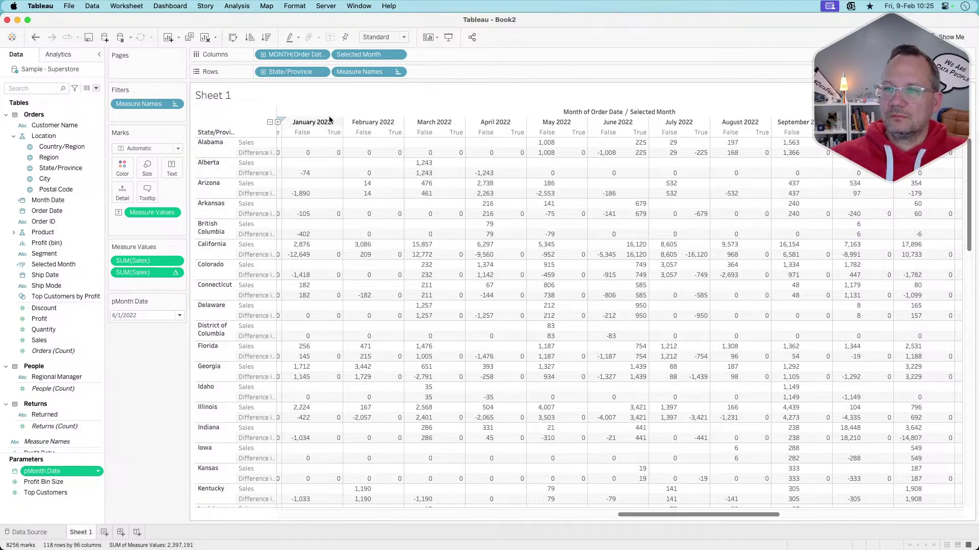
Try Measure Names on the columns after Selected Month, and undo the move.
drag(338, 71, 420, 56)
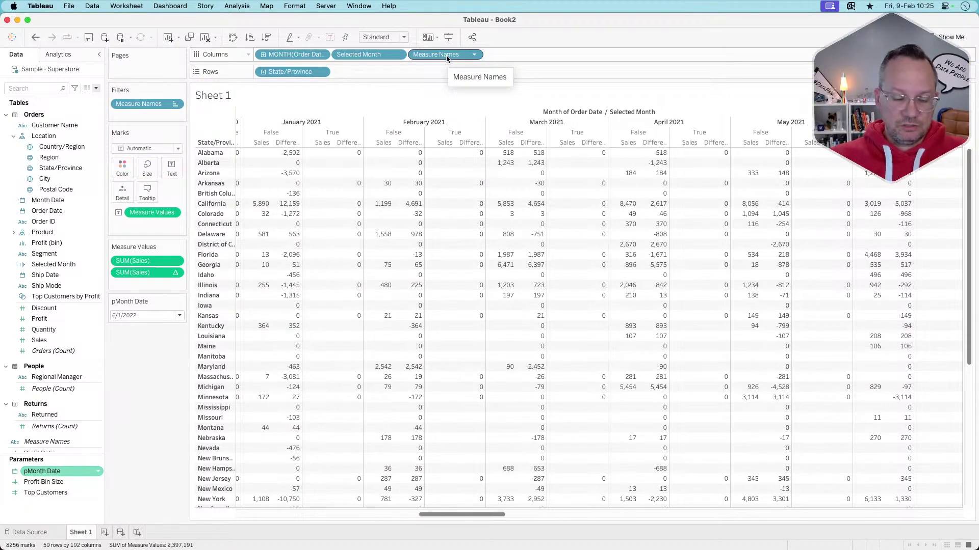
key(super+z)
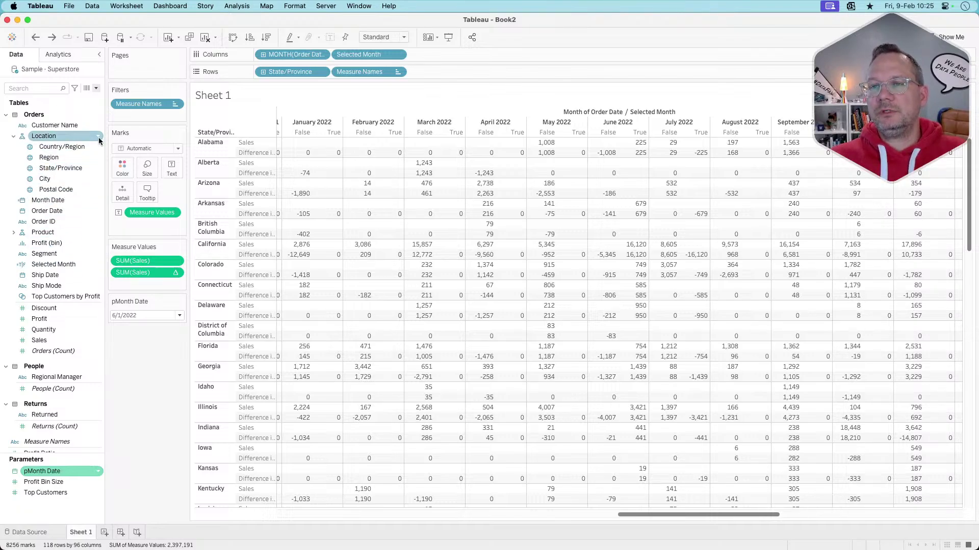
click(321, 57)
key(Escape)
Edit the Selected Month calculation, wrapping the parameter side as datetrunc('month',[pMonth Date]).
right_click(75, 268)
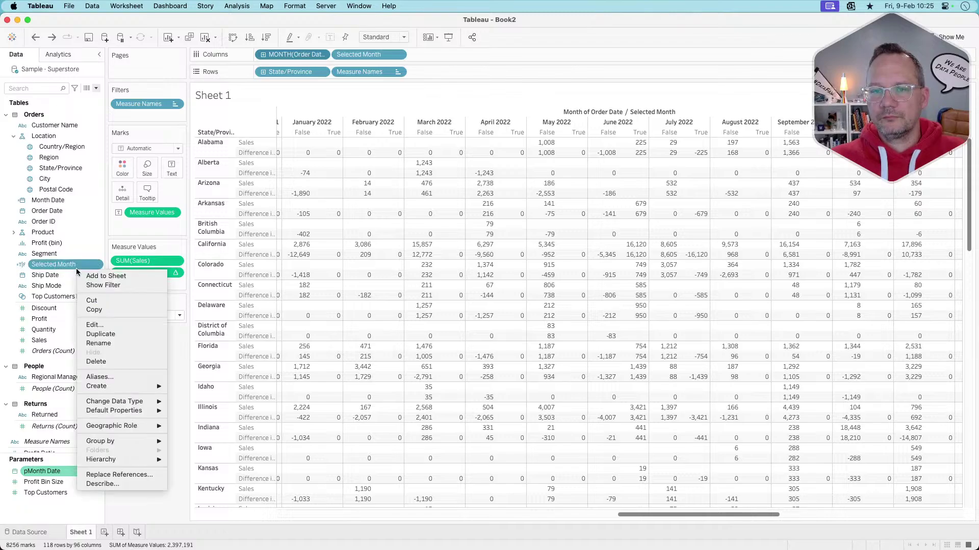
click(91, 325)
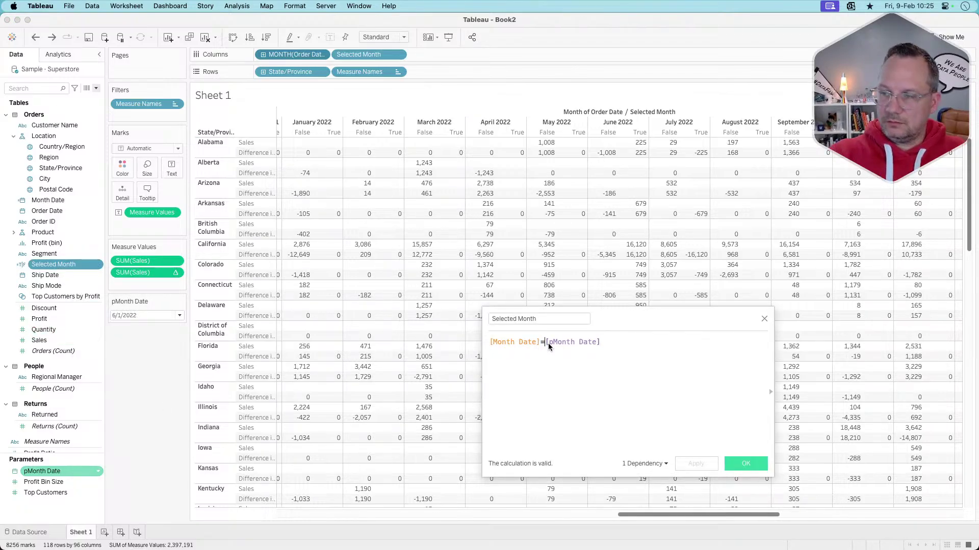
text(date)
text(unc()
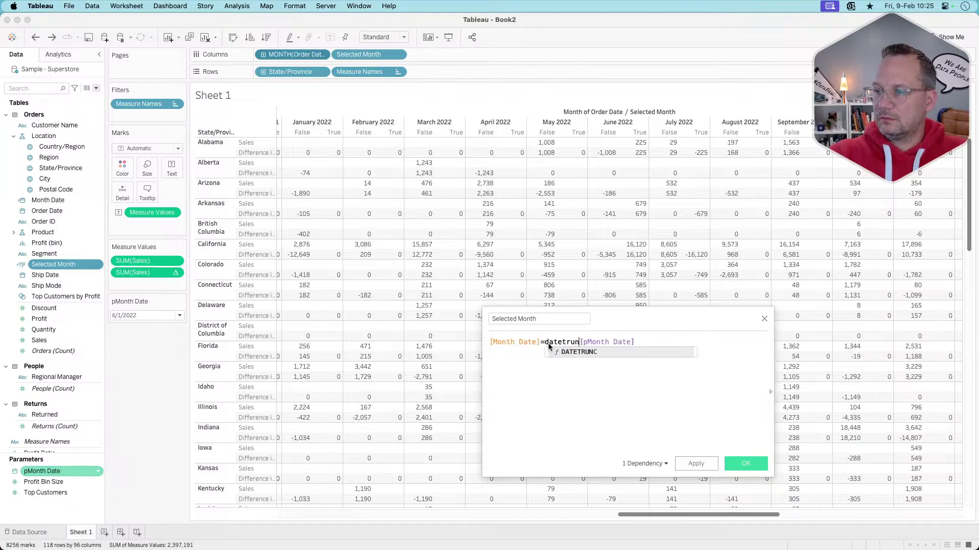
text('month',)
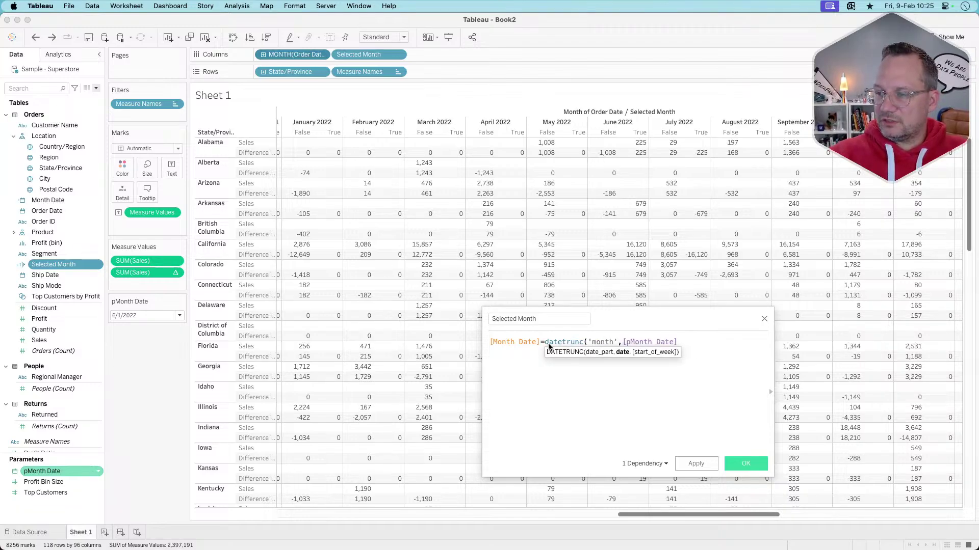
text())
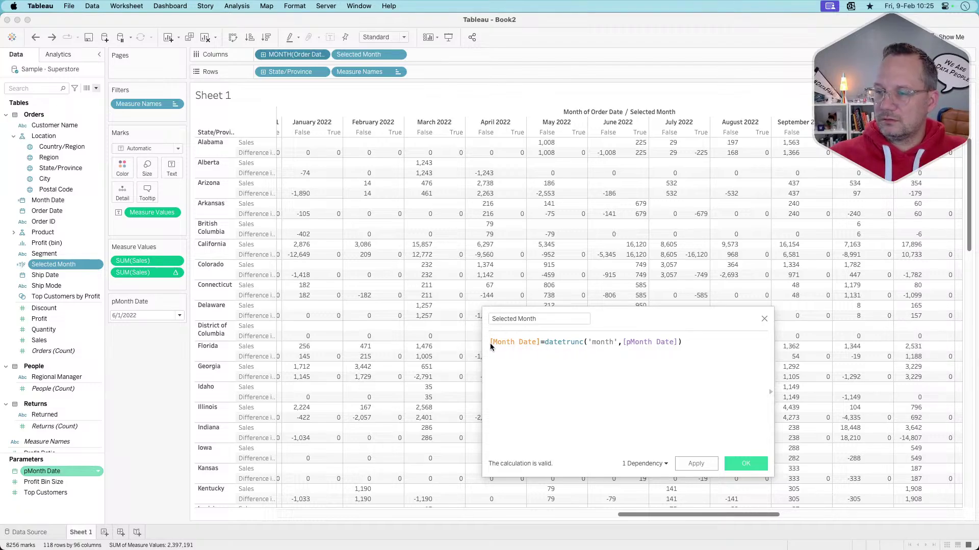
Wrap the Month Date side as datetrunc('month',[Month Date]) and apply the Selected Month calculation.
text(dattu)
key(BackSpace)
key(BackSpace)
text(etrucn)
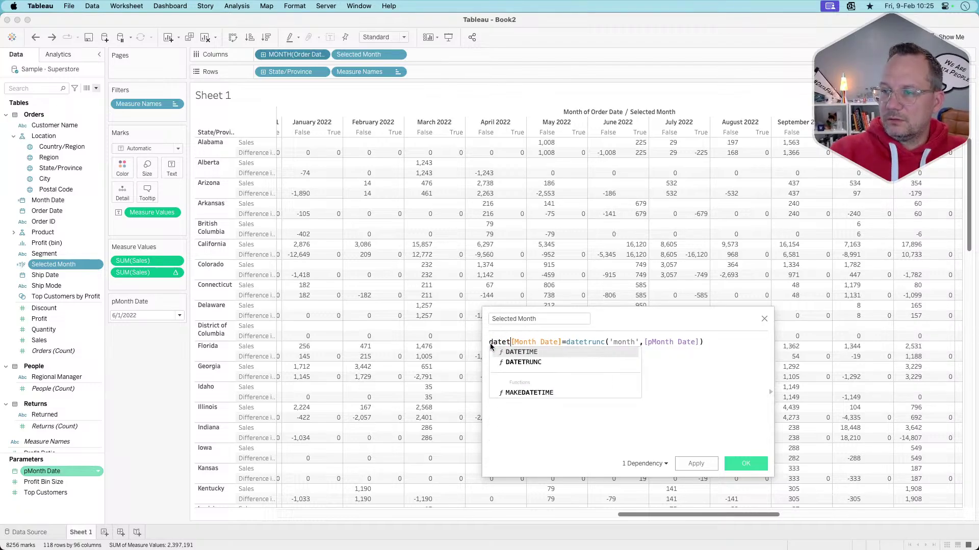
key(BackSpace)
key(BackSpace)
text(nc('mon)
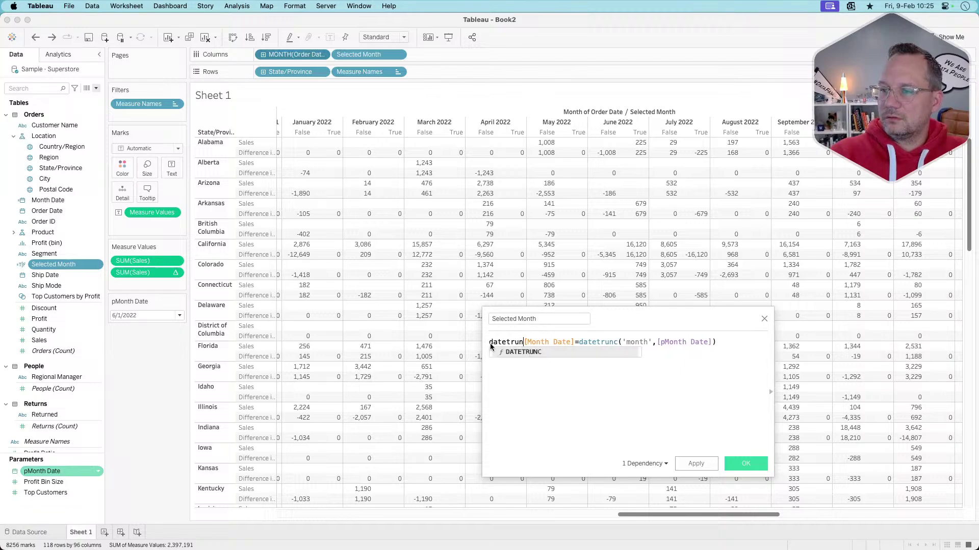
text(th',[Month Date])
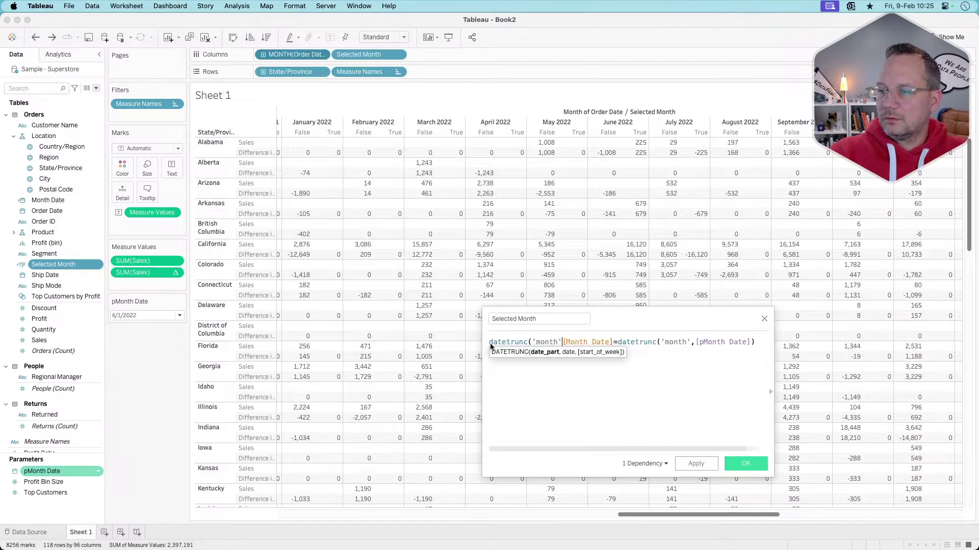
text())
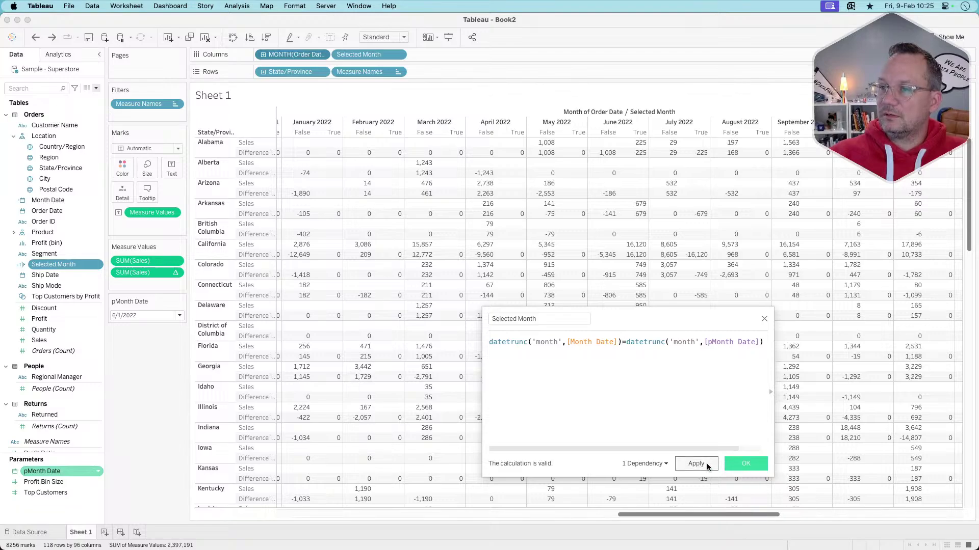
click(696, 464)
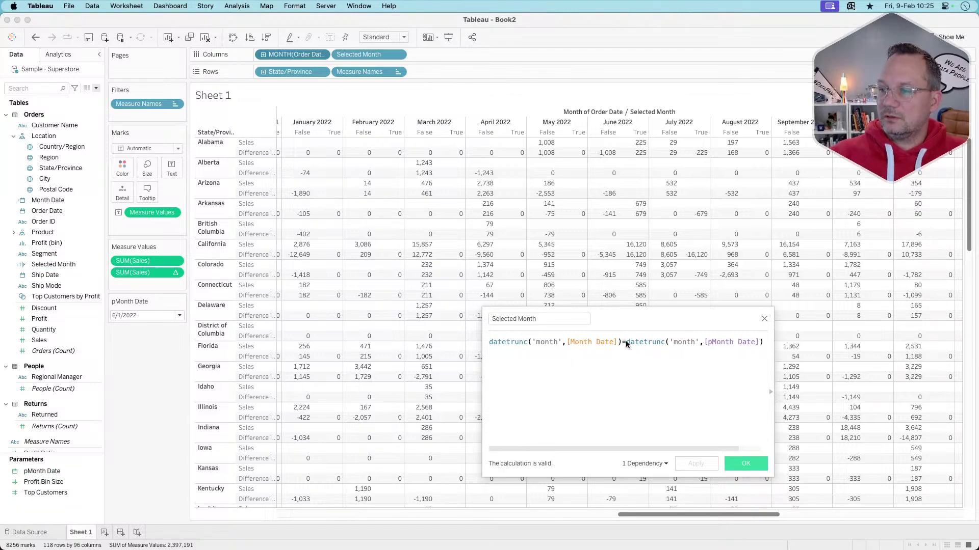
Replace the expression before the equals sign in Selected Month with year([Order Date]).
drag(622, 340, 463, 342)
text(year)
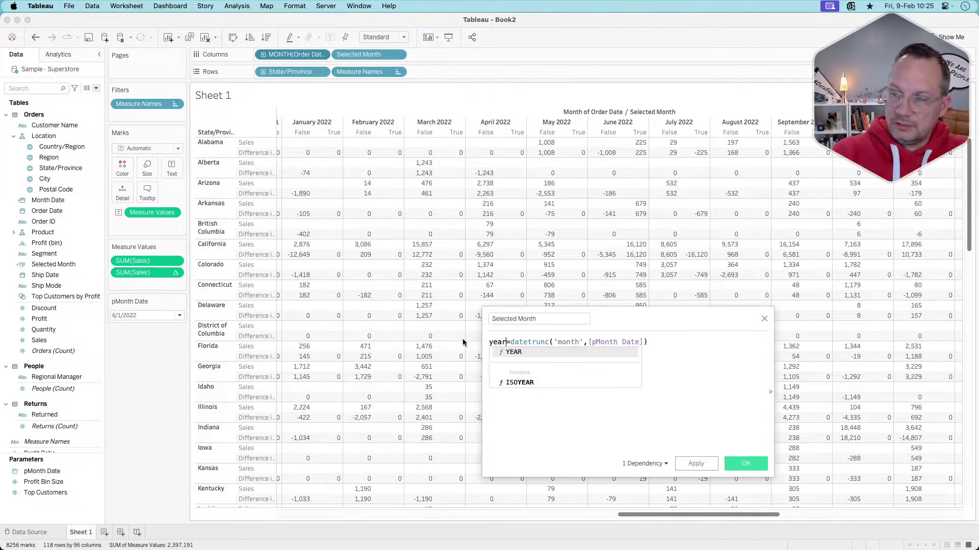
text((or)
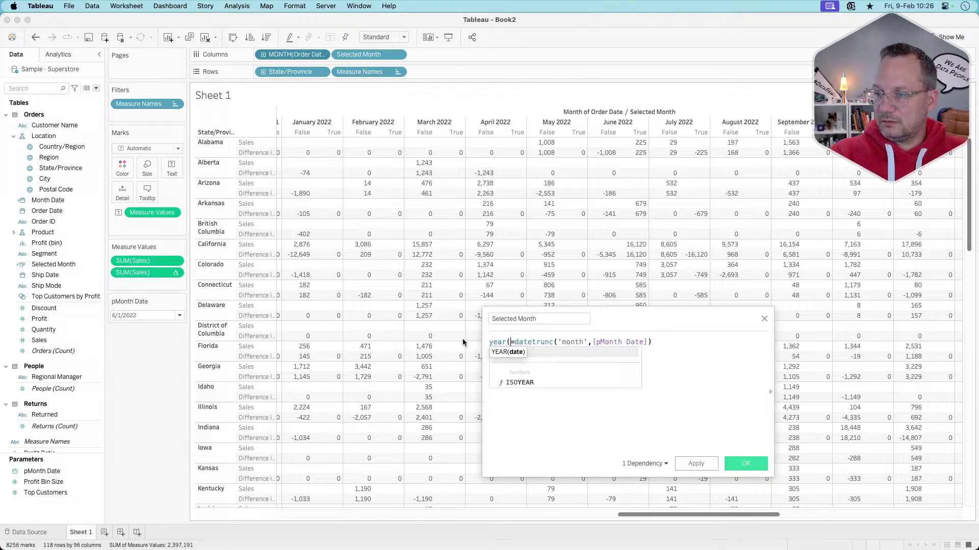
text(der)
key(Return)
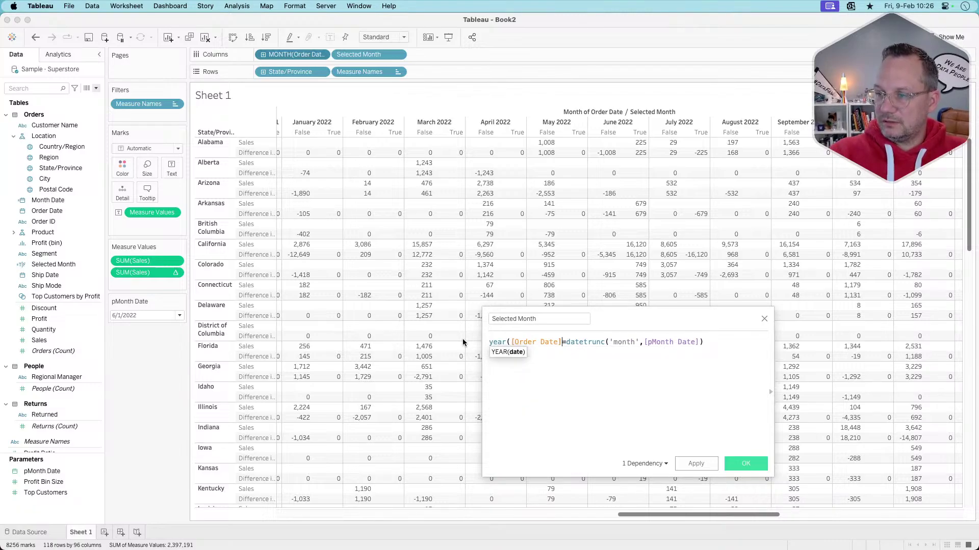
text())
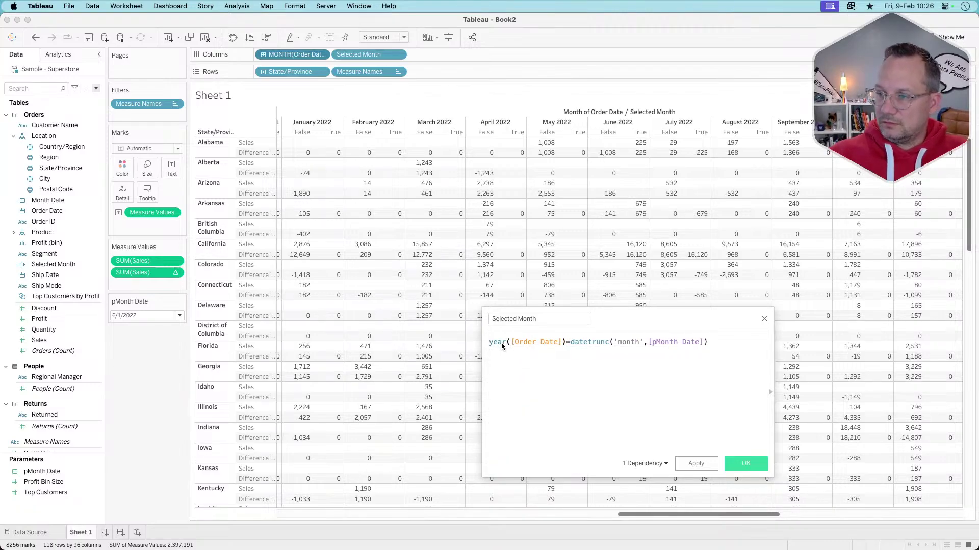
Replace the expression after the equals sign in Selected Month with YEAR([pMonth Date]).
key(shift+super+Right)
key(Right)
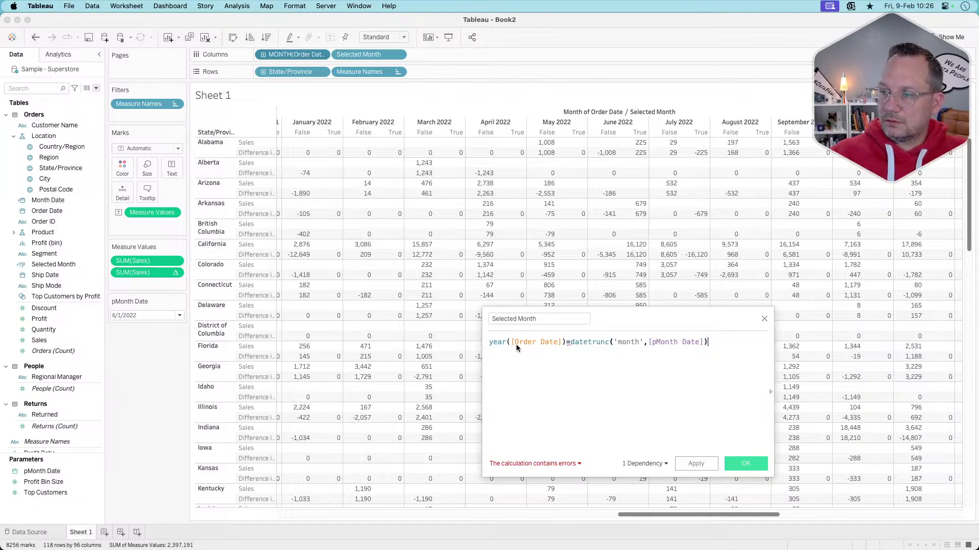
shift+click(571, 343)
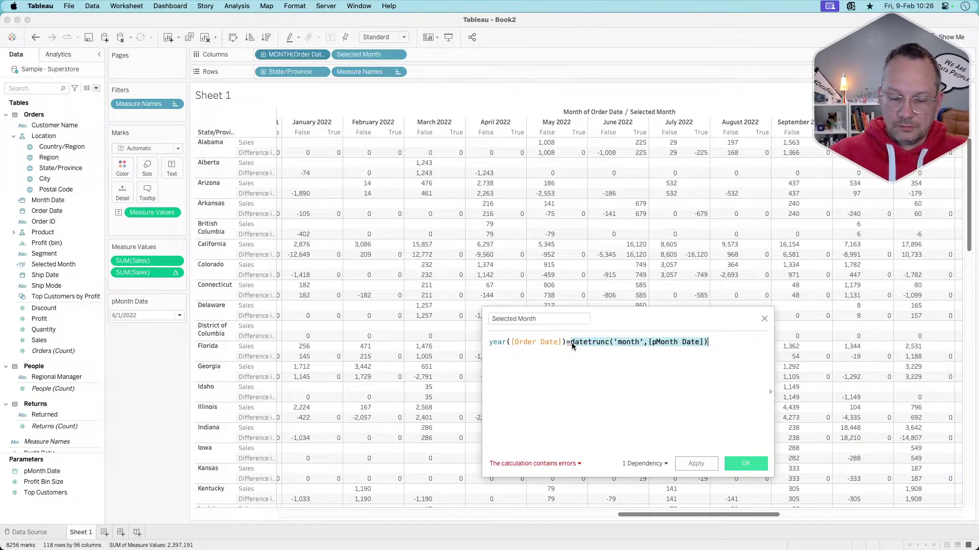
text(year([Order Date])=YEAR()
key(Return)
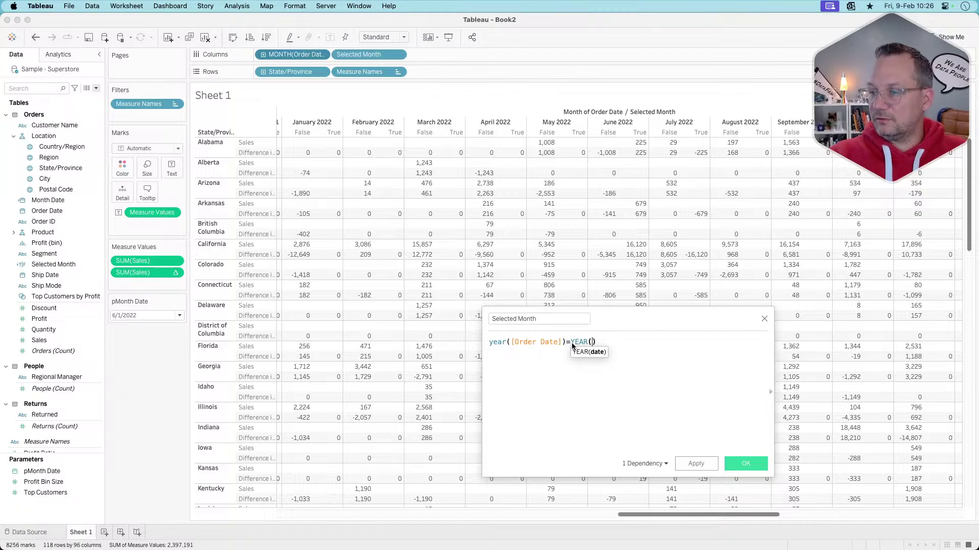
text(pd)
key(BackSpace)
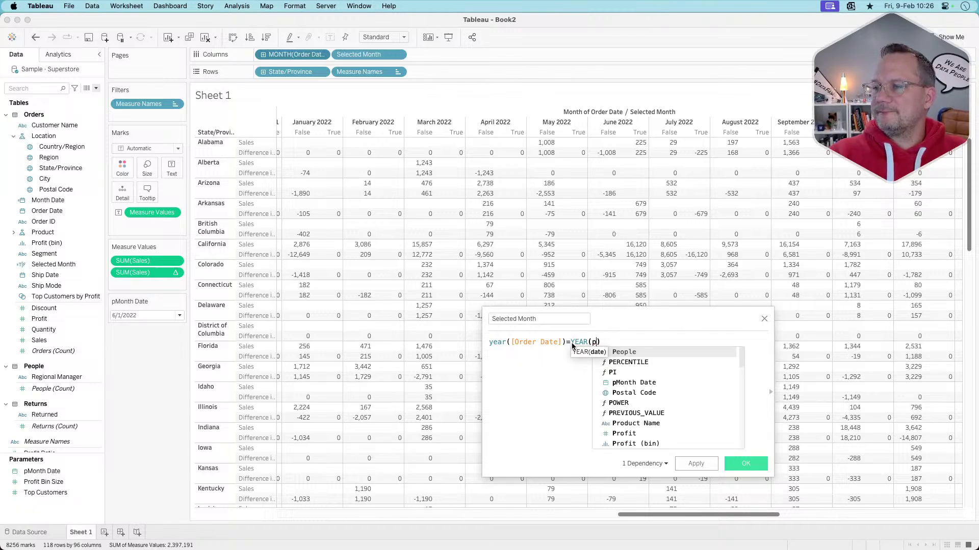
text(m)
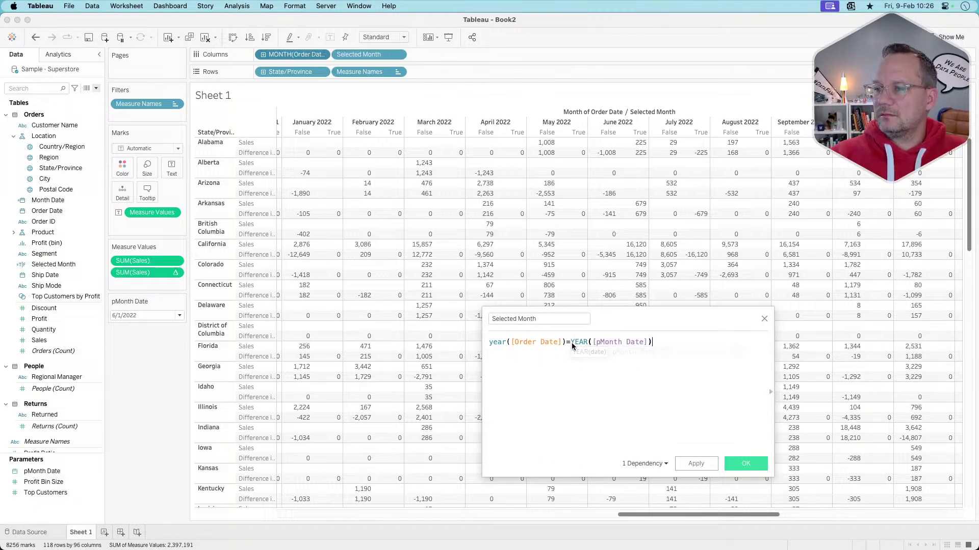
key(Return)
Try Month Date in place of Order Date in the first year function, and change it back to Order Date.
click(550, 343)
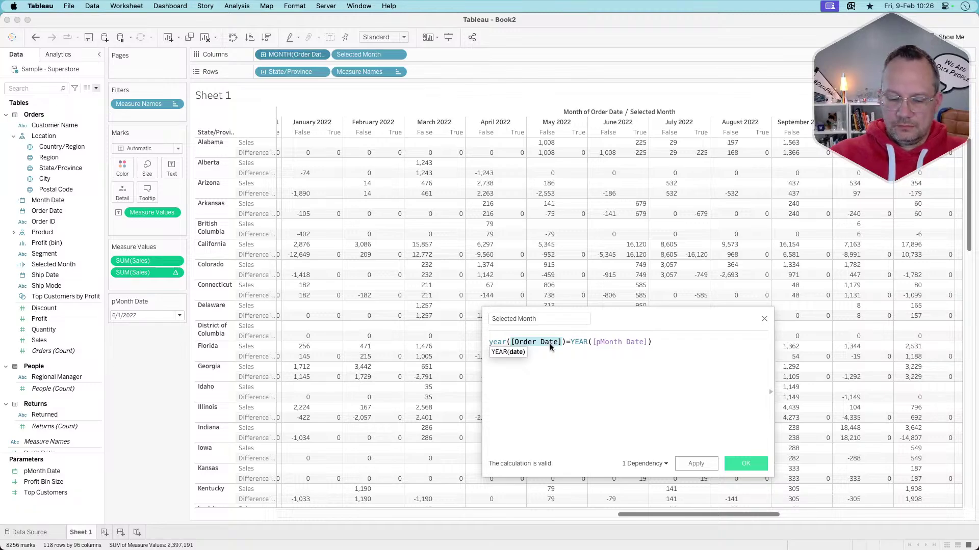
text(month)
key(Down)
key(Return)
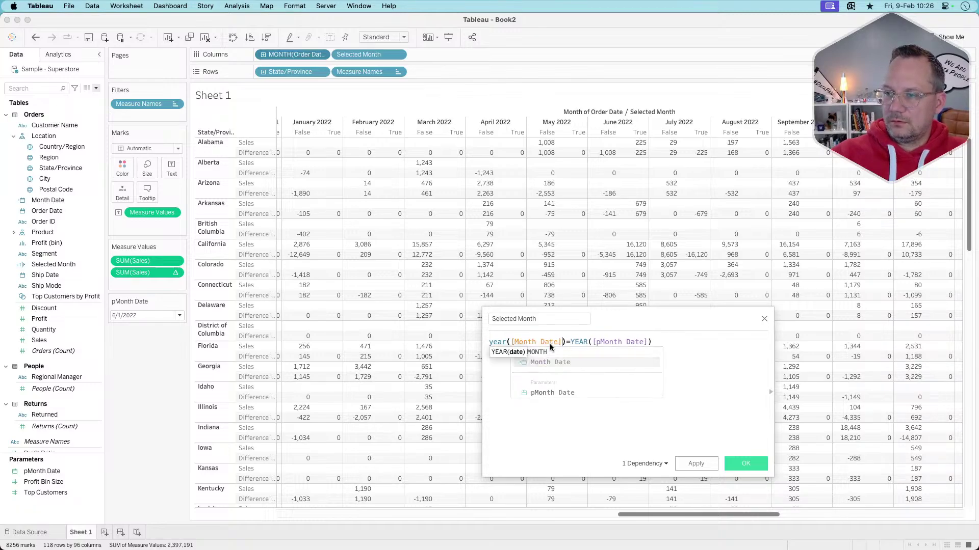
click(550, 343)
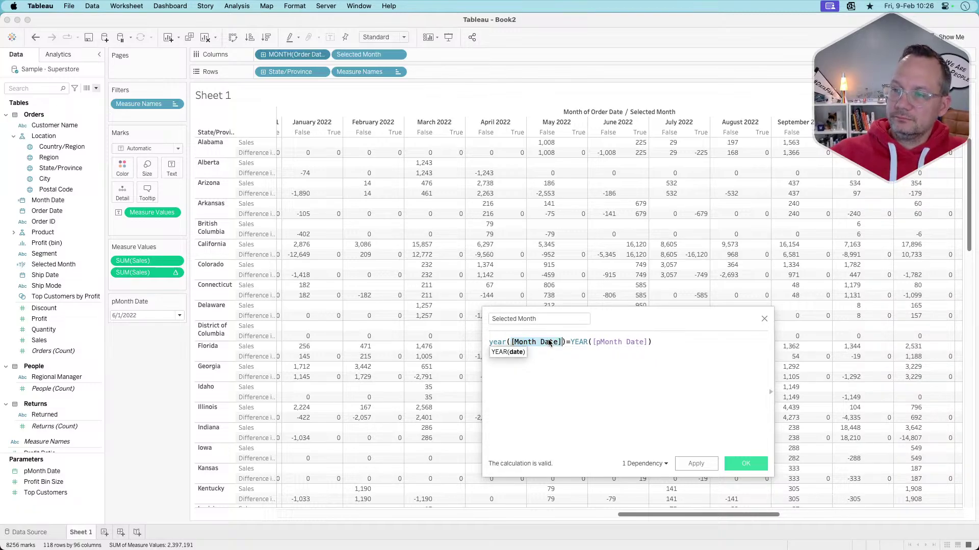
text(order)
key(Return)
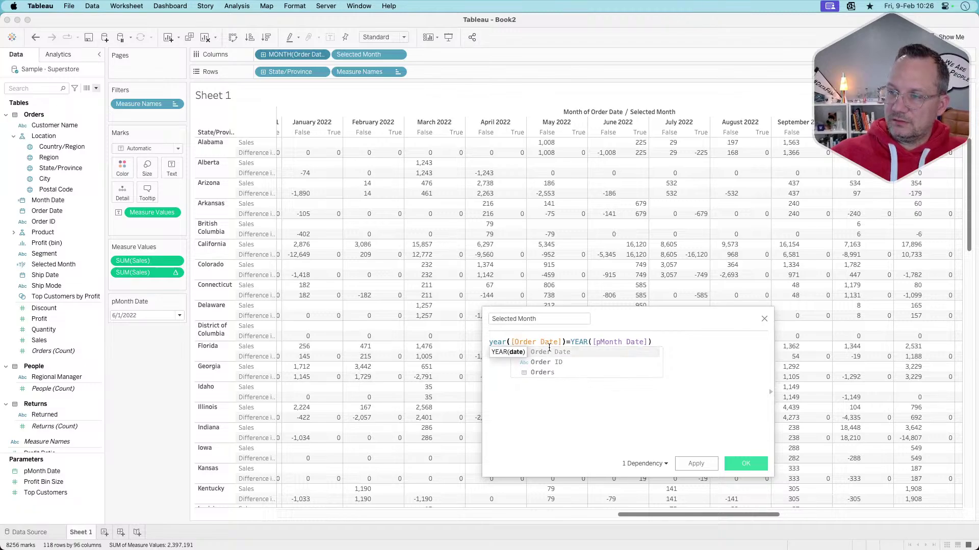
Extend the Selected Month formula on new lines with and month([Order Date])=.
click(659, 342)
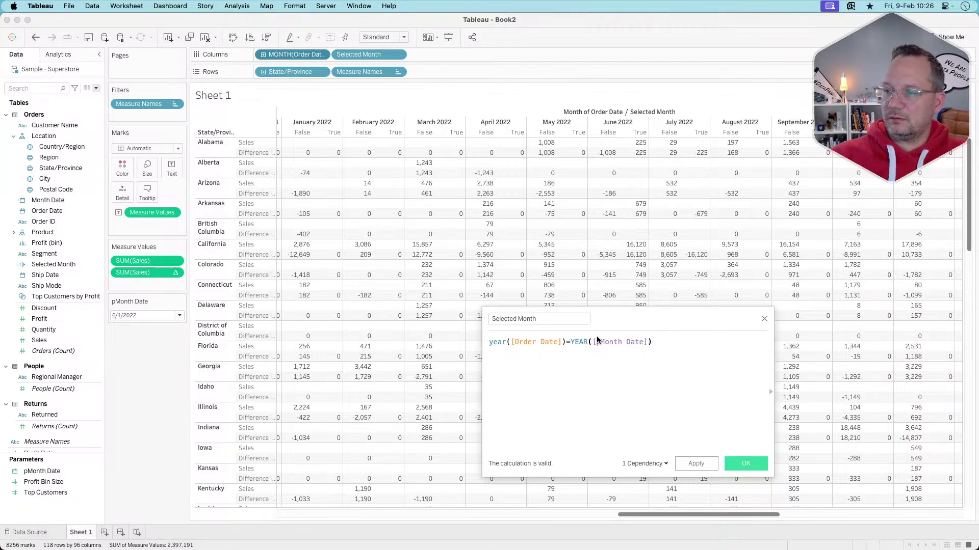
key(Return)
text(a)
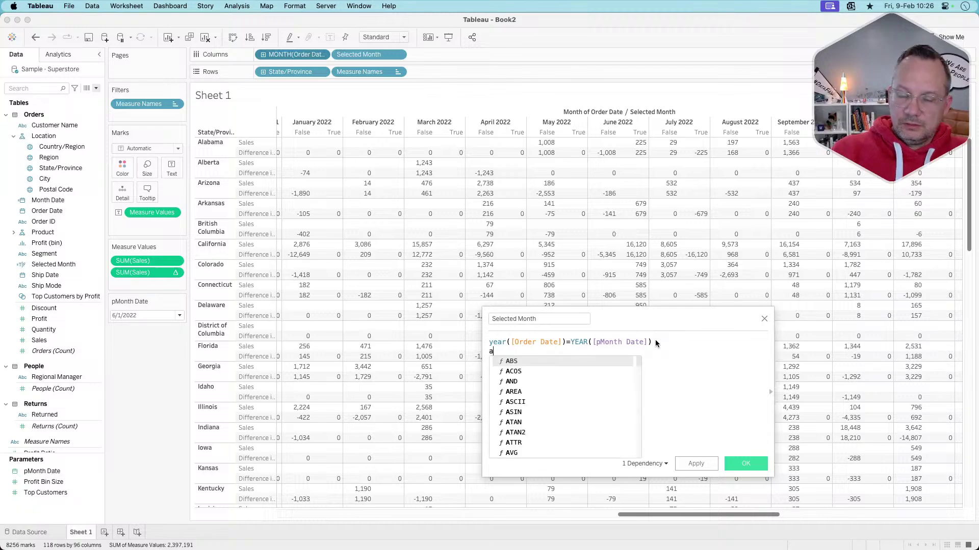
text(nd m)
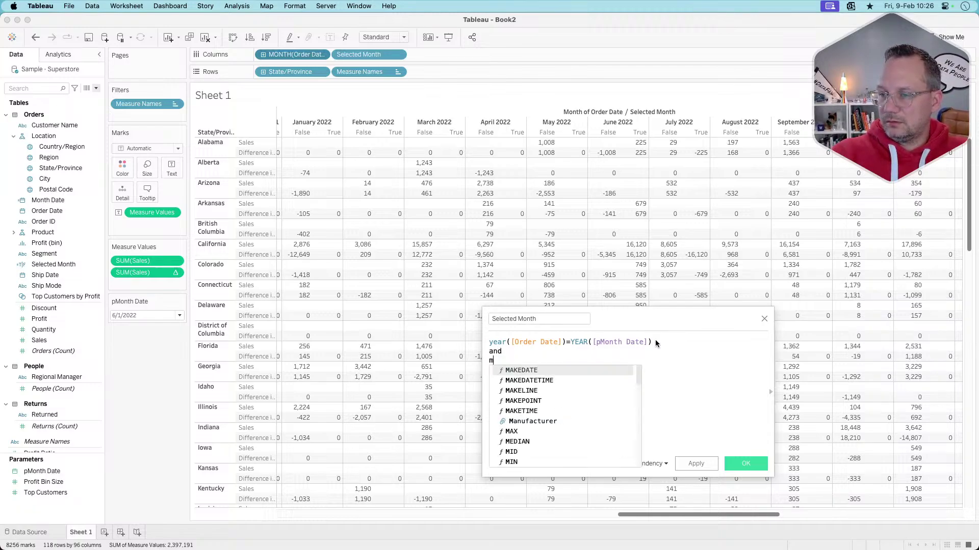
text(onth)order)
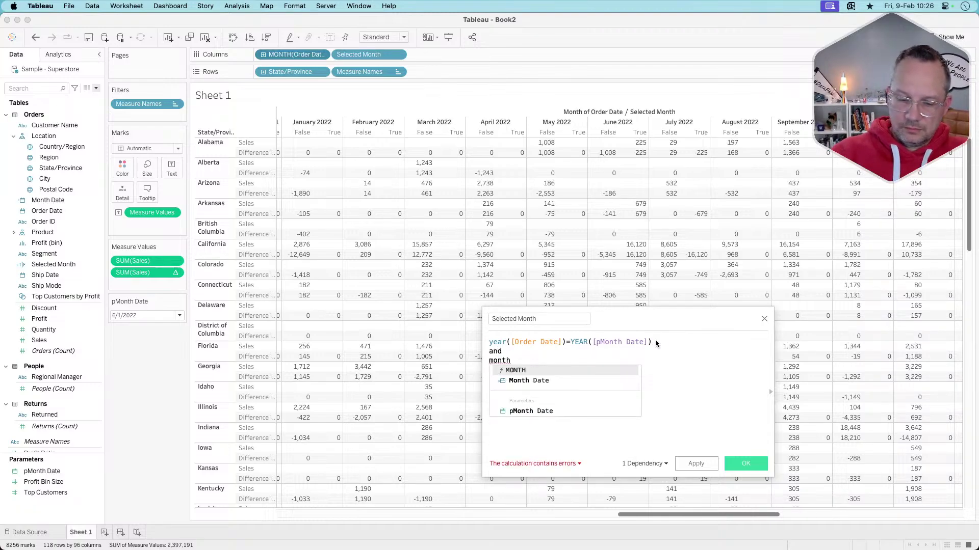
key(BackSpace)
key(BackSpace)
key(BackSpace)
key(BackSpace)
key(BackSpace)
key(BackSpace)
text((order)
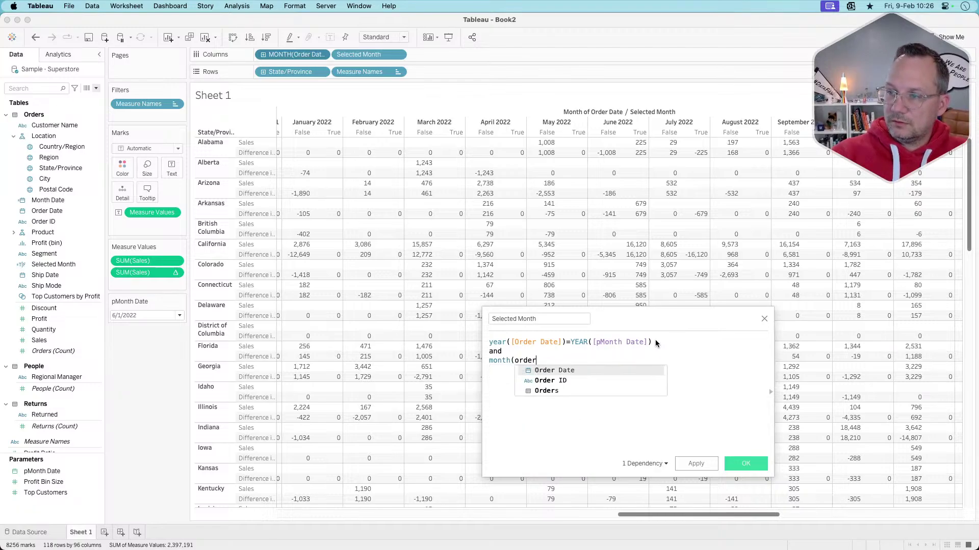
key(Return)
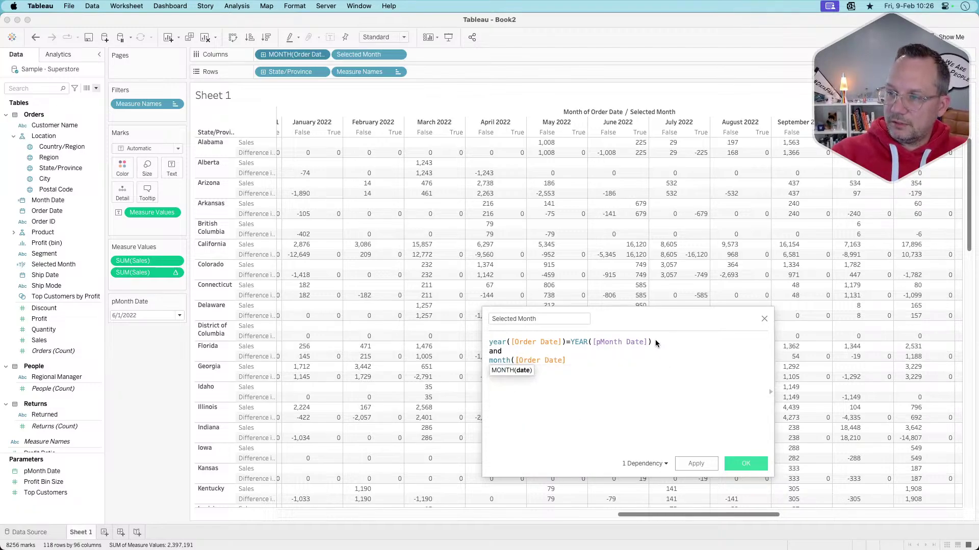
text()=)
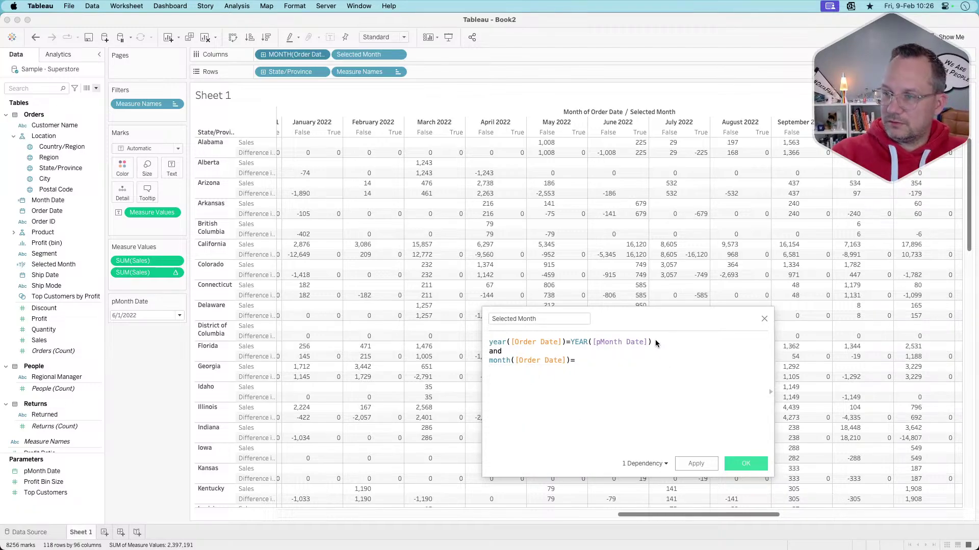
Complete the month comparison with MONTH([pMonth Date]) and save the Selected Month calculation.
text(month)
key(Return)
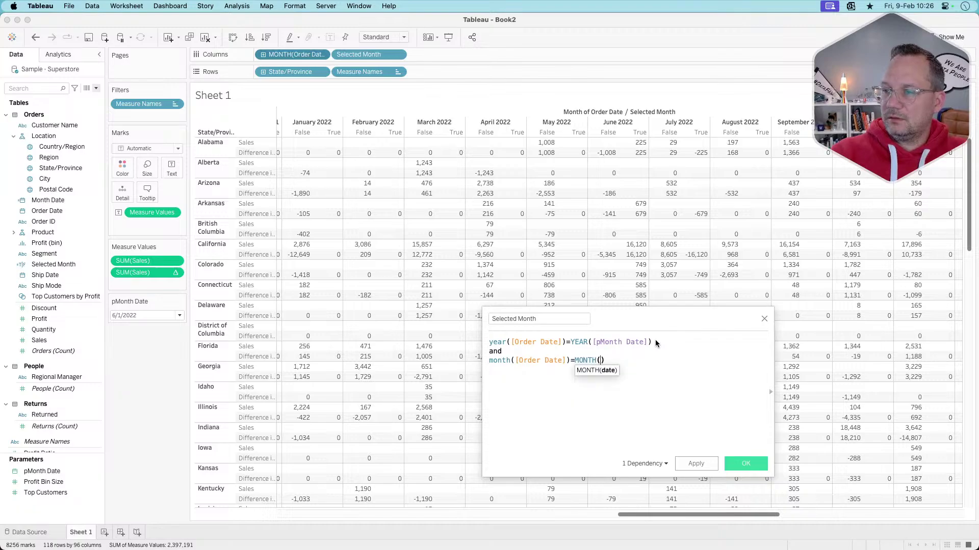
text(pm)
key(Return)
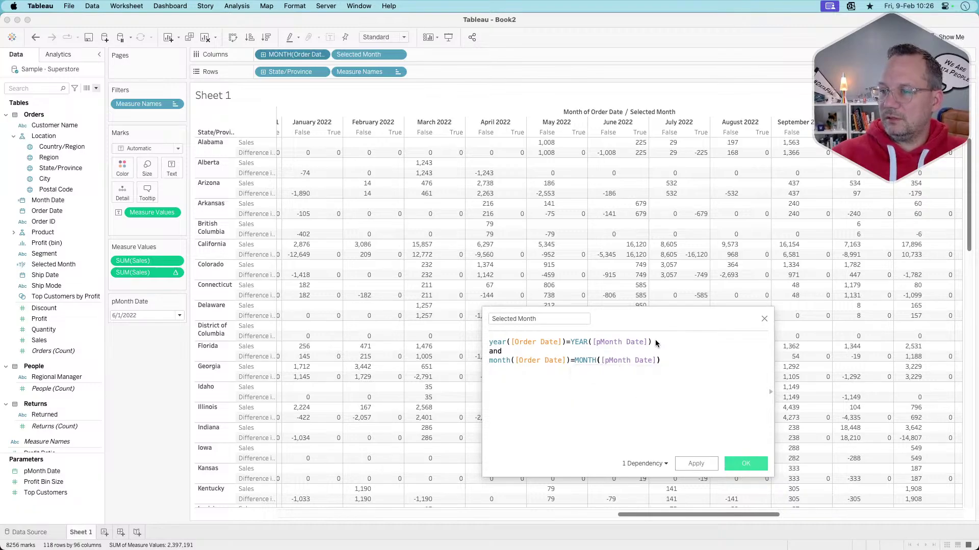
click(696, 464)
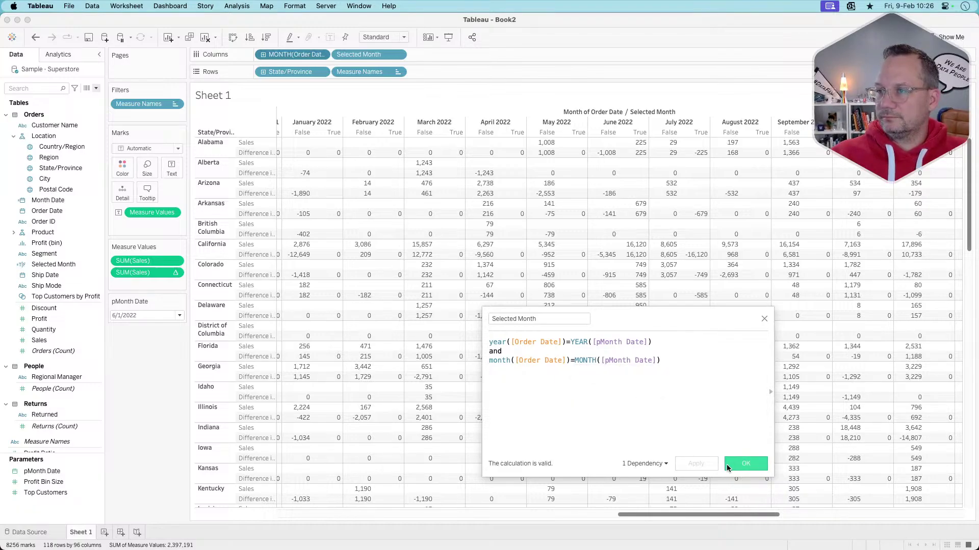
click(731, 464)
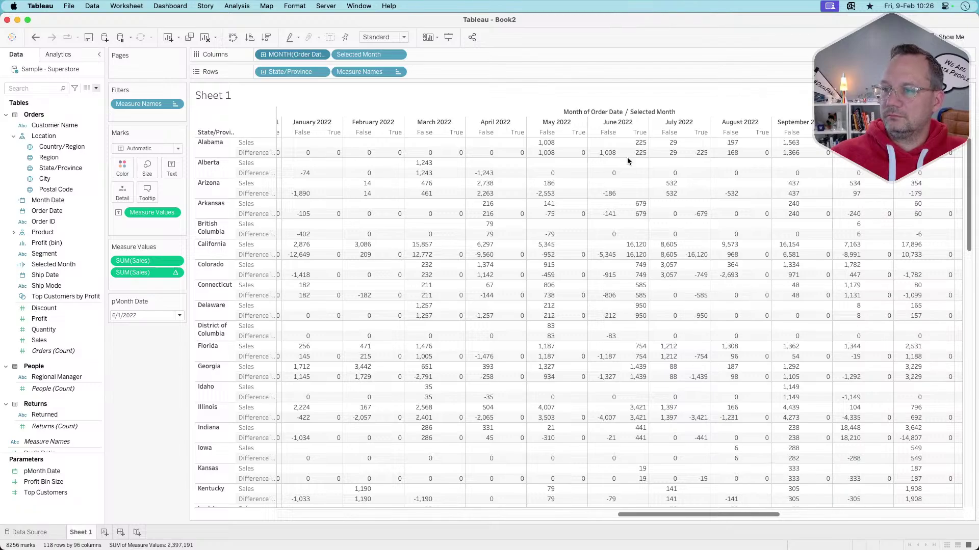
Replace the month of Order Date on Columns with Month Date as an exact date.
drag(48, 200, 289, 56)
click(321, 57)
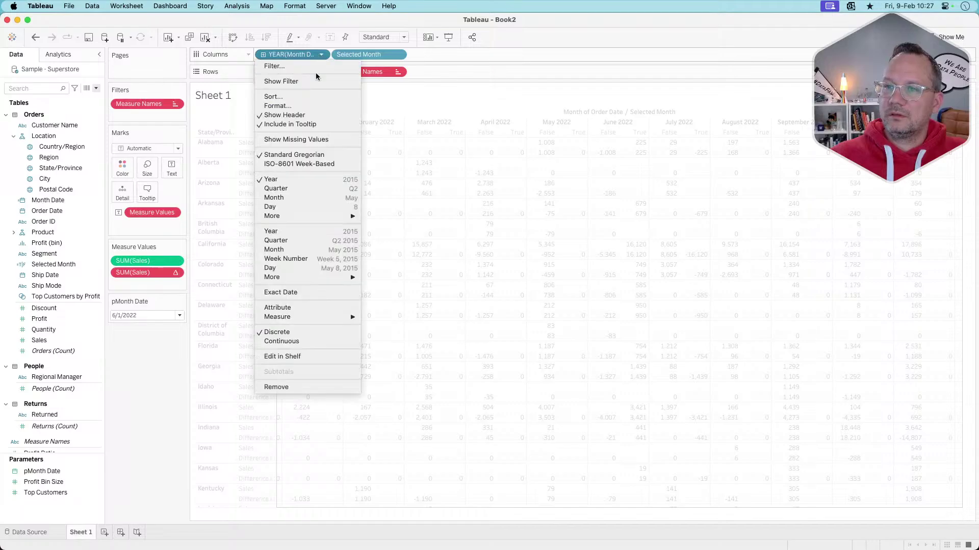
click(297, 293)
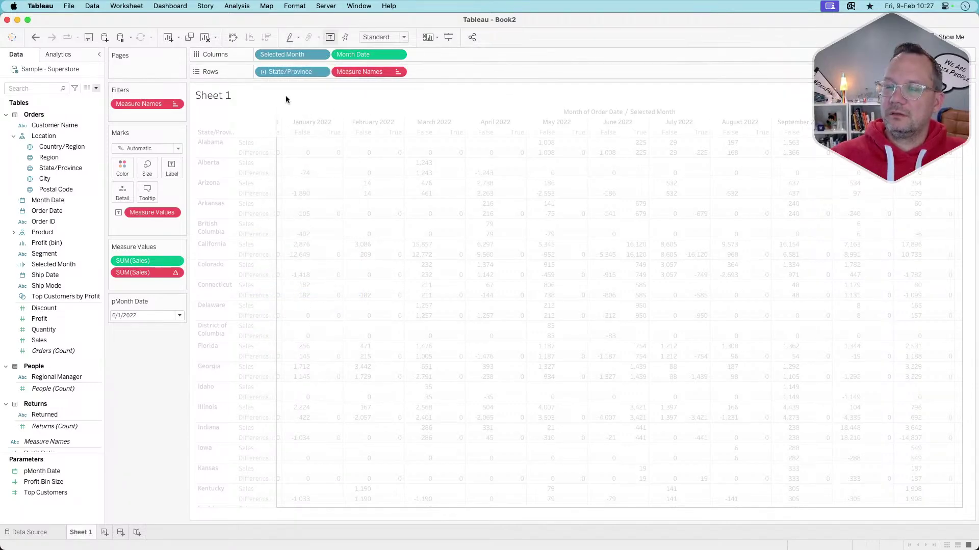
Set the Sales difference table calculation to compute using Month Date and State/Province, in that order, at the level of Month Date.
click(175, 273)
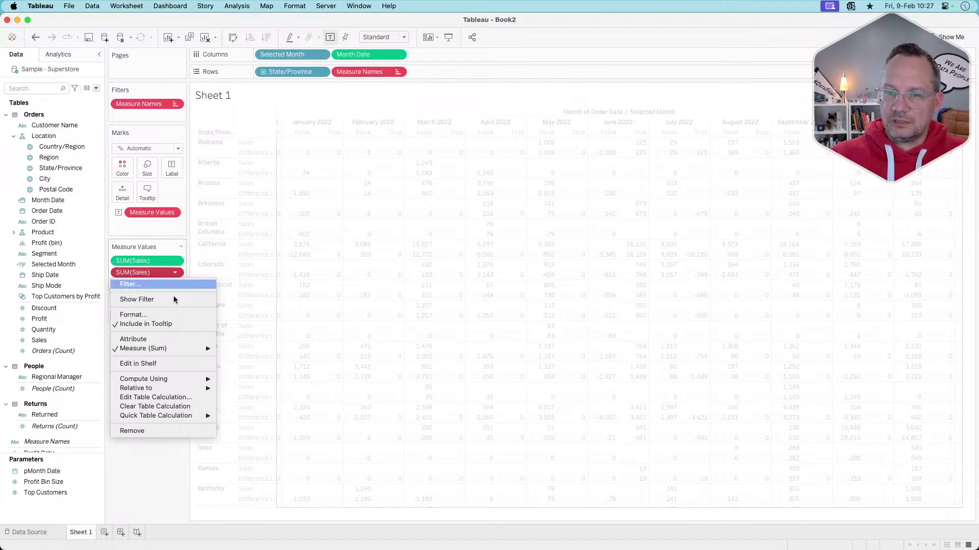
click(166, 398)
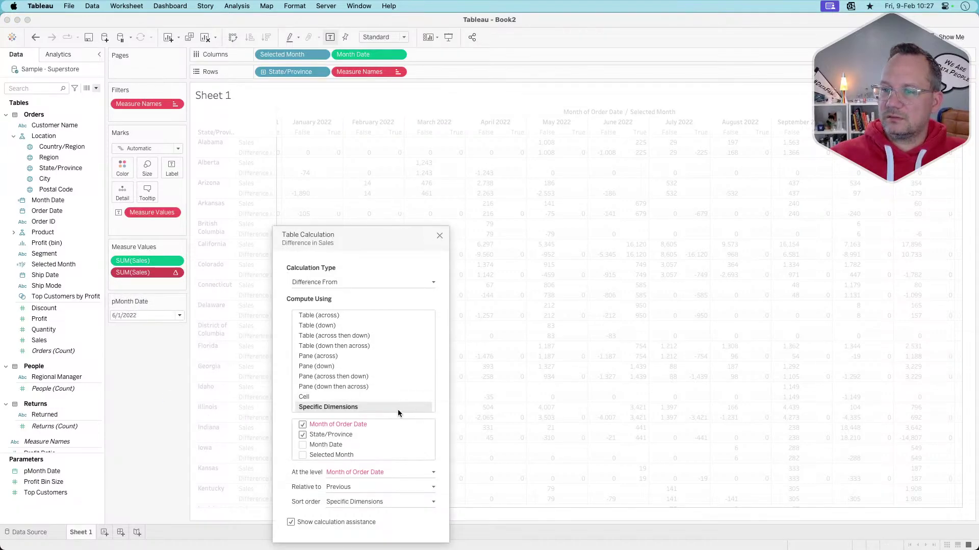
click(303, 445)
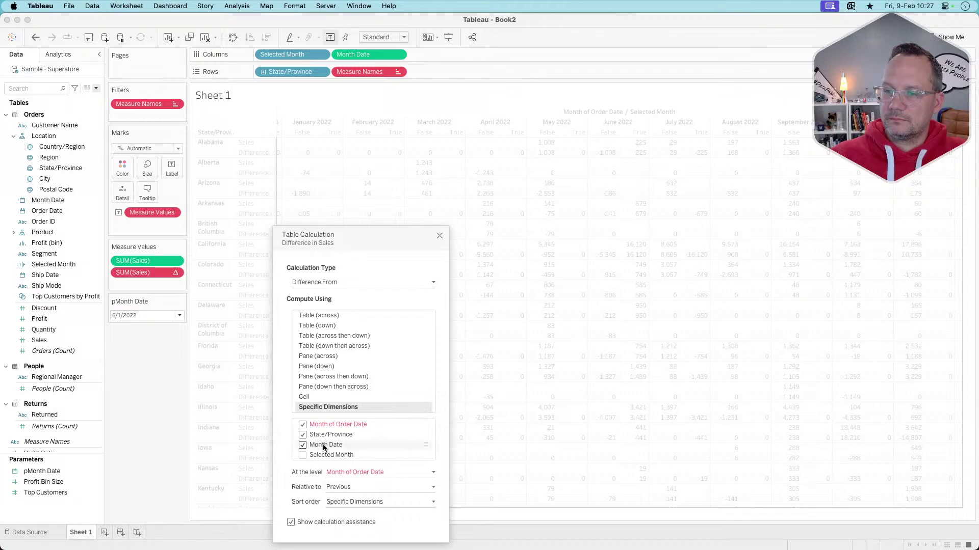
click(303, 425)
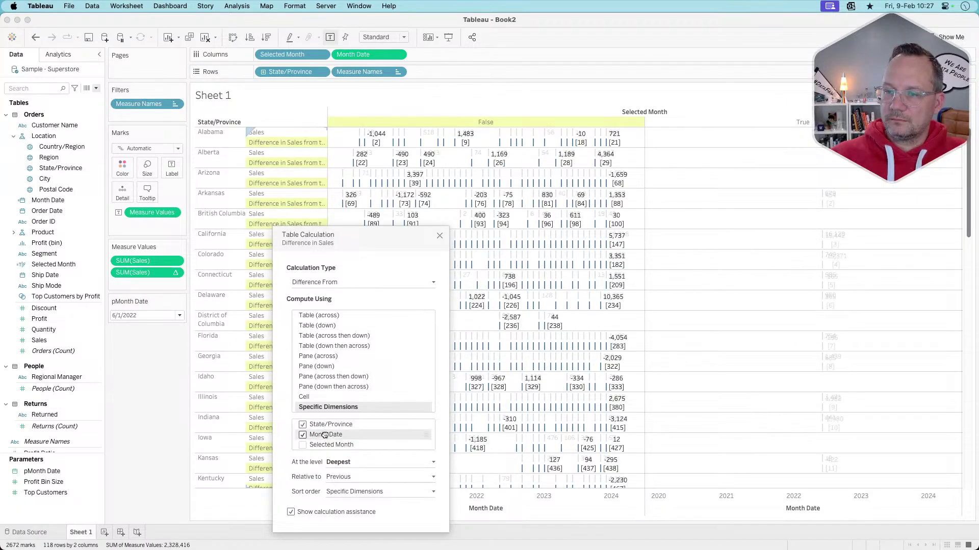
drag(325, 422, 335, 430)
click(350, 462)
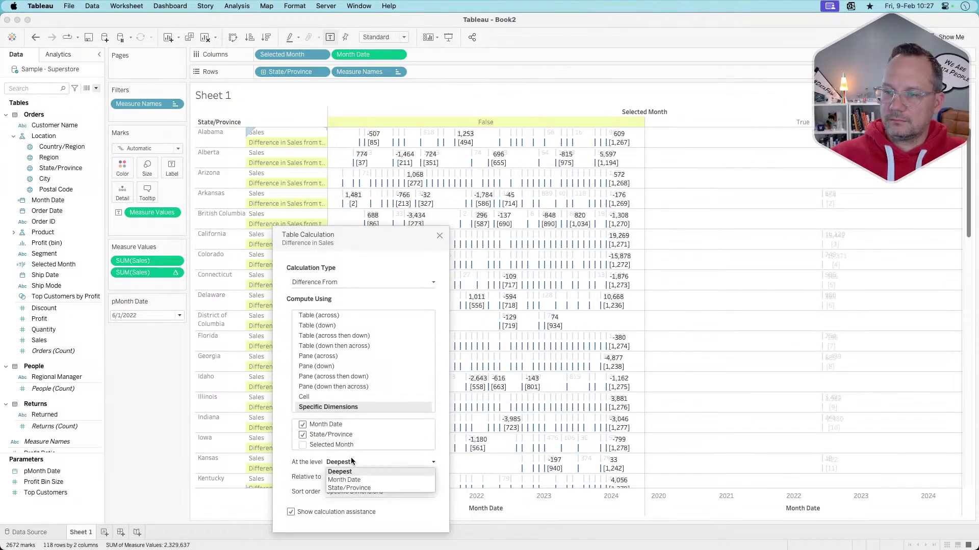
click(351, 480)
click(352, 480)
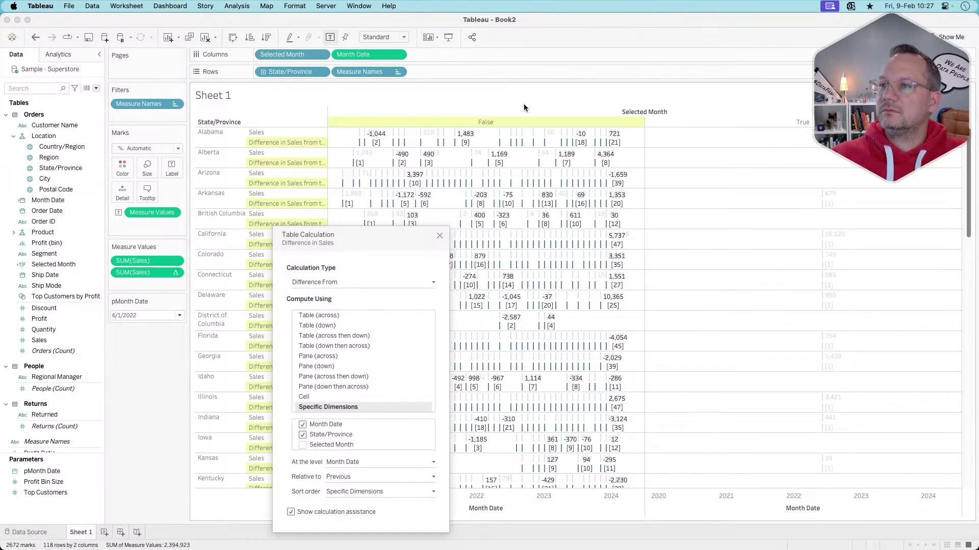
Make Month Date discrete, place it before Selected Month on Columns, and close the table calculation settings.
click(398, 54)
click(353, 332)
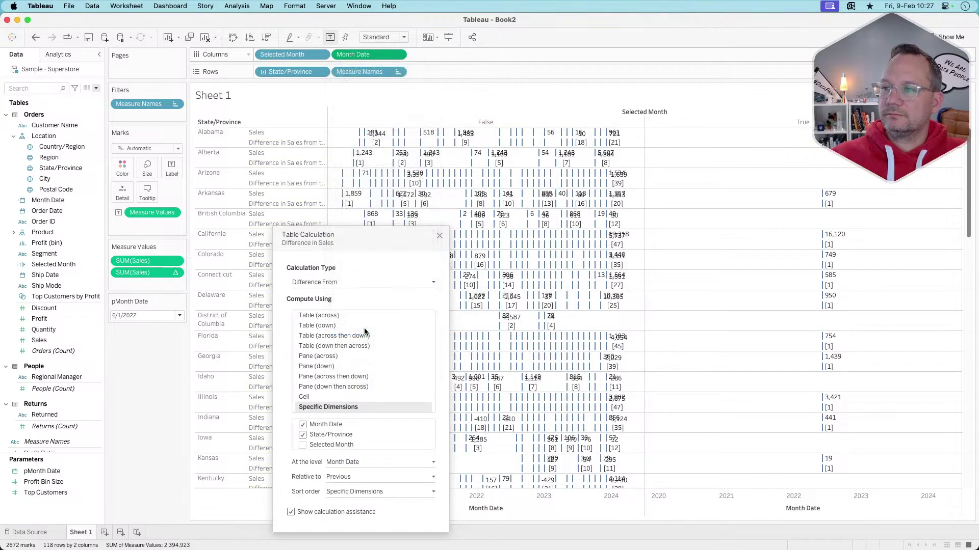
drag(369, 54, 271, 54)
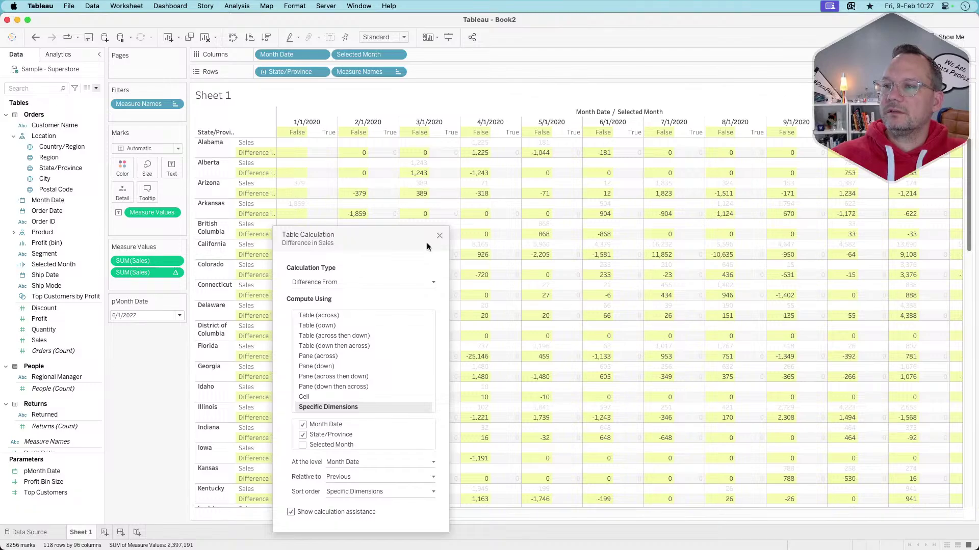
click(439, 236)
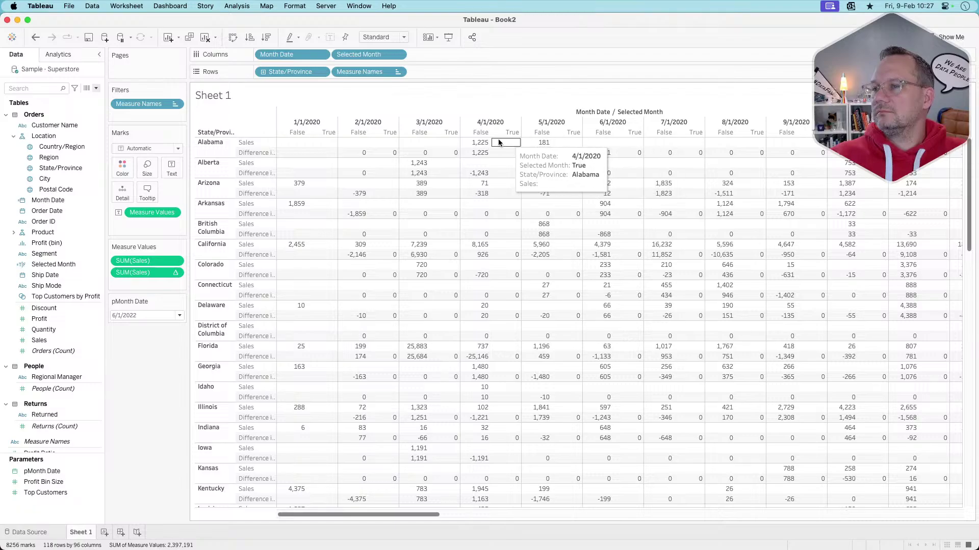
Remove the plain Sales measure from the view and plot the Sales difference as bars on Columns.
drag(152, 261, 144, 369)
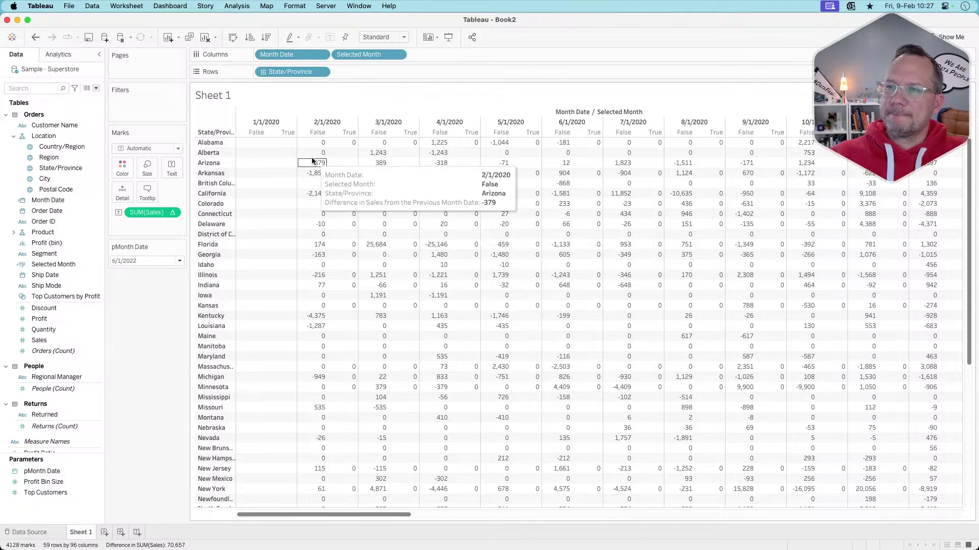
drag(152, 212, 464, 56)
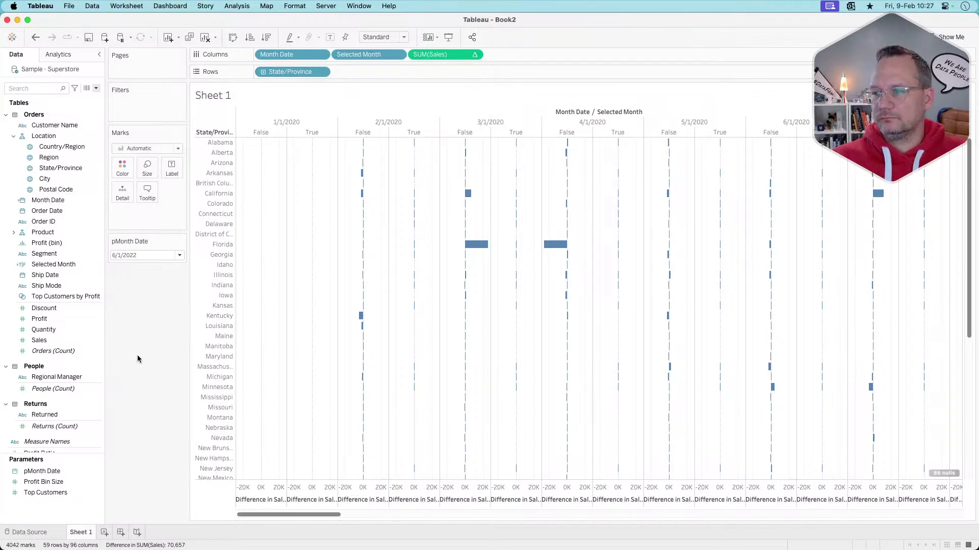
scroll(771, 302, right, 1)
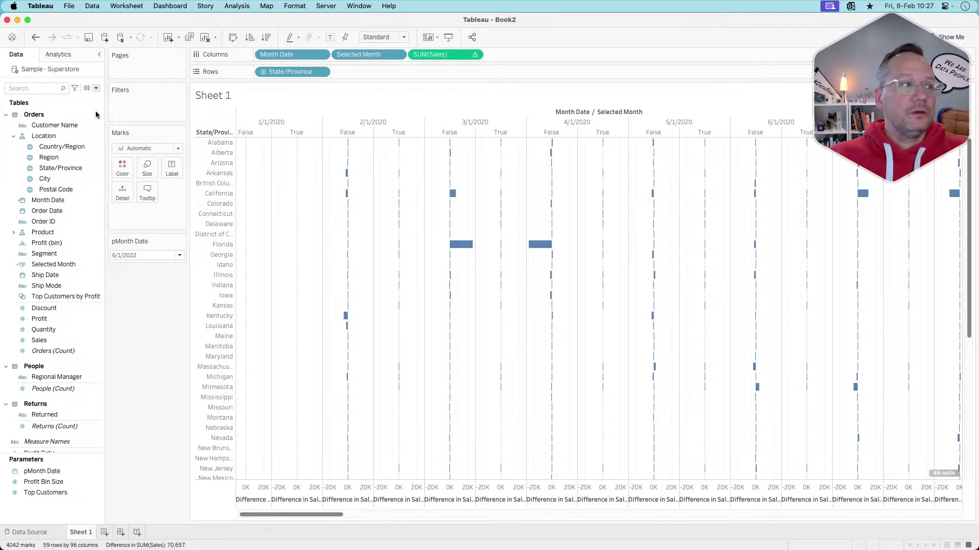
Create a calculated field with the formula if [Selected Month] then [Sales] END, split over three lines.
click(96, 89)
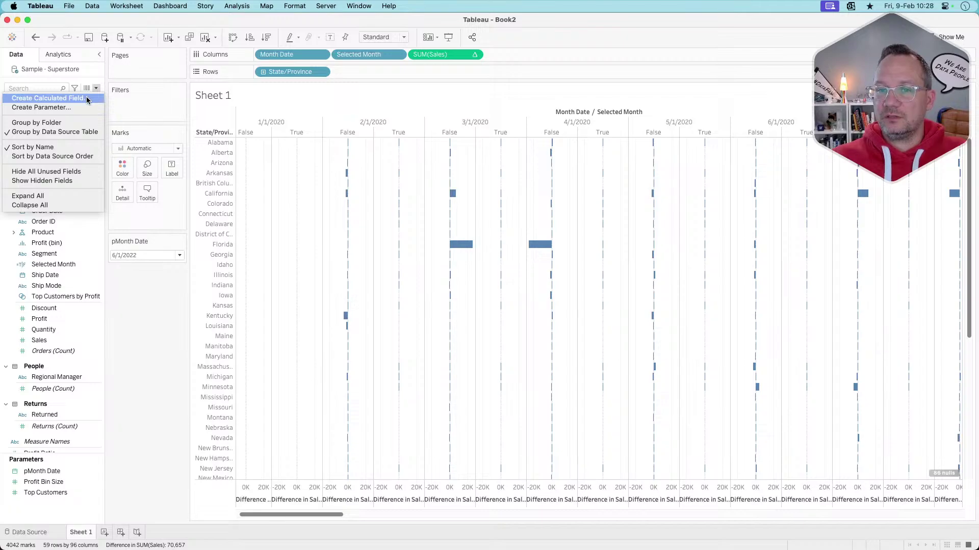
click(87, 96)
click(541, 349)
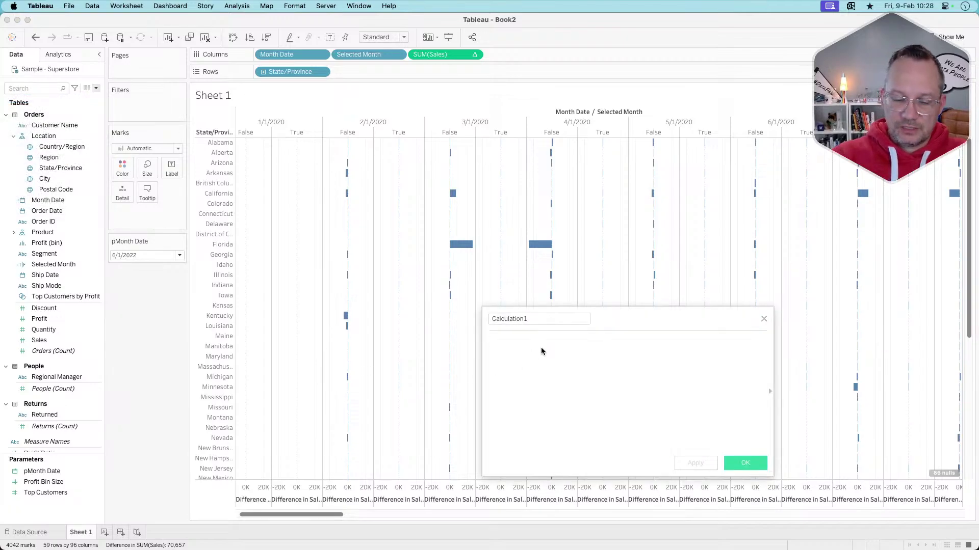
text(if )
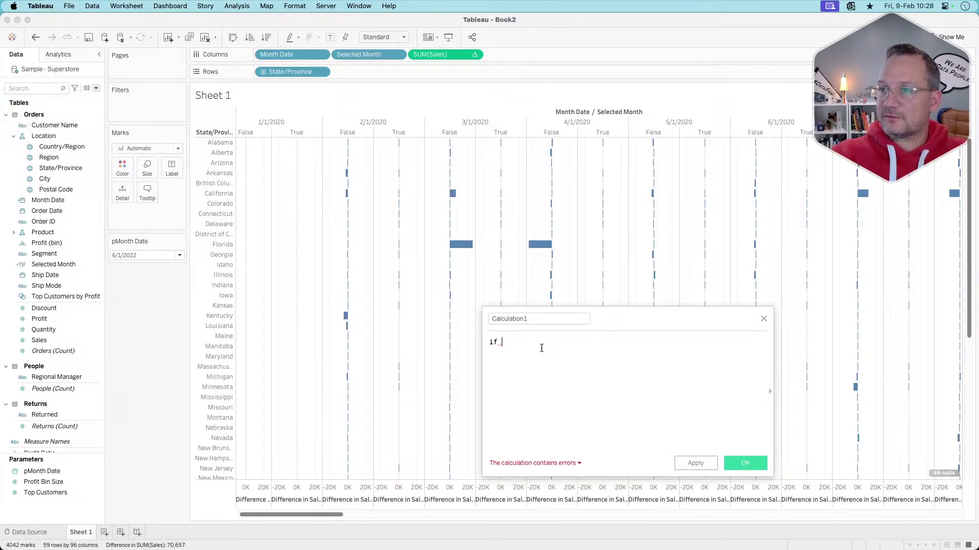
text([Selected Month])
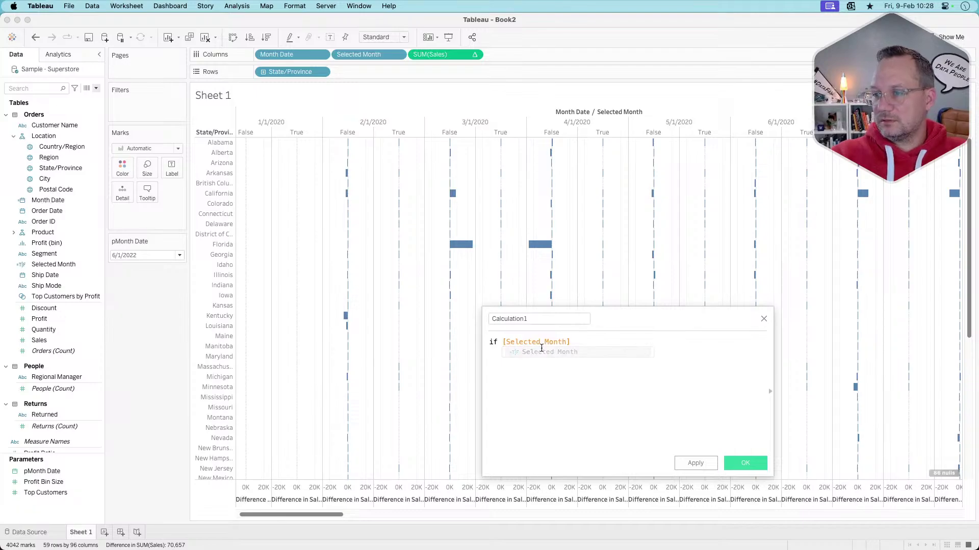
text( then)
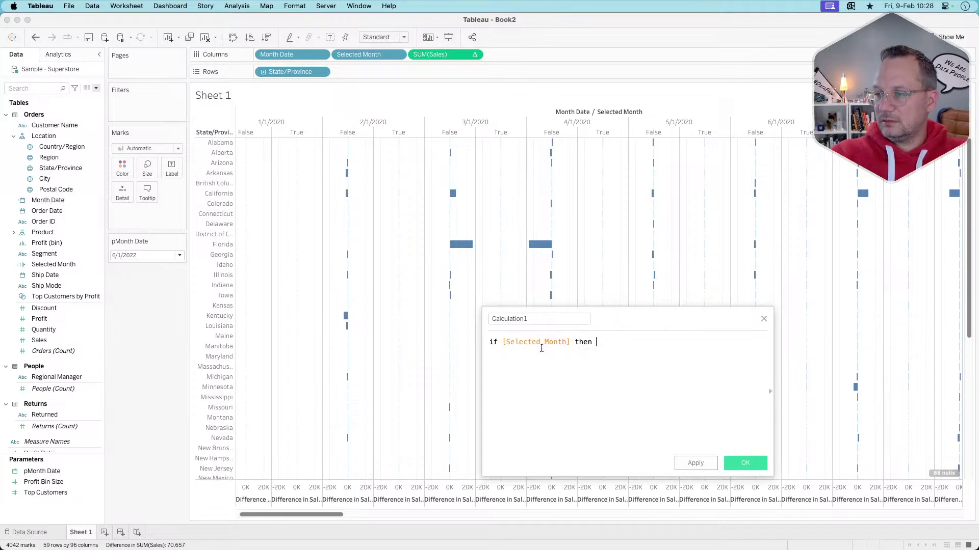
key(Return)
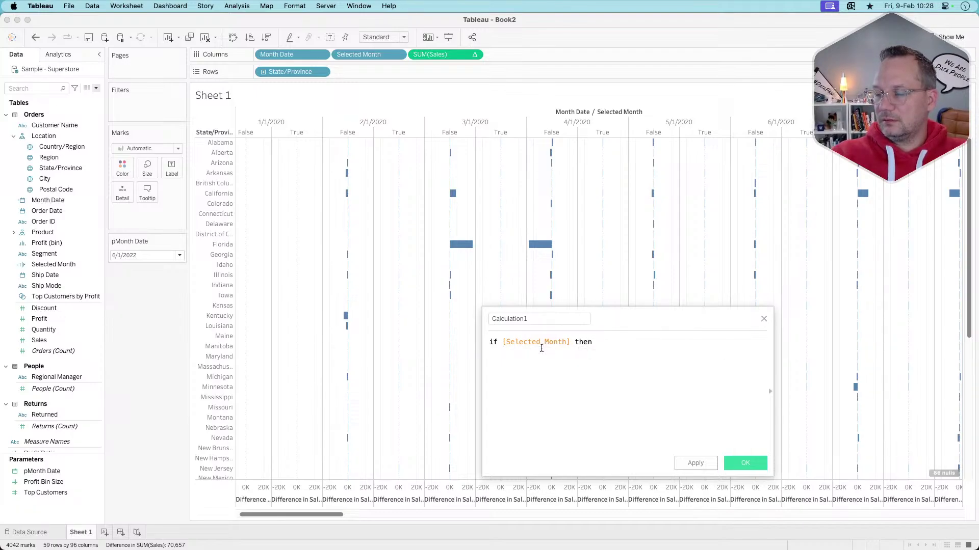
text([Sales])
key(Return)
text(END)
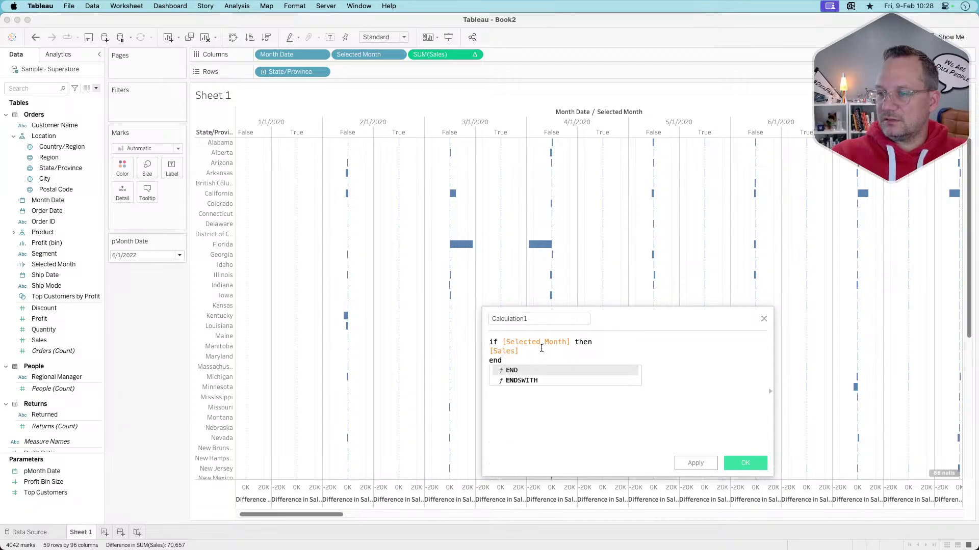
Name the new calculation Selected Sales and save it.
double_click(531, 317)
text(selec)
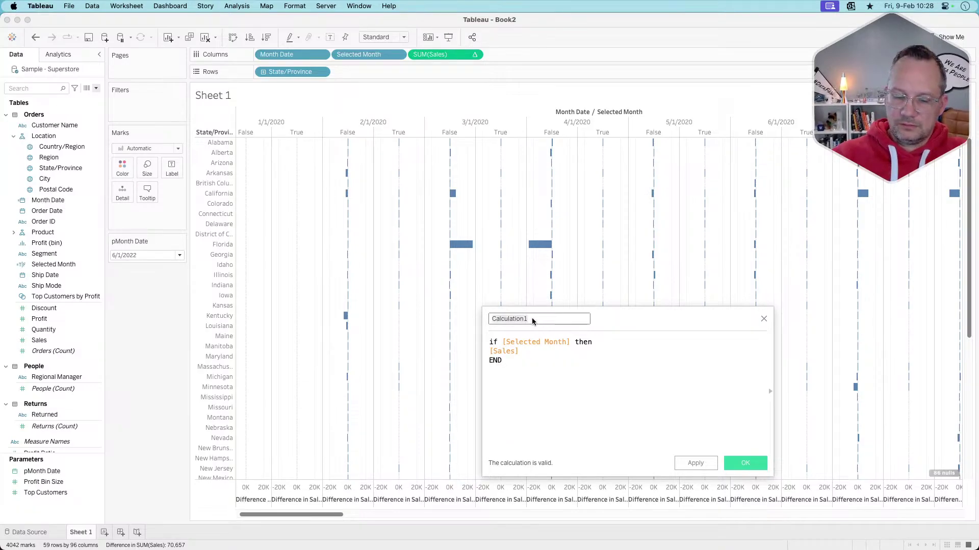
text(ted sales)
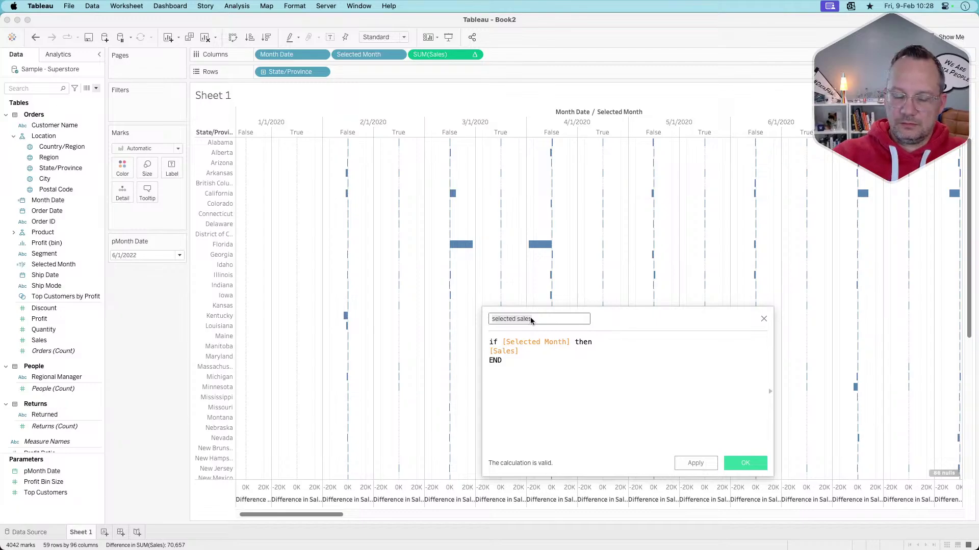
key(super+a)
text(Selected)
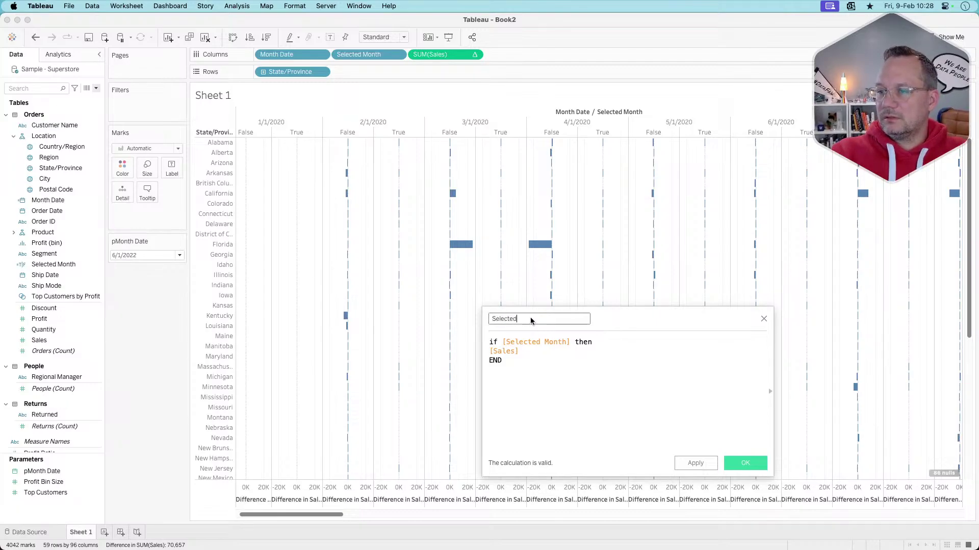
text( Dales)
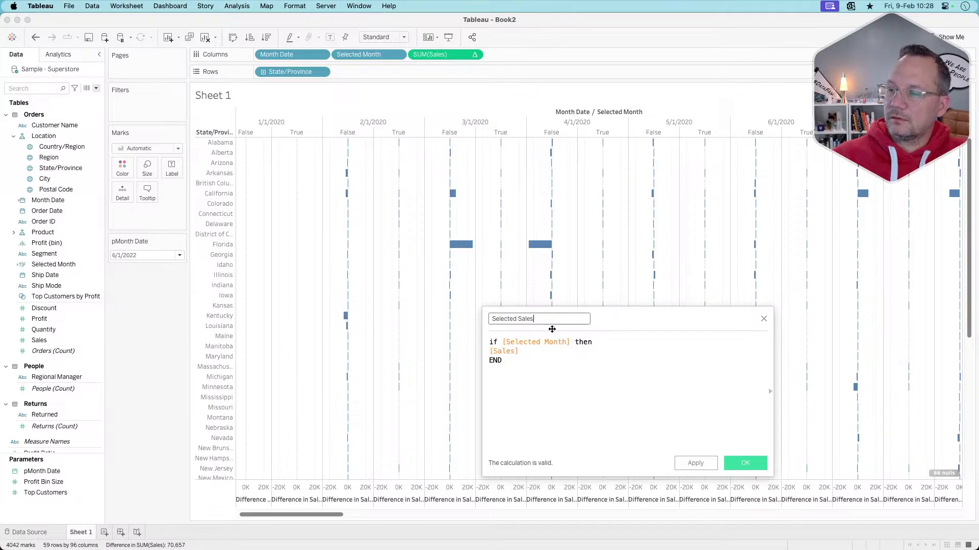
click(745, 463)
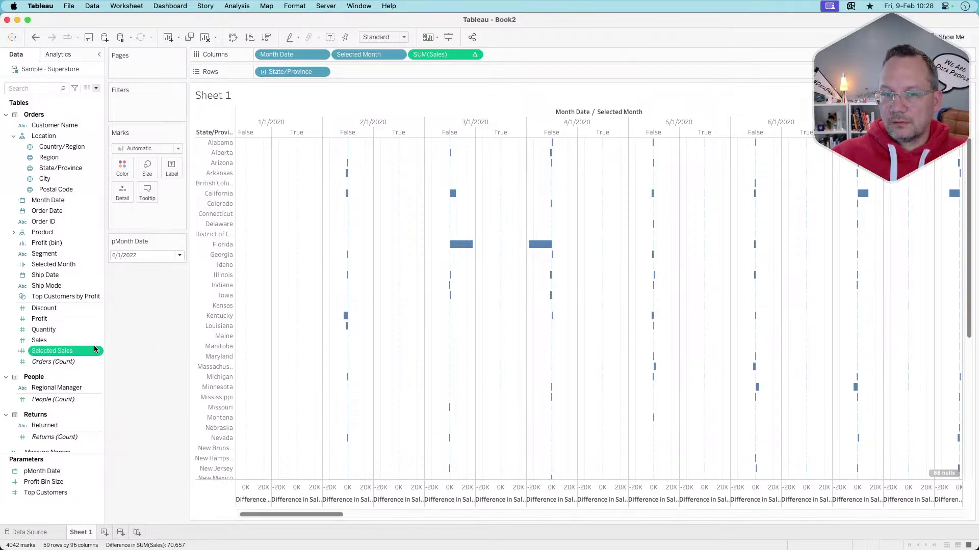
right_click(62, 352)
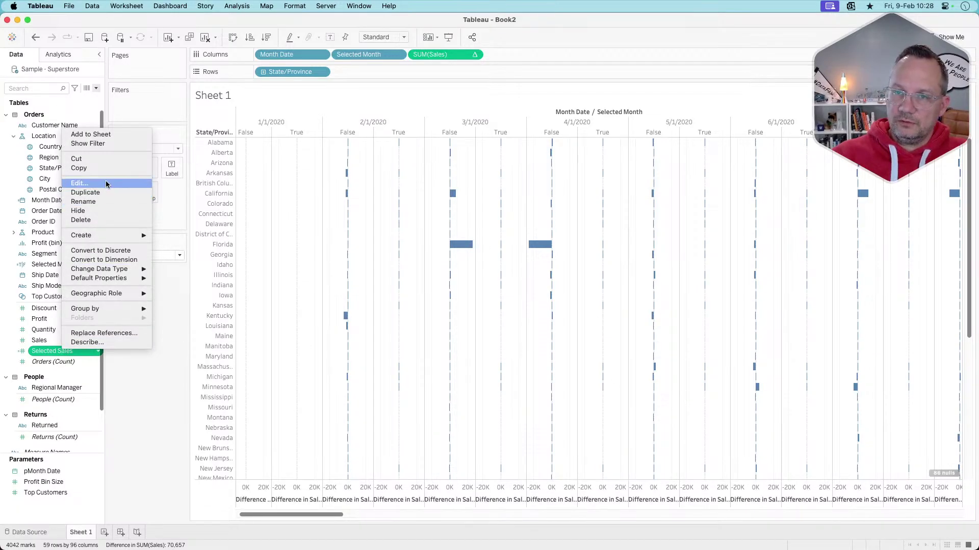
click(129, 411)
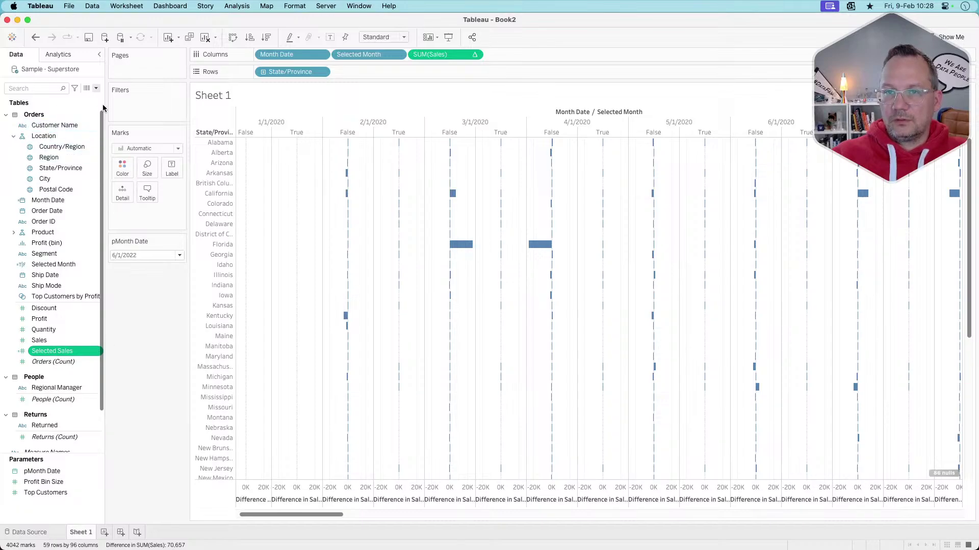
Create another calculated field and start its formula with if YEAR([Order Date])=.
click(96, 88)
click(49, 98)
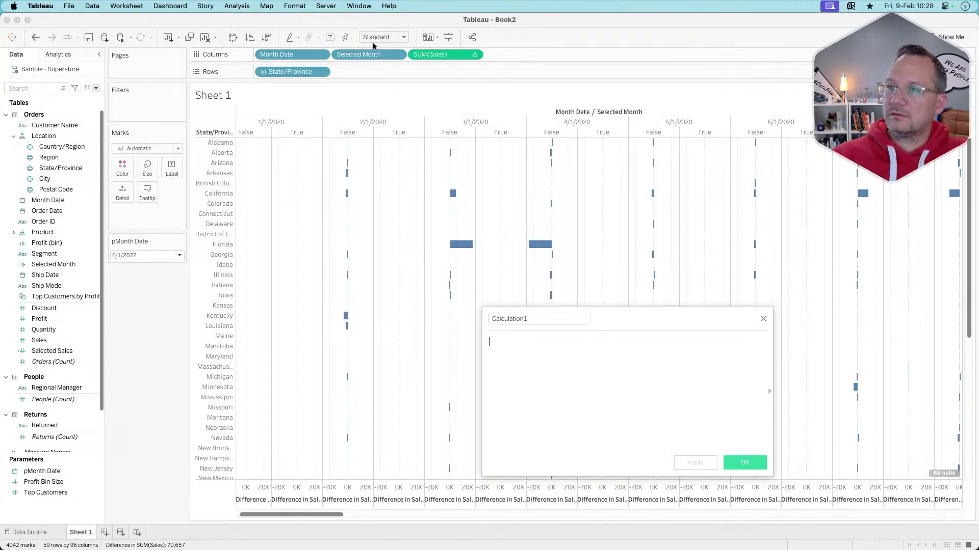
mouse_move(365, 54)
mouse_down()
mouse_move(369, 76)
mouse_move(368, 56)
mouse_up()
click(544, 343)
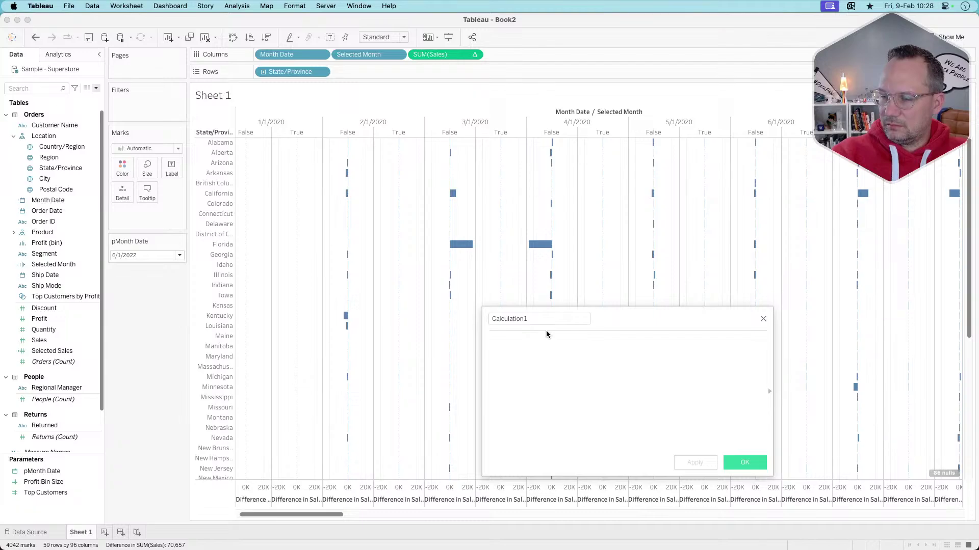
text(if year)
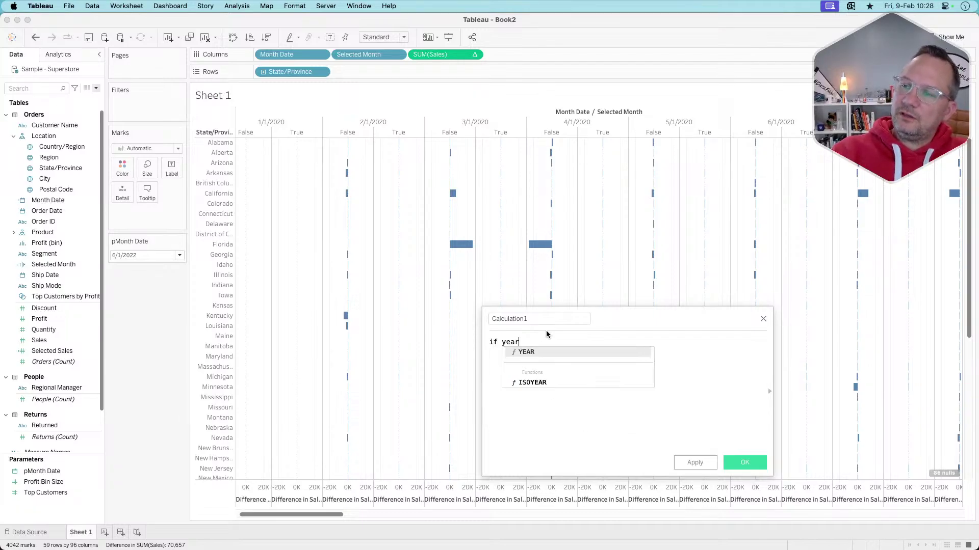
key(Return)
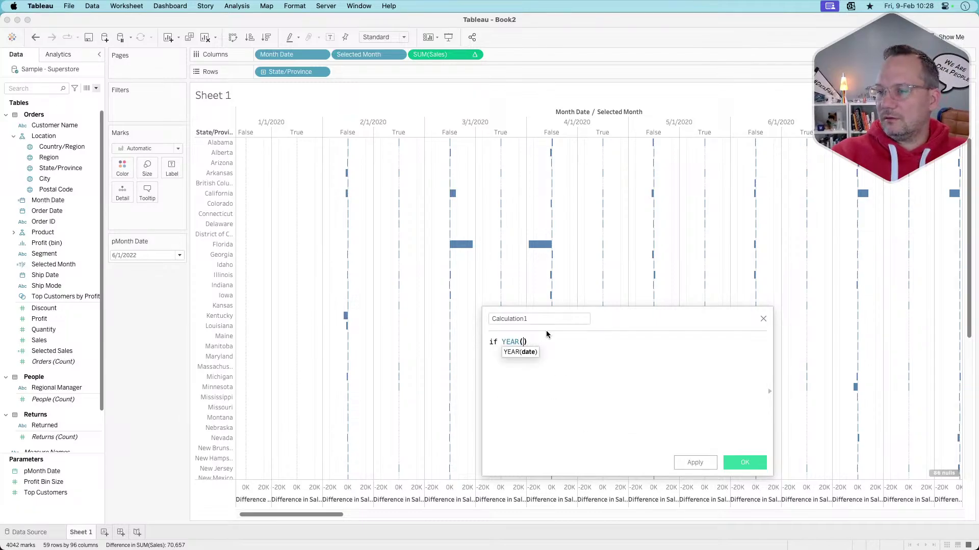
text(order)
key(Return)
key(Right)
text(=)
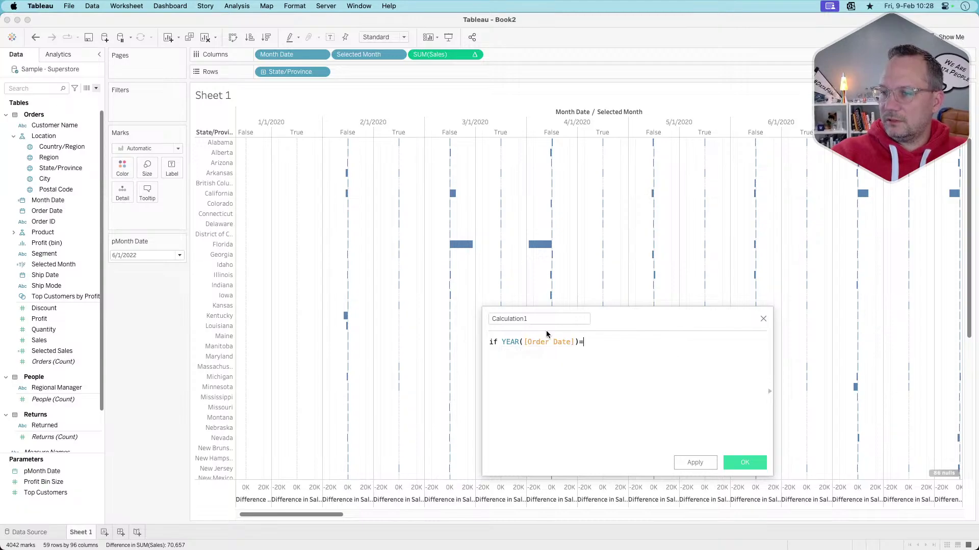
Complete the year comparison with YEAR([pMonth Date]) and begin a new formula line.
text(ye)
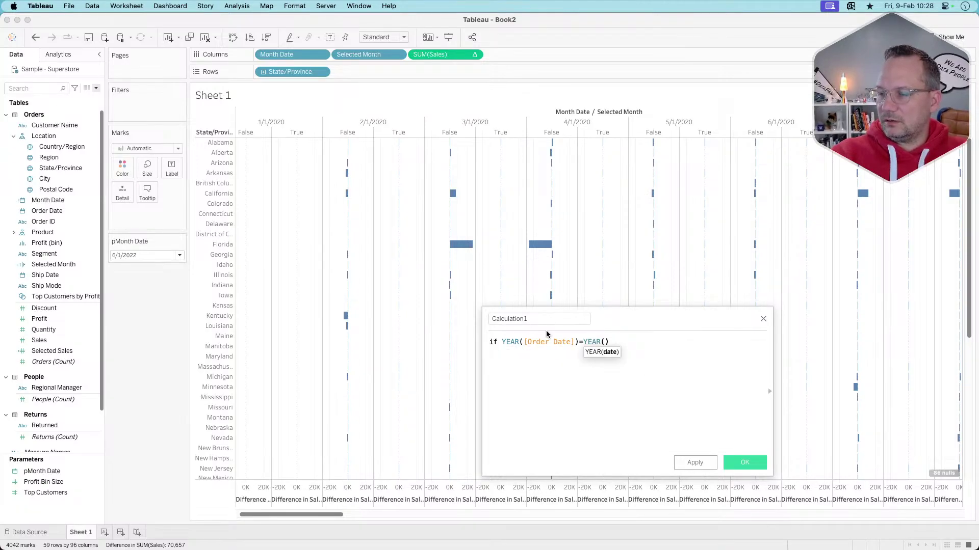
text([pMonth Date]))
key(Return)
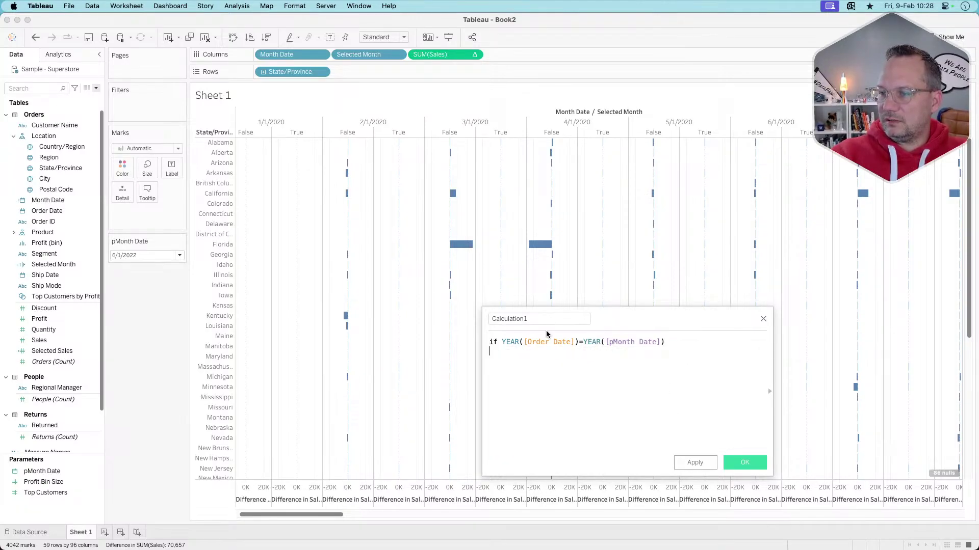
Add a second condition line to the formula: and MONTH([Order Date])=MONTH([pMonth Date])-1.
text(and month)
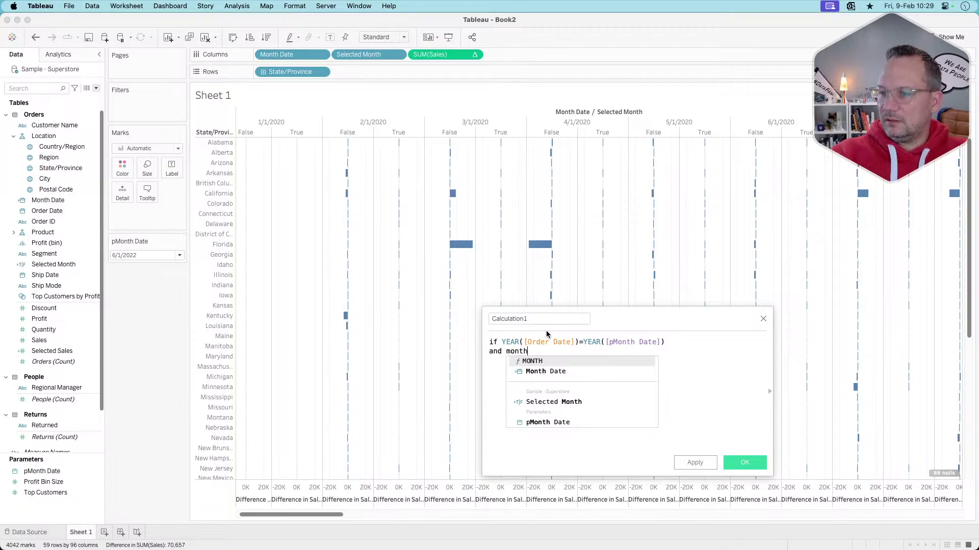
key(Return)
text(order))
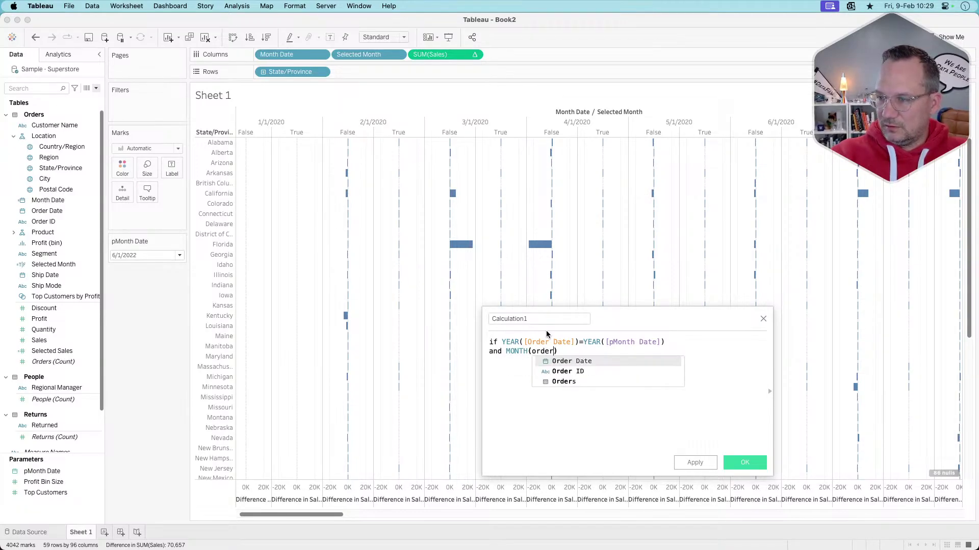
key(Return)
text()=)
text(month)
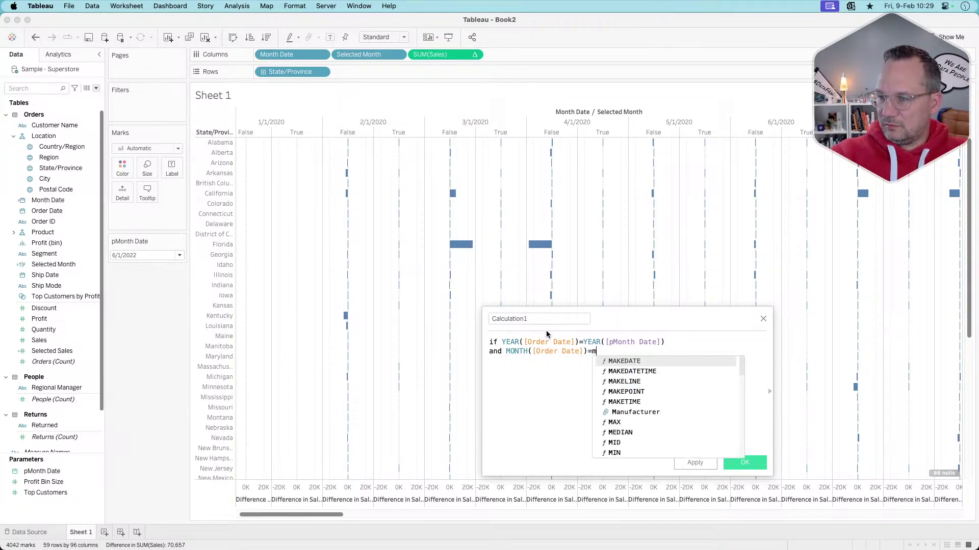
key(Return)
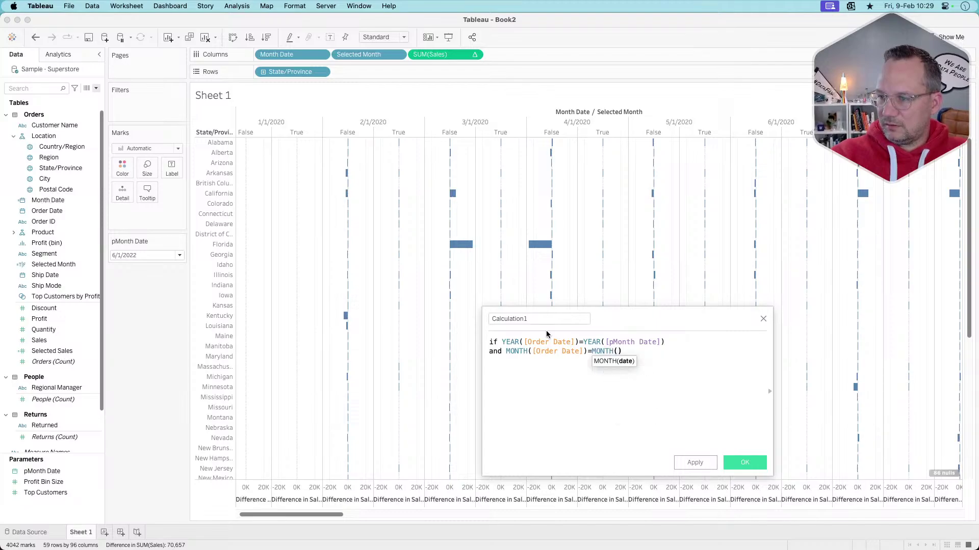
text(p)
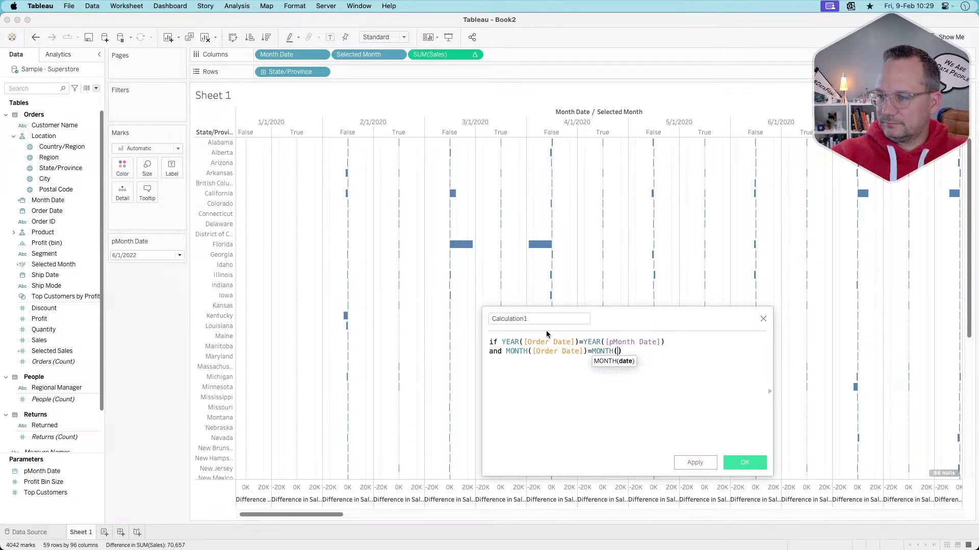
text(m)
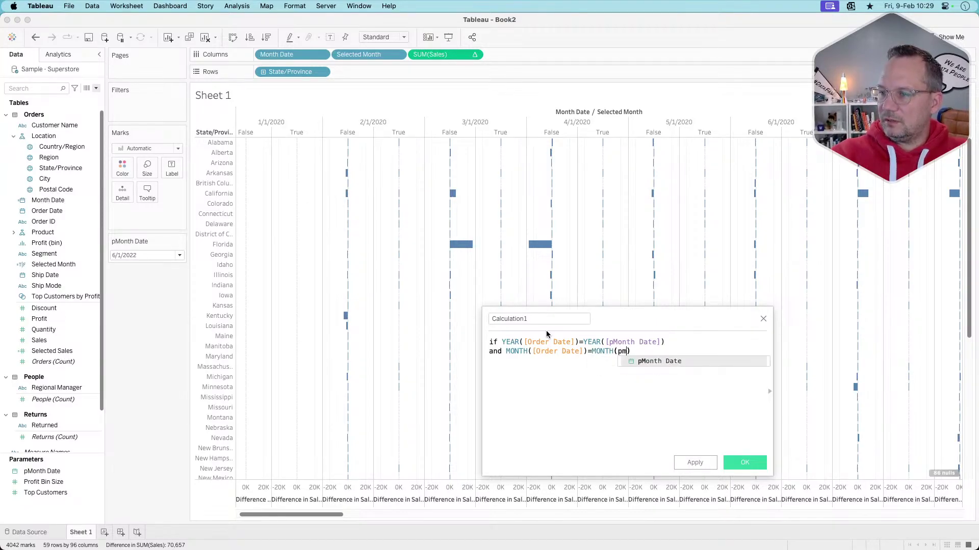
key(Return)
text()-`1)
key(BackSpace)
Complete the formula with then [Sales] and END on separate lines.
text(then)
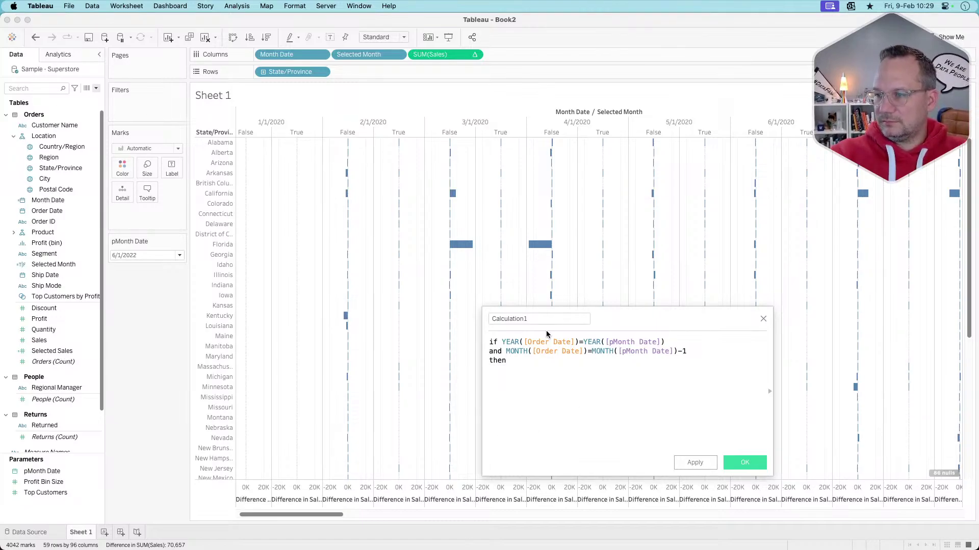
text( sales)
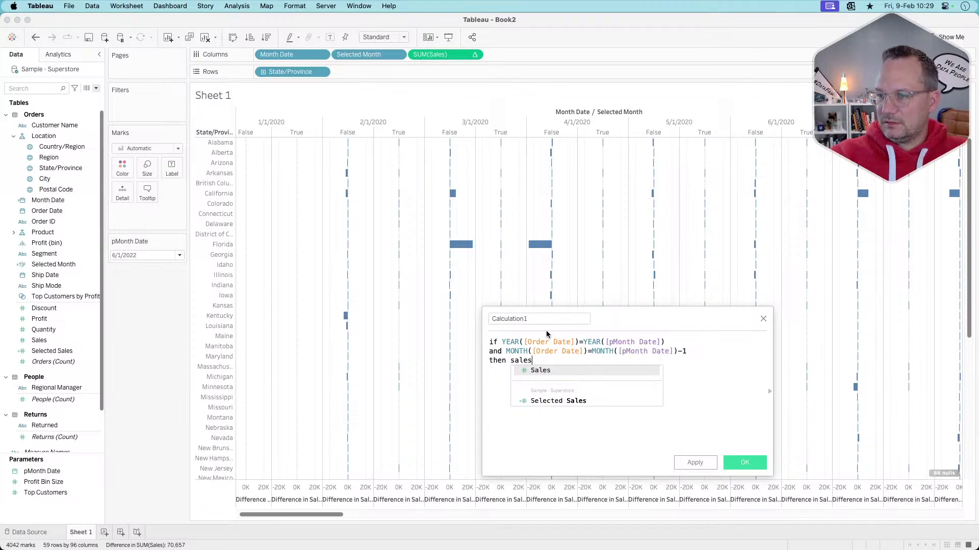
key(Return)
key(Return)
text(END)
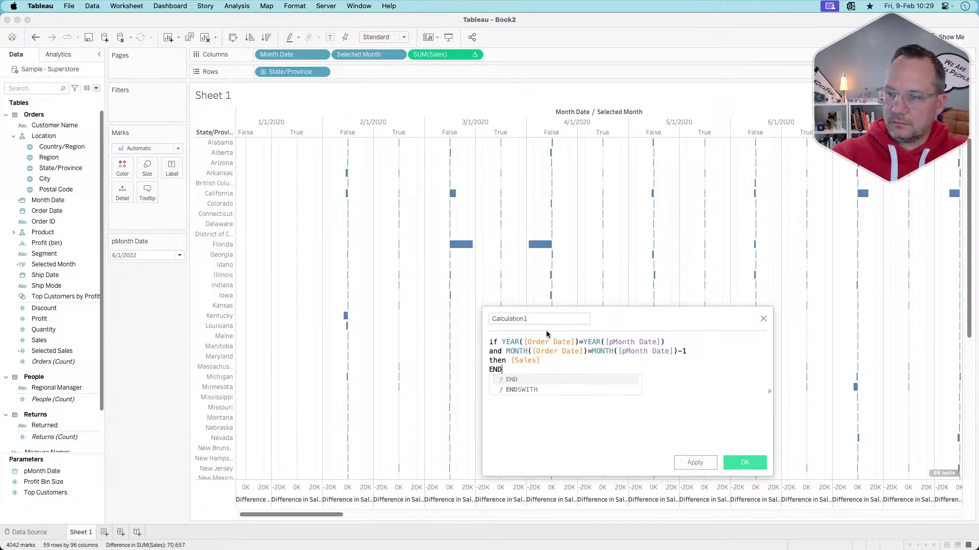
Name the calculation Previous Sales and save it.
click(538, 319)
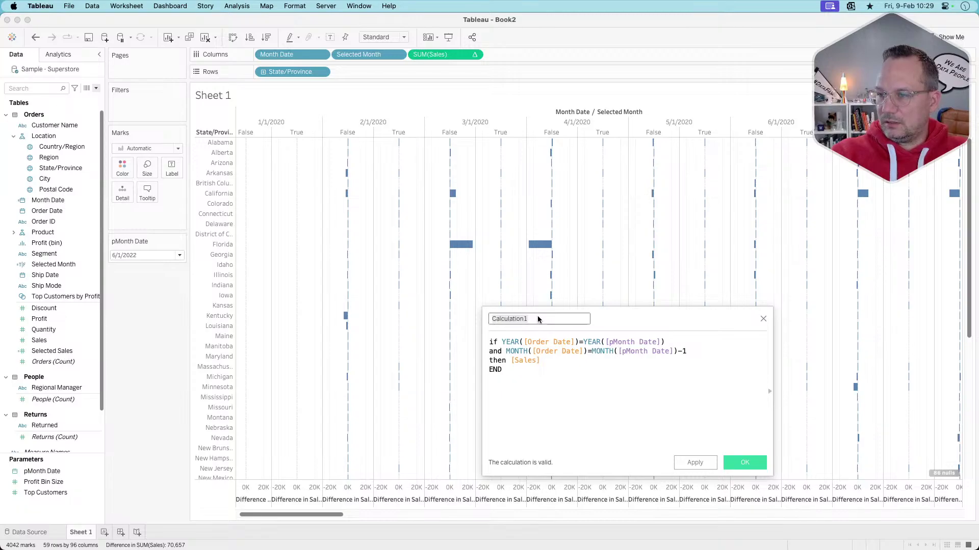
key(super+a)
text(Previo)
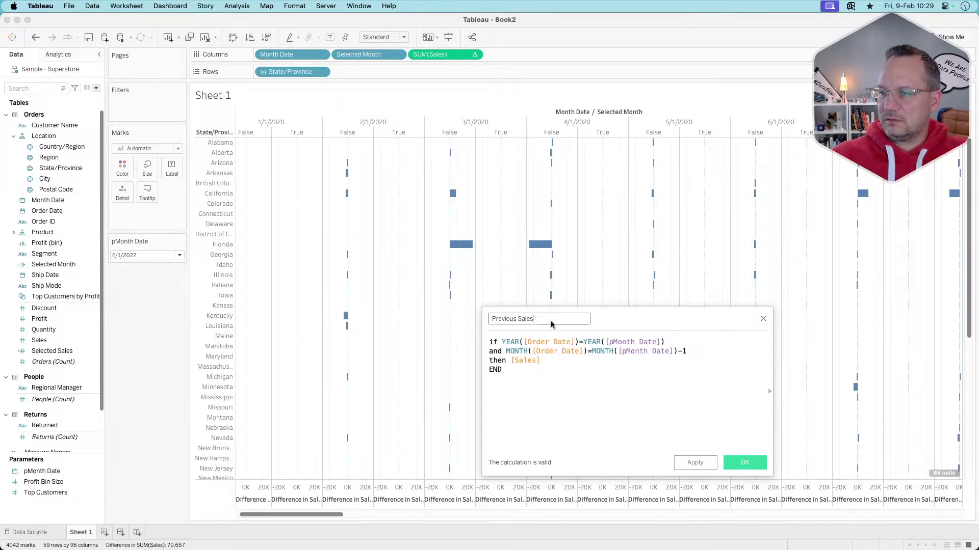
click(745, 462)
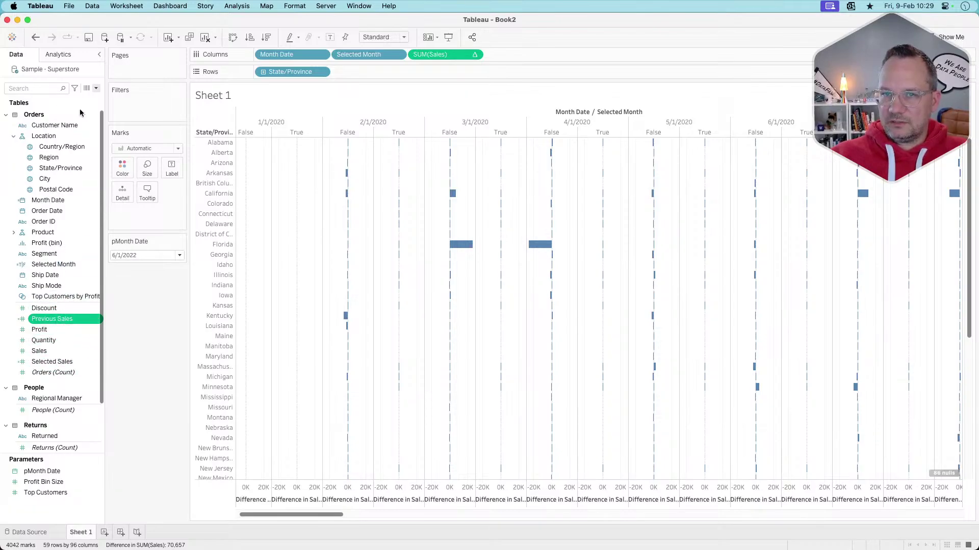
Create a calculated field named Variance and start its formula with ZN([Selected Sales]).
click(96, 90)
click(83, 95)
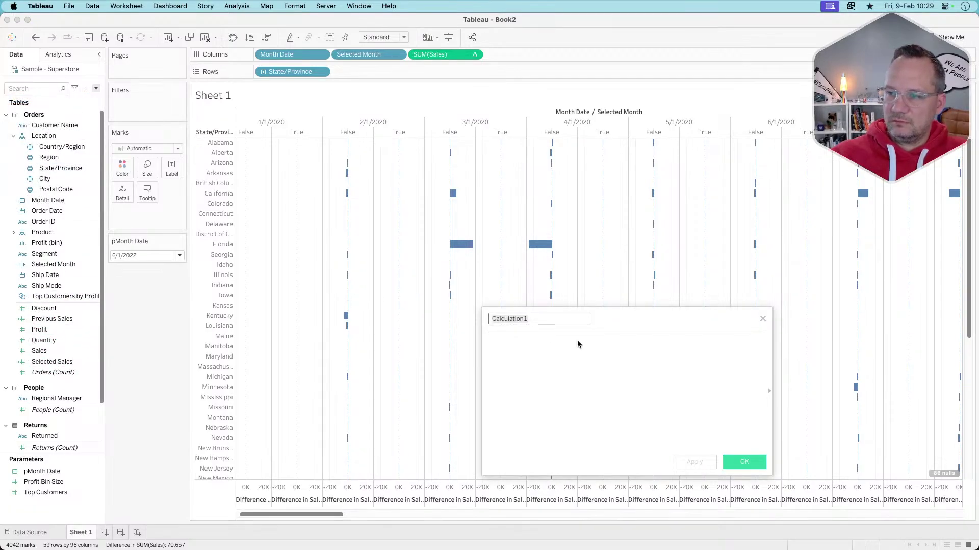
text(Variance)
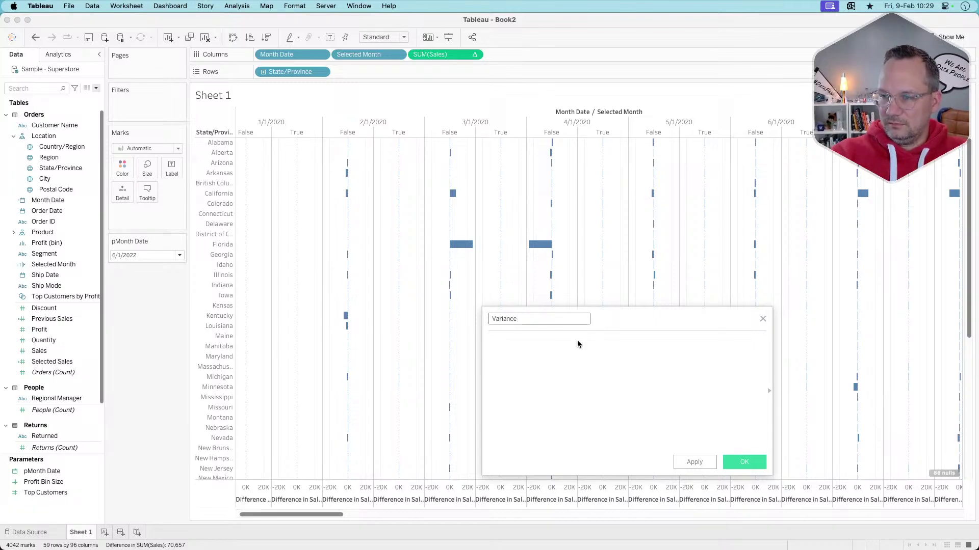
click(578, 344)
text(Z)
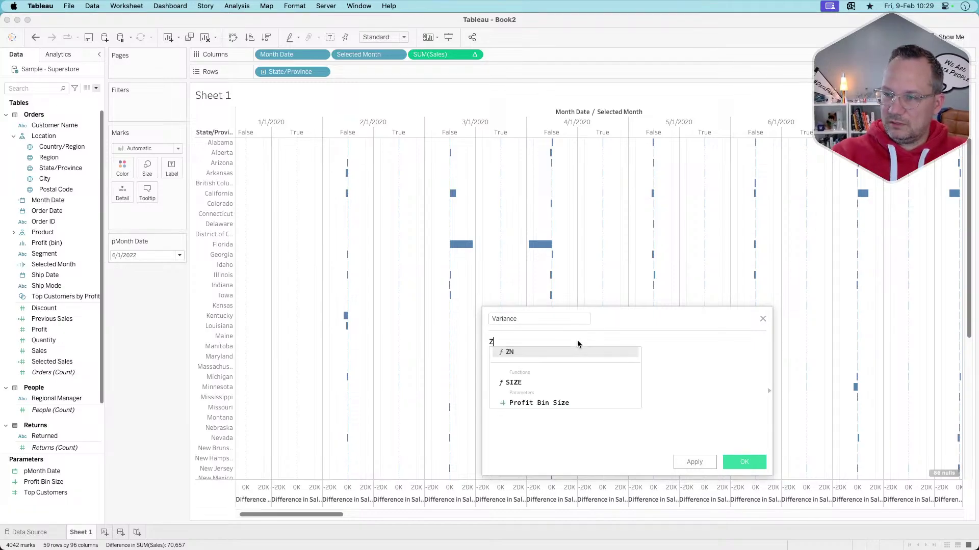
text(N)
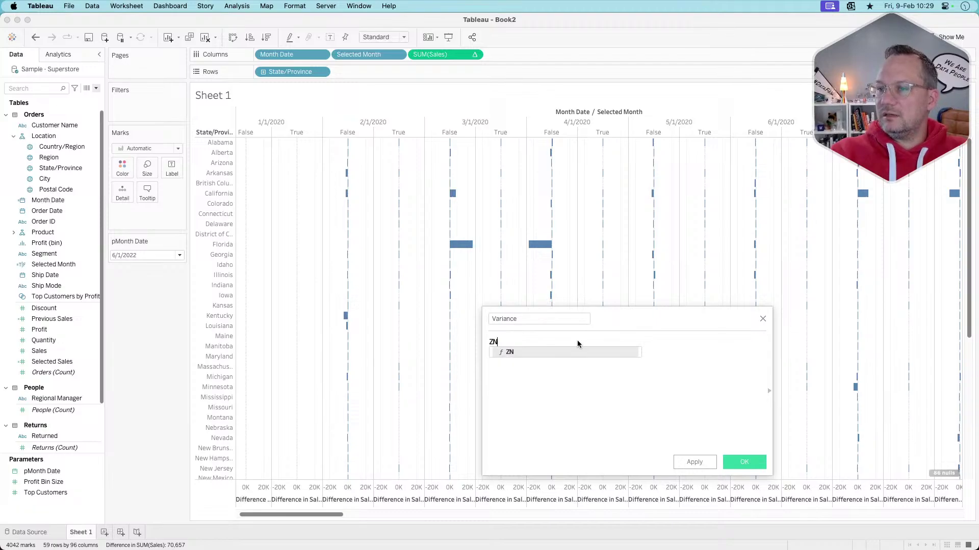
key(Return)
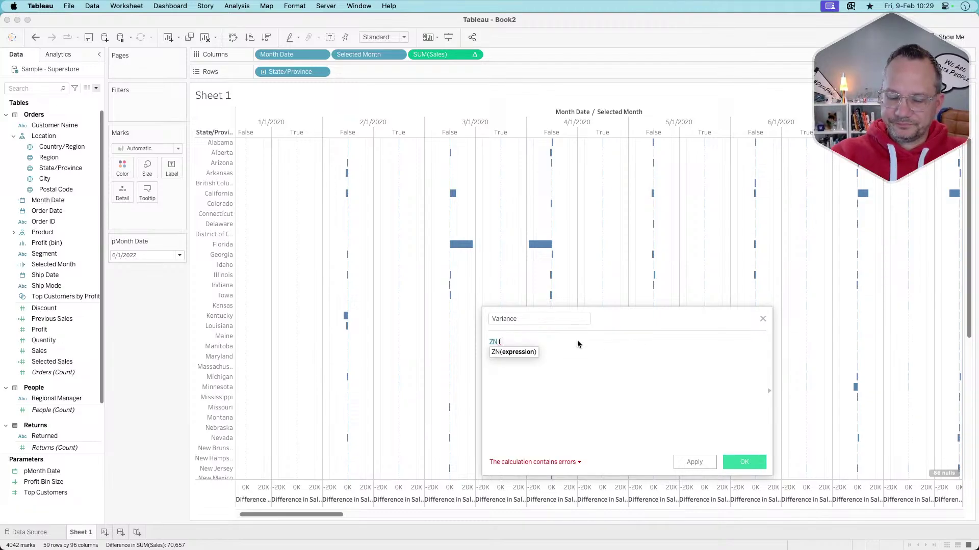
text(sel)
key(Down)
key(Return)
text())
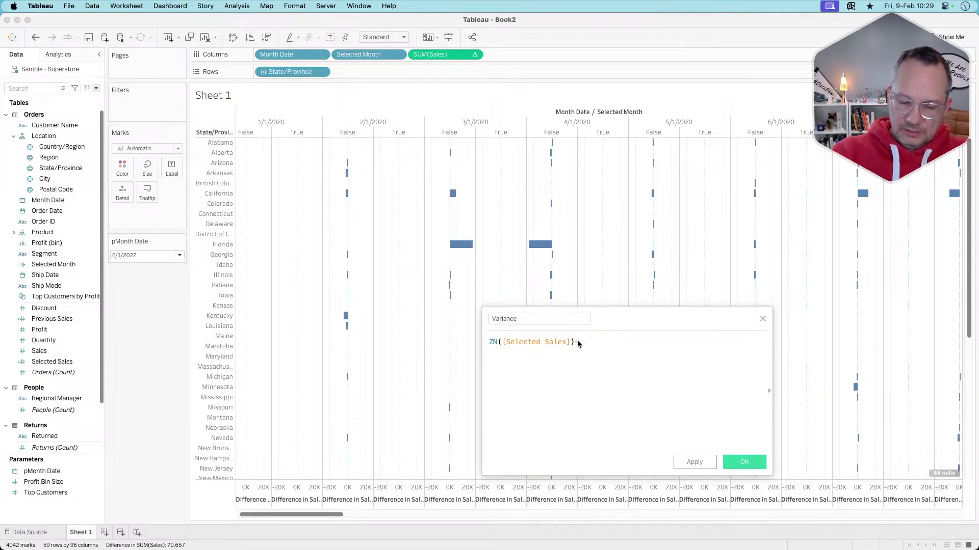
Subtract zn([Previous Sales]) in the Variance formula and save the calculation.
text(-zn()
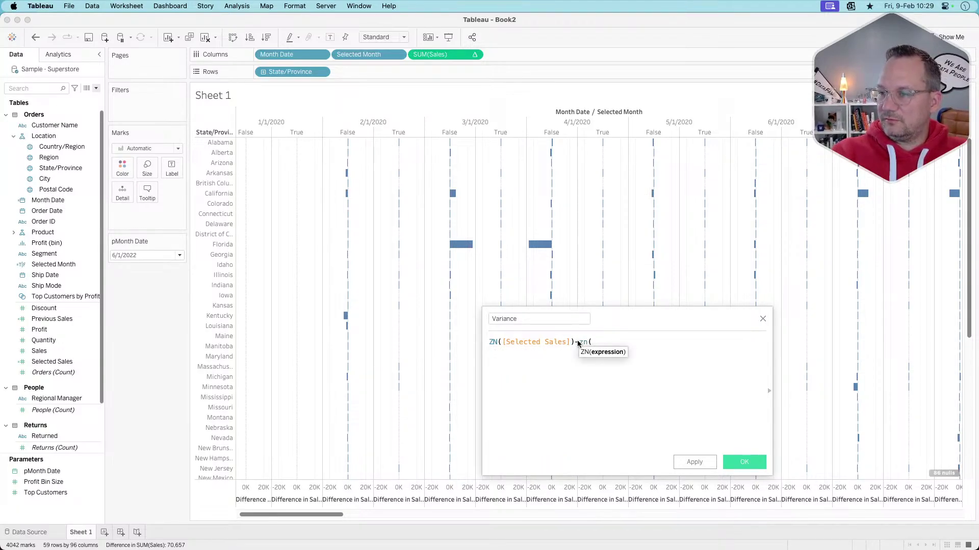
text(pre)
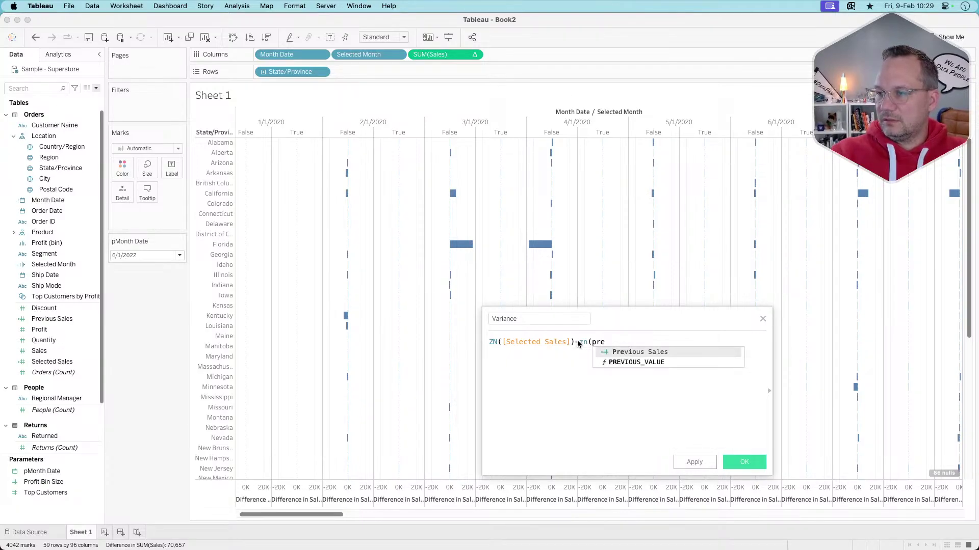
key(Return)
text())
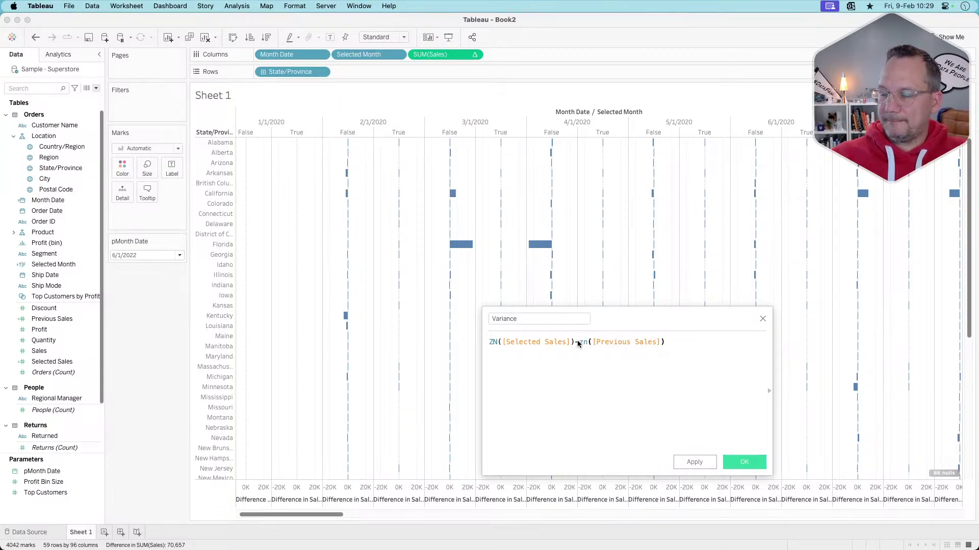
click(742, 461)
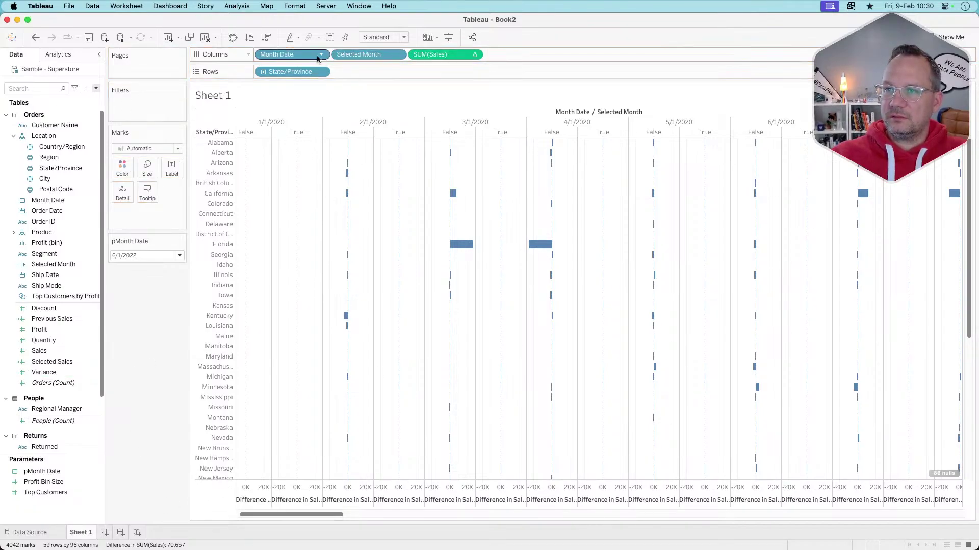
Remove Selected Month from the columns and show the sales difference as text in the table.
drag(351, 55, 154, 363)
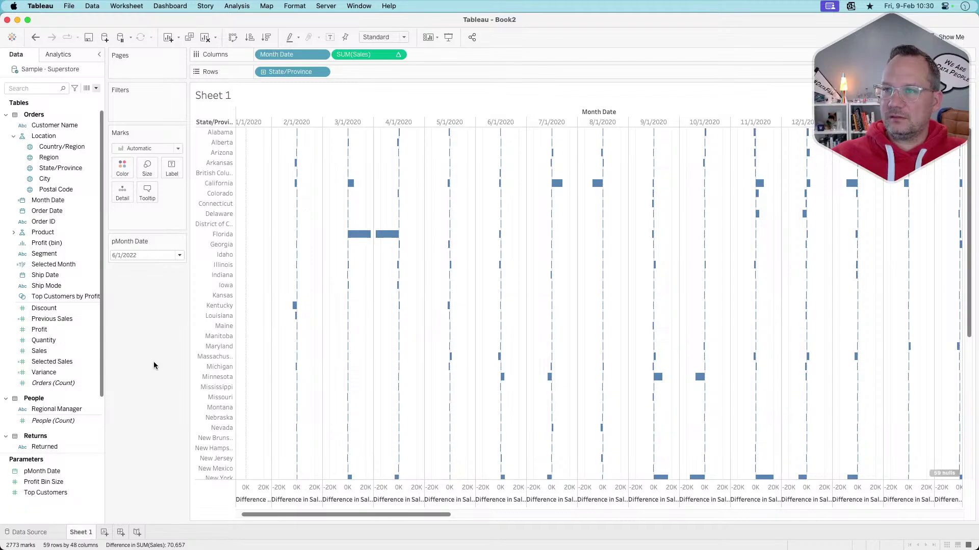
drag(368, 56, 172, 170)
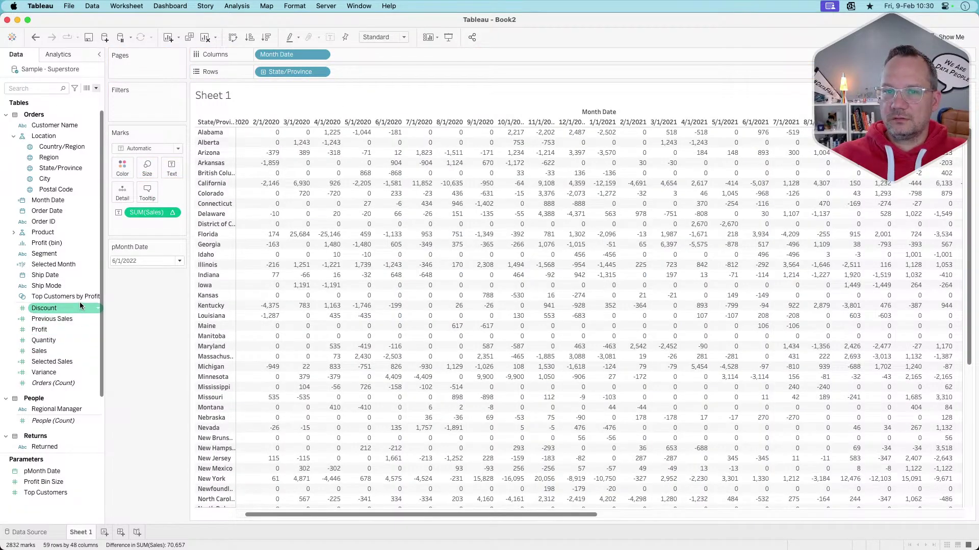
Add the Selected Sales, Previous Sales and Variance measures to the table beside the sales difference.
double_click(62, 361)
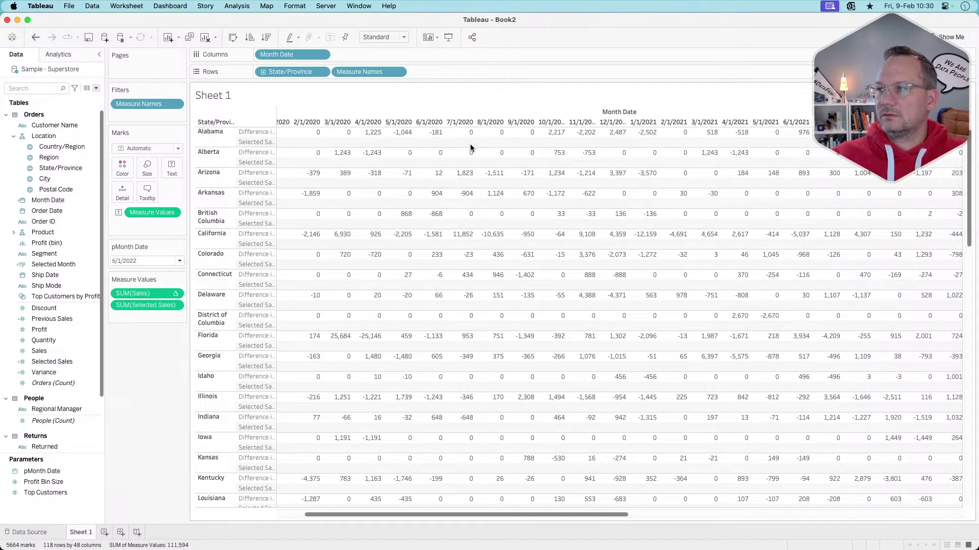
scroll(470, 147, right, 10)
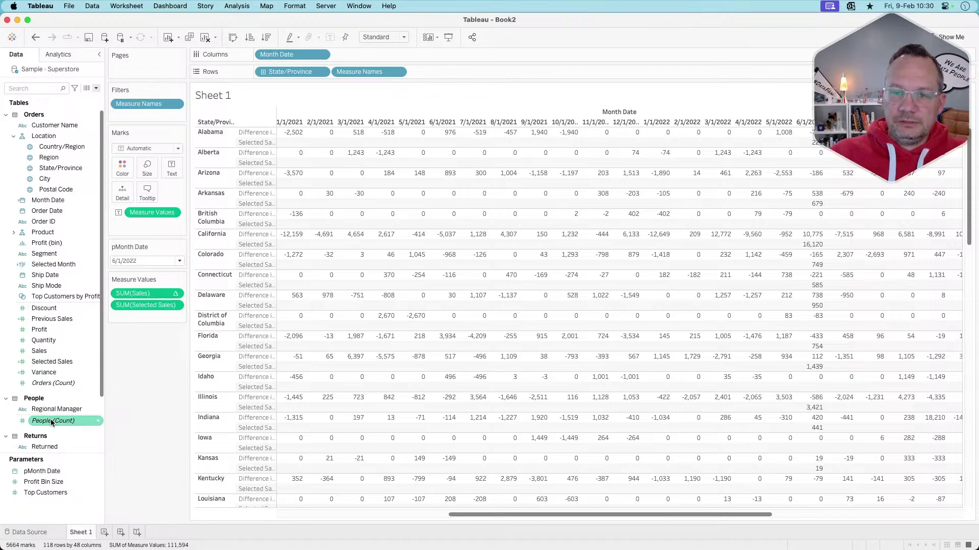
drag(56, 322, 135, 320)
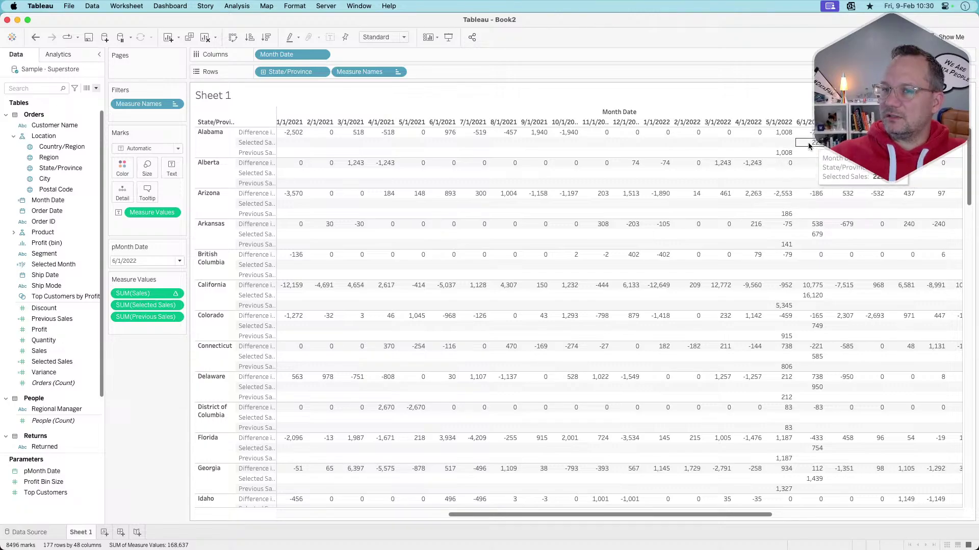
drag(44, 372, 137, 329)
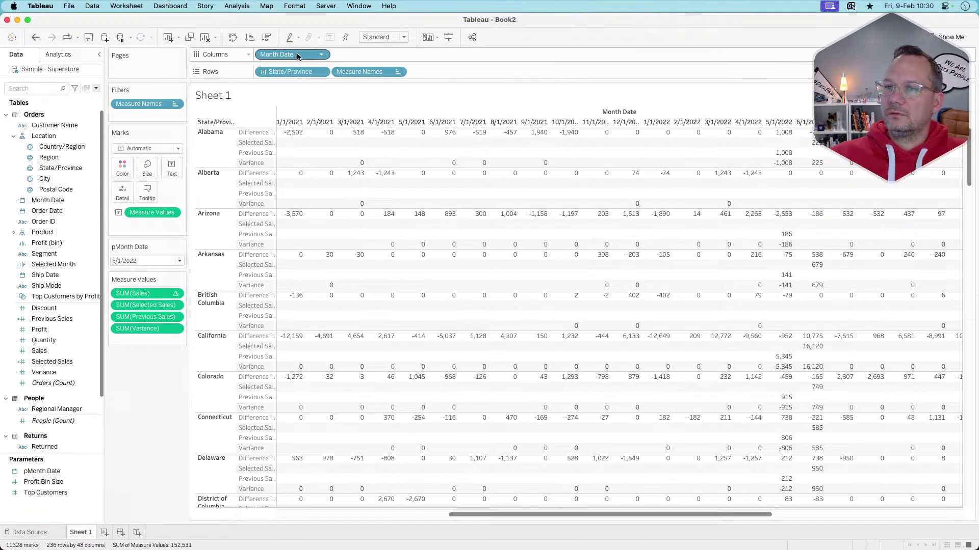
Undo the trial removal of Month Date and the addition of Variance, and move the sales difference measure to the columns.
drag(291, 57, 292, 106)
key(super+z)
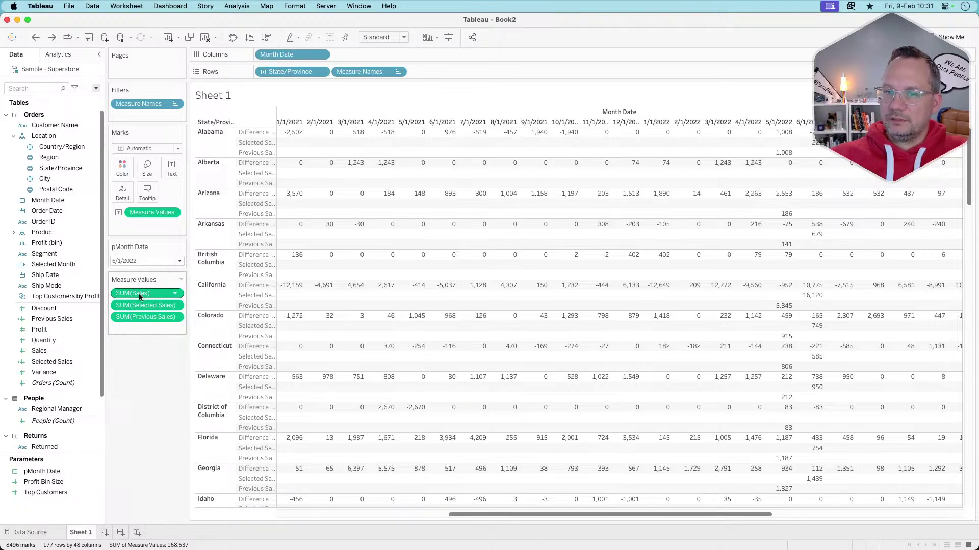
drag(140, 294, 372, 52)
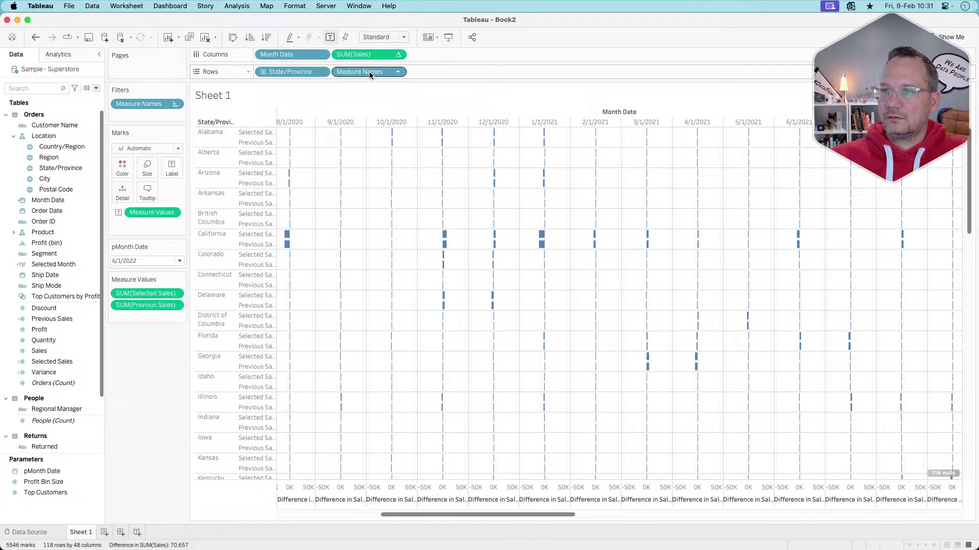
Sort State/Province by the Variance field in ascending order, aggregated as Sum.
click(321, 71)
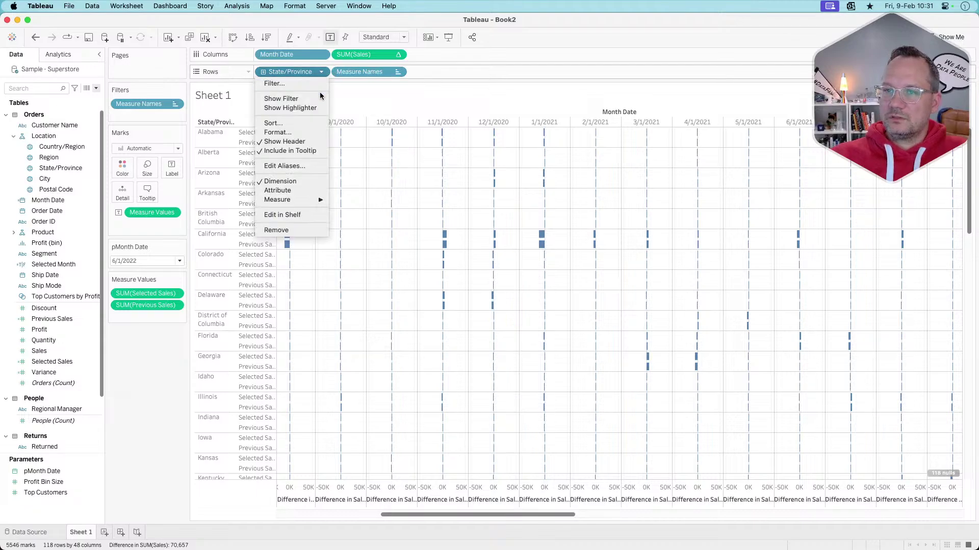
click(303, 125)
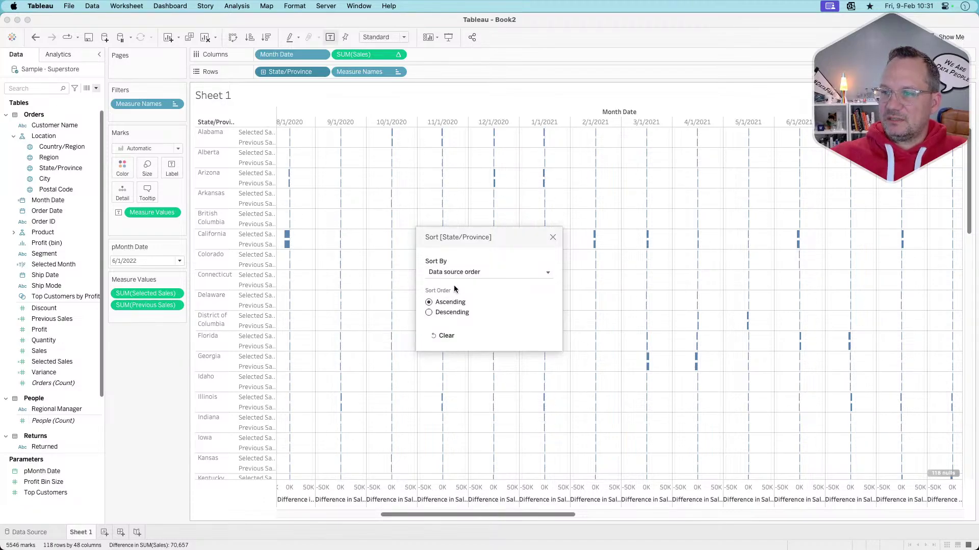
click(459, 273)
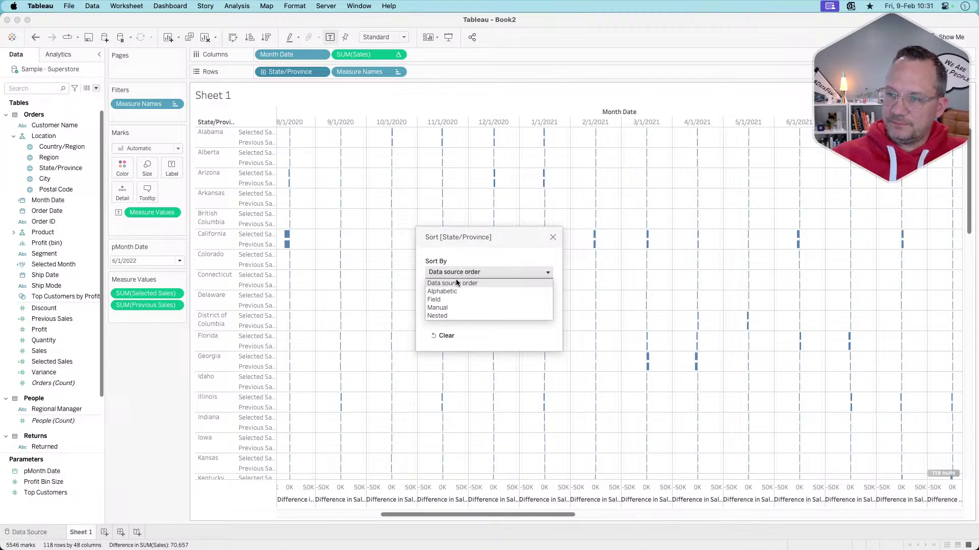
click(434, 299)
click(462, 342)
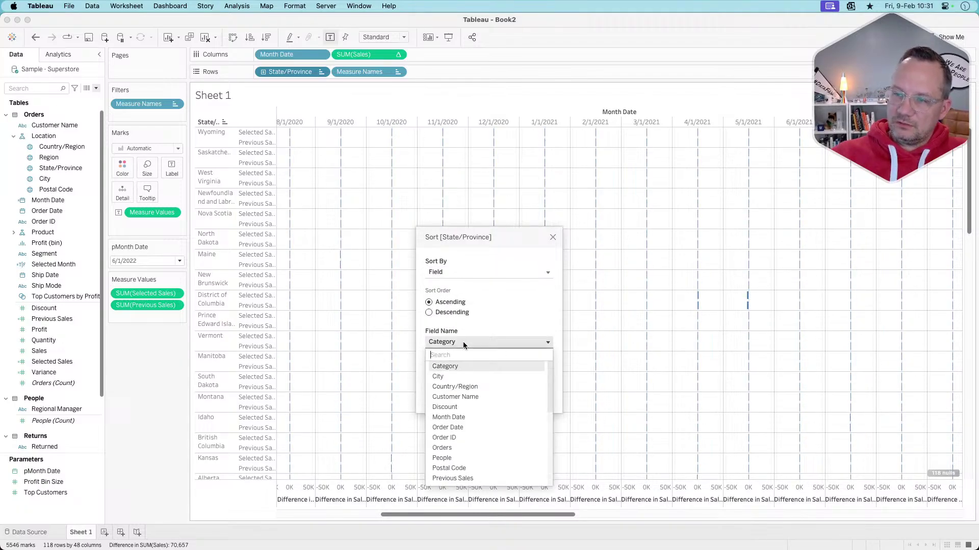
text(var)
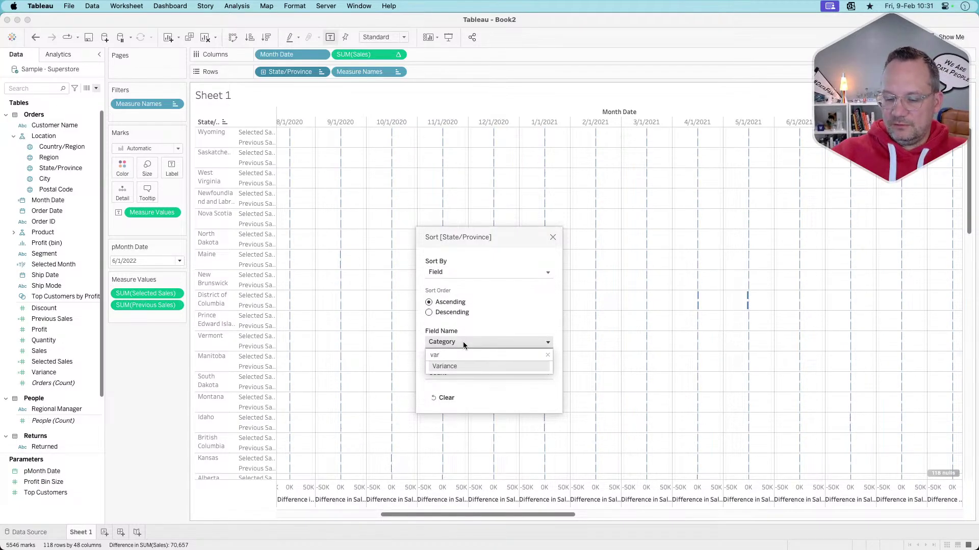
key(Return)
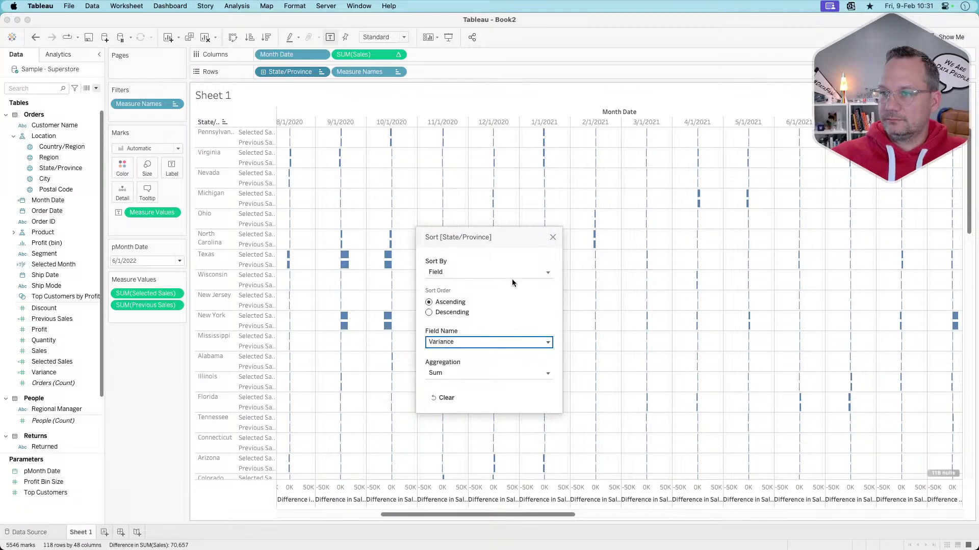
click(551, 237)
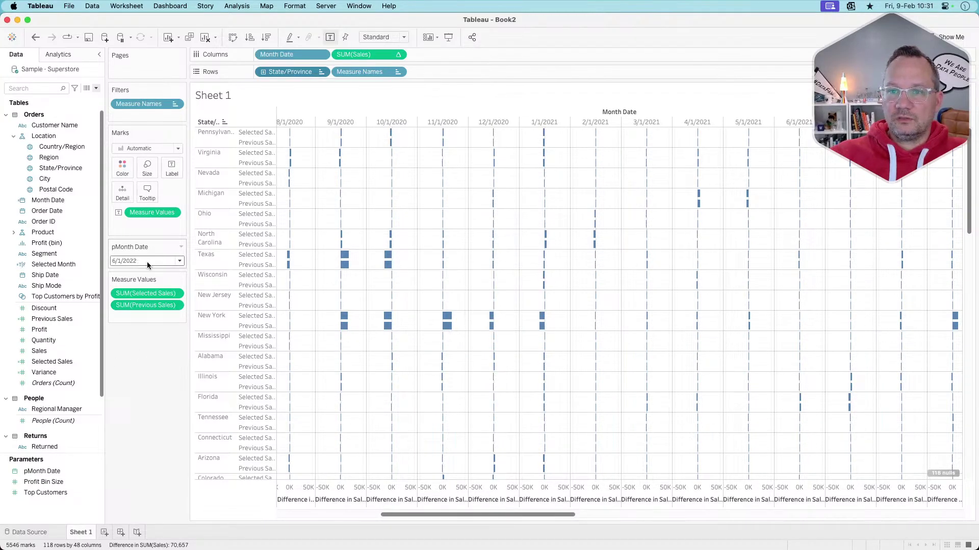
Examine the Selected Sales and Previous Sales marks for each state around the 6/1/2022 column to check the sort order.
scroll(551, 329, right, 1)
scroll(552, 328, down, 1)
scroll(552, 331, right, 10)
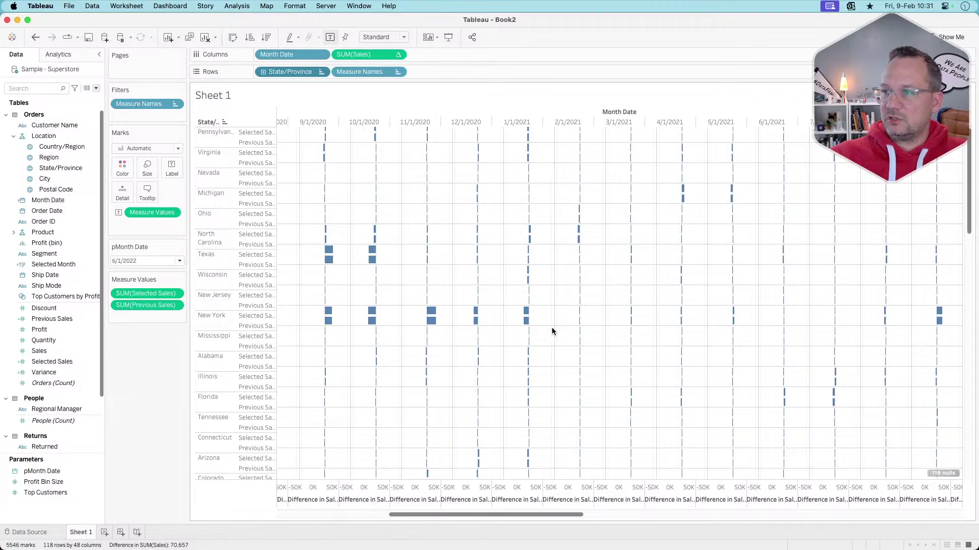
scroll(551, 327, right, 10)
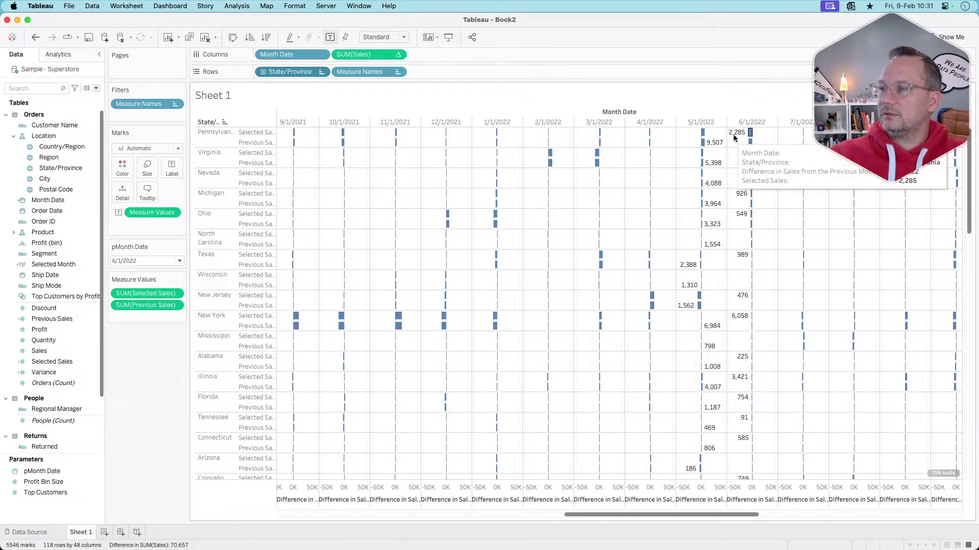
mouse_move(755, 218)
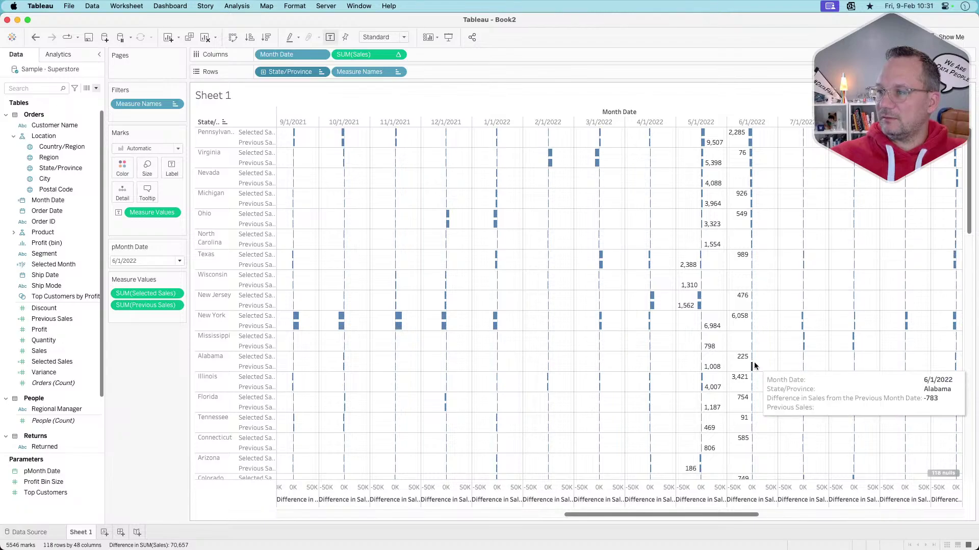
scroll(750, 366, down, 15)
scroll(712, 364, up, 15)
scroll(712, 364, right, 2)
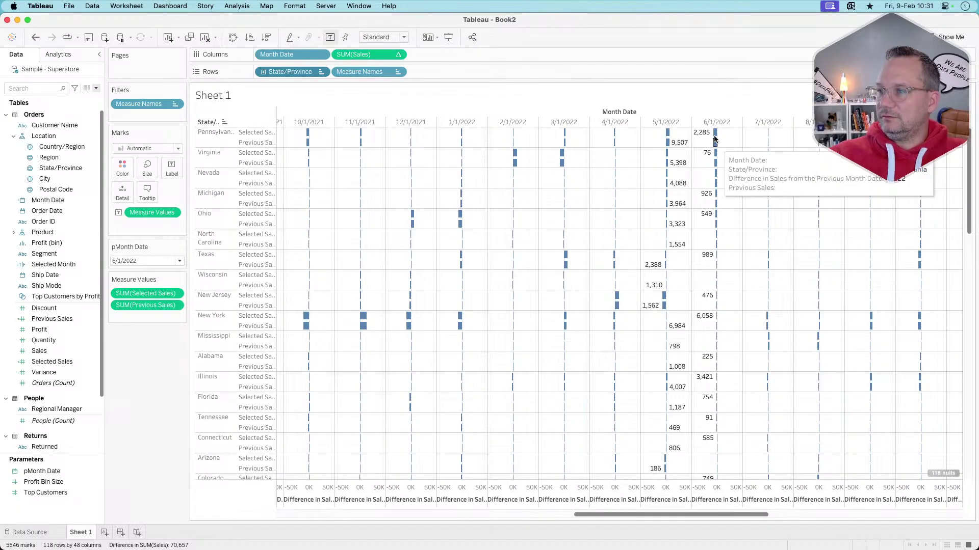
mouse_move(715, 135)
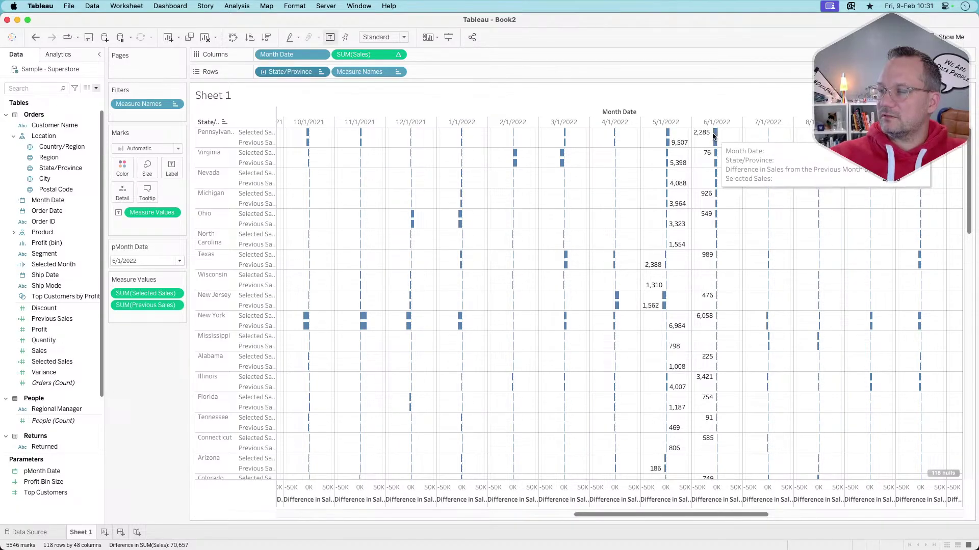
mouse_move(716, 305)
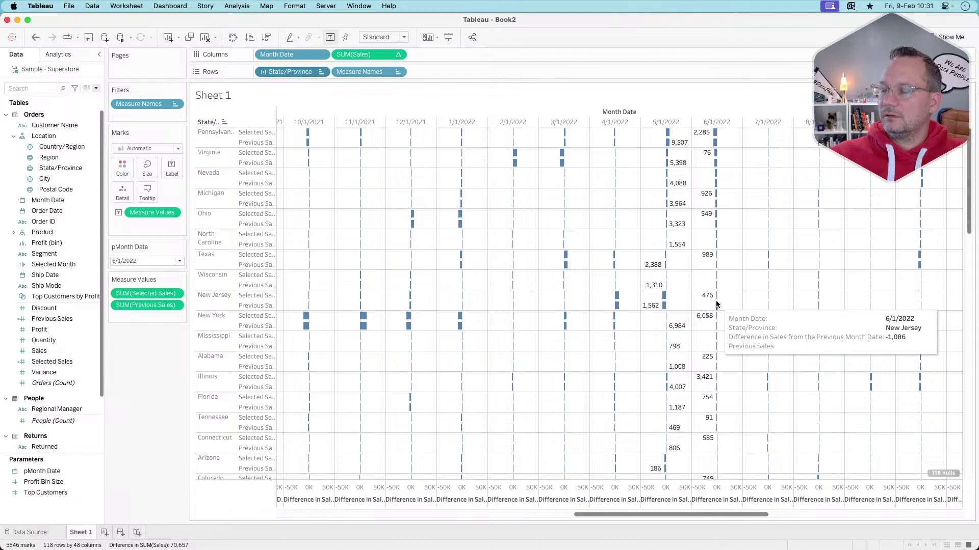
mouse_move(714, 223)
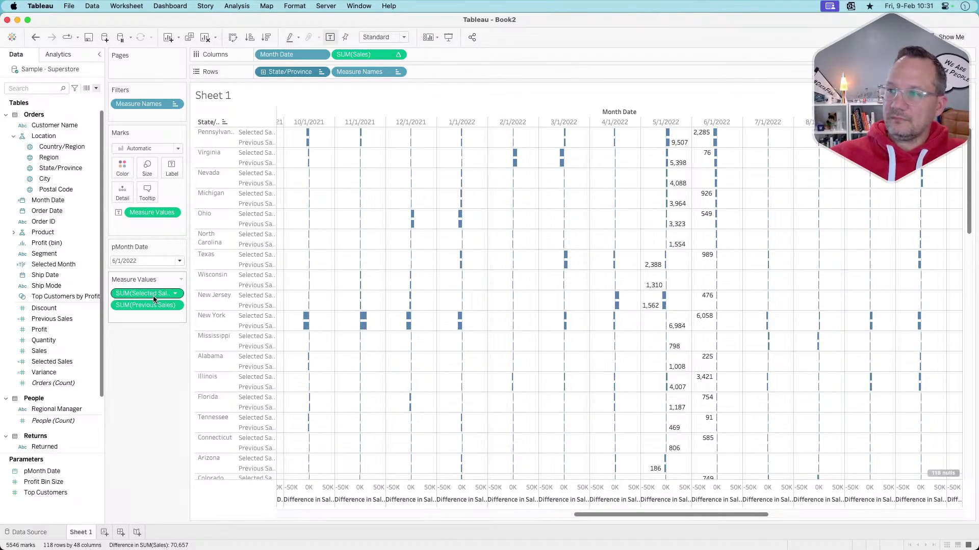
Remove Selected Sales and Previous Sales from the view and check the 6/1/2022 difference bars from the first state to the last.
drag(153, 296, 150, 347)
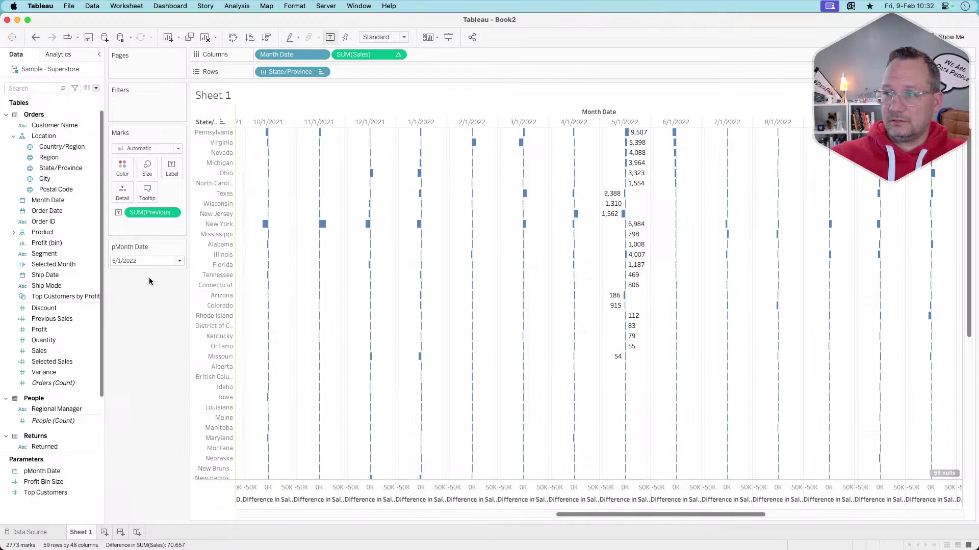
drag(148, 213, 136, 337)
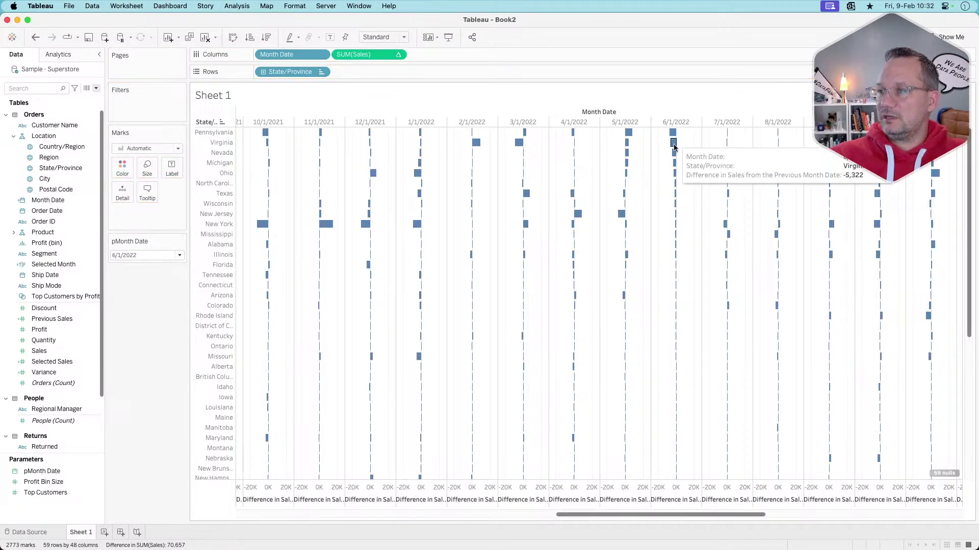
scroll(671, 423, down, 5)
scroll(672, 422, down, 1)
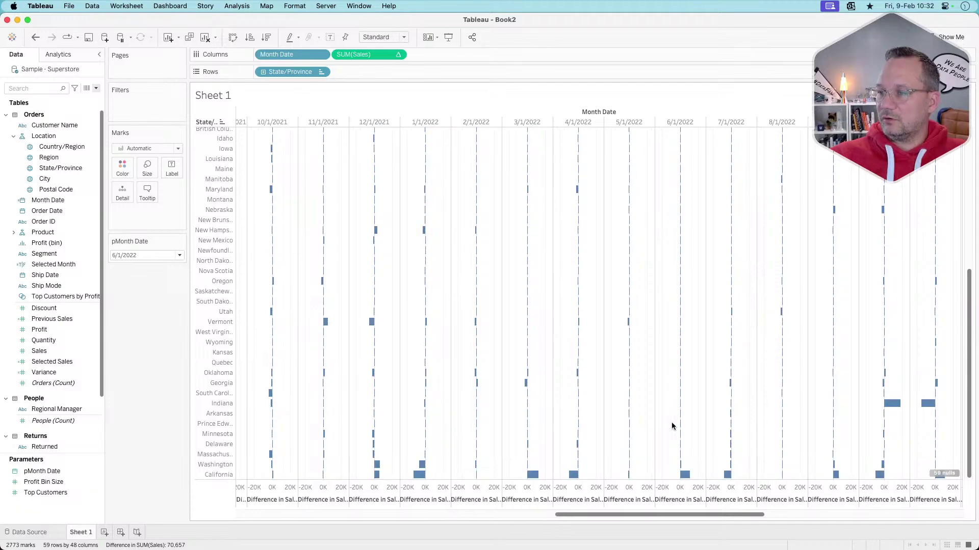
mouse_move(680, 478)
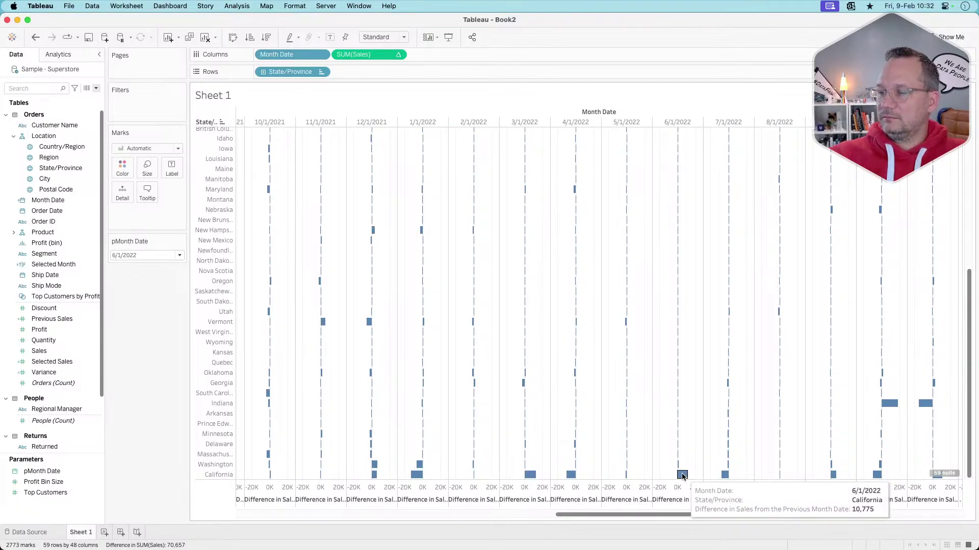
scroll(681, 474, up, 6)
scroll(681, 473, right, 1)
mouse_move(660, 144)
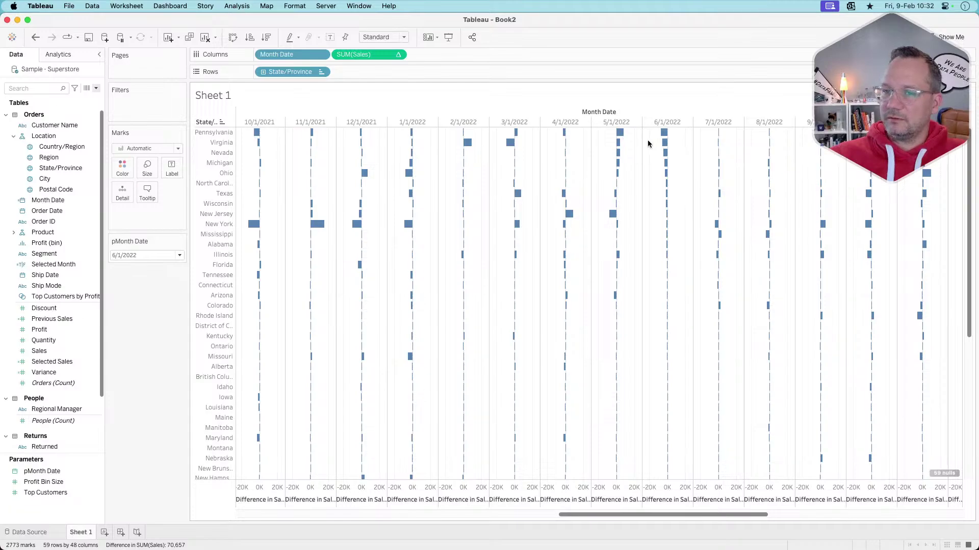
Try pMonth Date at 5/1/2022 to check the state order, and undo the change.
click(96, 89)
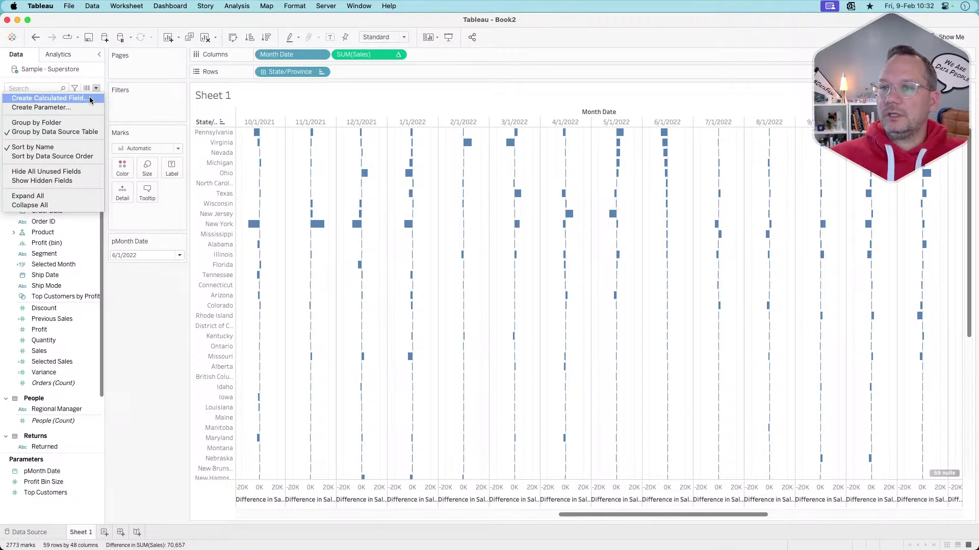
click(135, 334)
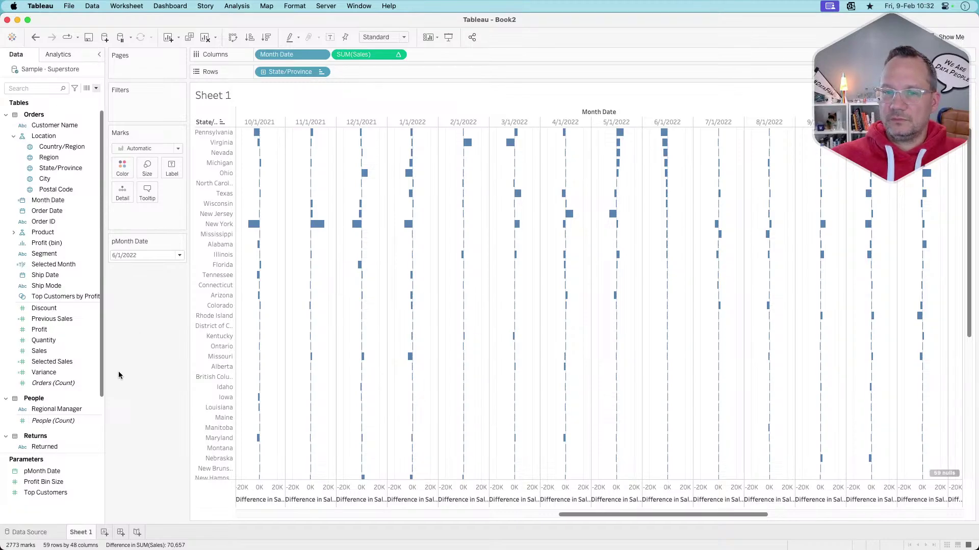
click(146, 255)
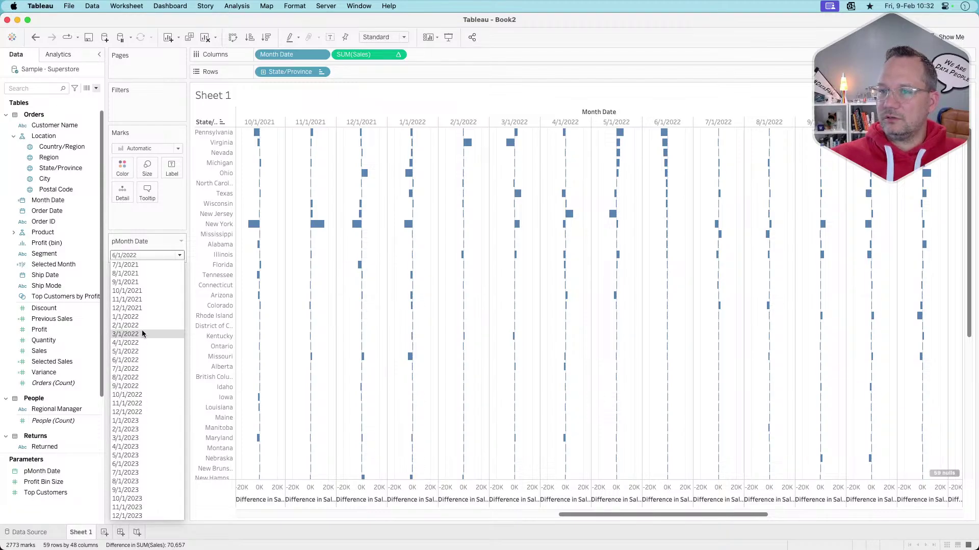
scroll(142, 295, up, 1)
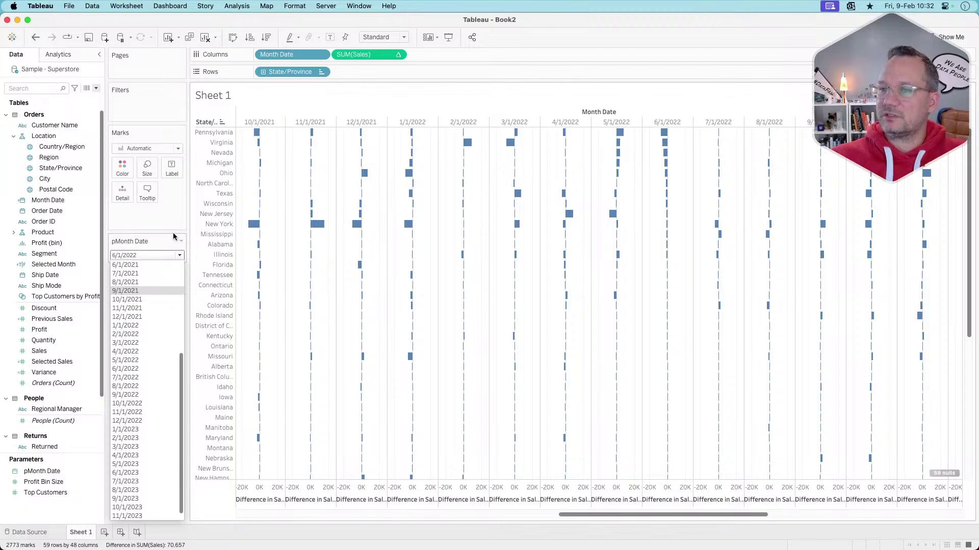
click(139, 359)
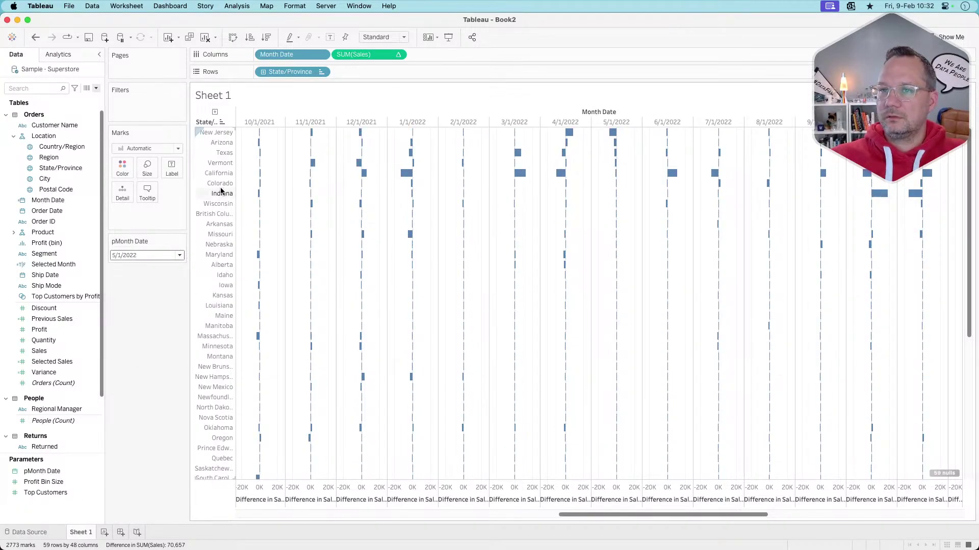
mouse_move(607, 139)
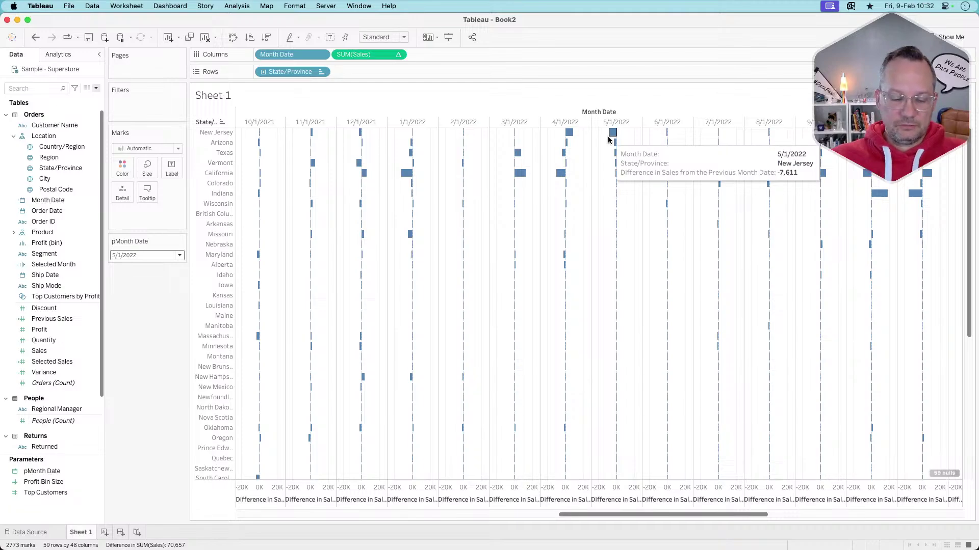
key(super+z)
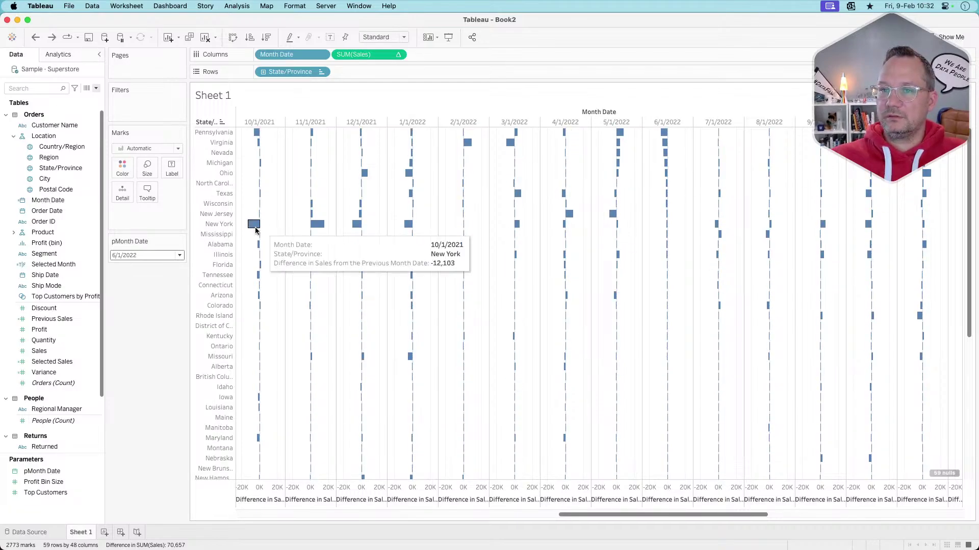
Highlight New Jersey, set pMonth Date to 5/1/2022 to check that state's sort position, and clear the highlight.
click(217, 223)
click(216, 214)
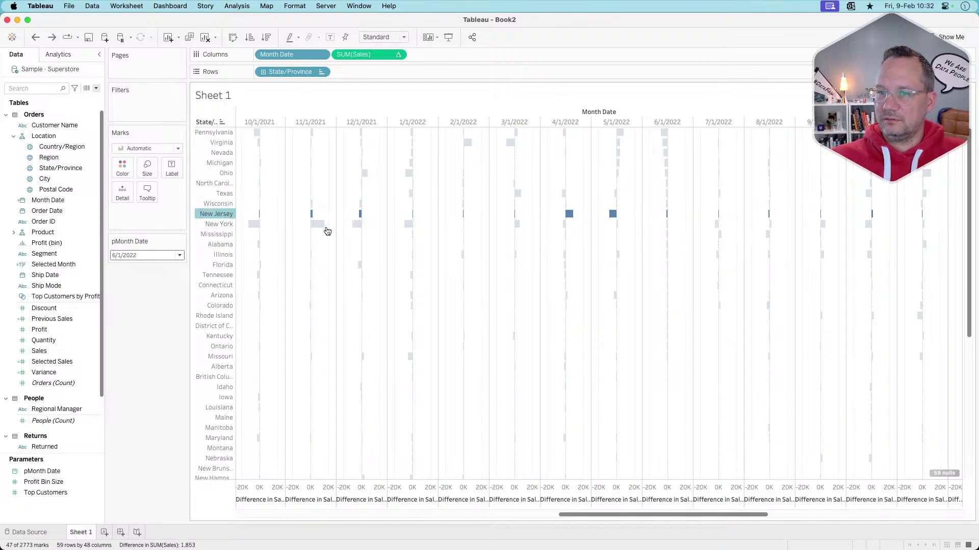
click(140, 254)
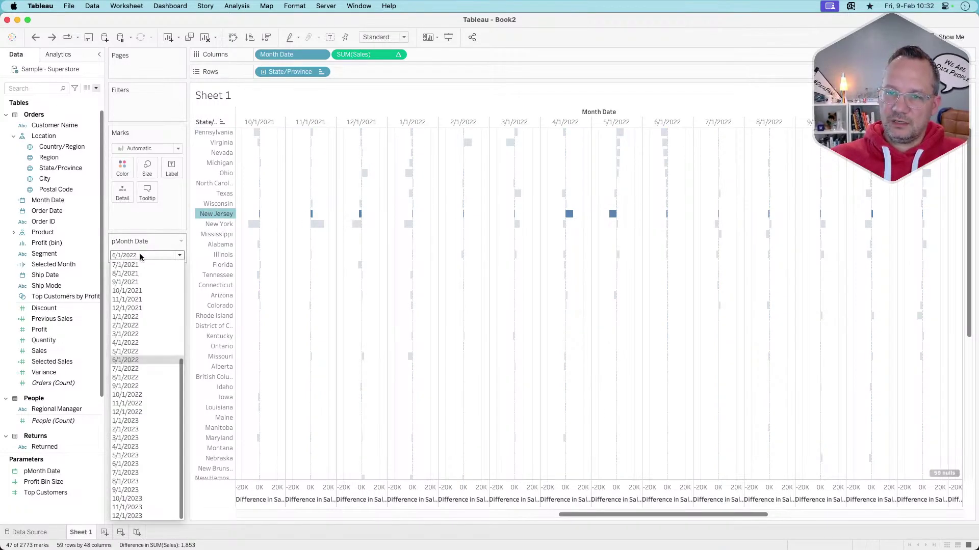
click(133, 352)
mouse_move(612, 132)
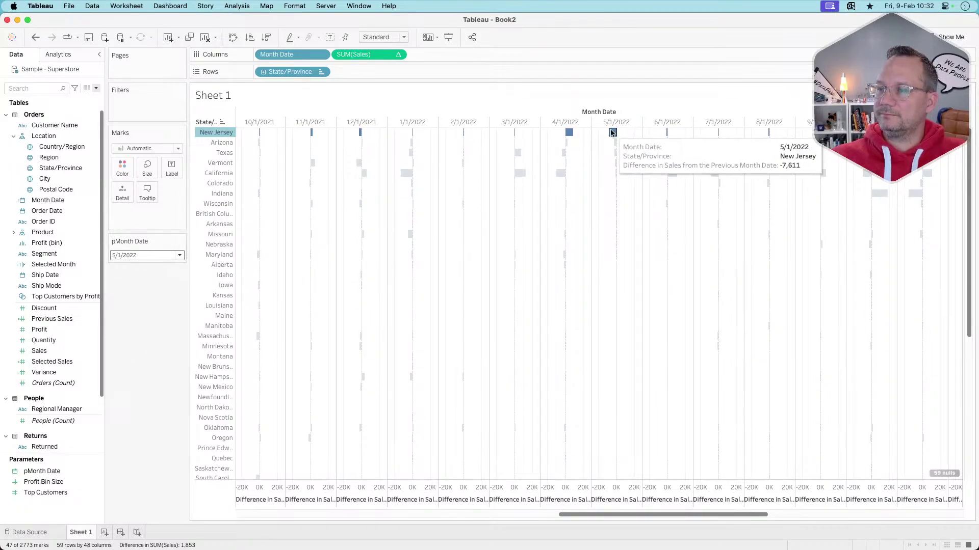
click(601, 170)
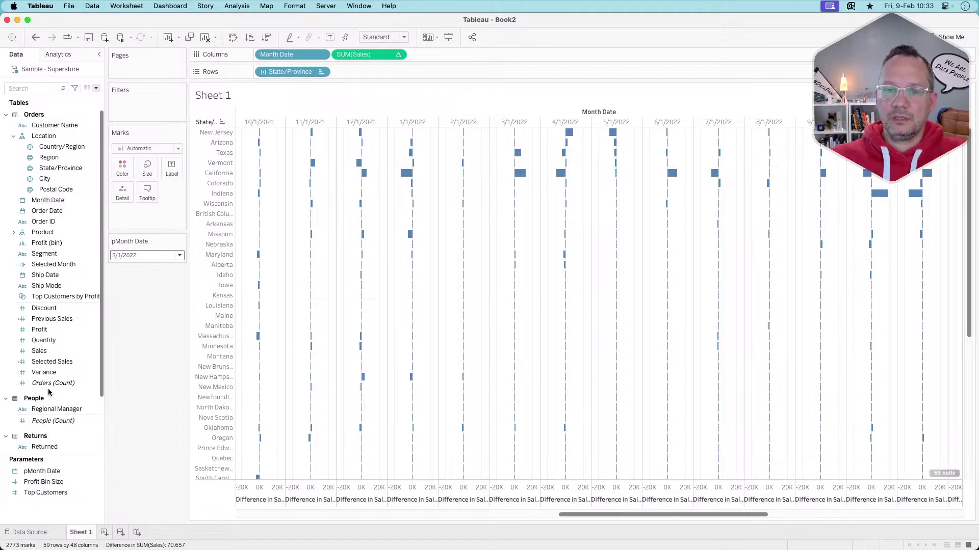
Add Selected Month to the columns ahead of Month Date and inspect the months under its True heading.
scroll(50, 393, down, 3)
scroll(46, 364, up, 3)
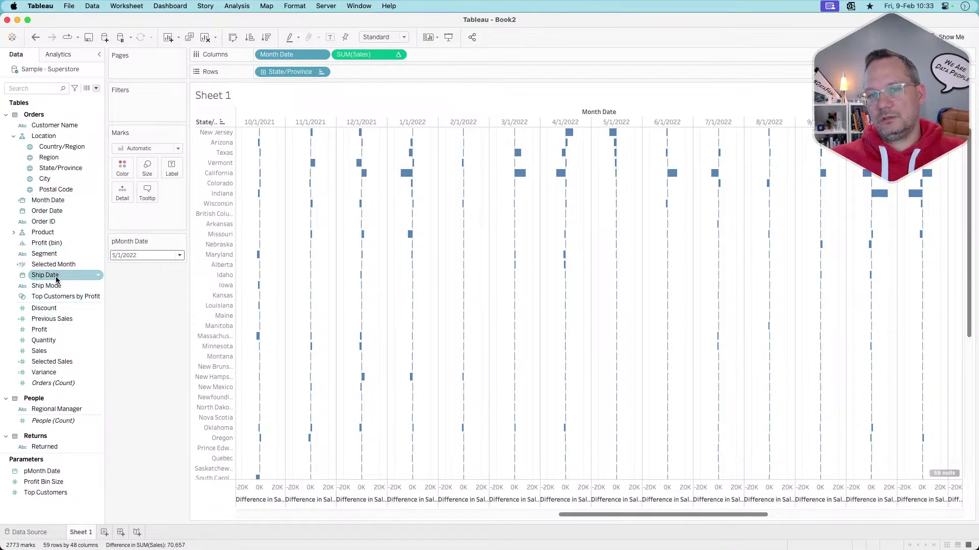
drag(57, 265, 328, 58)
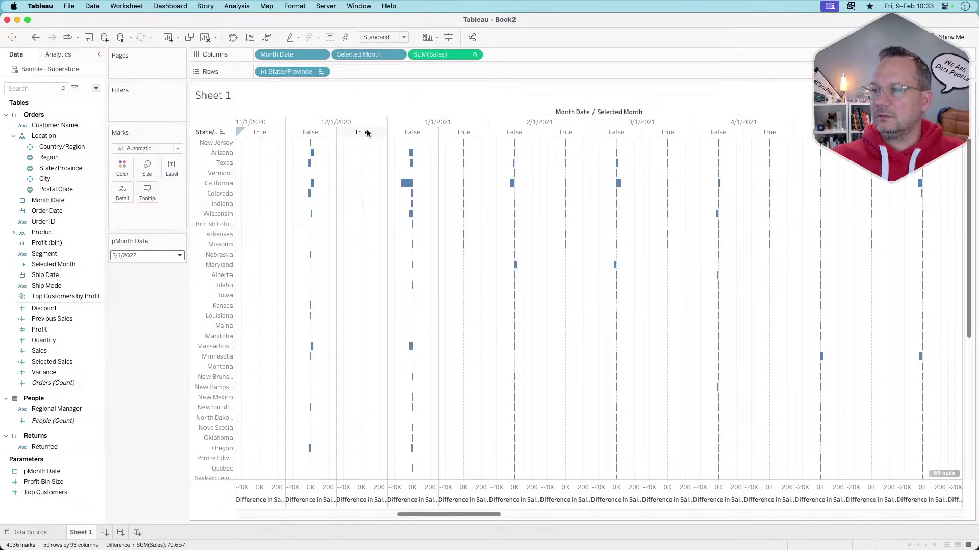
drag(374, 54, 271, 58)
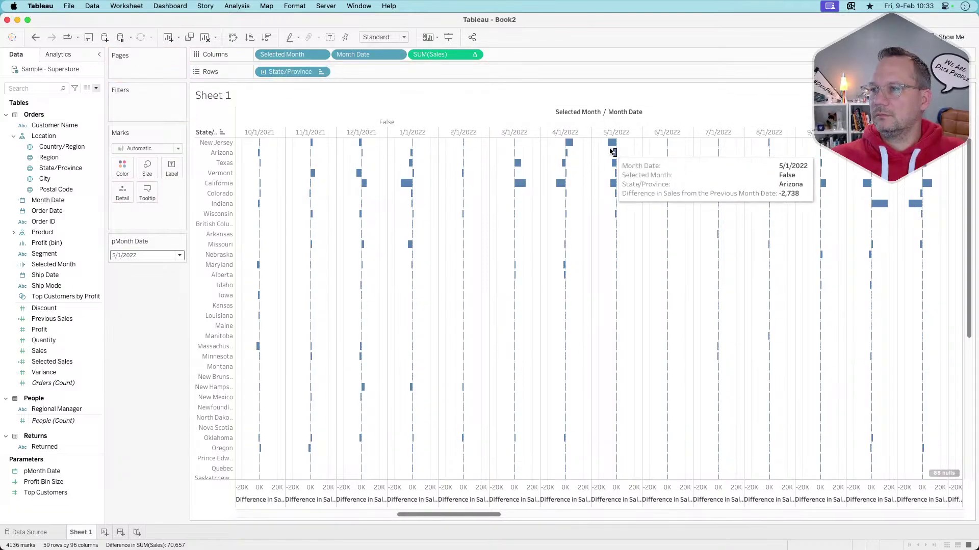
scroll(595, 244, right, 2)
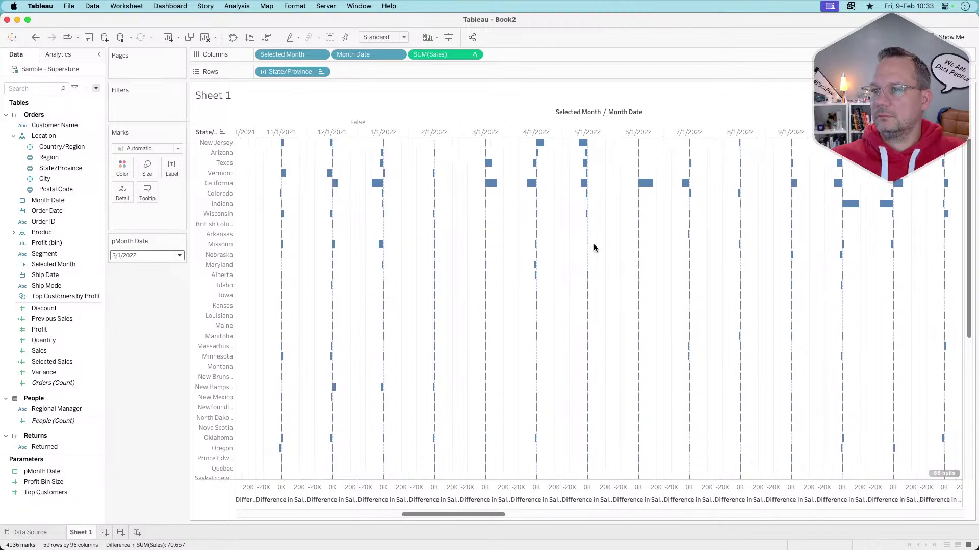
drag(462, 515, 844, 490)
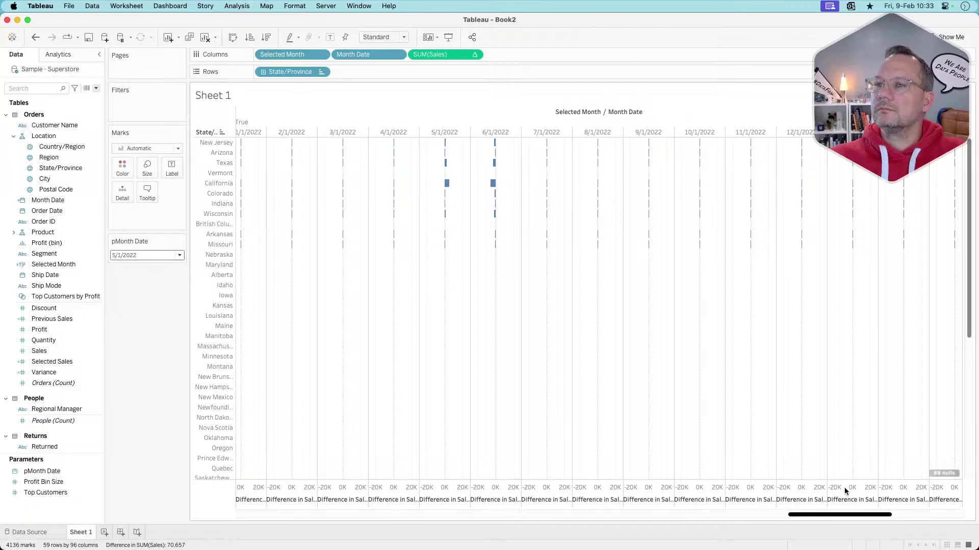
Move Selected Month behind Month Date on the columns.
drag(844, 489, 313, 262)
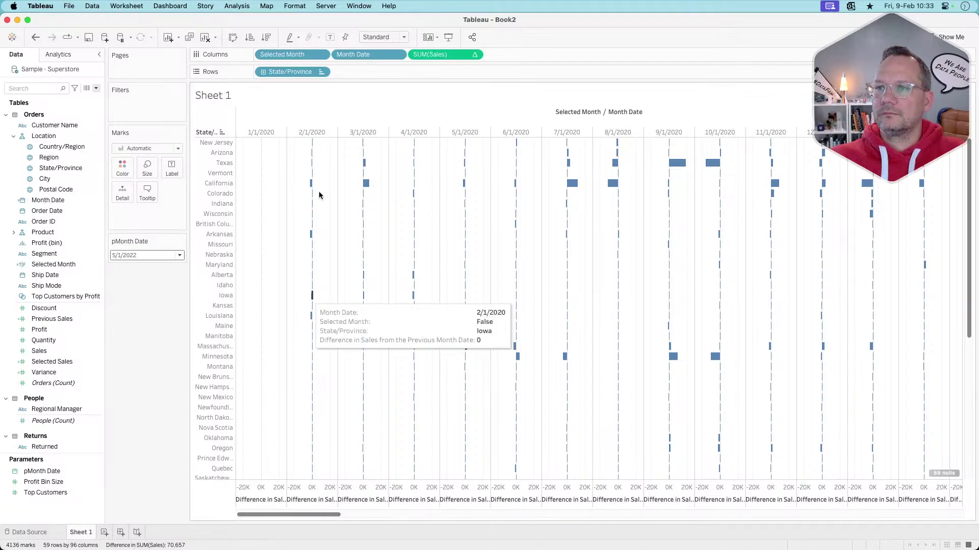
drag(301, 55, 396, 56)
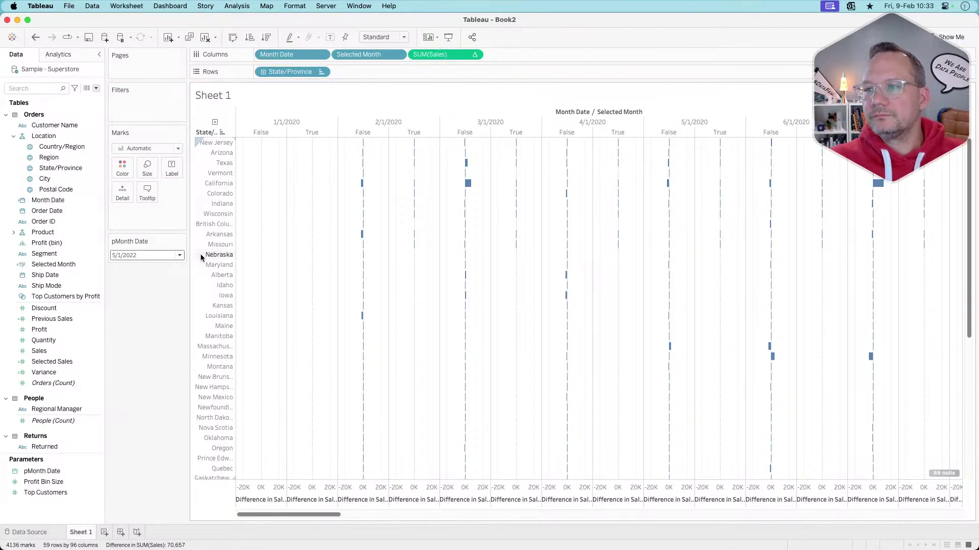
Change the Selected Month calculation to use Month Date instead of Order Date in both the year and month comparisons, and save it.
right_click(59, 264)
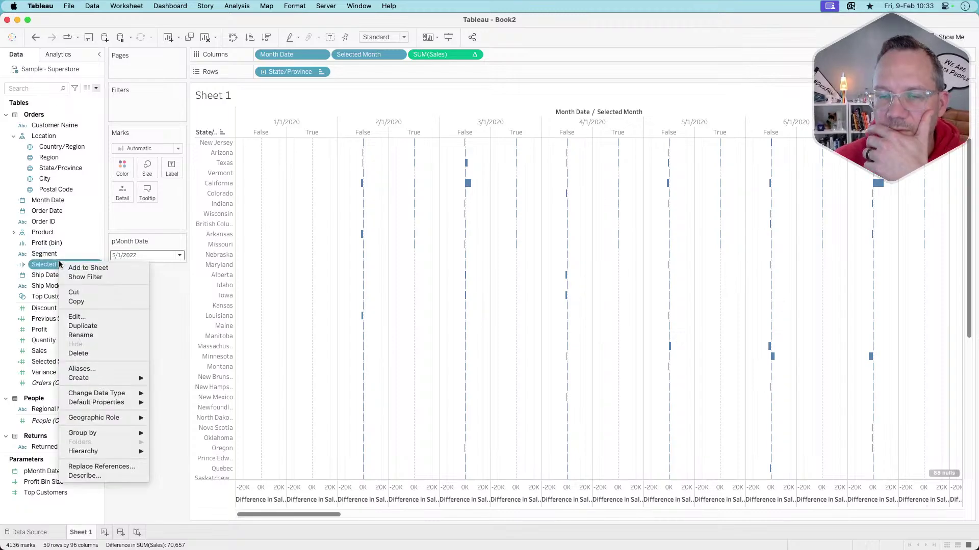
click(82, 318)
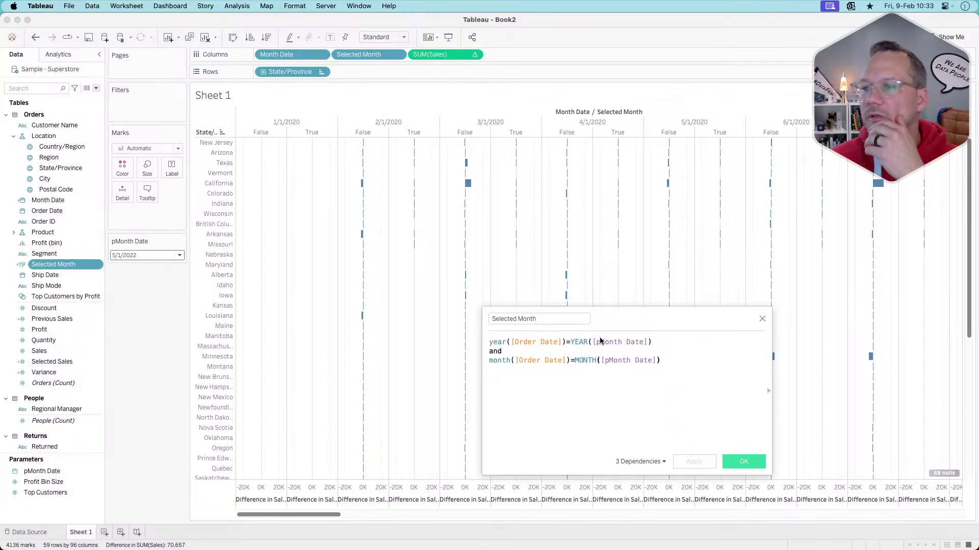
double_click(540, 340)
text(month)
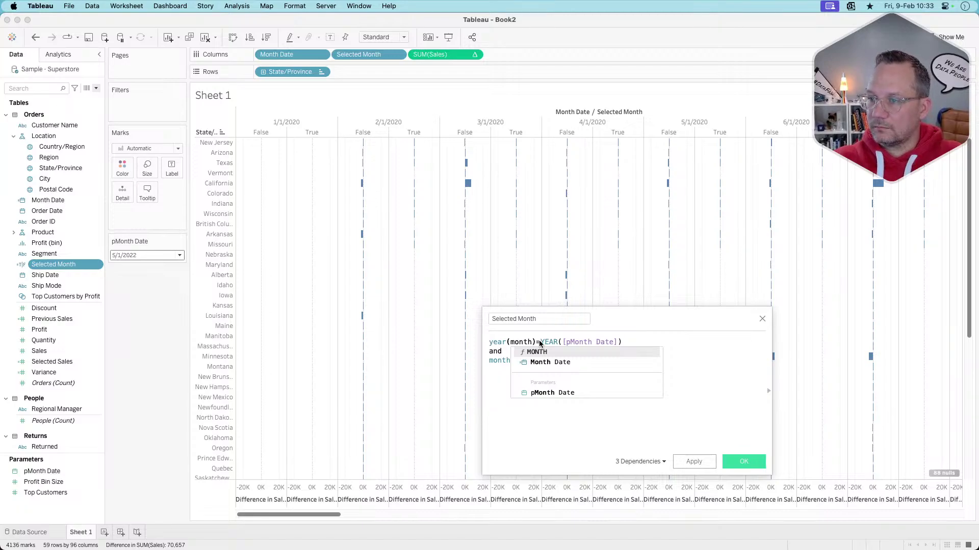
key(Down)
key(Return)
double_click(540, 360)
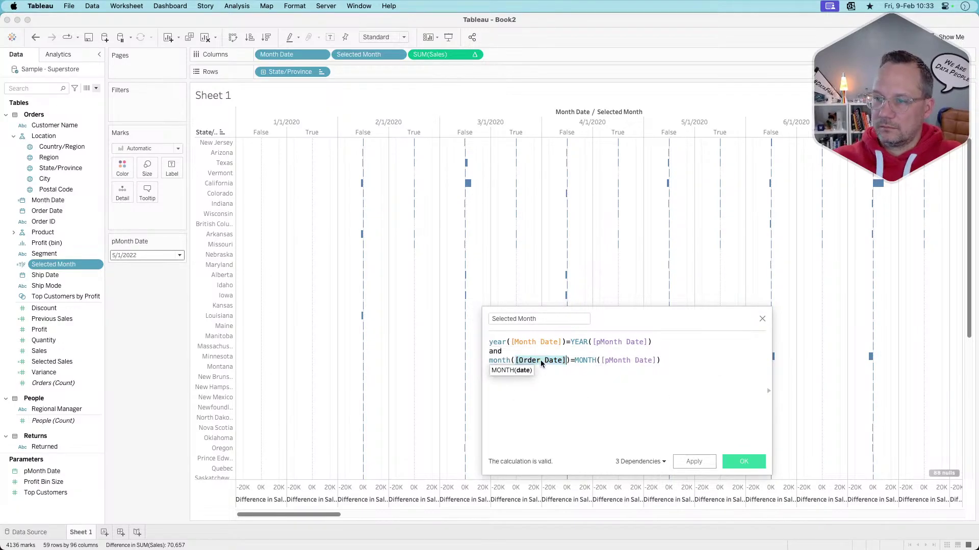
text(month)
key(Down)
key(Return)
click(693, 462)
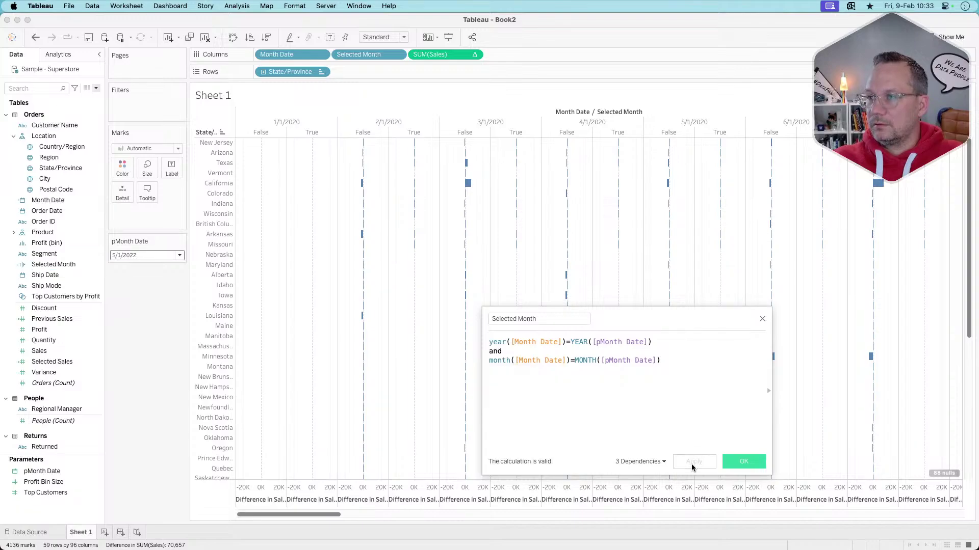
click(744, 462)
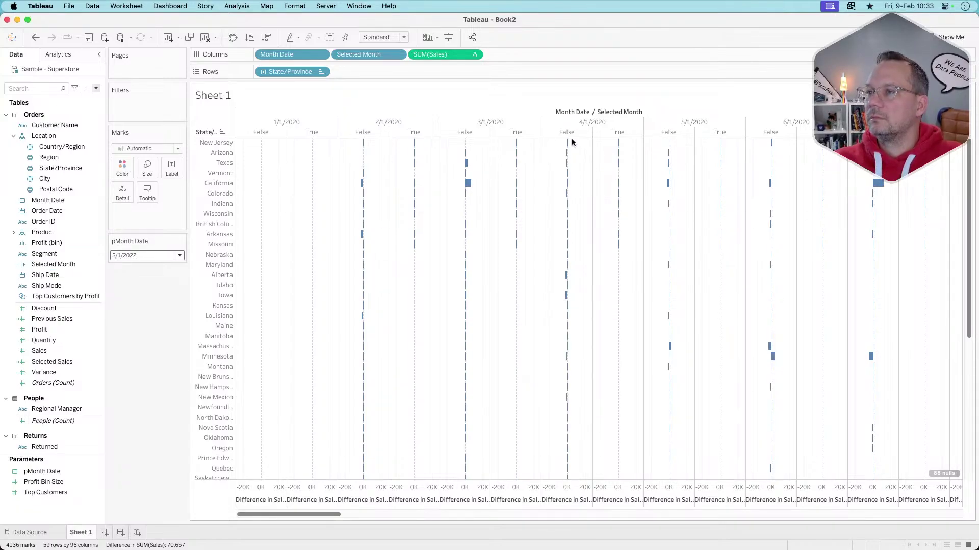
Reopen the Selected Month calculation and try wrapping YEAR([pMonth Date]) in {min()}.
mouse_move(569, 142)
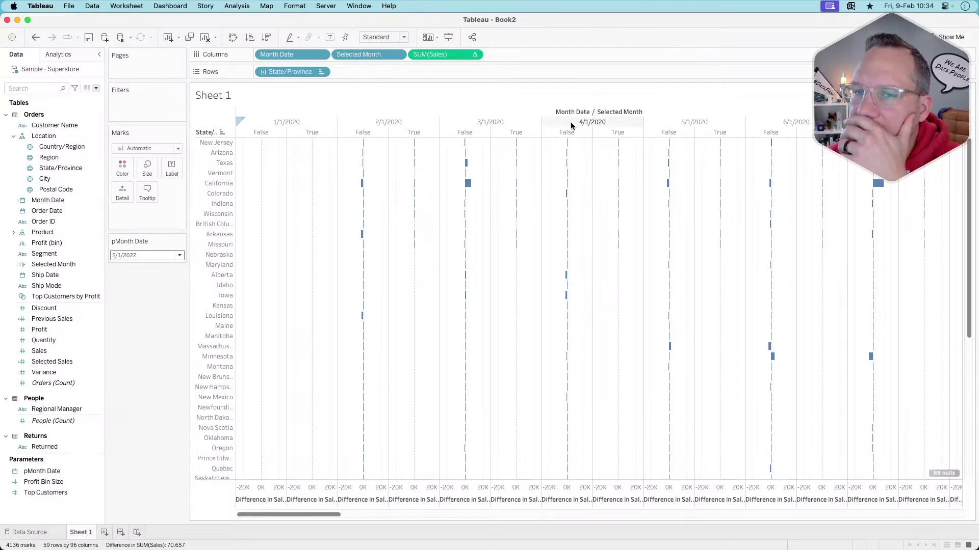
right_click(55, 265)
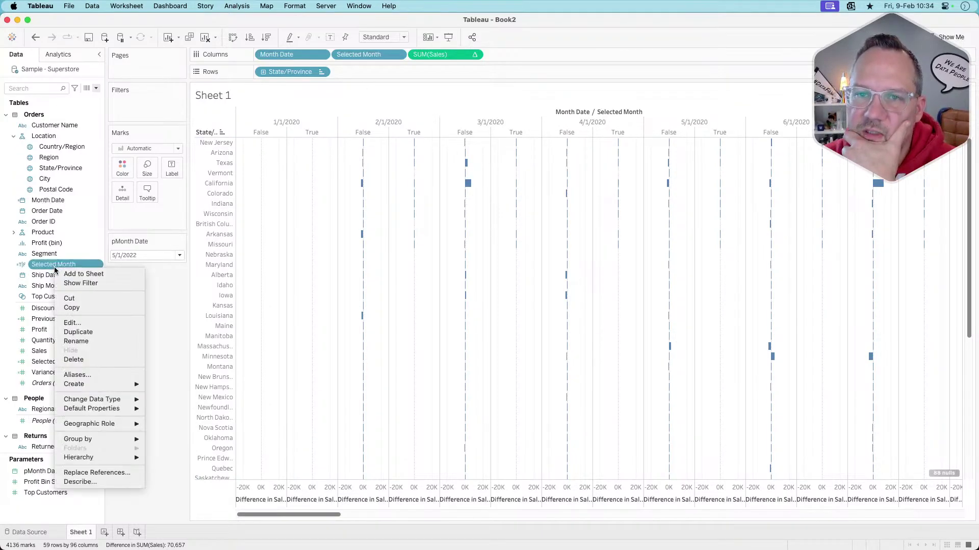
click(74, 323)
click(528, 342)
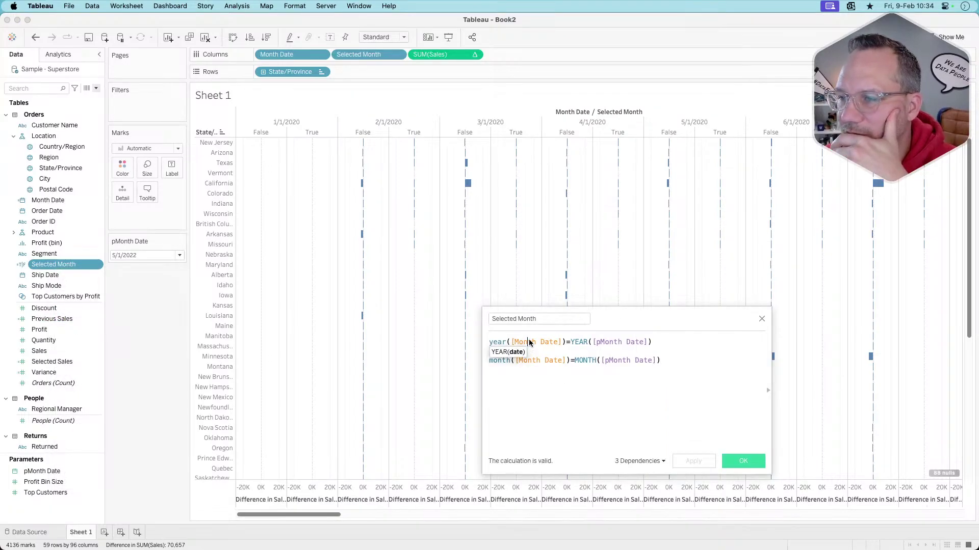
click(534, 343)
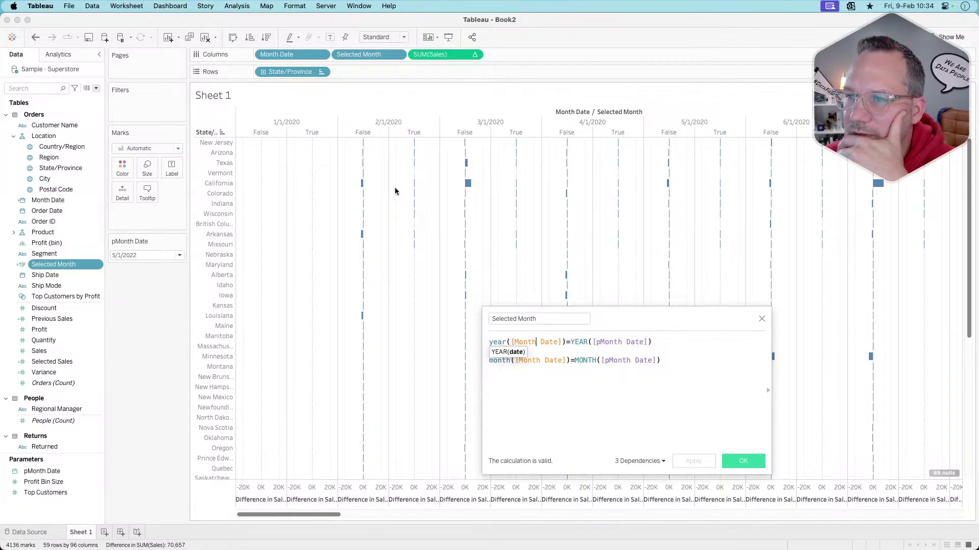
click(553, 371)
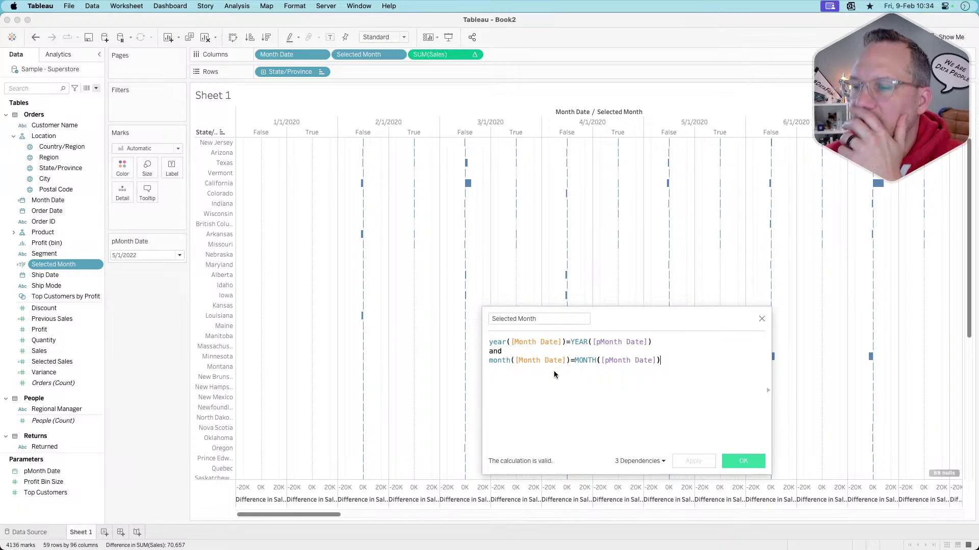
click(491, 366)
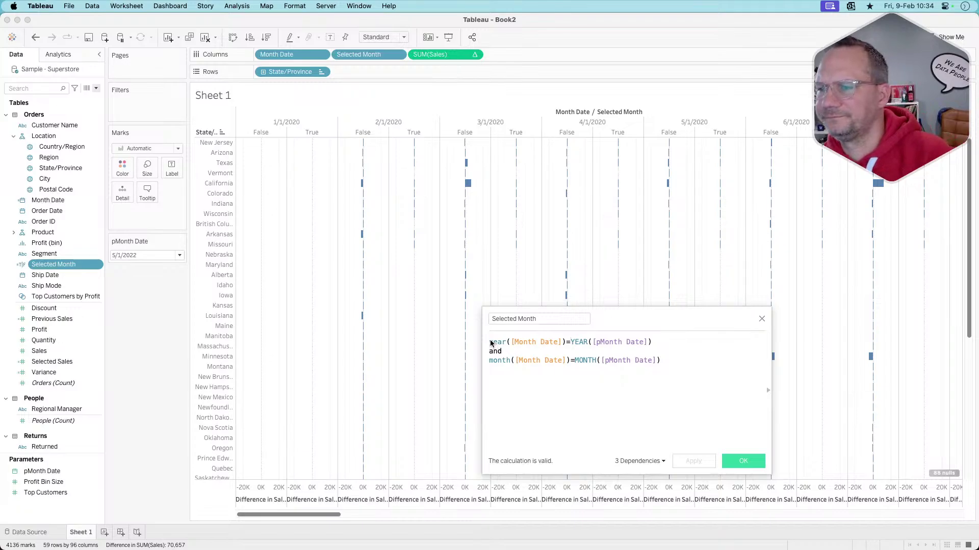
text(()
text(min()
click(680, 346)
text()})
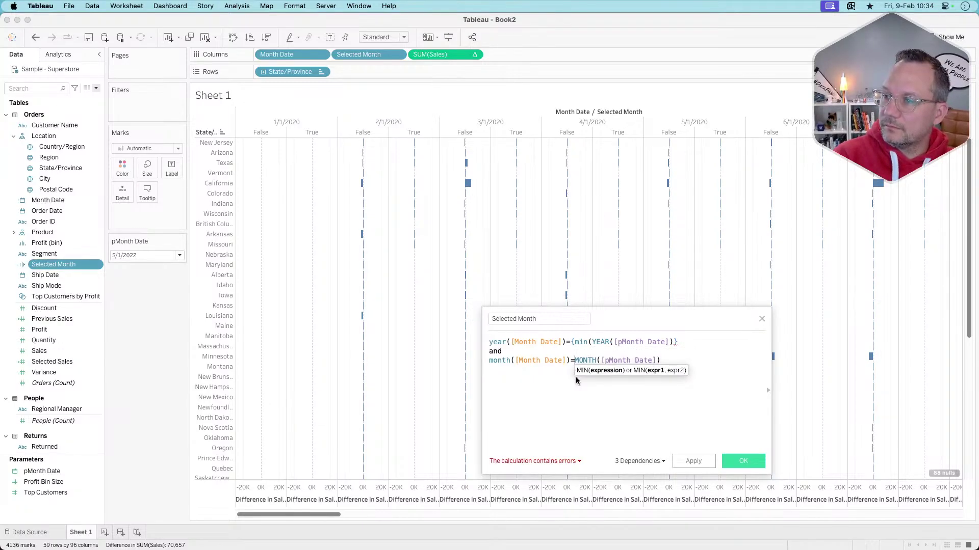
click(673, 342)
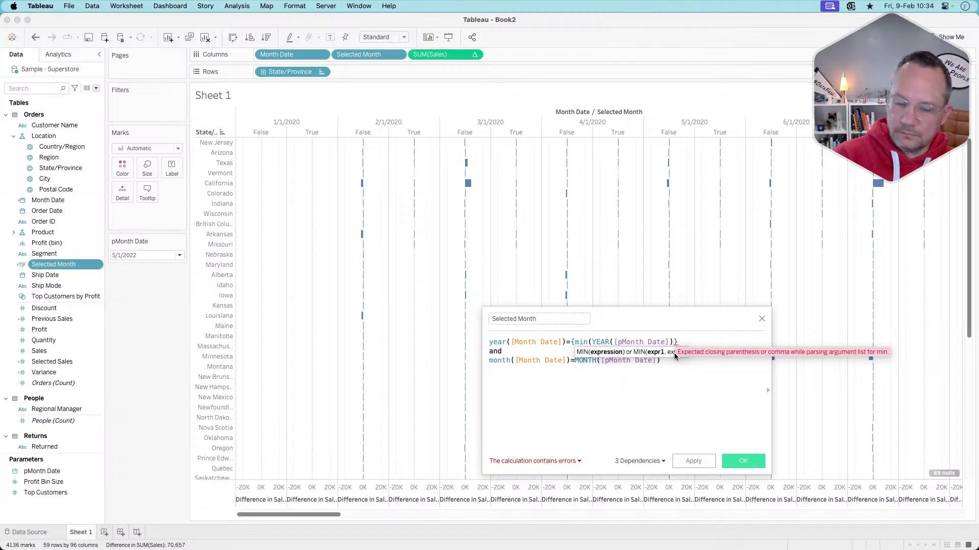
text())
Try wrapping MONTH([pMonth Date]) in {min()} in the Selected Month calculation and apply the change.
click(576, 362)
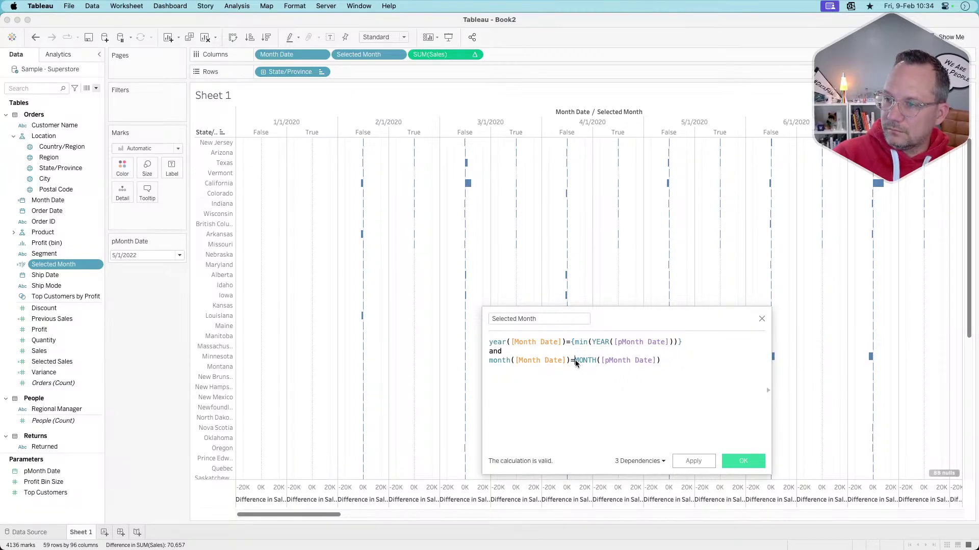
text({min()
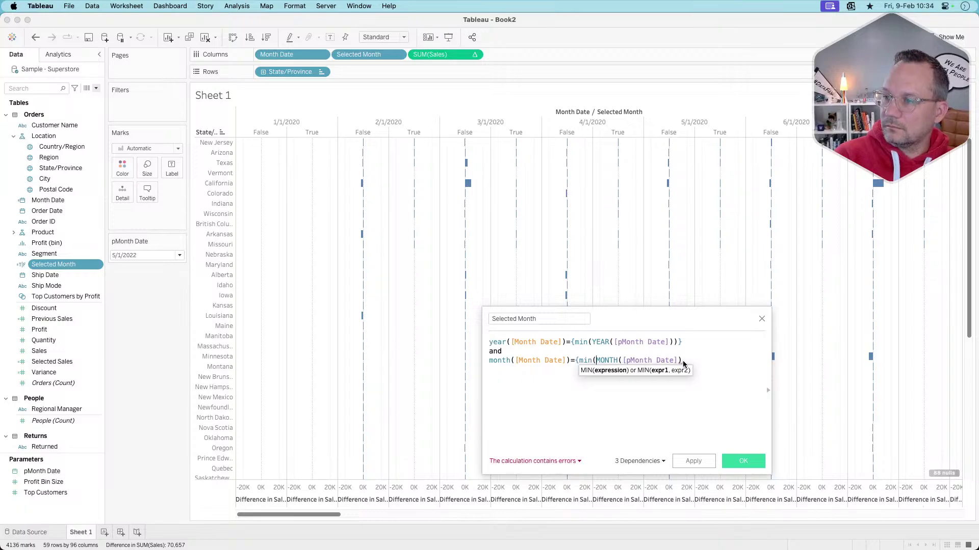
text())
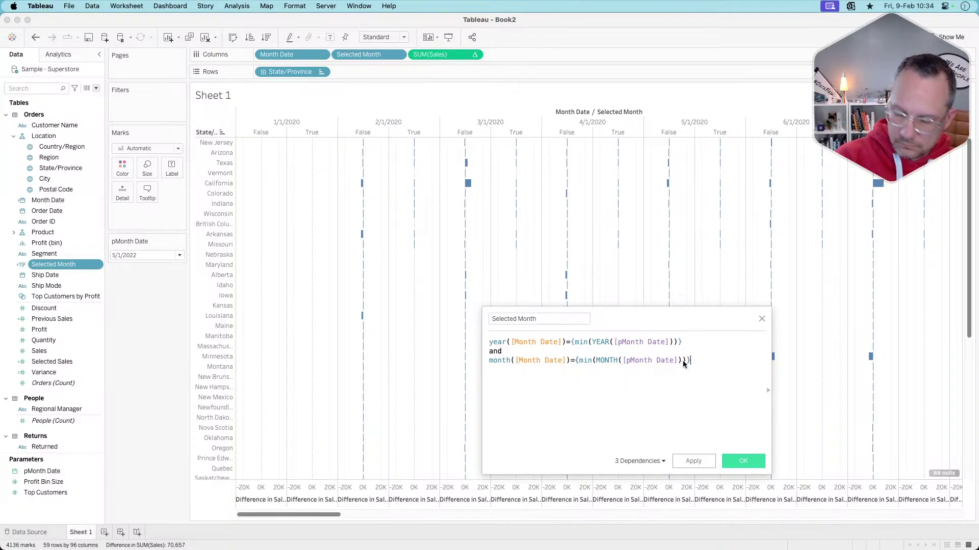
click(694, 461)
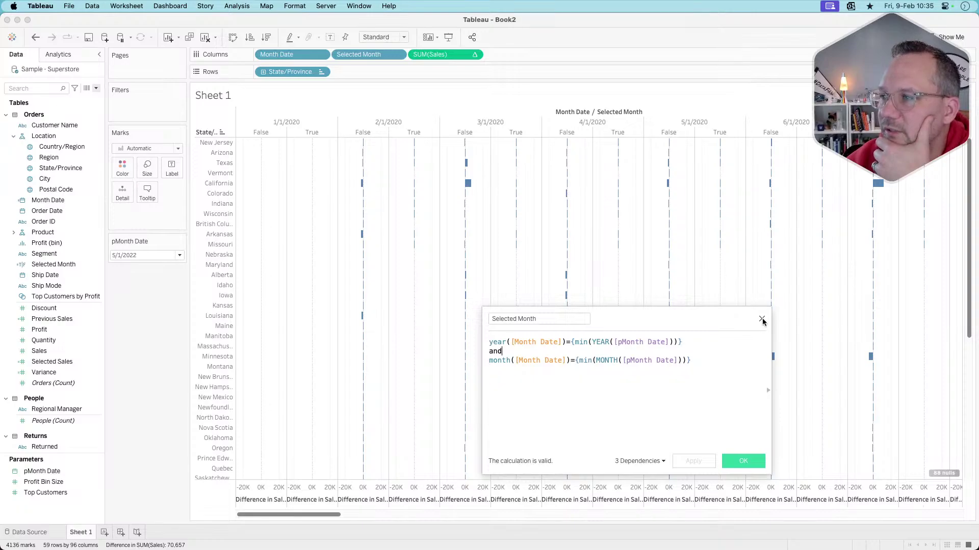
click(552, 344)
click(642, 344)
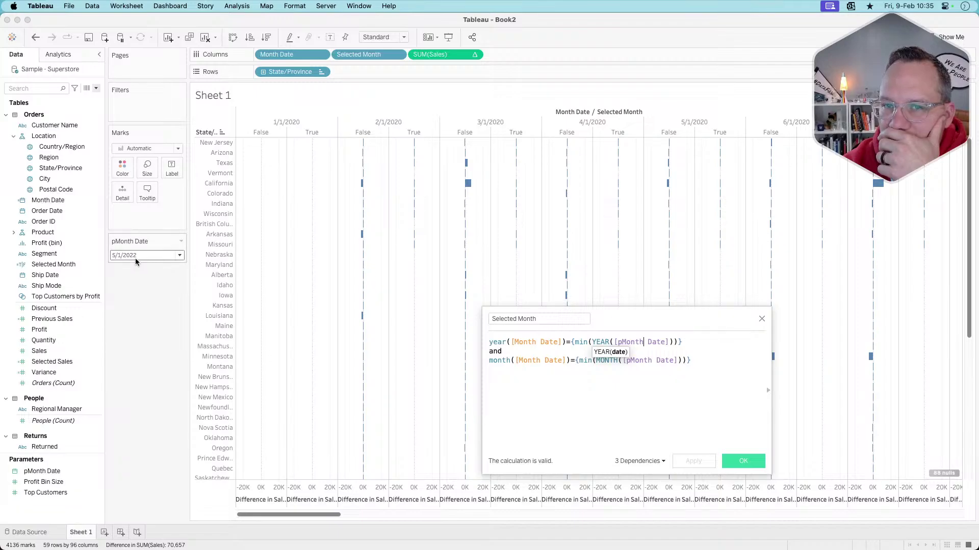
right_click(64, 474)
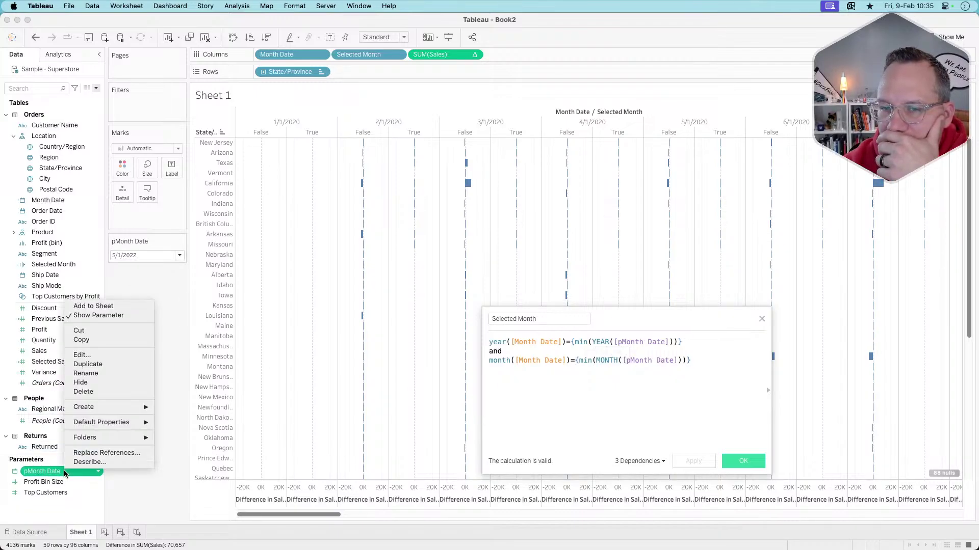
mouse_move(113, 407)
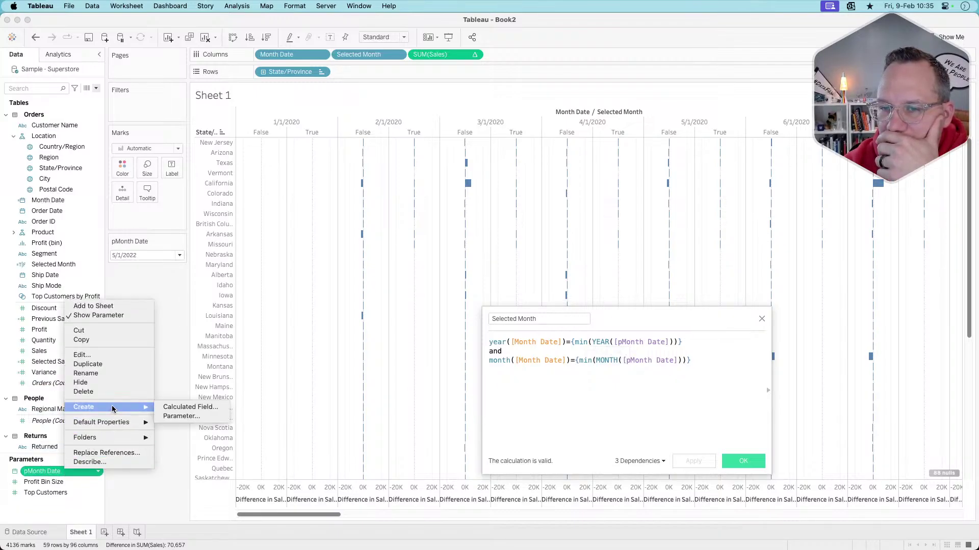
click(624, 371)
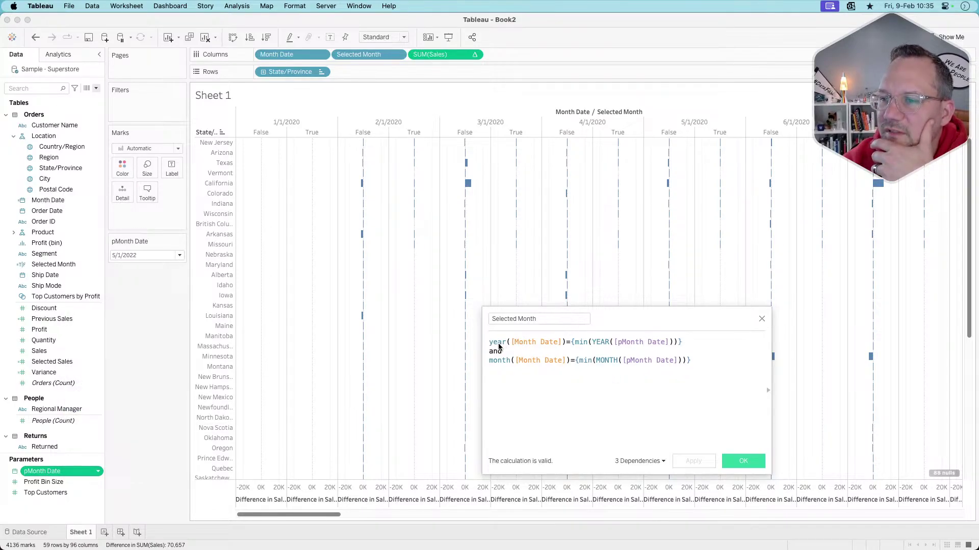
Remove the {min()} wrapper from YEAR([pMonth Date]) in the Selected Month calculation.
click(641, 343)
drag(593, 342, 572, 344)
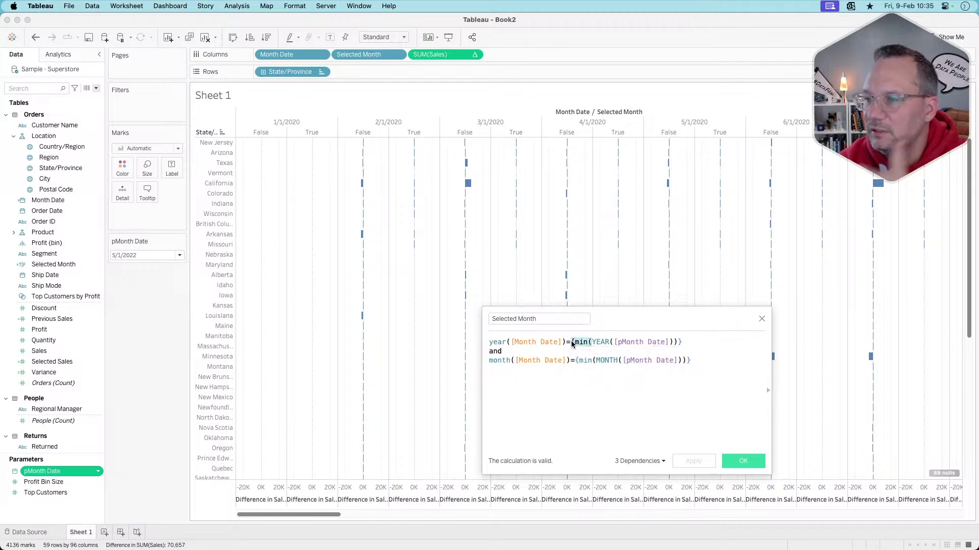
key(BackSpace)
click(688, 345)
key(BackSpace)
key(BackSpace)
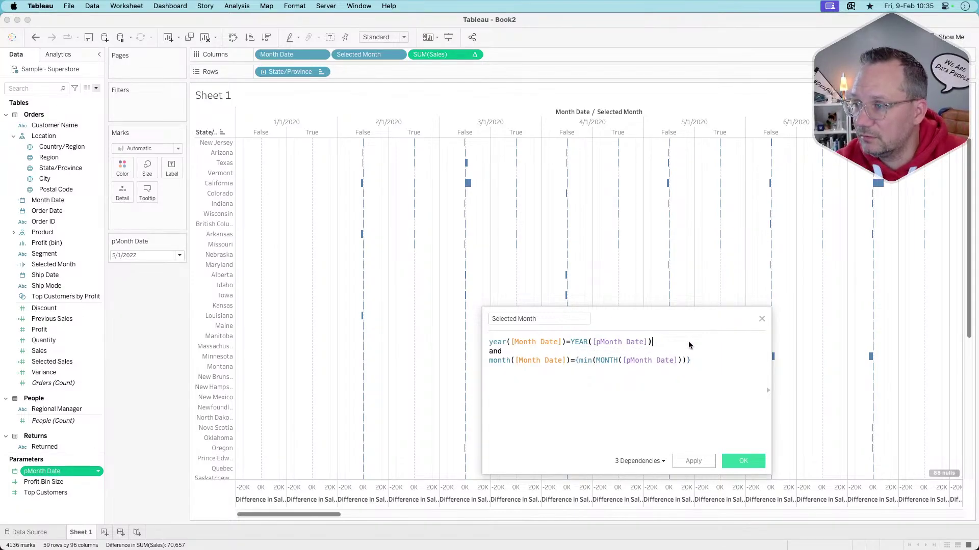
Remove the {min()} wrapper from MONTH([pMonth Date]) in the Selected Month calculation.
click(702, 362)
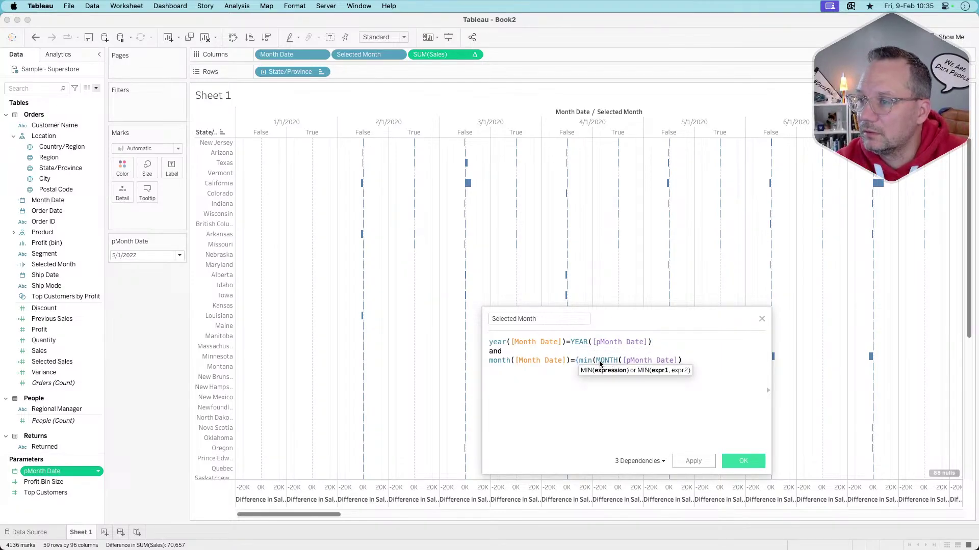
key(BackSpace)
key(BackSpace)
drag(596, 361, 585, 360)
key(BackSpace)
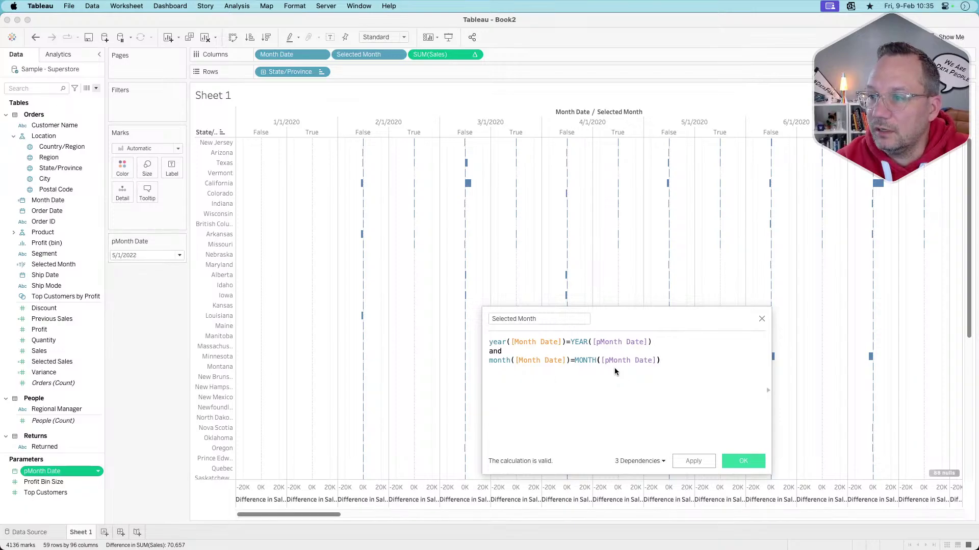
Add YEAR(Month Date) and YEAR([pMonth Date]) from the calculation to the rows after State/Province.
click(557, 342)
drag(564, 342, 371, 72)
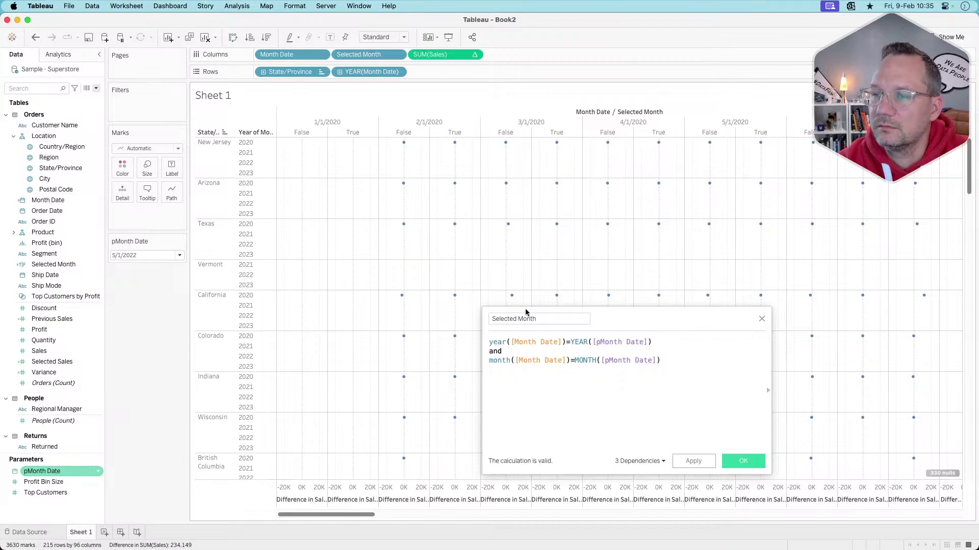
drag(652, 342, 454, 67)
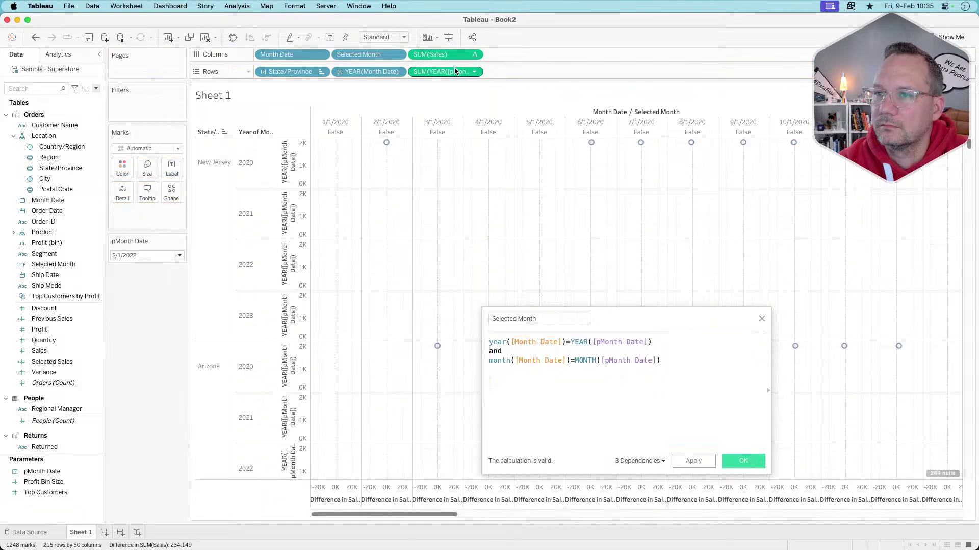
click(455, 71)
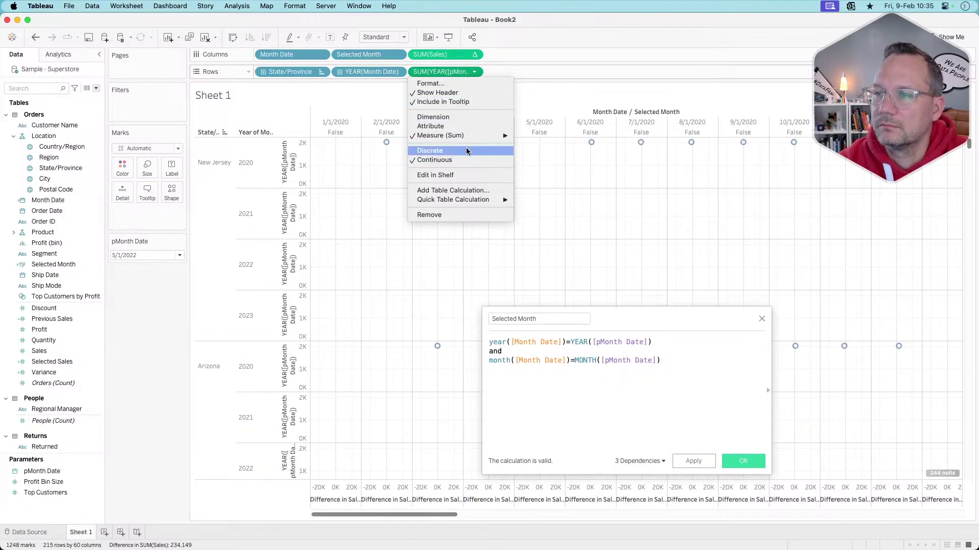
click(450, 69)
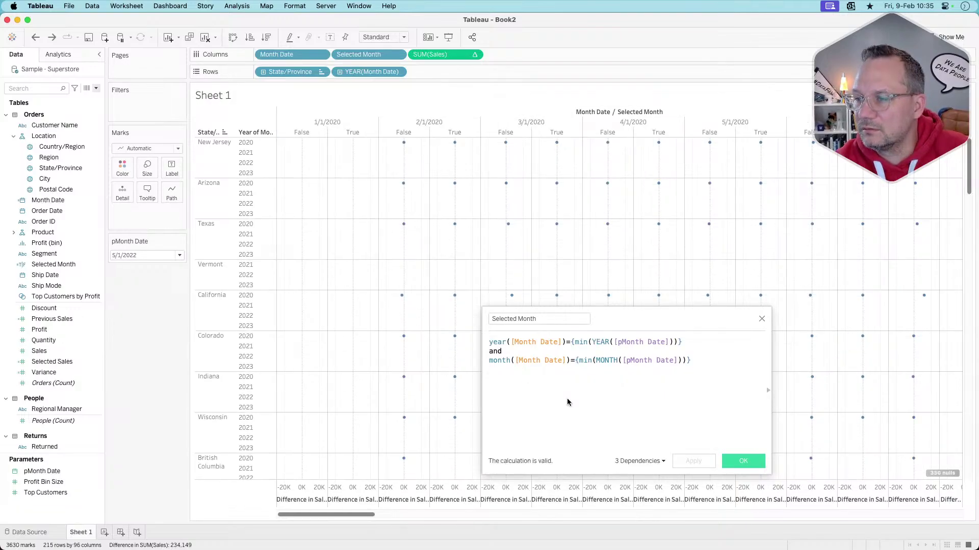
Rewrite the year comparison in the Selected Month calculation as year([Month Date])=year([pMonth Date]).
click(596, 351)
drag(613, 341, 567, 344)
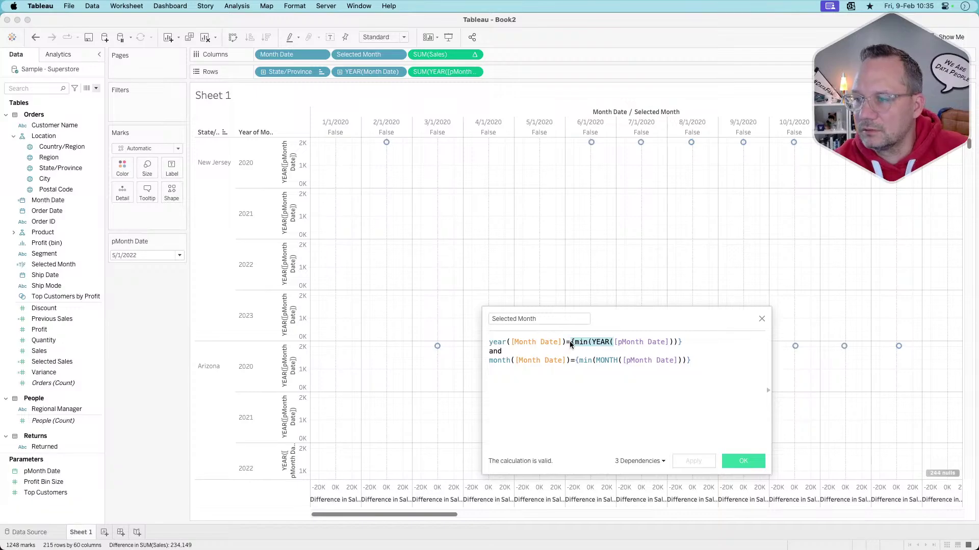
key(BackSpace)
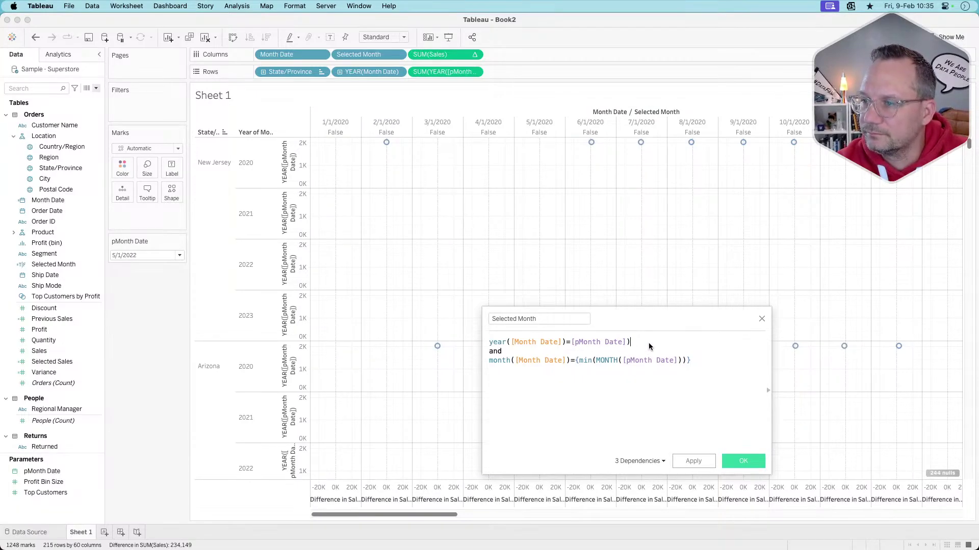
click(572, 343)
text(year()
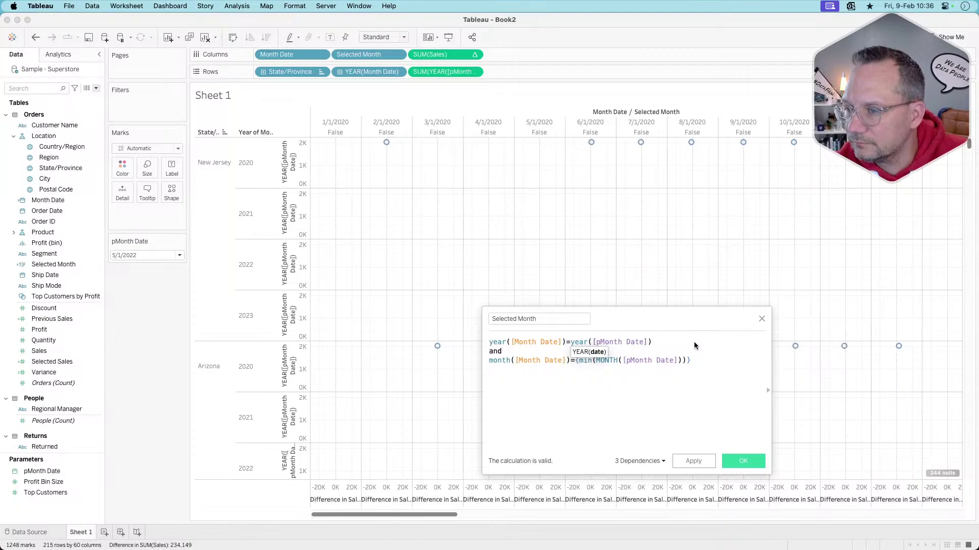
Strip {min()} from the month comparison so it reads month([Month Date])=MONTH([pMonth Date]).
click(657, 379)
drag(594, 361, 578, 361)
key(BackSpace)
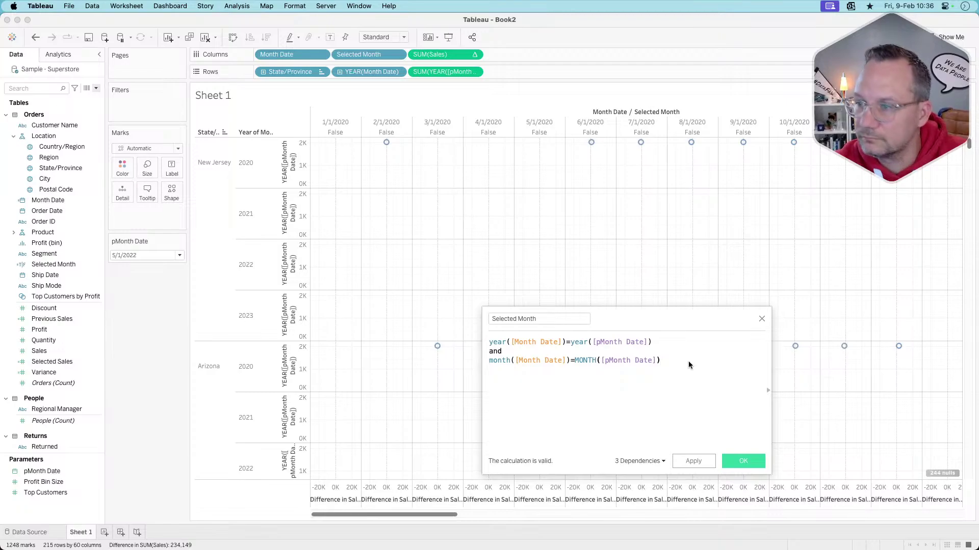
Replace the measure on Rows with the year([pMonth Date]) expression from the Selected Month calculation and make it discrete.
drag(651, 341, 573, 341)
click(659, 344)
drag(657, 344, 573, 344)
click(653, 352)
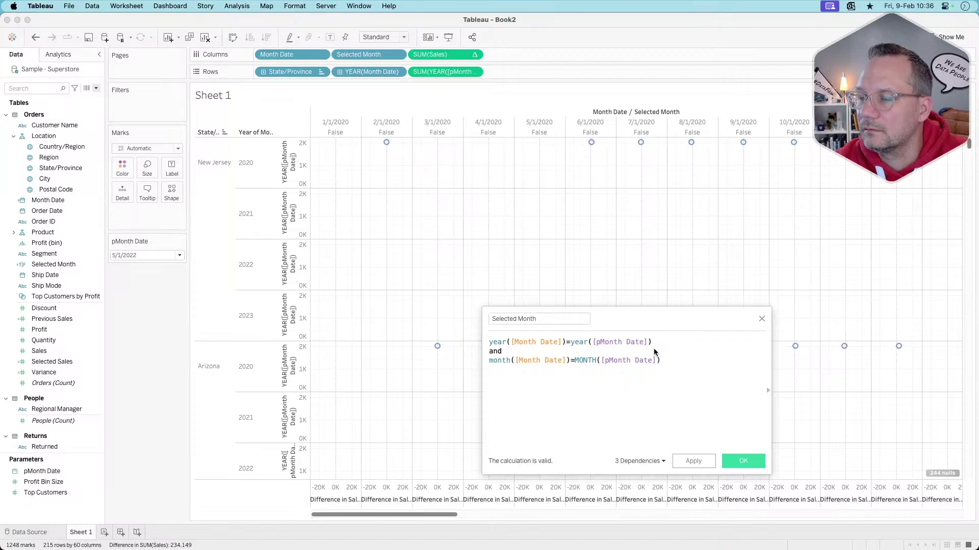
drag(654, 347, 471, 73)
click(478, 72)
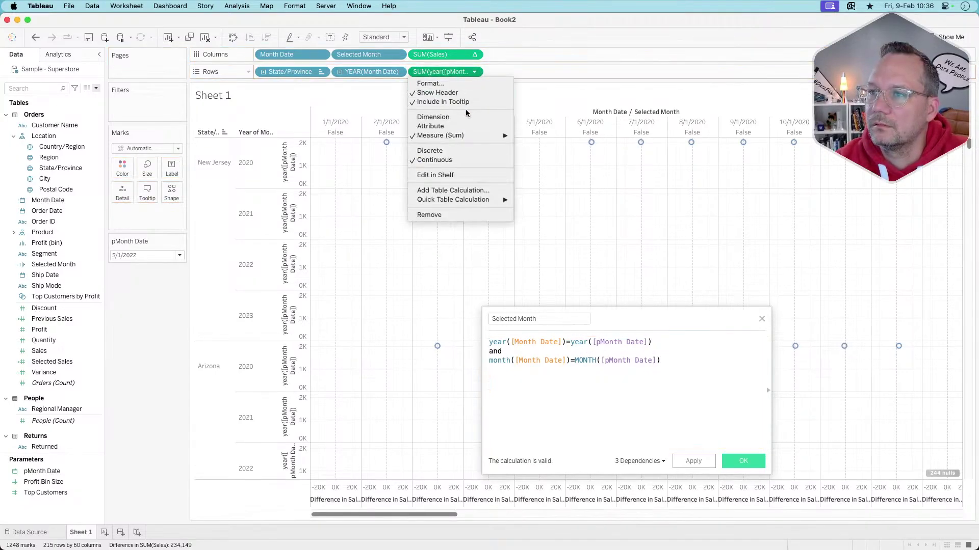
click(441, 148)
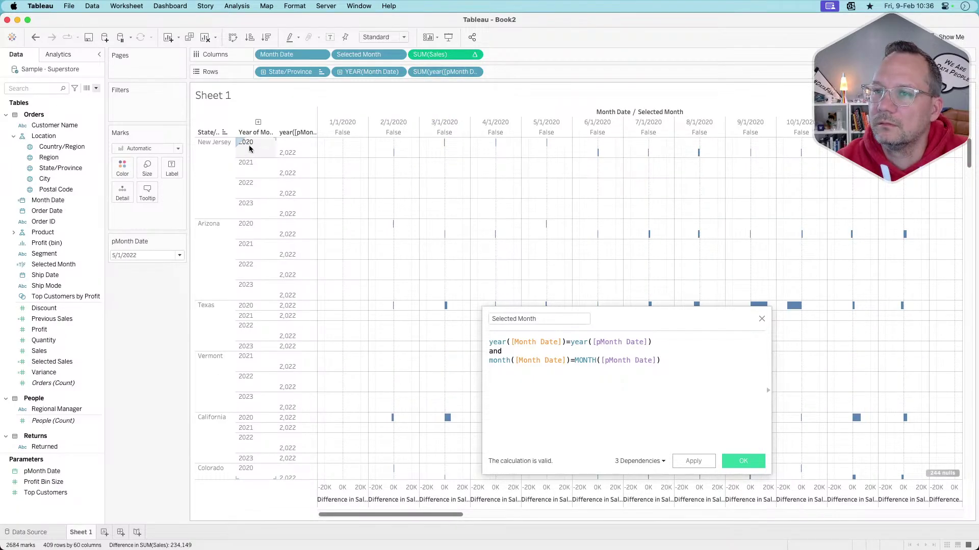
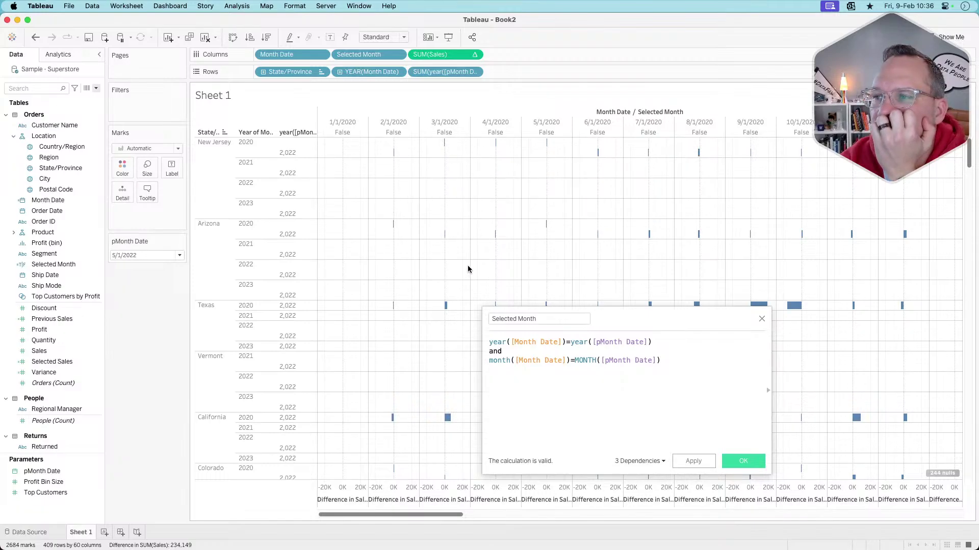
Hide the False columns of Selected Month and inspect the New Jersey values under the year([pMonth Date]) header.
right_click(488, 132)
click(496, 150)
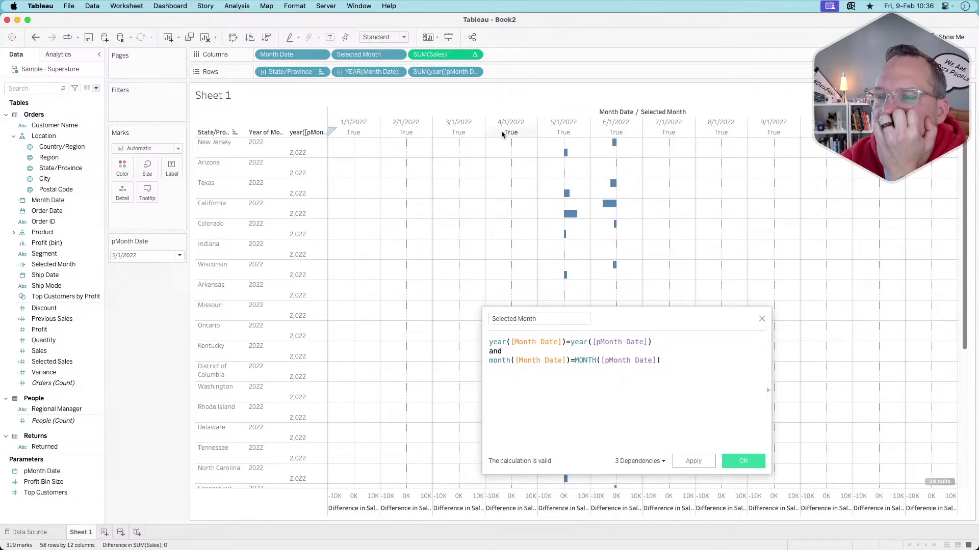
click(604, 376)
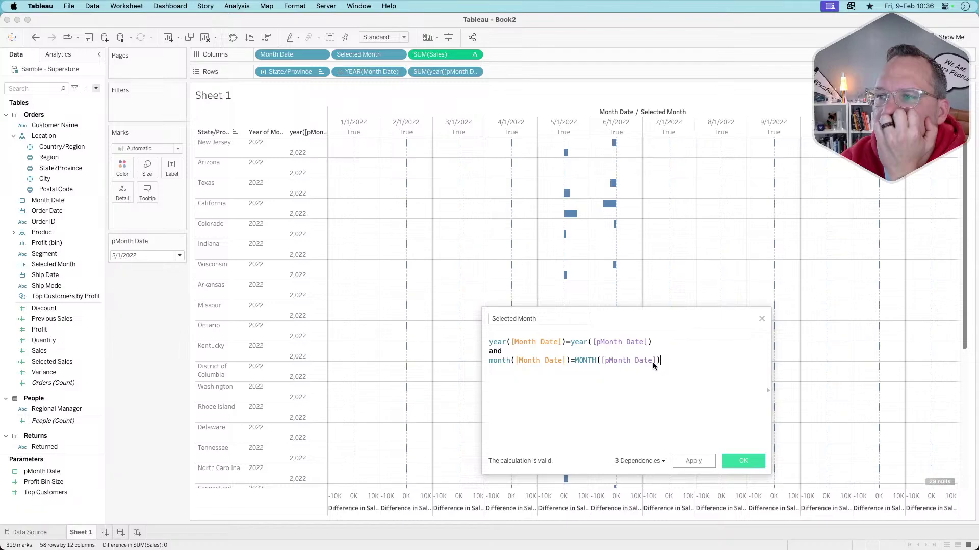
drag(671, 357, 580, 361)
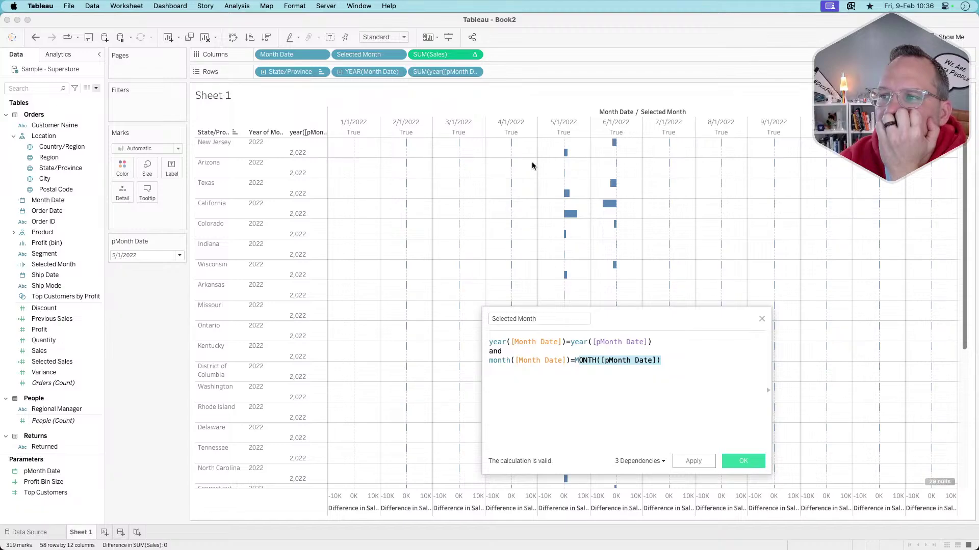
click(269, 152)
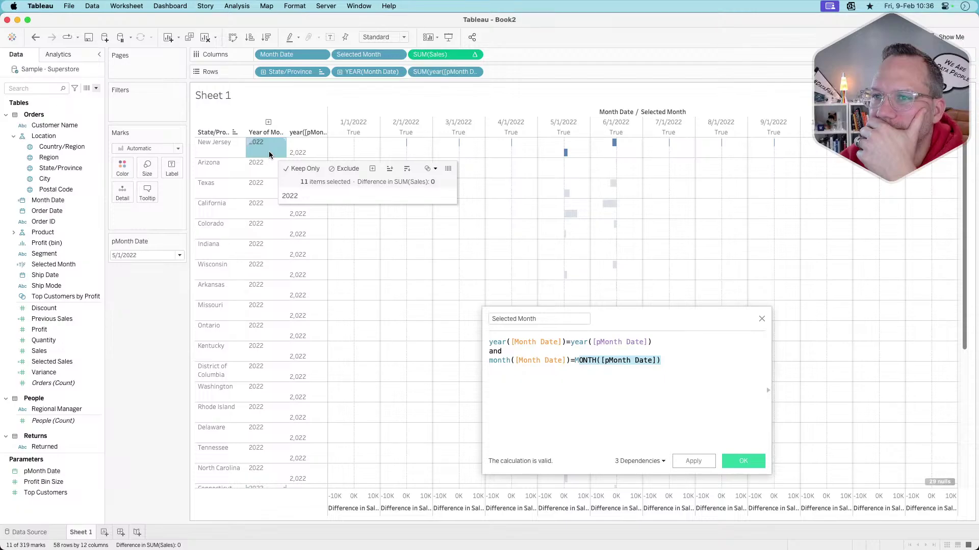
click(305, 145)
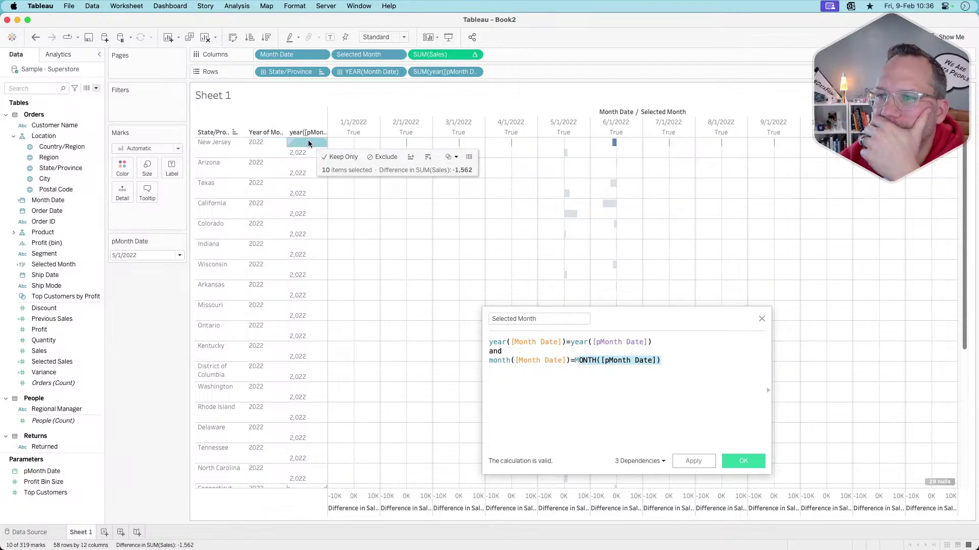
right_click(307, 144)
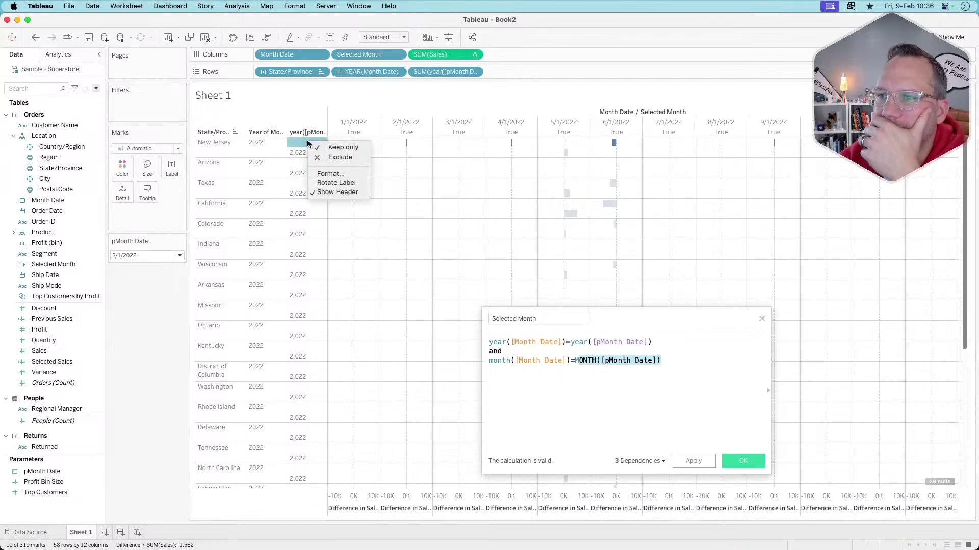
click(296, 145)
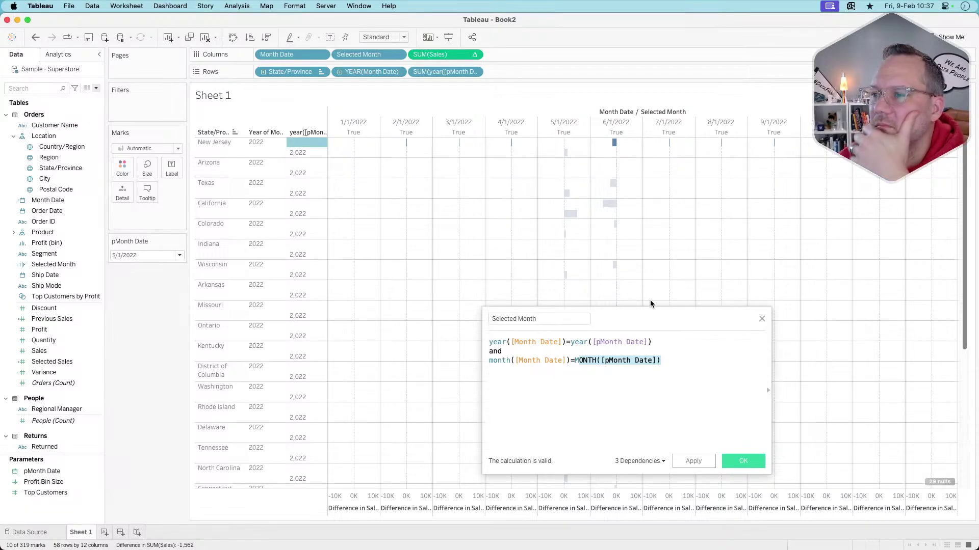
Close the Selected Month calculation and remove Selected Month, the year([pMonth Date]) expression and YEAR(Month Date) from the view.
click(761, 320)
drag(365, 59, 128, 341)
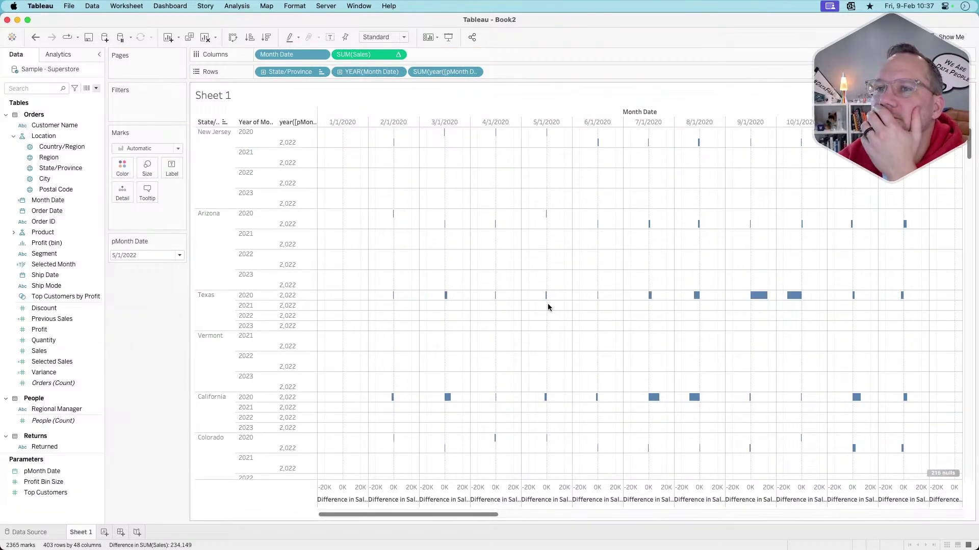
drag(461, 76, 130, 314)
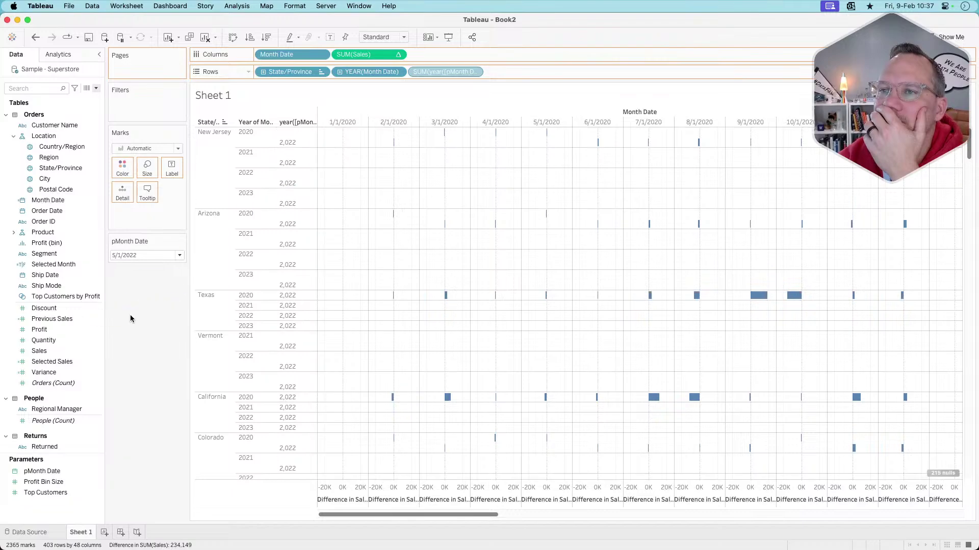
drag(374, 67, 150, 311)
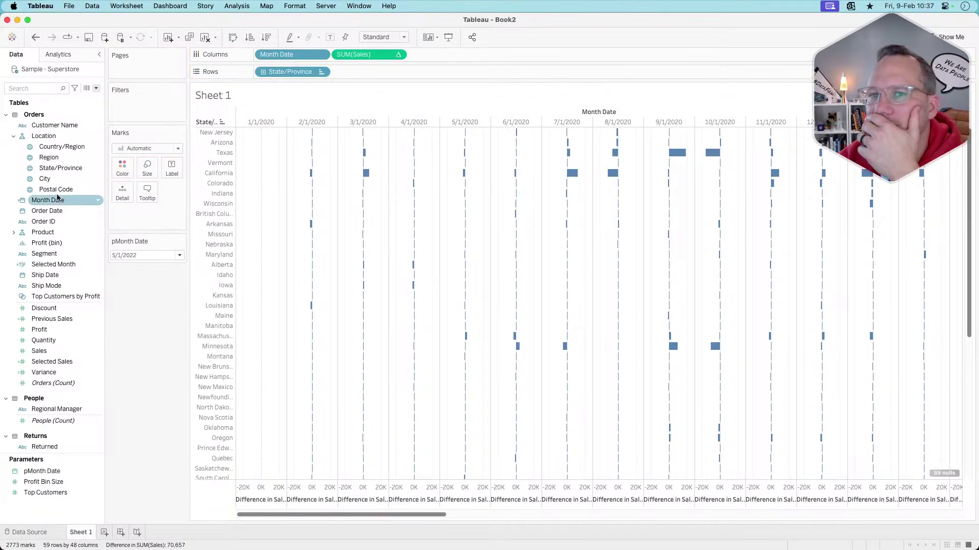
Replace Month Date on Columns with Order Date, shown as a custom Month / Year date part.
drag(49, 211, 295, 55)
click(321, 55)
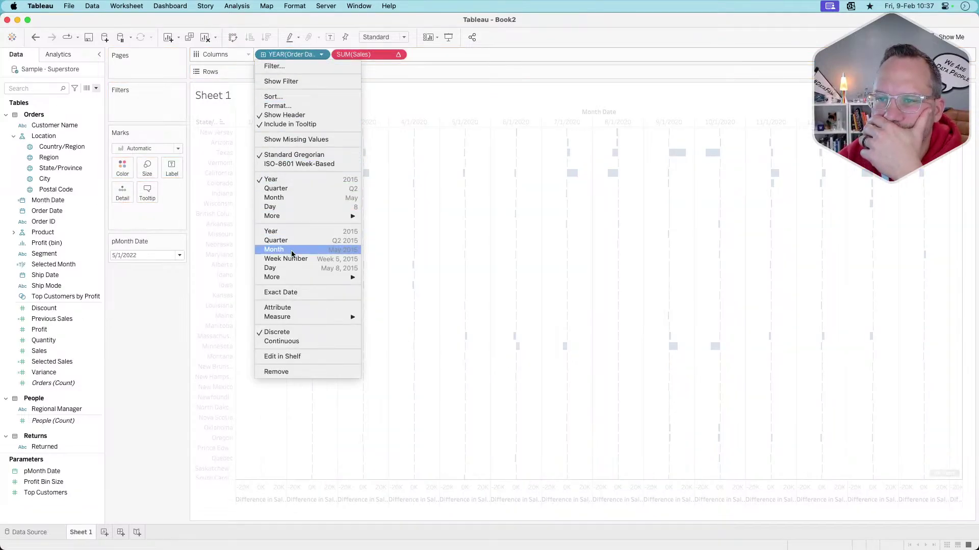
mouse_move(321, 216)
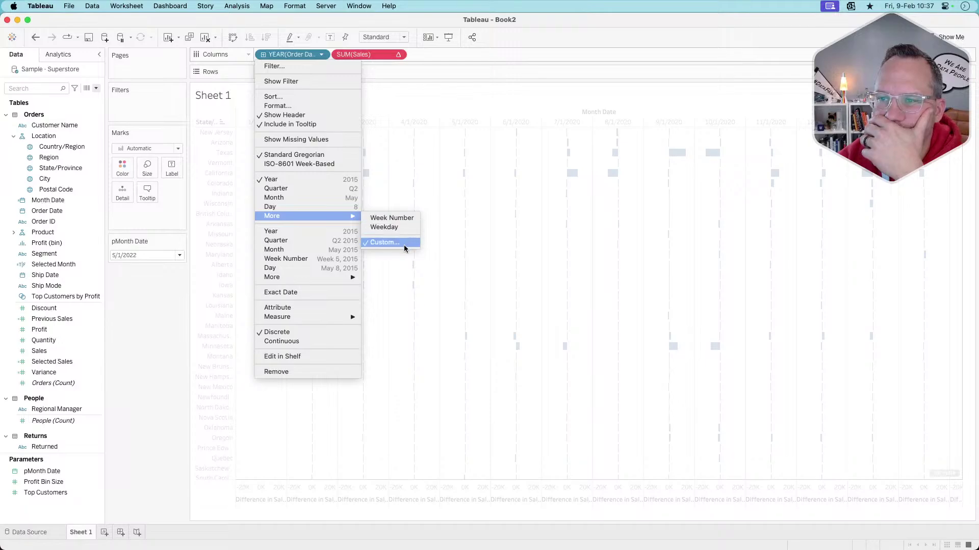
click(384, 242)
click(492, 271)
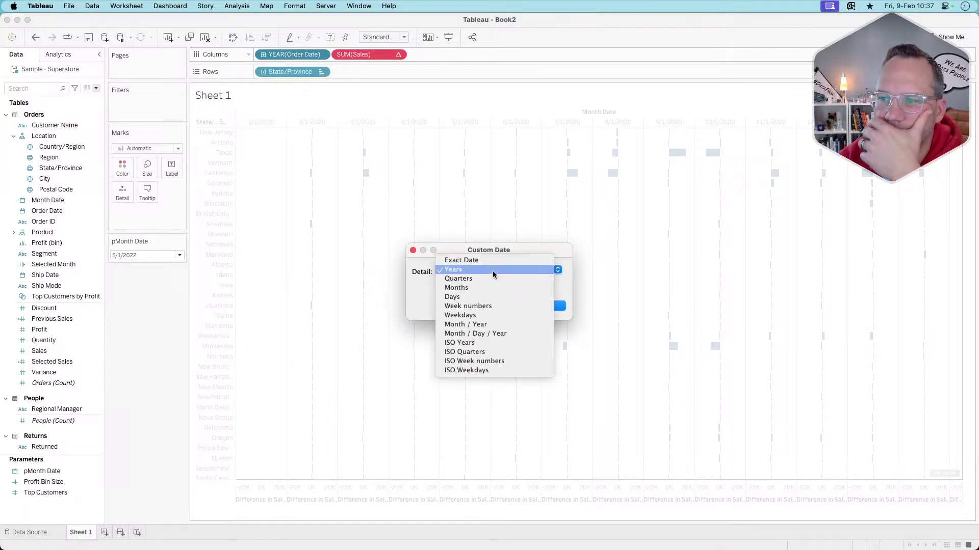
click(482, 323)
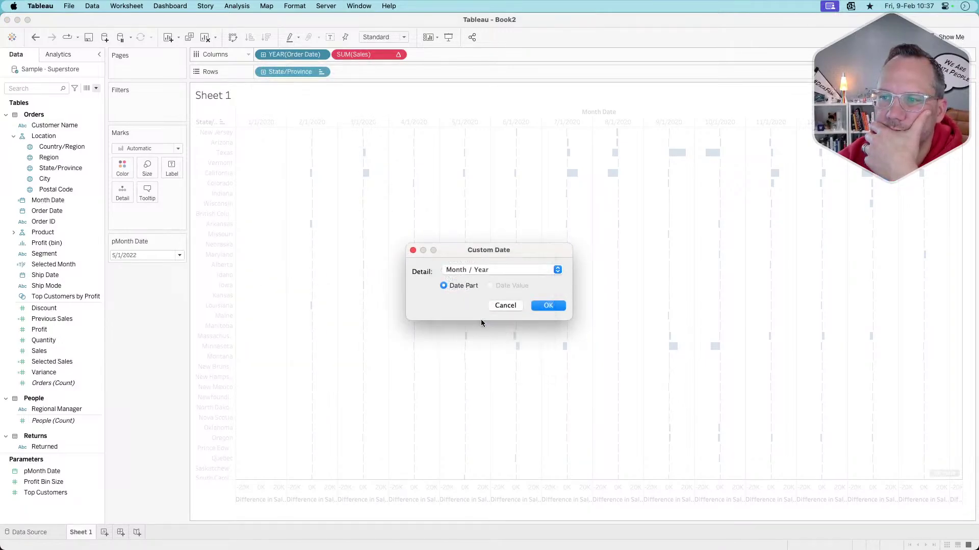
click(542, 307)
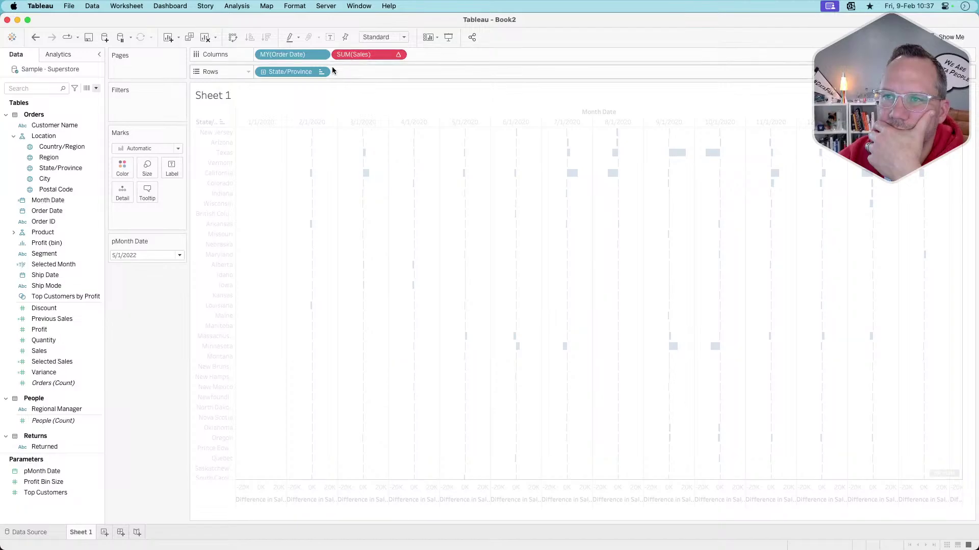
Set the Sales table calculation to compute over Month, Year of Order Date first and State/Province second, at the Month, Year of Order Date level.
click(398, 55)
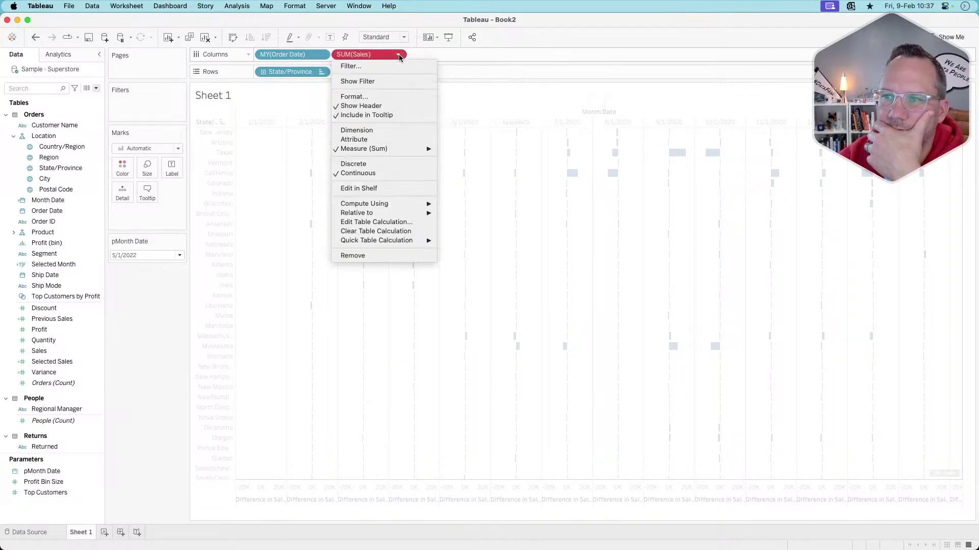
click(377, 222)
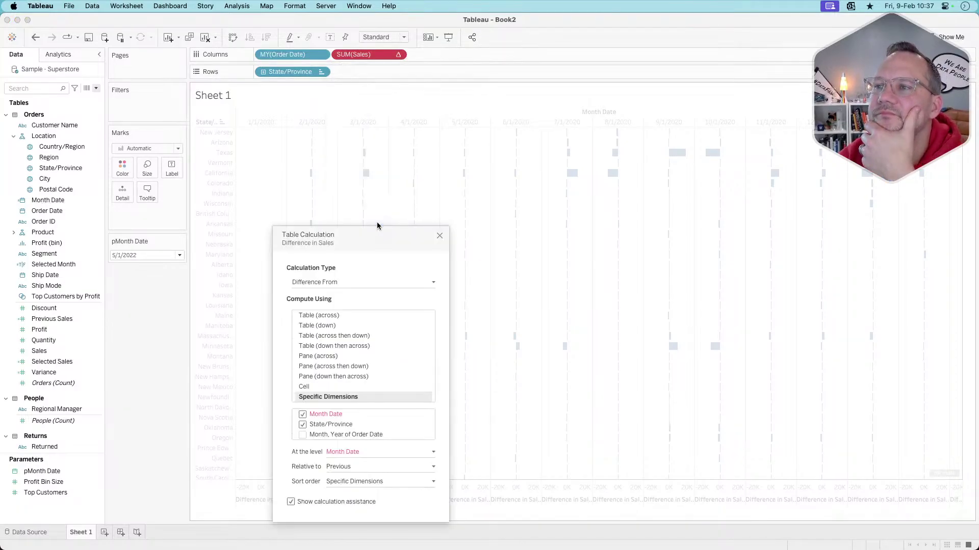
click(303, 415)
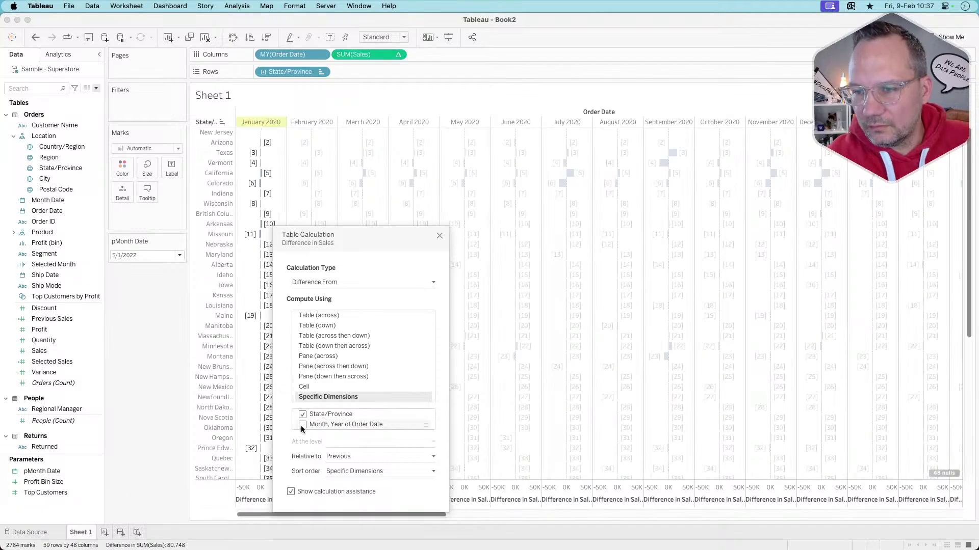
click(303, 425)
drag(321, 425, 326, 414)
click(353, 441)
click(355, 459)
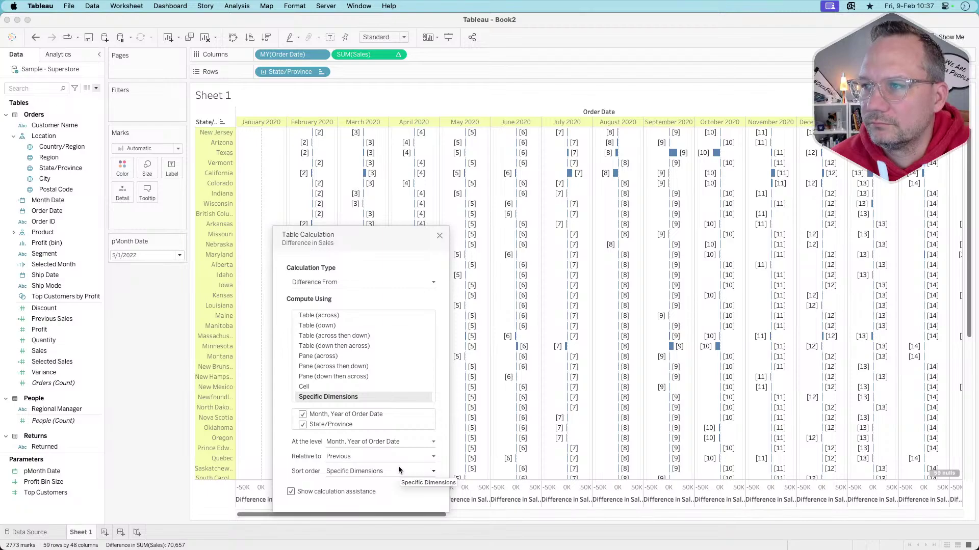
click(439, 235)
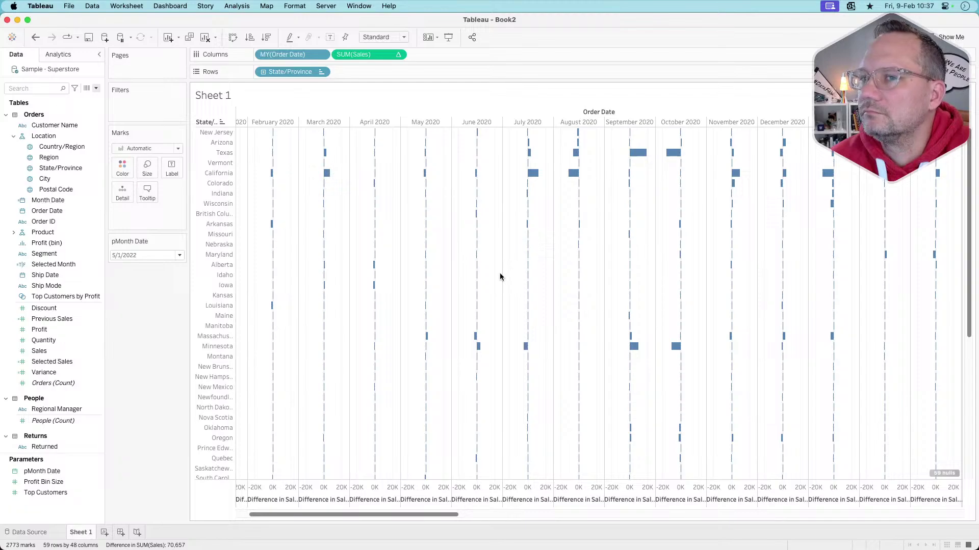
Examine the states' monthly sales differences around April and May 2022.
scroll(500, 277, right, 2)
scroll(499, 277, right, 10)
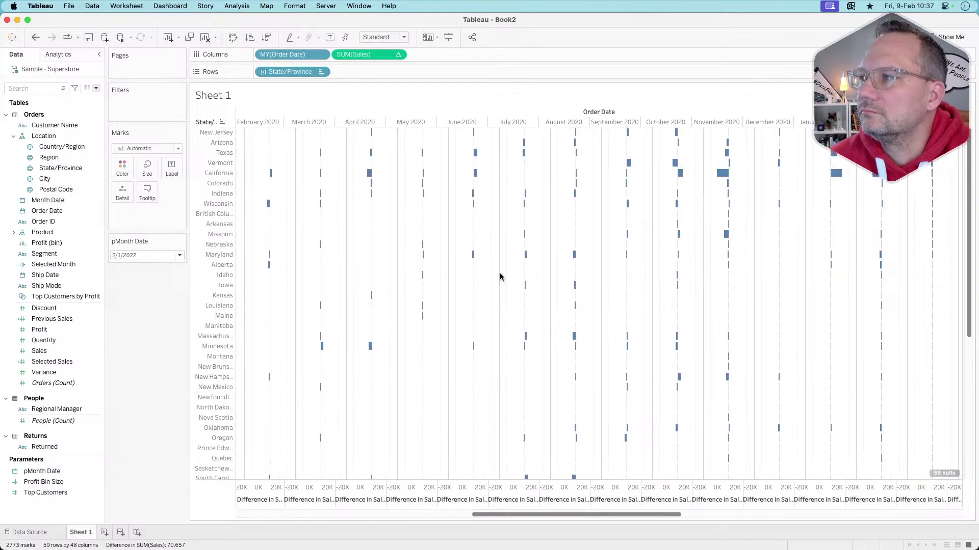
scroll(499, 275, right, 8)
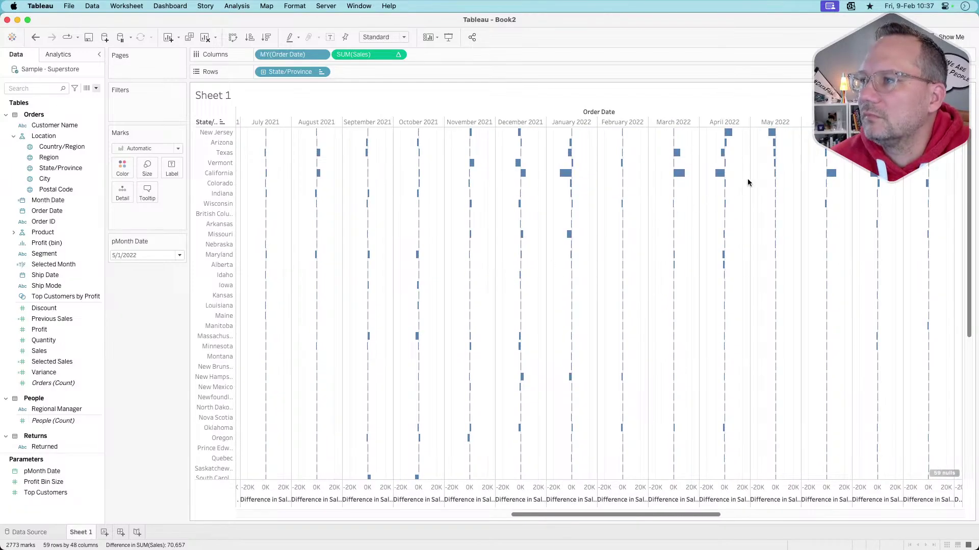
mouse_move(768, 134)
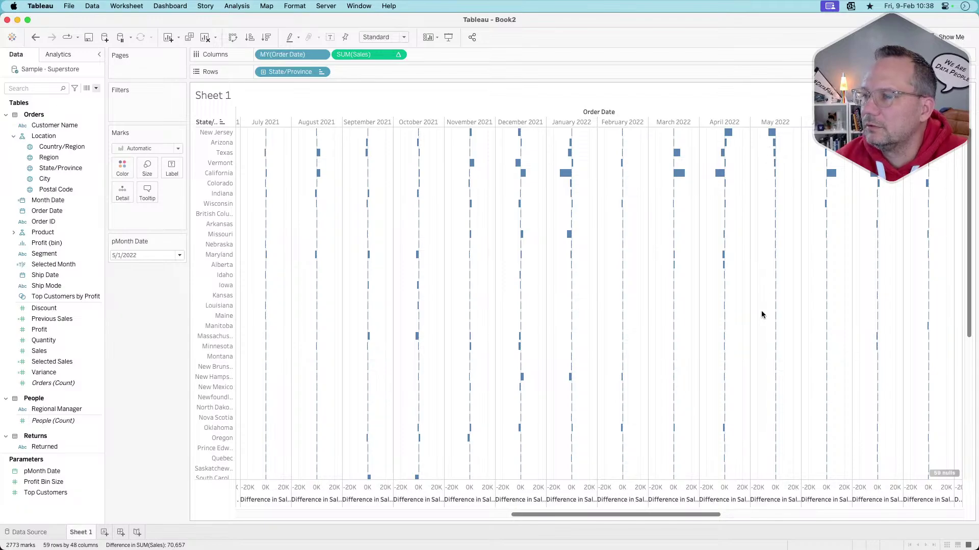
Review the formula of the Selected Month calculated field and close it without changes.
click(60, 373)
right_click(57, 266)
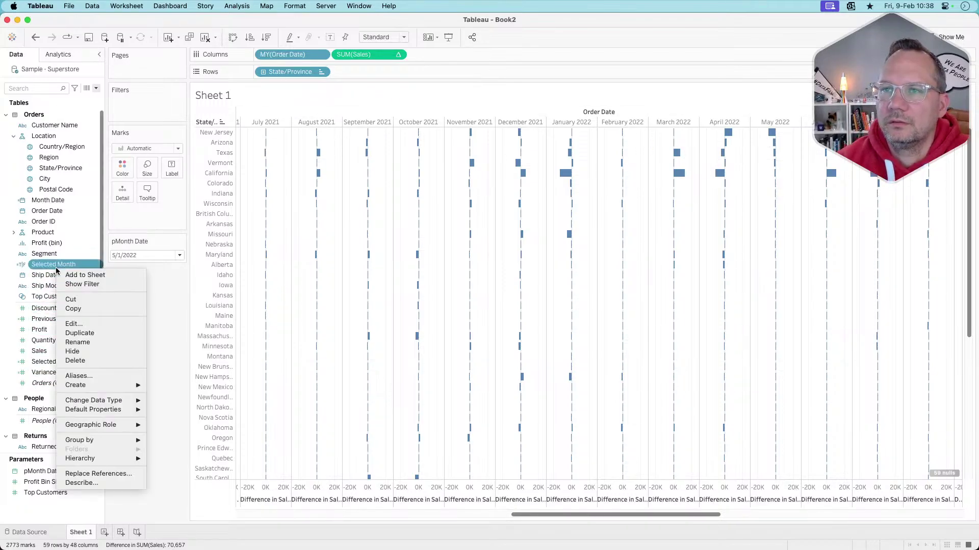
click(74, 324)
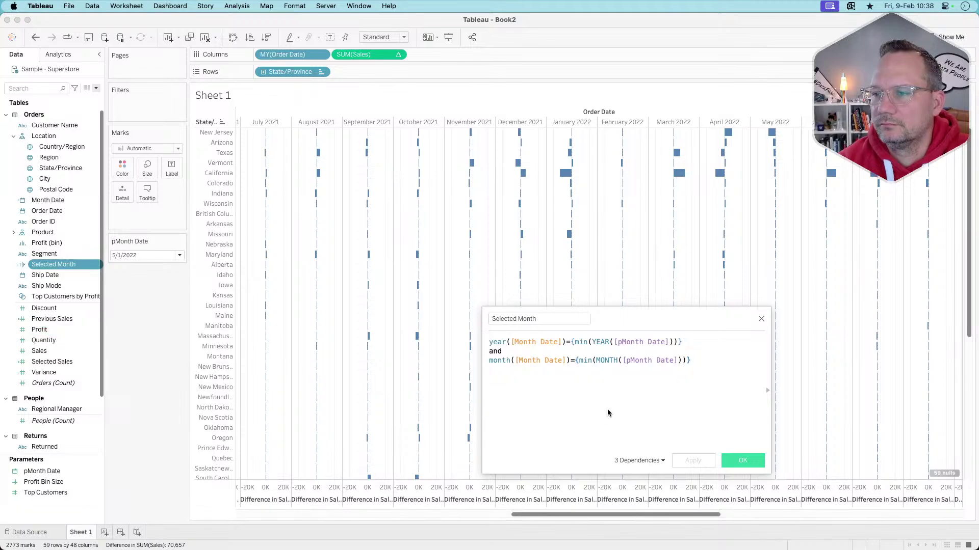
click(761, 320)
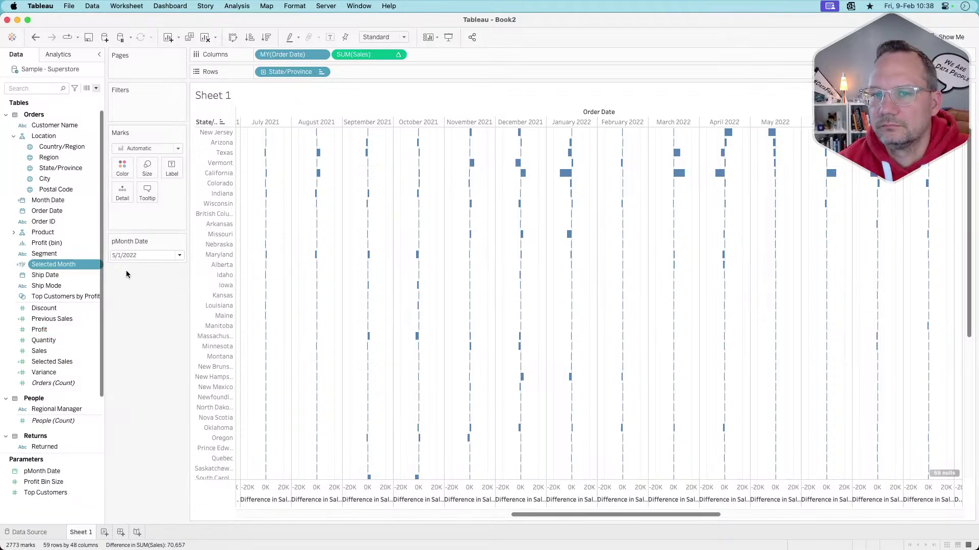
drag(55, 268, 178, 316)
Switch to the Workout Wednesday page in Arc, open the challenge's linked Tableau Public visualization in split view, and hide the sidebar.
mouse_move(306, 541)
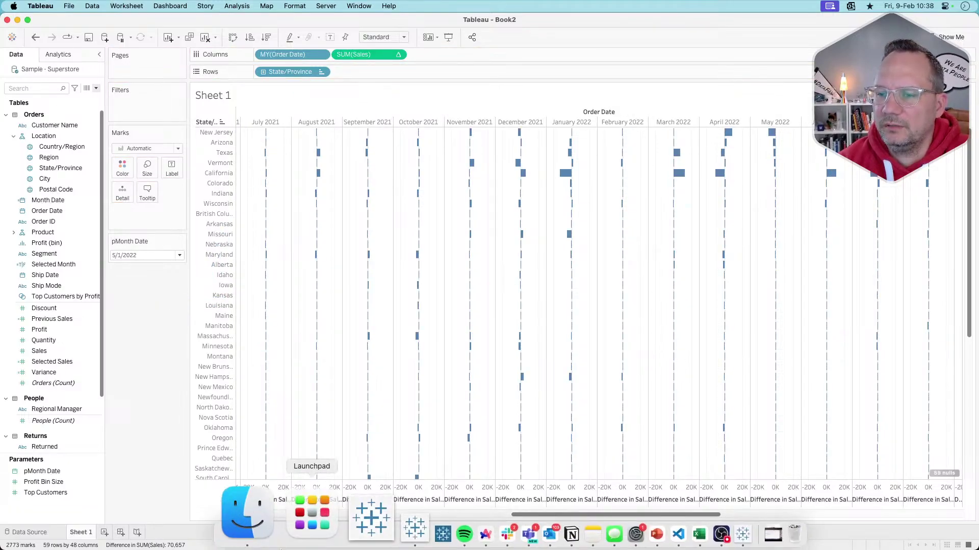
click(393, 523)
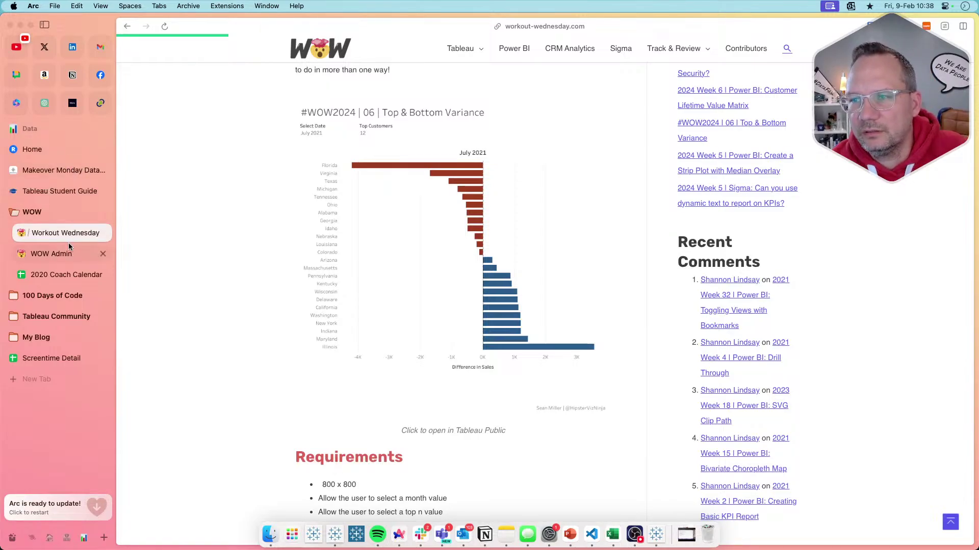
right_click(397, 259)
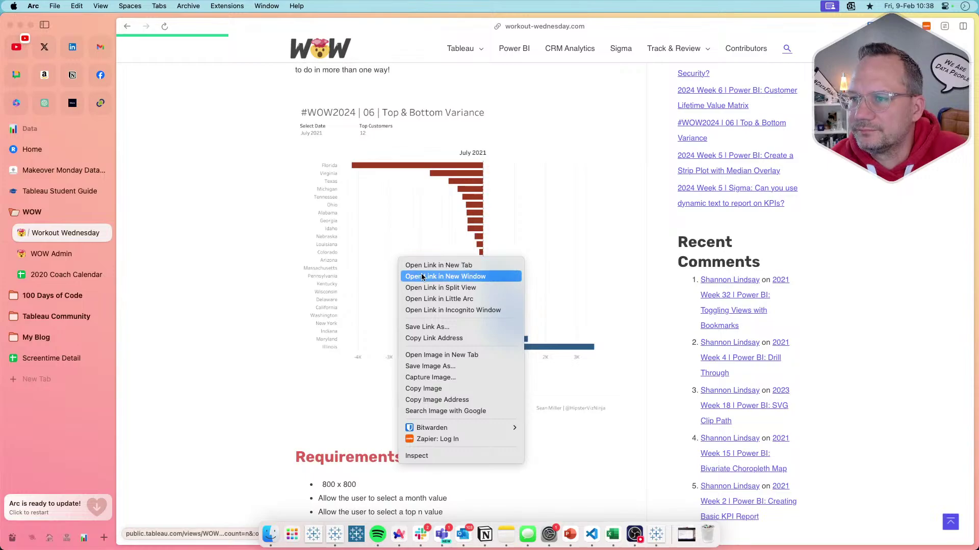
click(428, 287)
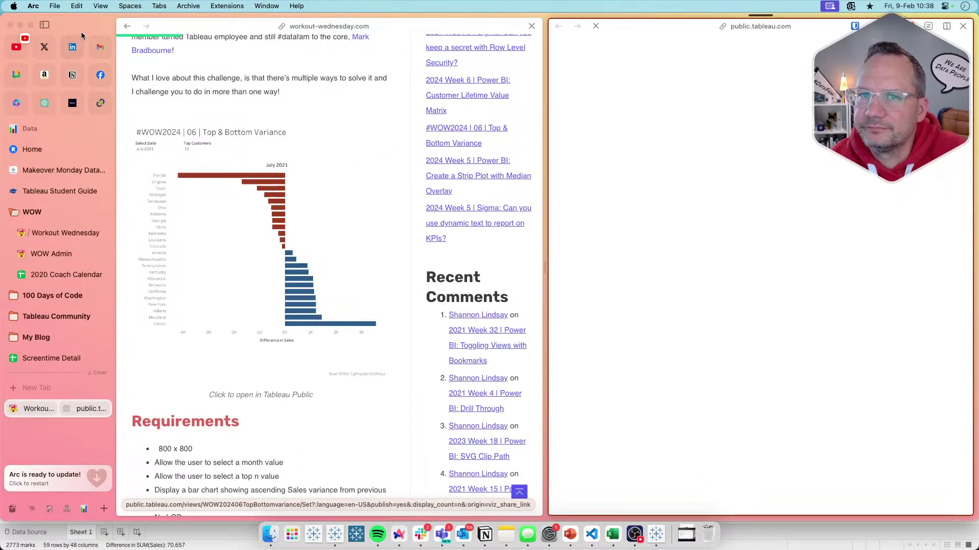
click(45, 25)
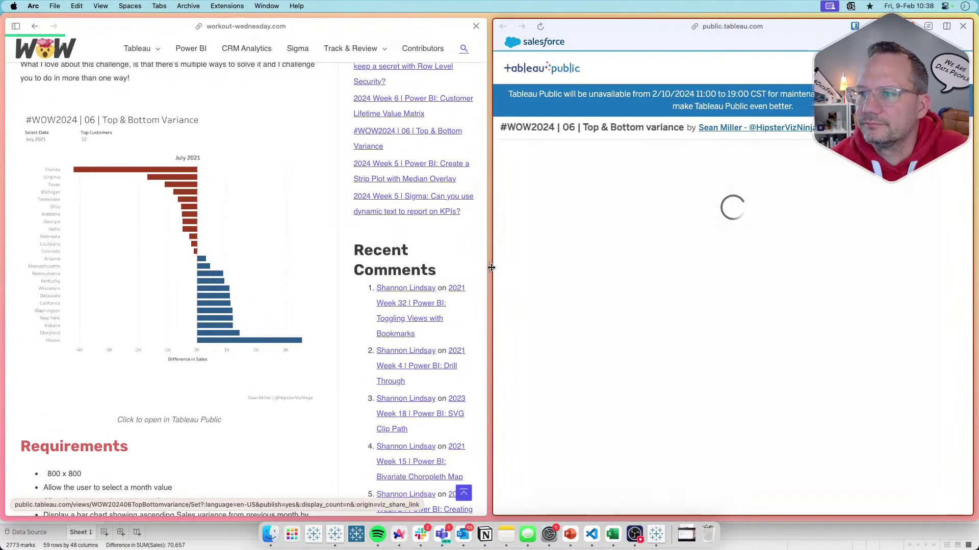
Enlarge the Tableau Public visualization beside the challenge page and go to the Sets worksheet behind its dashboard.
drag(492, 271, 256, 277)
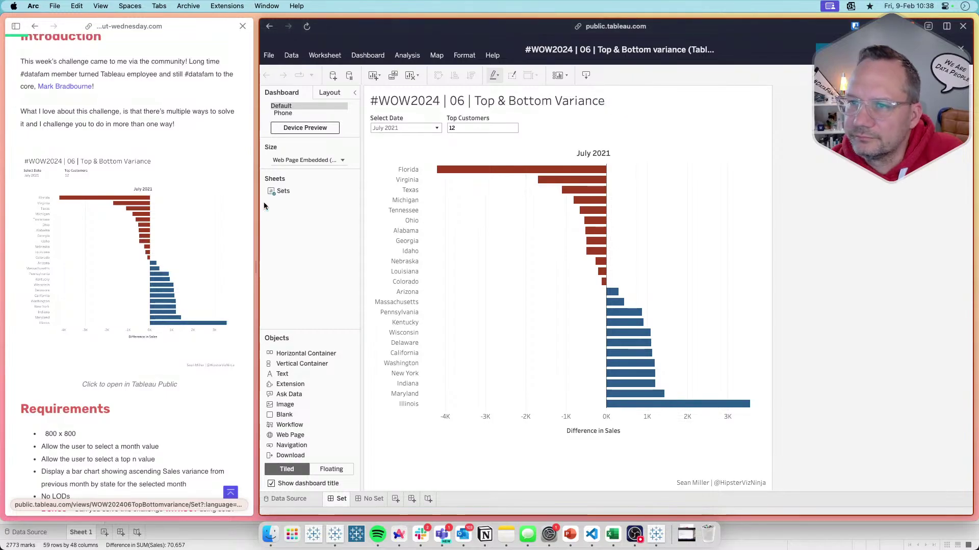
click(673, 225)
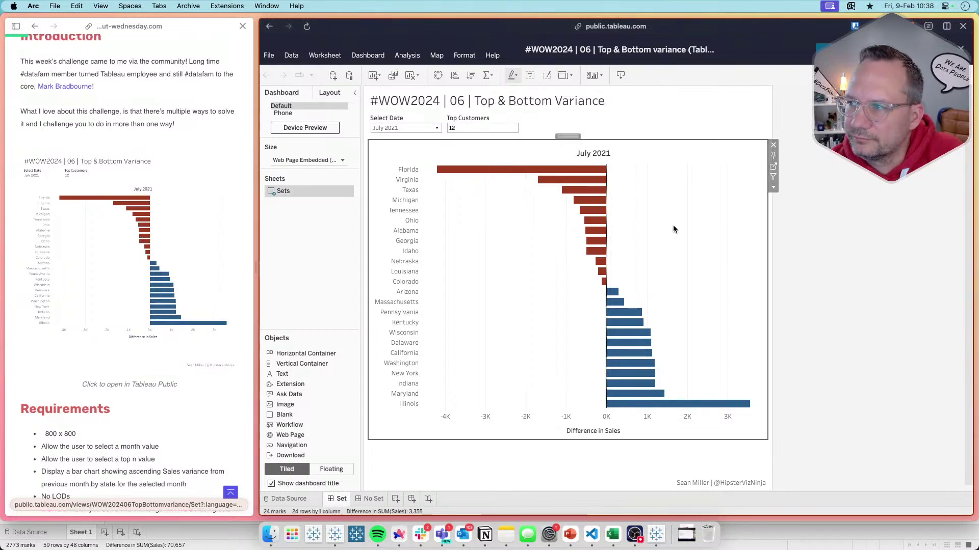
click(778, 163)
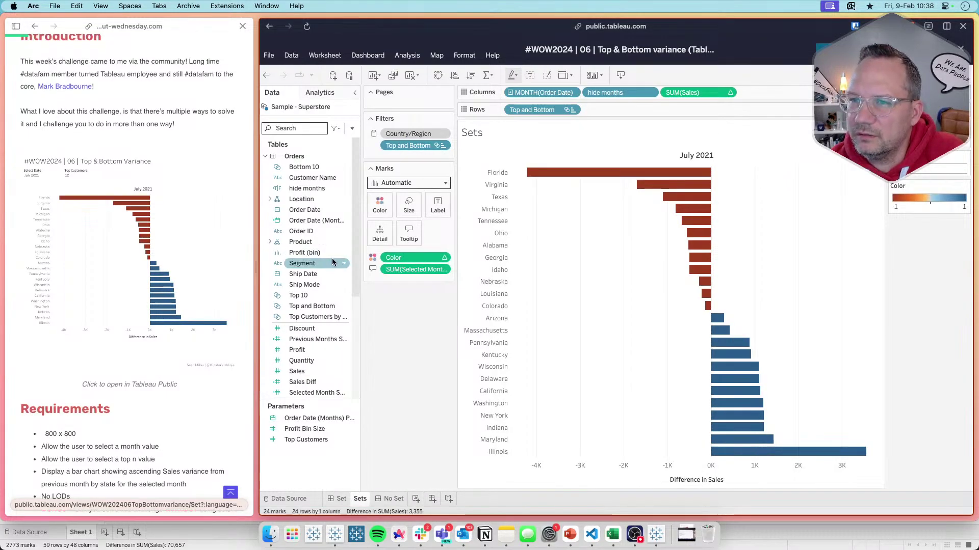
Open the hide months calculated field of the published workbook for editing and copy its entire formula.
click(345, 188)
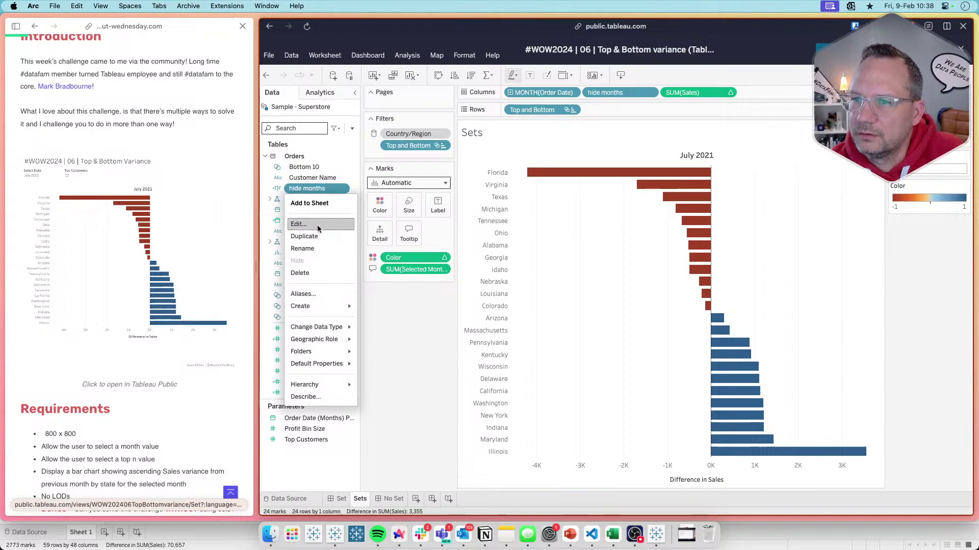
click(318, 229)
scroll(559, 285, left, 3)
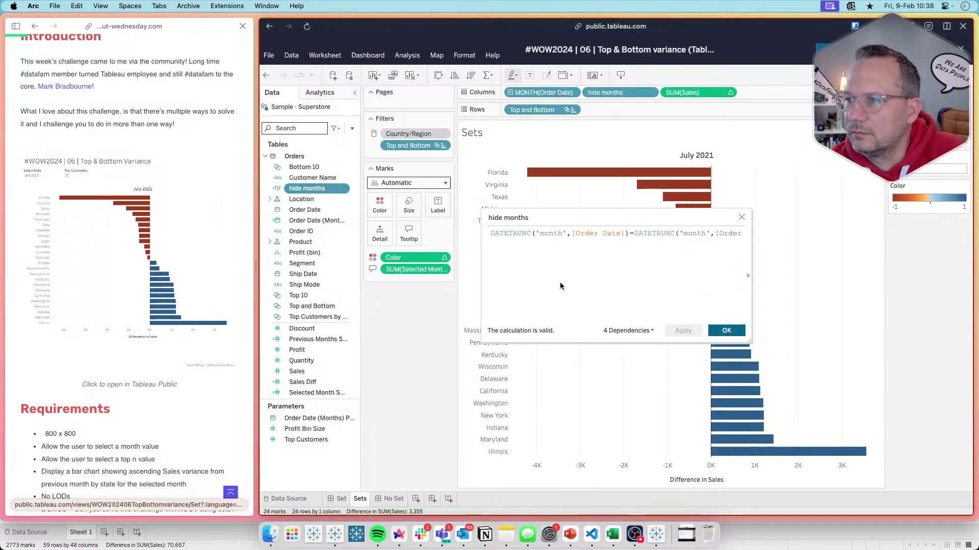
click(563, 235)
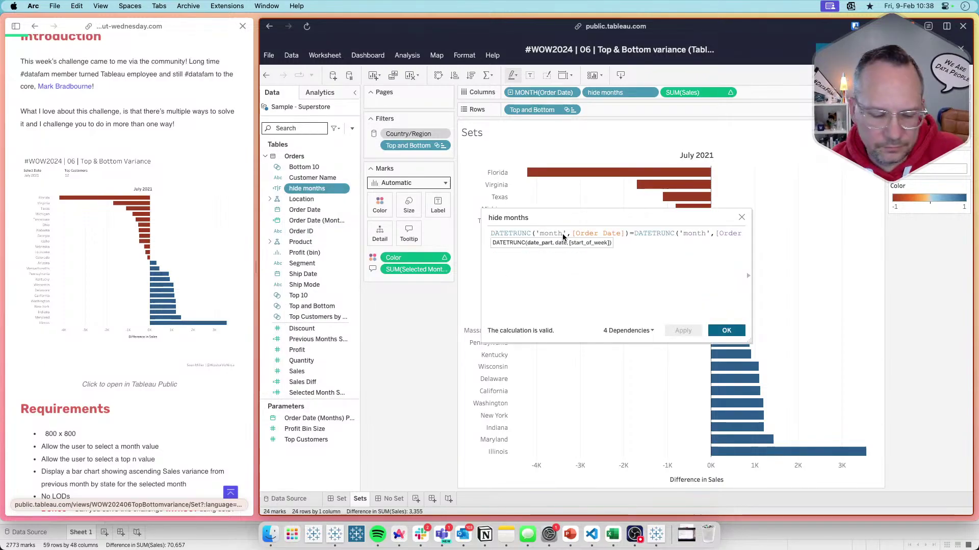
key(super+a)
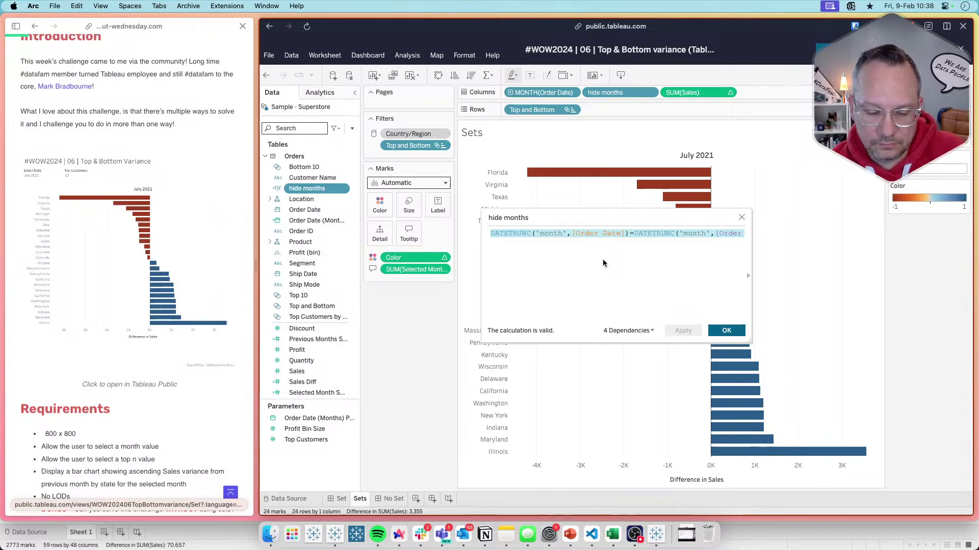
Switch to Tableau's Book2 and replace the Selected Month formula with DATETRUNC('month',[Order Date])=DATETRUNC('month',[Order Date (Months) Parameter]).
key(super+Tab)
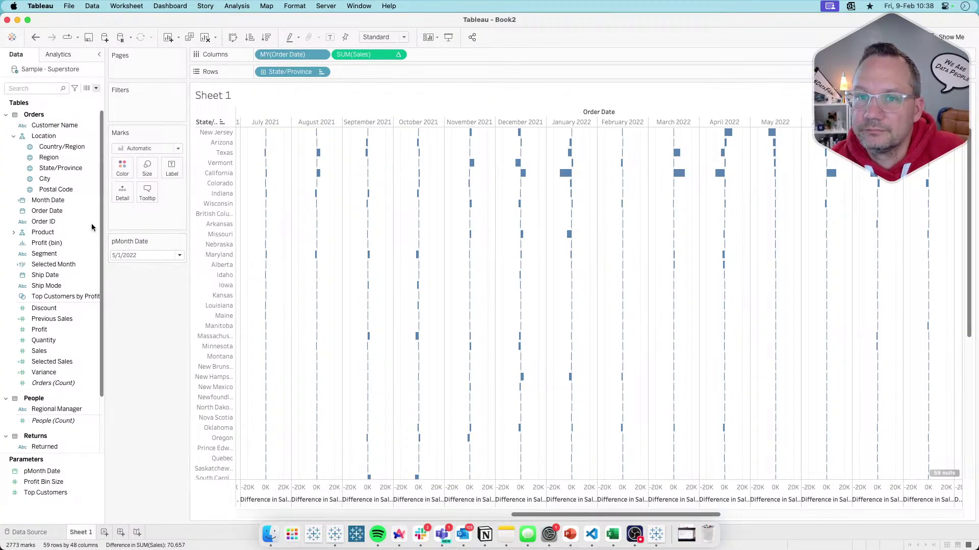
right_click(66, 263)
click(87, 316)
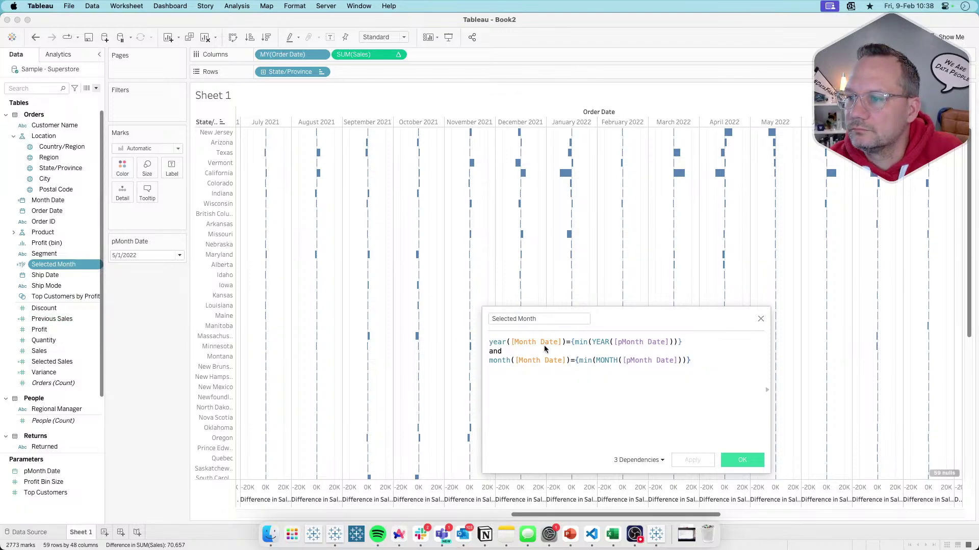
key(super+a)
text([Order Date]=DATETRUNC('month',[Order Date (Months) Parameter]))
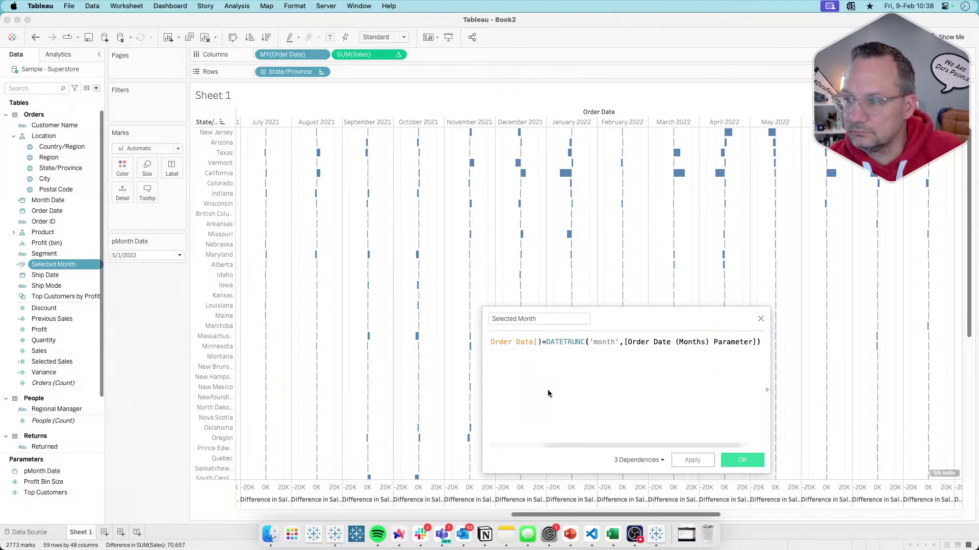
Replace the undefined parameter reference in the Selected Month formula with [pMonth Date] and apply the calculation.
click(543, 341)
scroll(544, 345, right, 1)
double_click(675, 343)
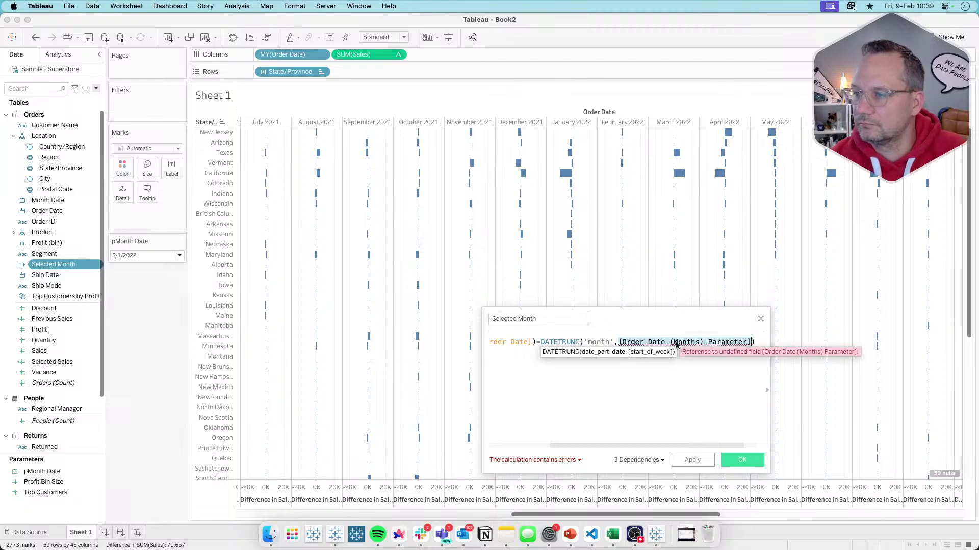
text(pM)
key(Return)
click(572, 362)
scroll(628, 360, left, 1)
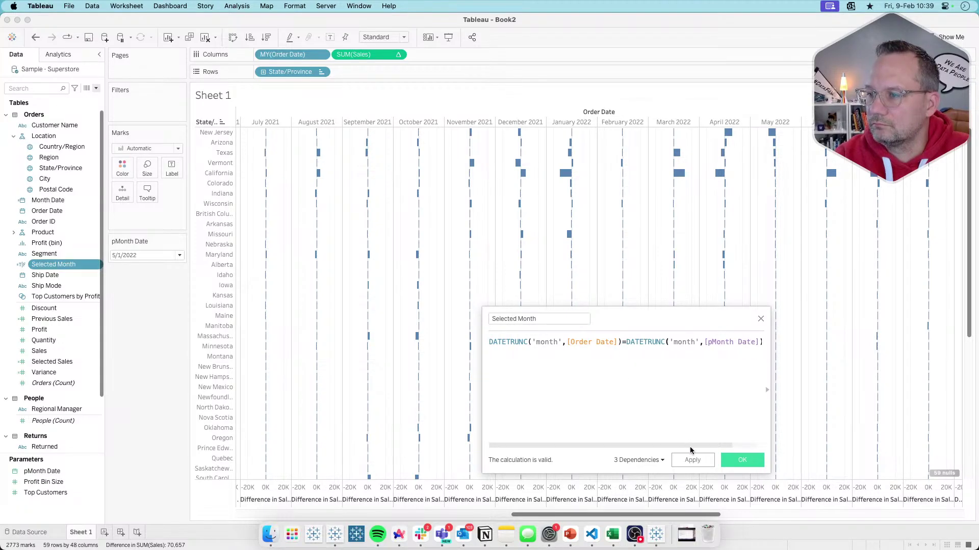
click(692, 460)
Add Selected Month to Columns between Order Date and Sales, and check the Order Date level used in the published Sets worksheet.
drag(56, 264, 333, 56)
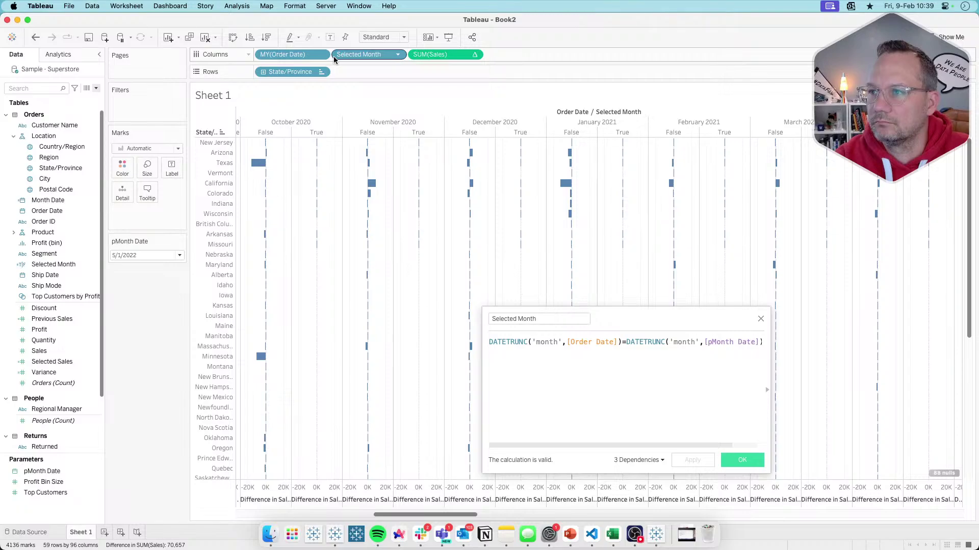
key(super+Tab)
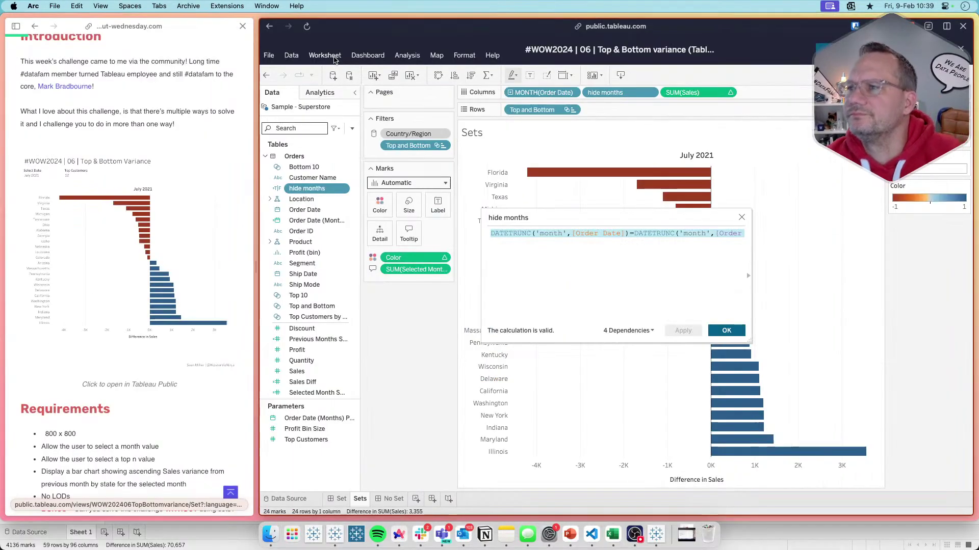
click(573, 94)
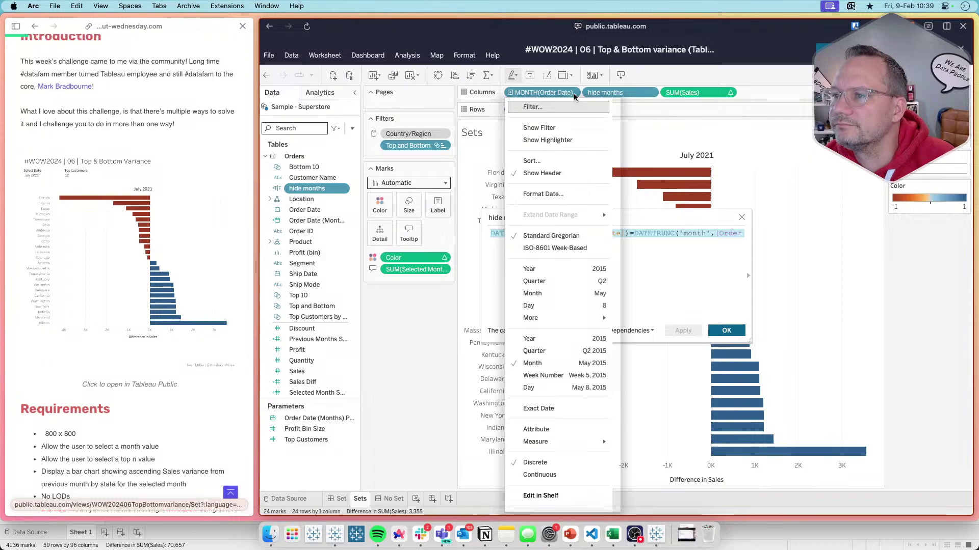
key(super+Tab)
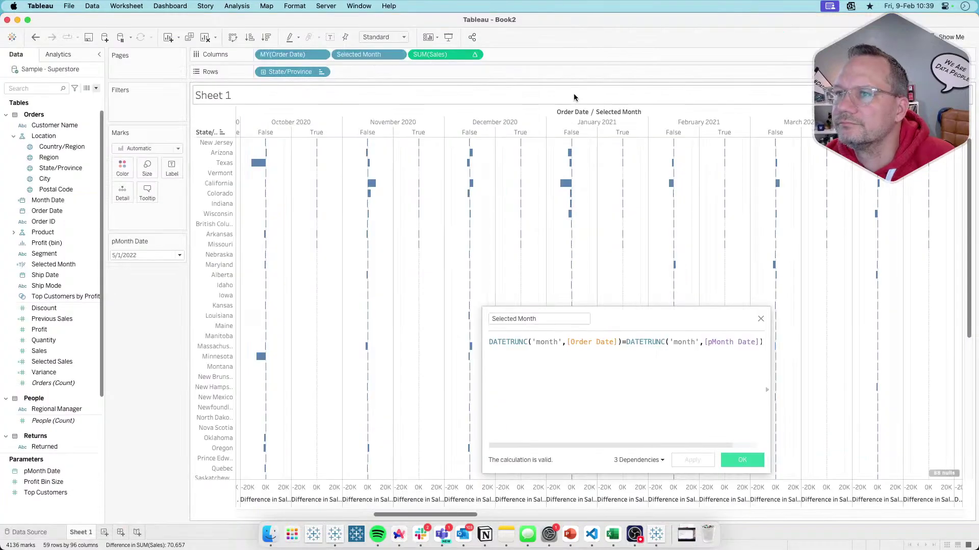
Change Order Date on Columns to a discrete month with year (May 2015 format) and place it before Selected Month.
click(321, 55)
click(301, 258)
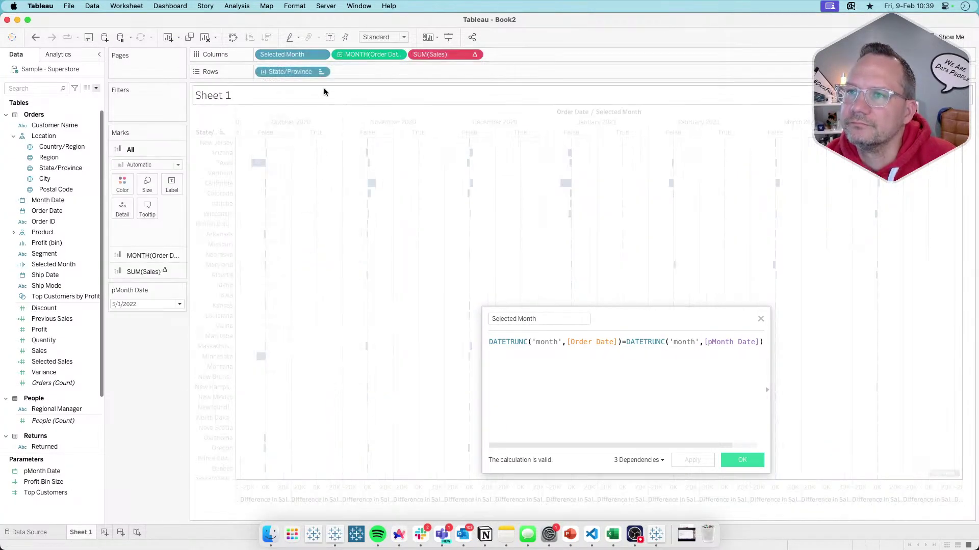
drag(399, 57, 301, 55)
click(397, 55)
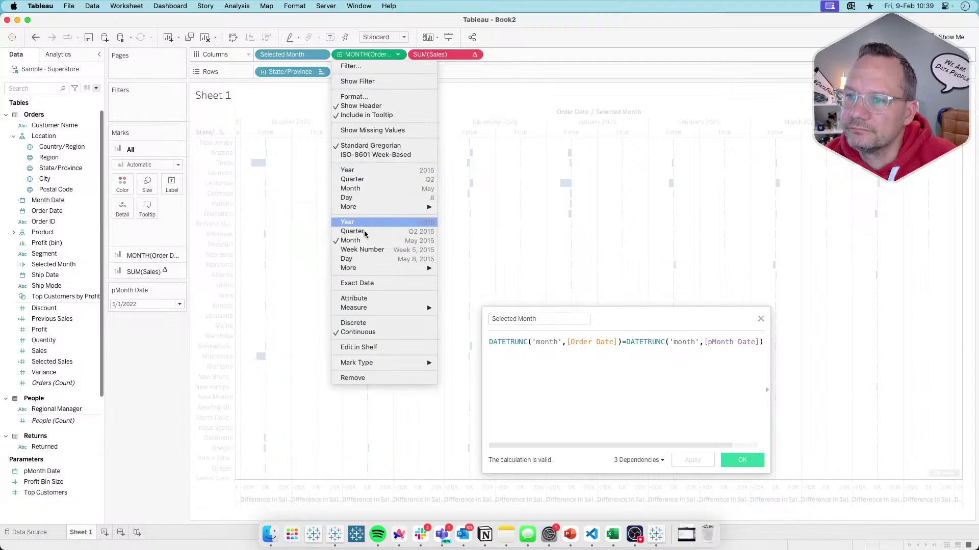
click(353, 323)
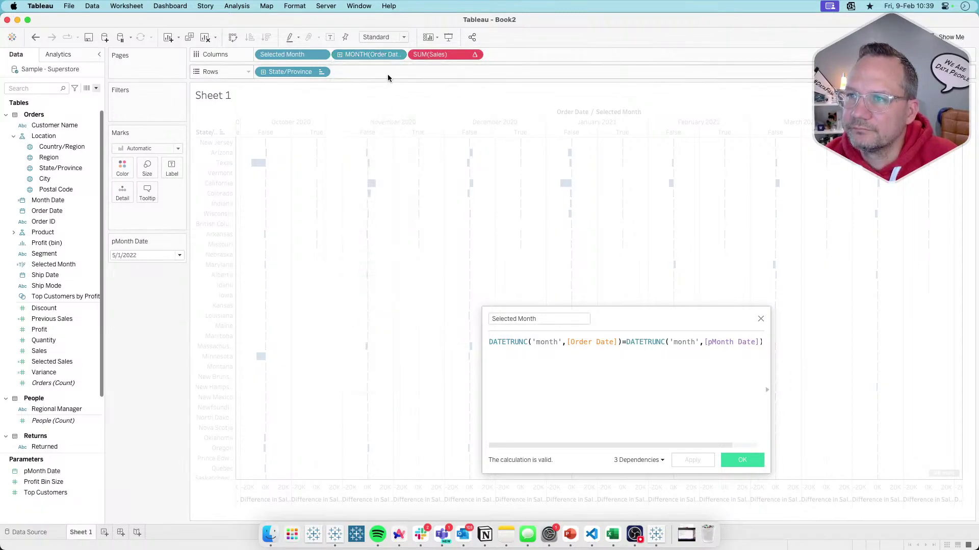
drag(370, 55, 268, 53)
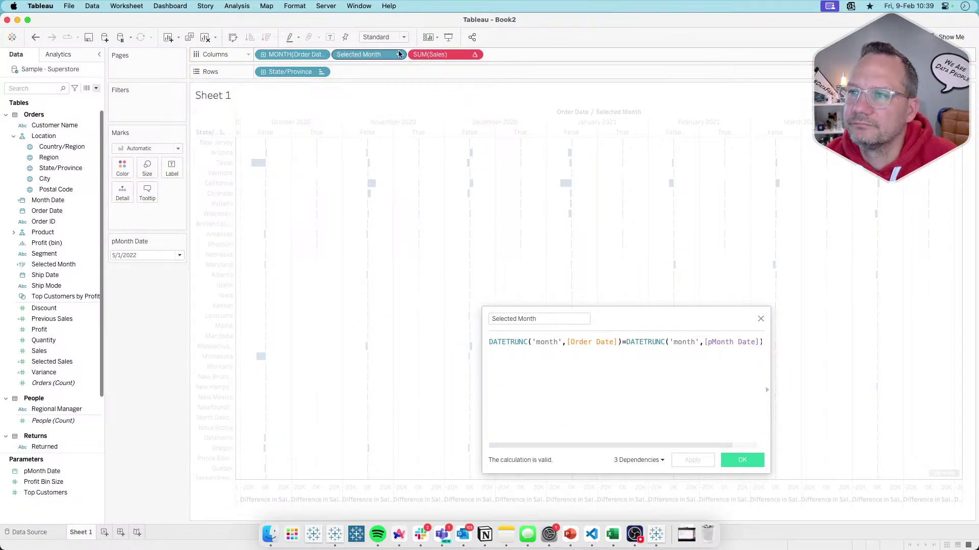
Compute the Sales table calculation over Month of Order Date, State/Province and Selected Month, at the Month of Order Date level, and close both dialogs.
click(475, 55)
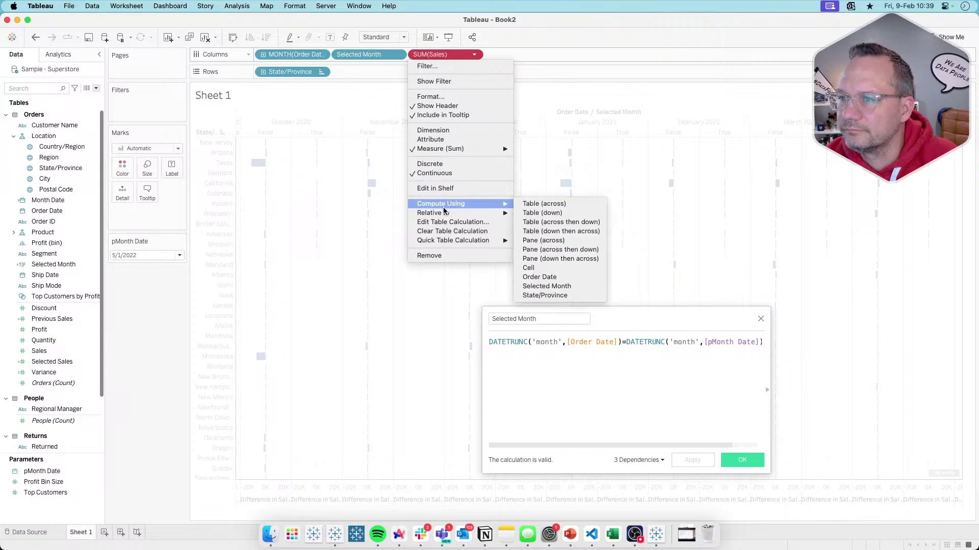
click(443, 222)
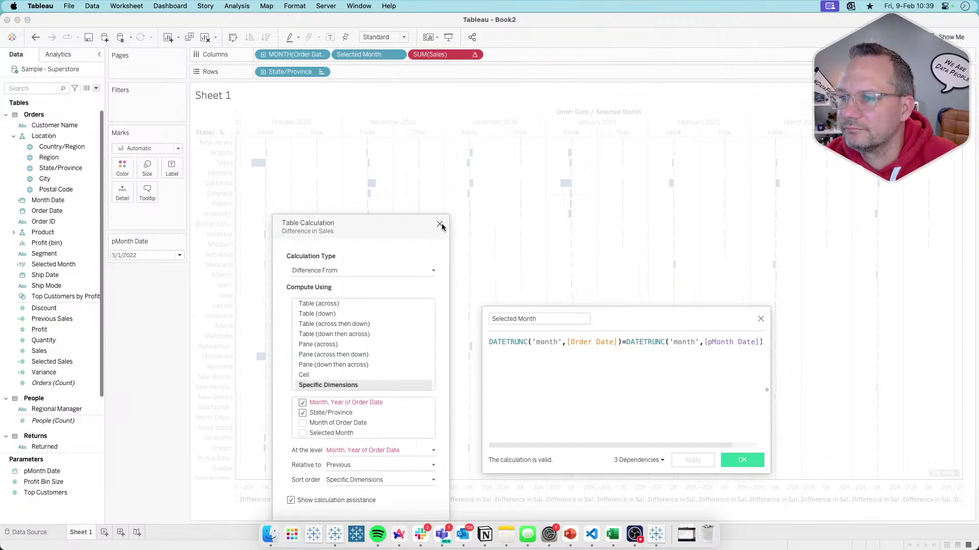
click(302, 403)
click(302, 413)
drag(321, 413, 315, 402)
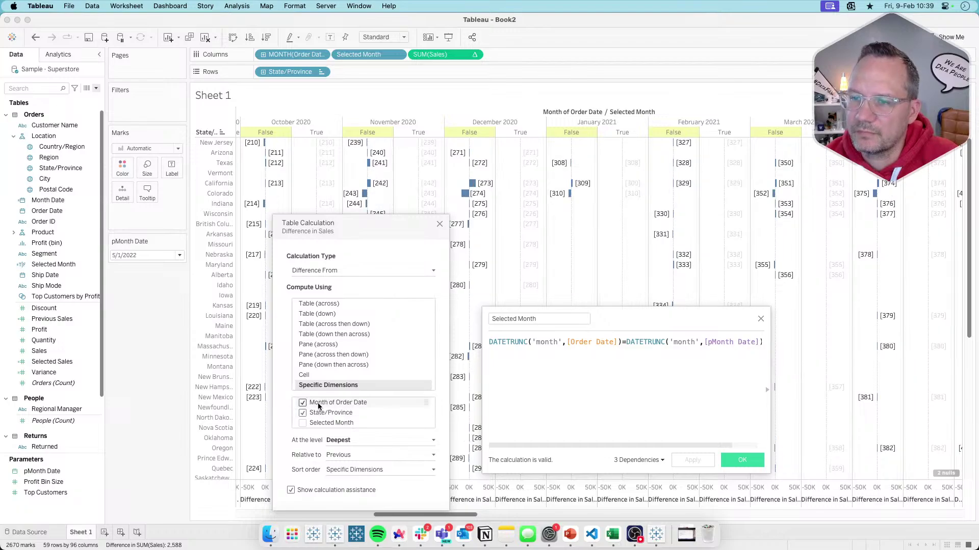
click(304, 424)
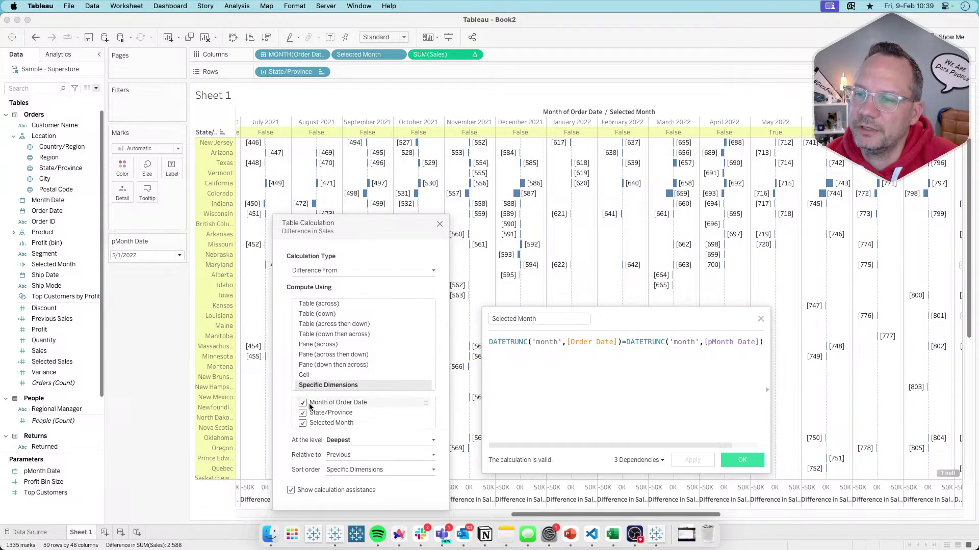
click(352, 441)
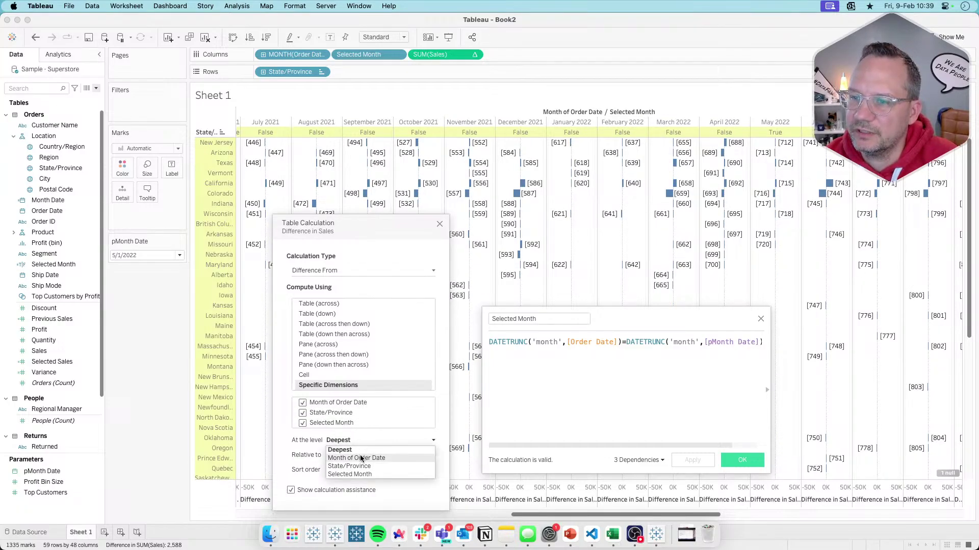
click(357, 459)
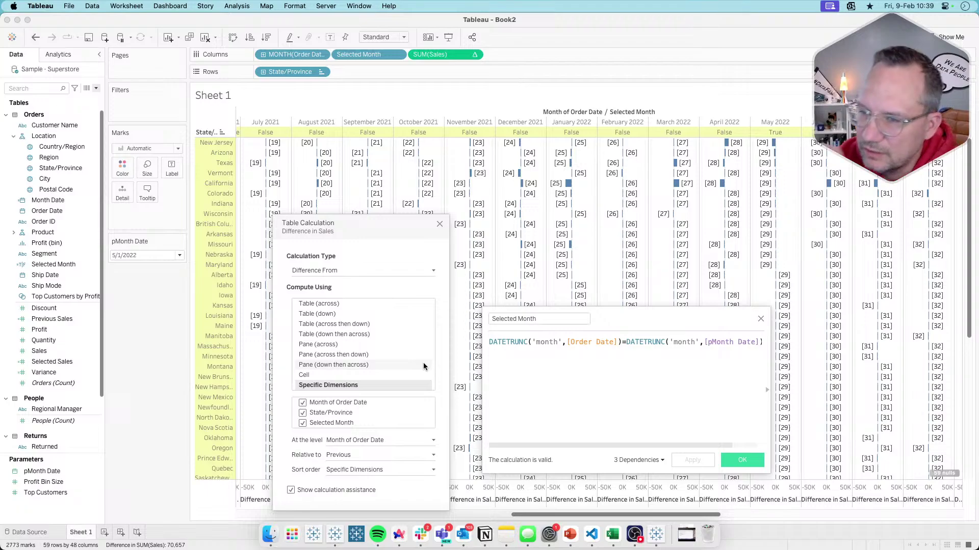
click(762, 320)
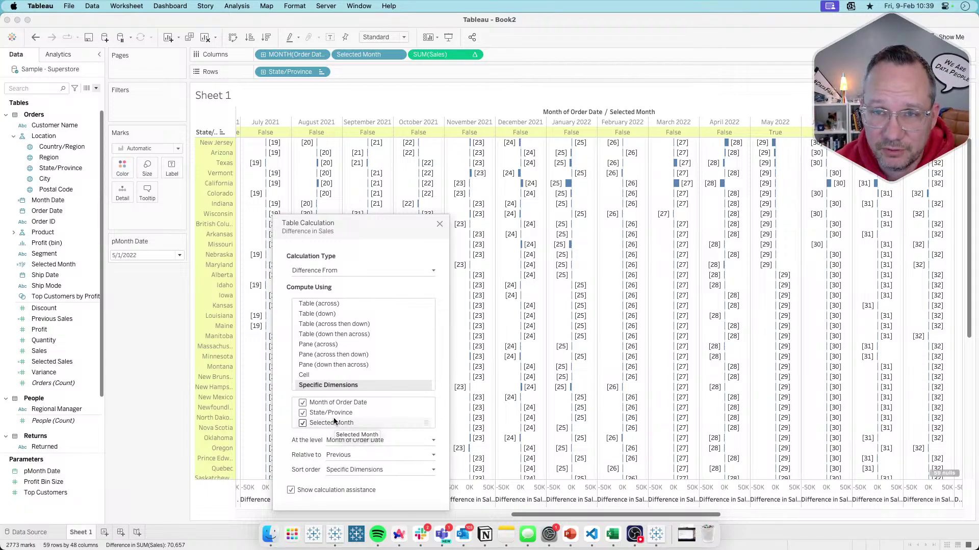
click(439, 224)
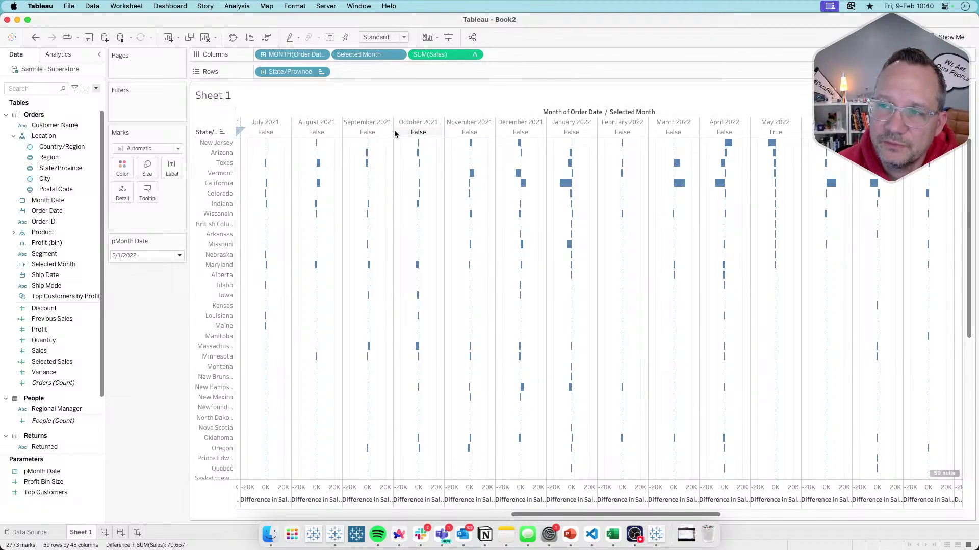
Hide the False columns of Selected Month and look through the states in the remaining chart.
right_click(407, 133)
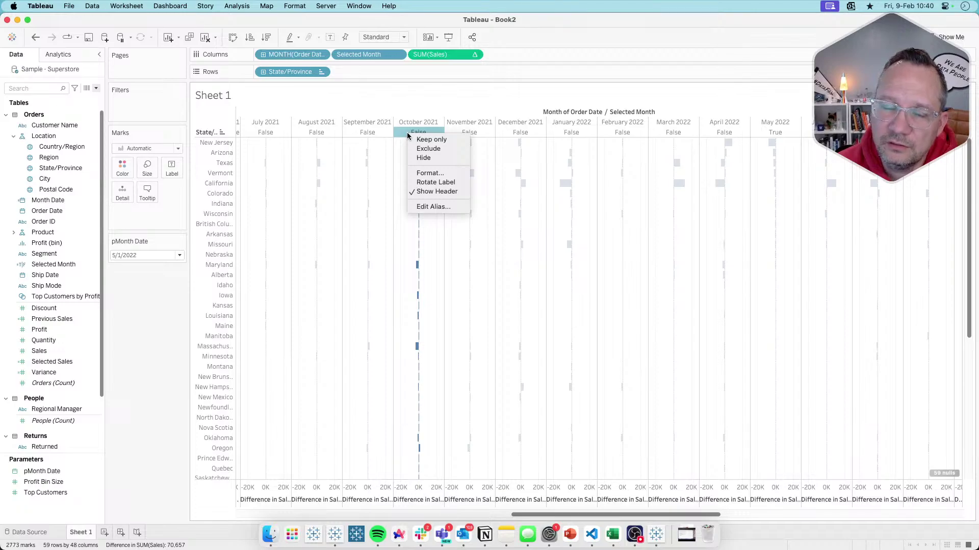
click(421, 160)
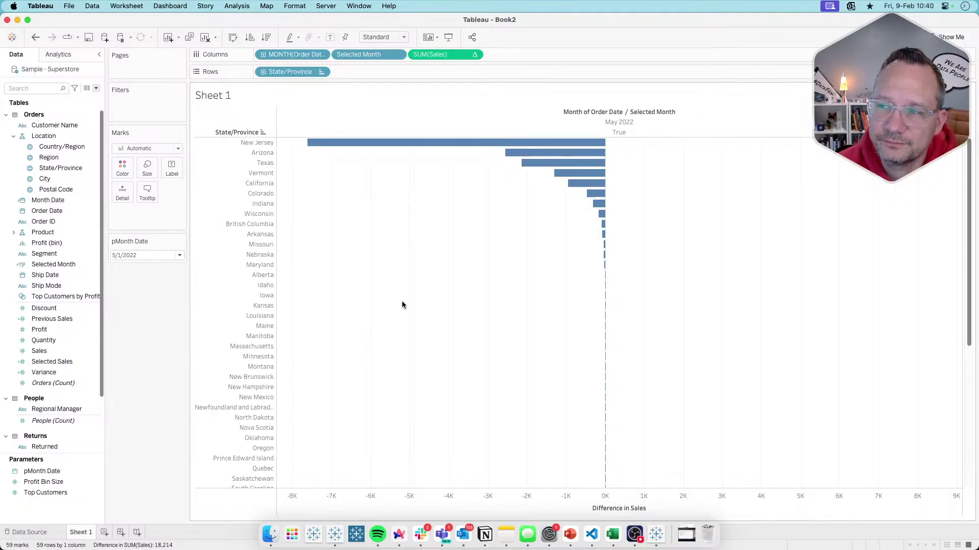
scroll(411, 305, down, 5)
scroll(413, 305, up, 5)
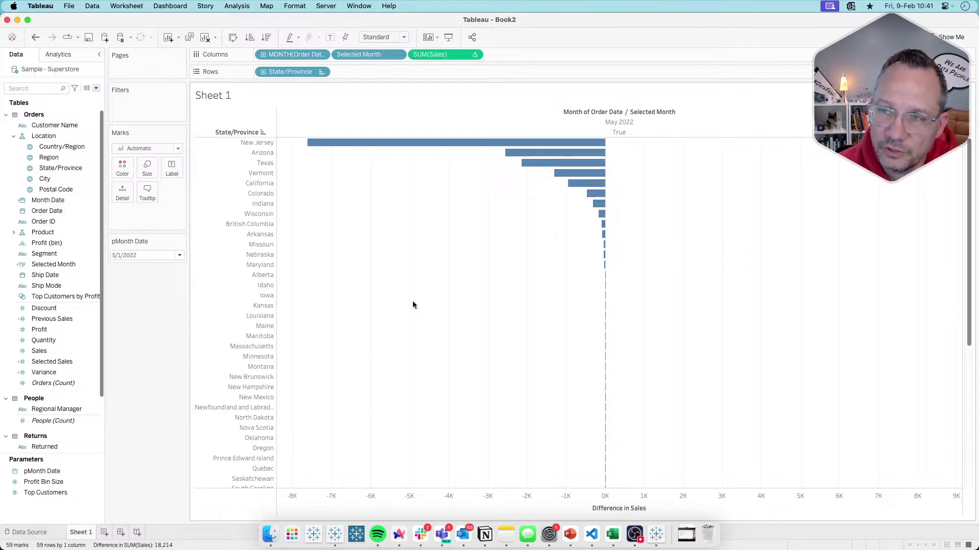
Test the month selection by setting the pMonth Date parameter to 6/1/2022 and to 9/1/2022.
click(141, 251)
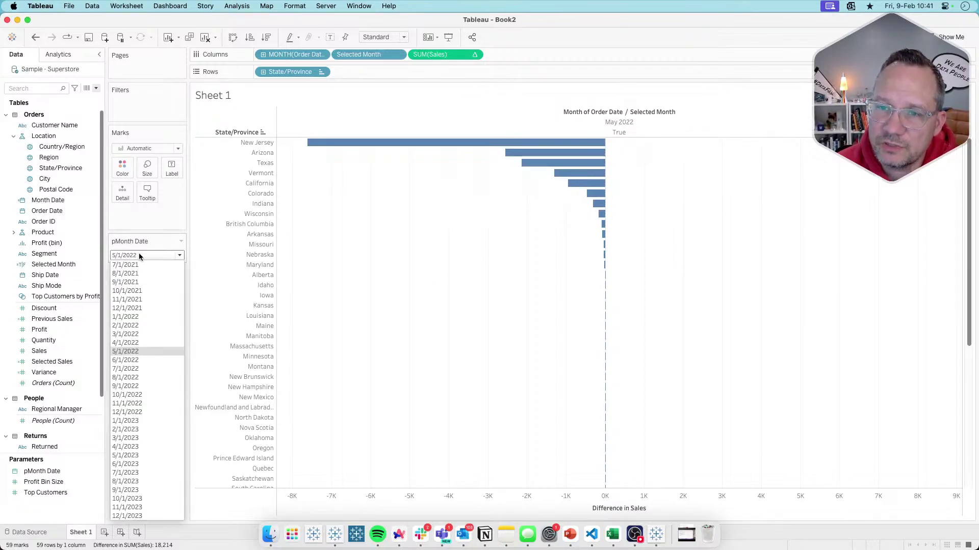
click(136, 357)
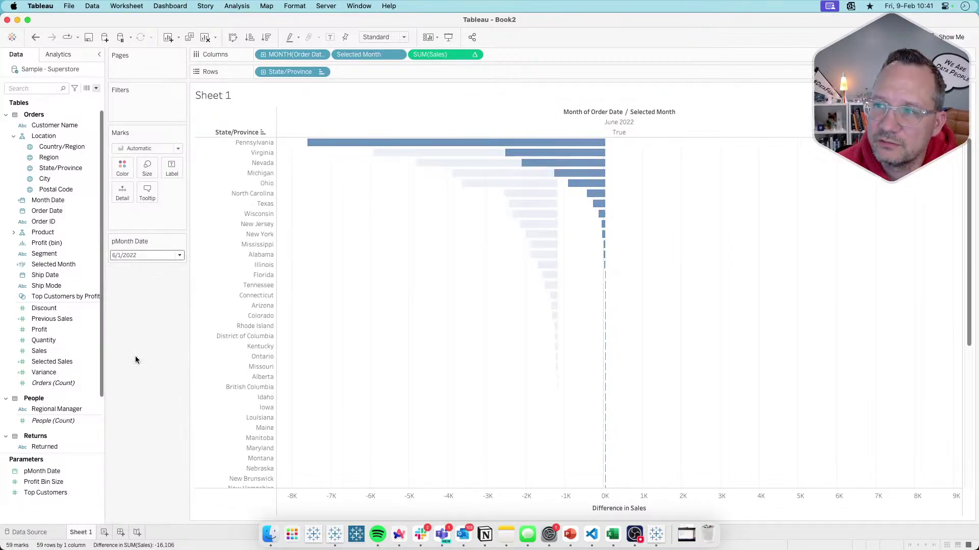
click(145, 255)
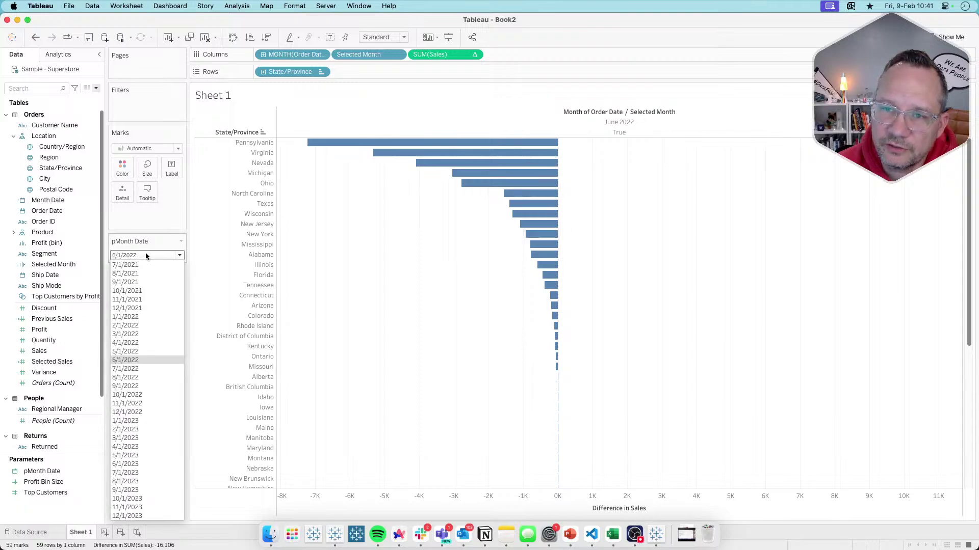
click(127, 387)
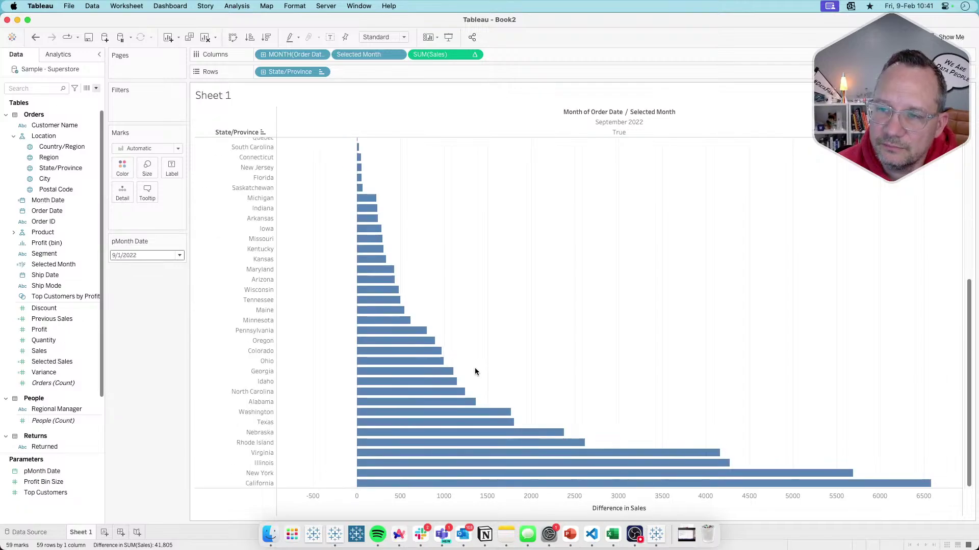
Test the month selection by setting the pMonth Date parameter to 2/1/2023 and to 7/1/2022.
click(143, 256)
click(134, 430)
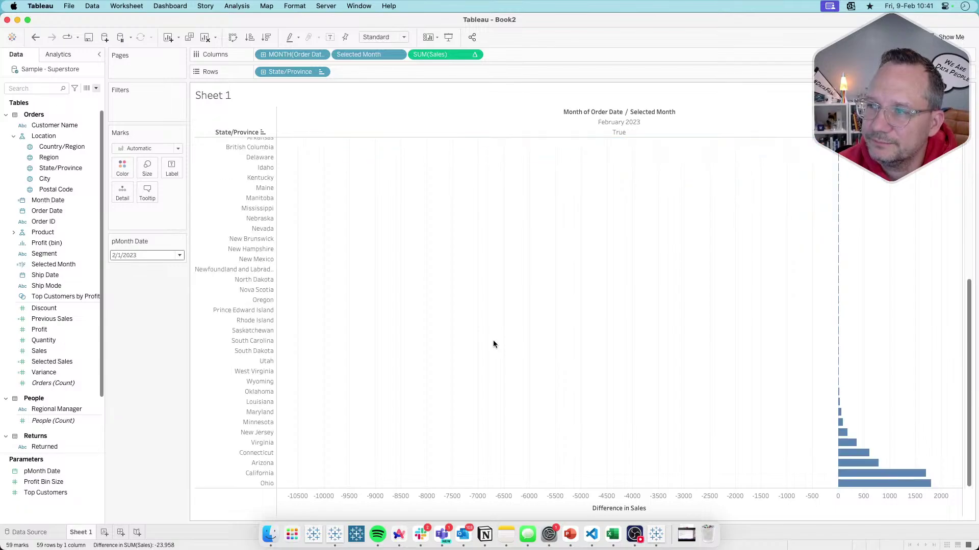
click(140, 255)
click(133, 370)
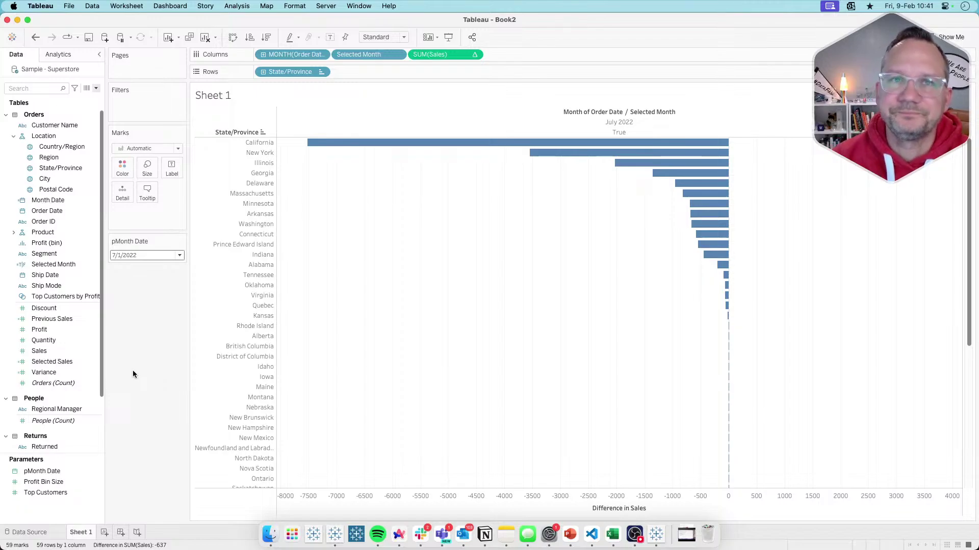
Look through all states in the July 2022 chart, from the largest sales decreases to the largest increases.
scroll(315, 328, down, 10)
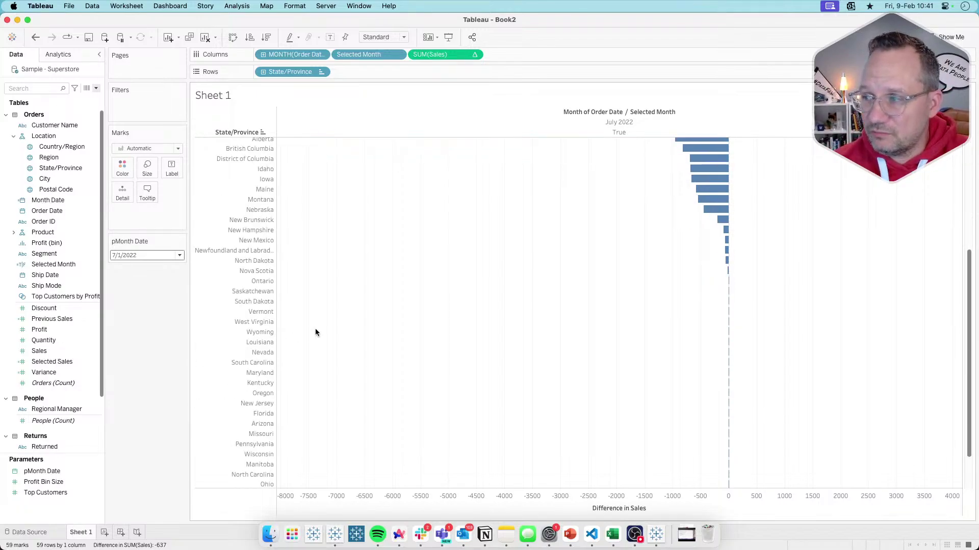
scroll(431, 257, up, 10)
scroll(430, 257, down, 10)
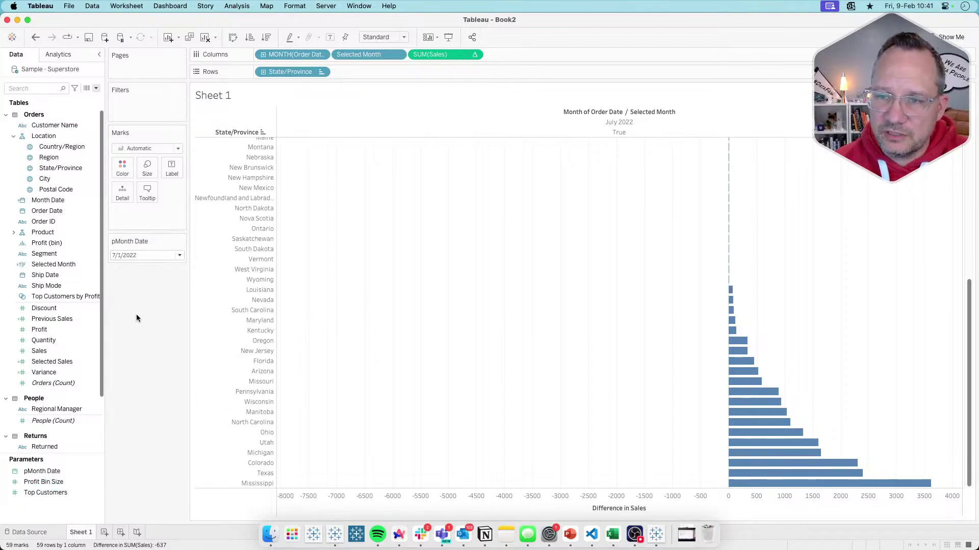
scroll(421, 305, up, 10)
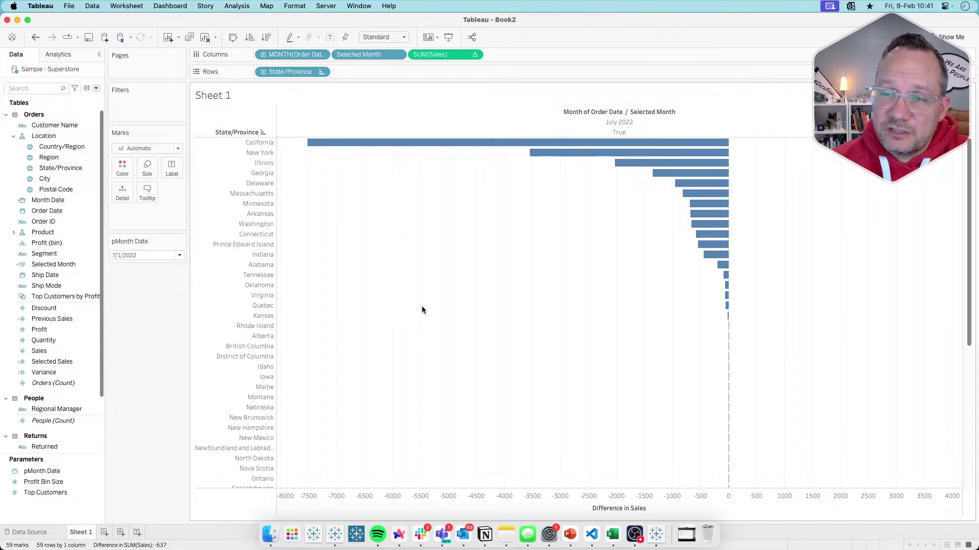
scroll(422, 309, down, 1)
scroll(421, 310, down, 8)
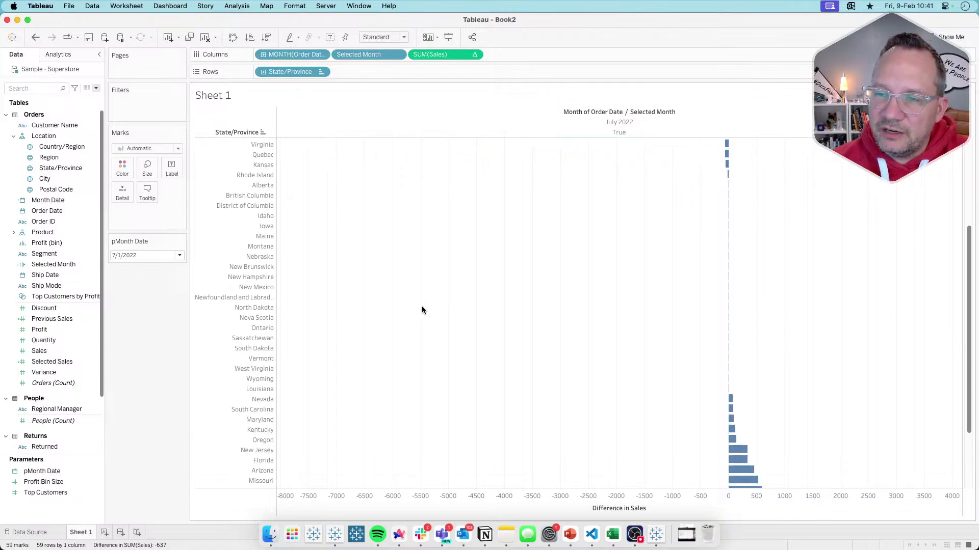
scroll(421, 310, up, 10)
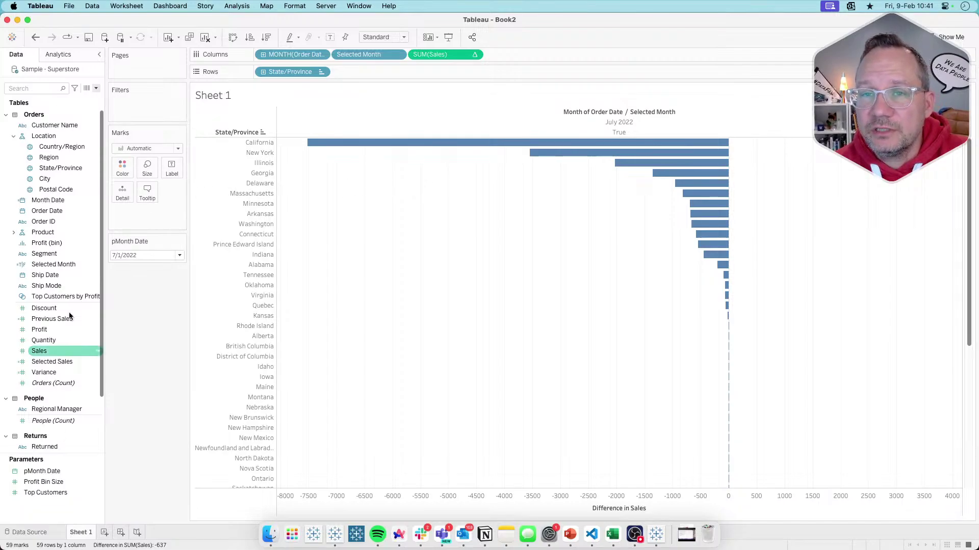
Start a new set from State/Province, open its Top settings and name it Top n.
click(58, 191)
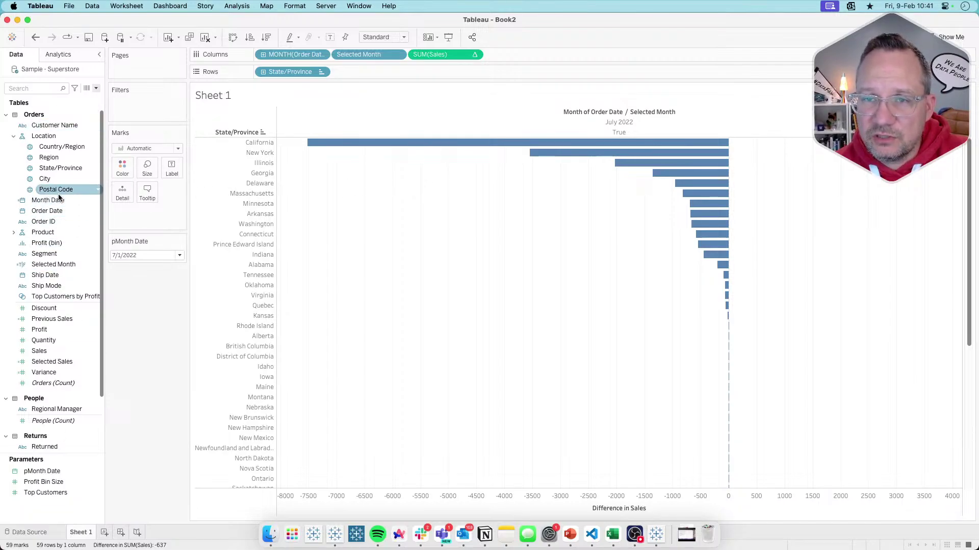
click(57, 169)
right_click(56, 169)
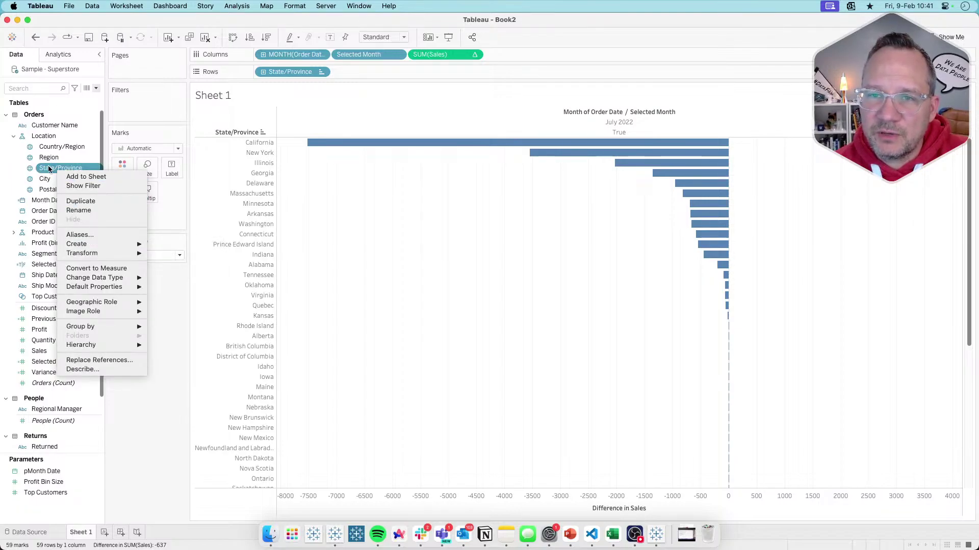
mouse_move(111, 245)
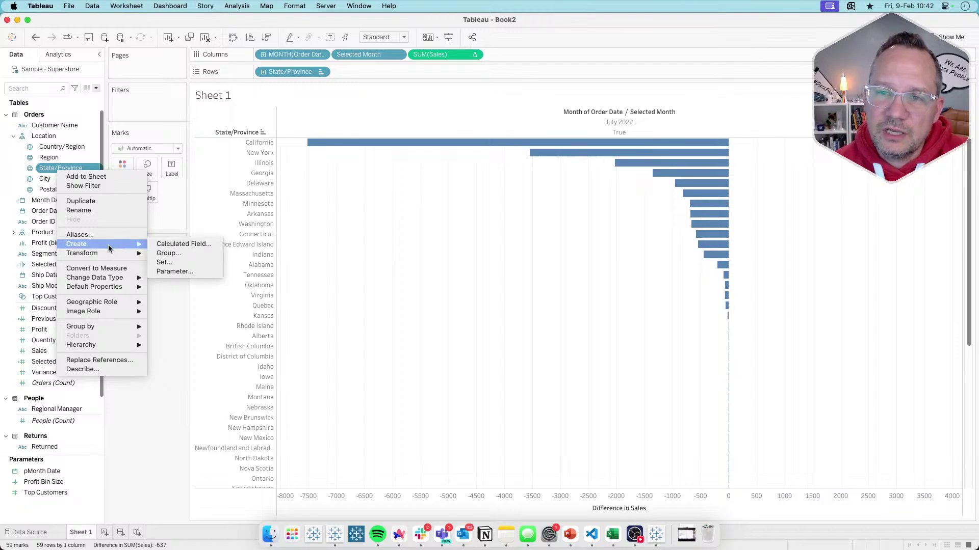
click(164, 262)
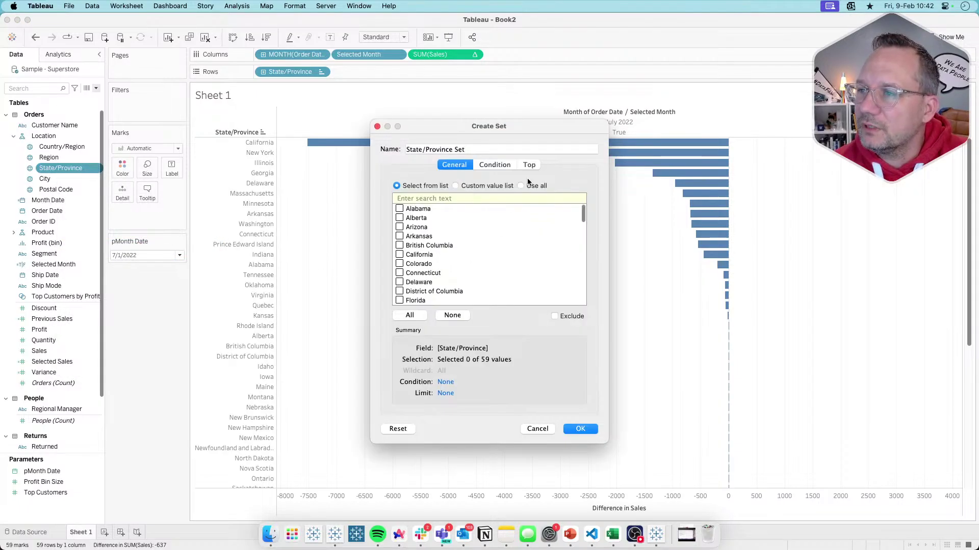
click(533, 166)
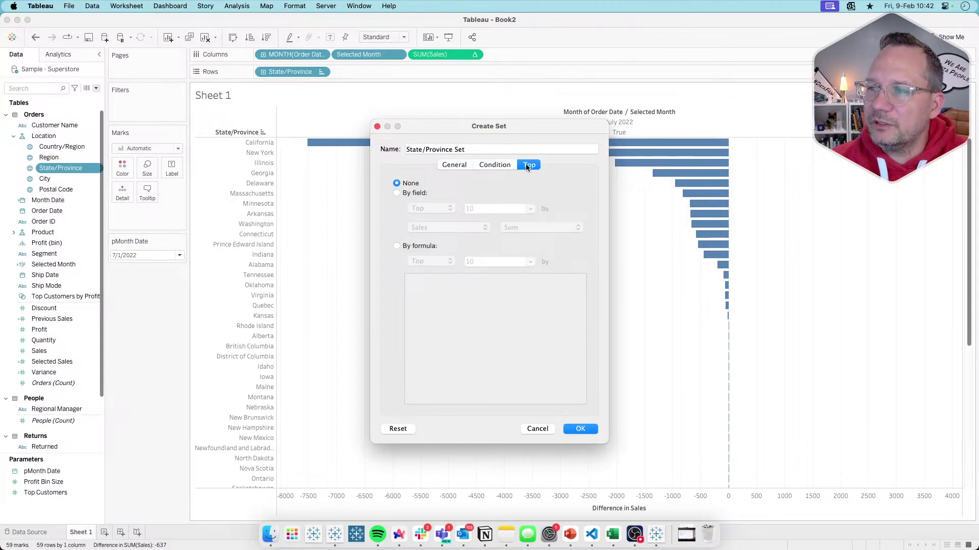
triple_click(464, 149)
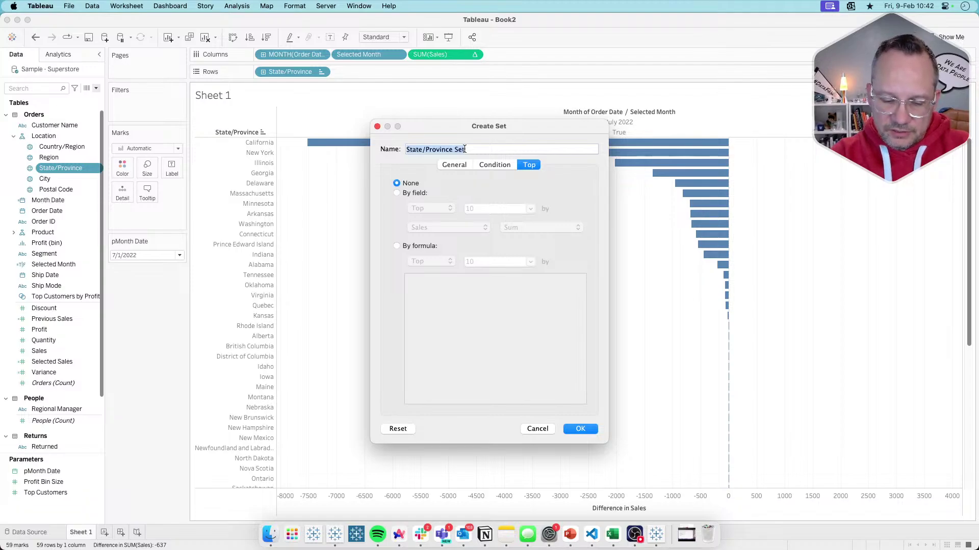
text(Top n)
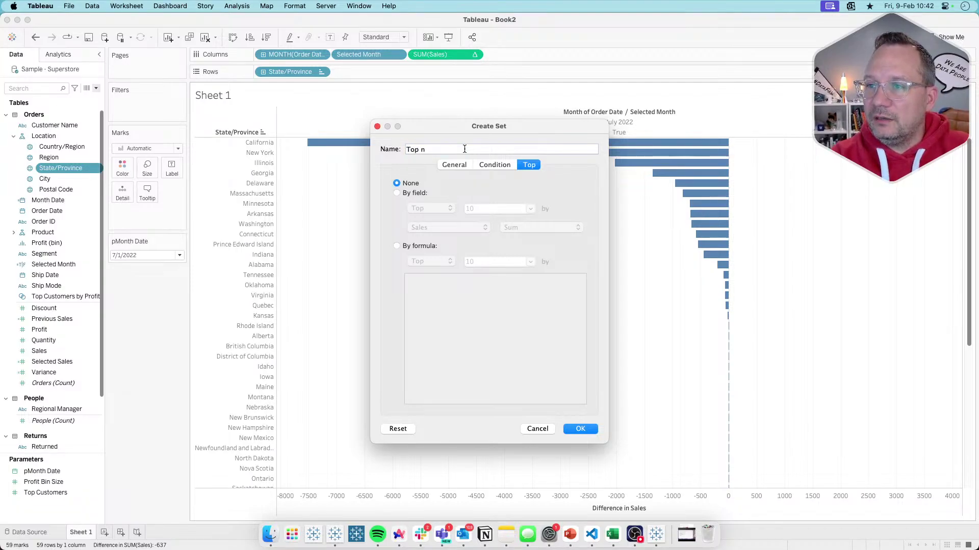
Define the Top n set by field as the top Top Customers parameter by Sum of Variance, and create it.
click(421, 194)
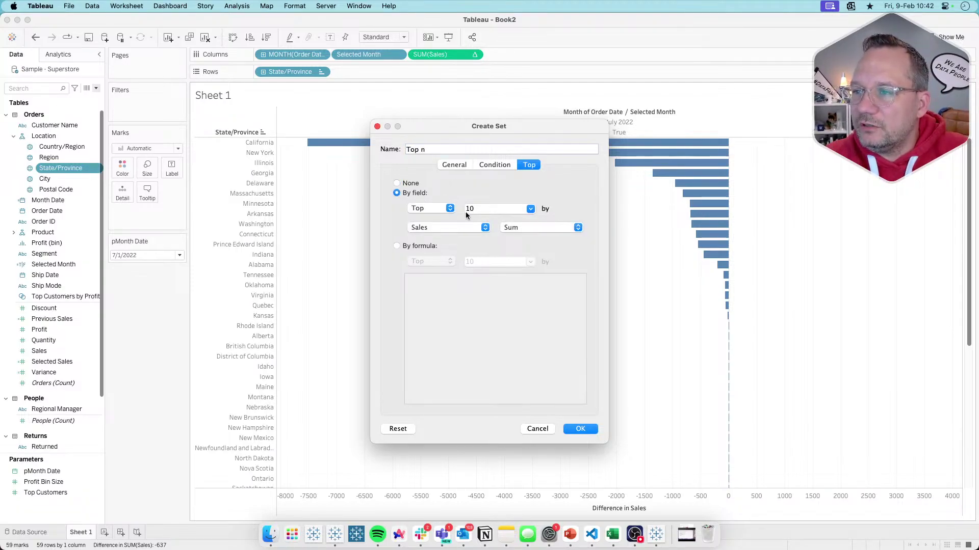
click(530, 210)
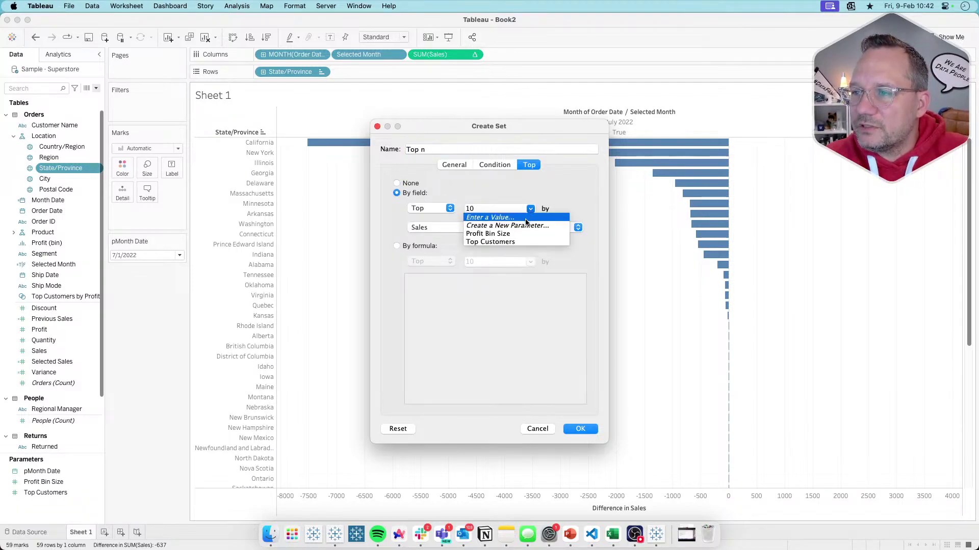
click(488, 243)
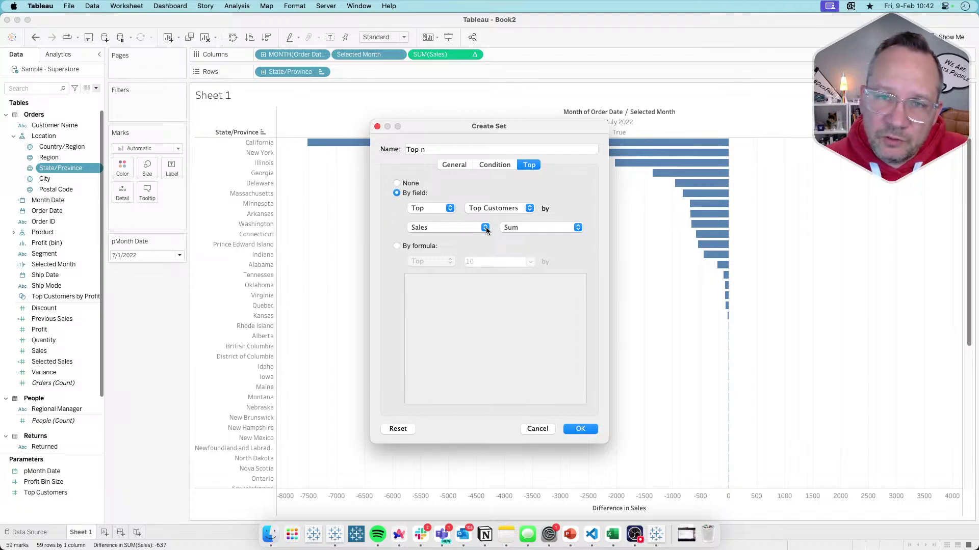
click(485, 228)
text(var)
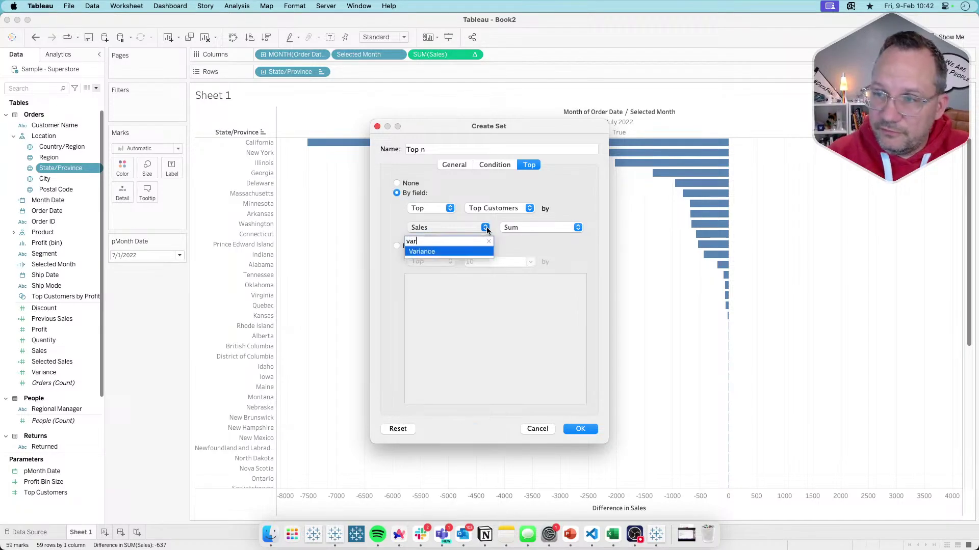
click(421, 252)
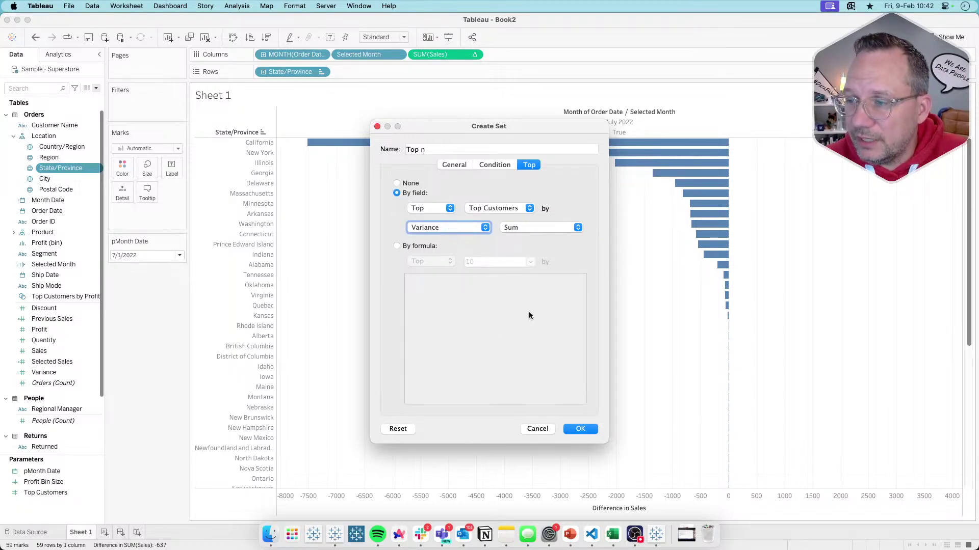
click(580, 429)
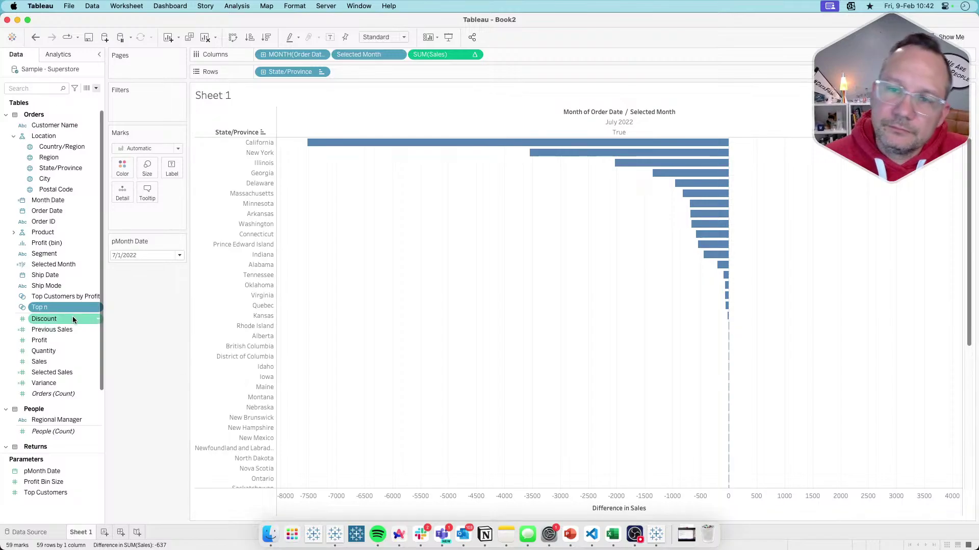
Start a second set from State/Province, open its Top settings and name it Bottom n.
right_click(56, 172)
mouse_move(82, 247)
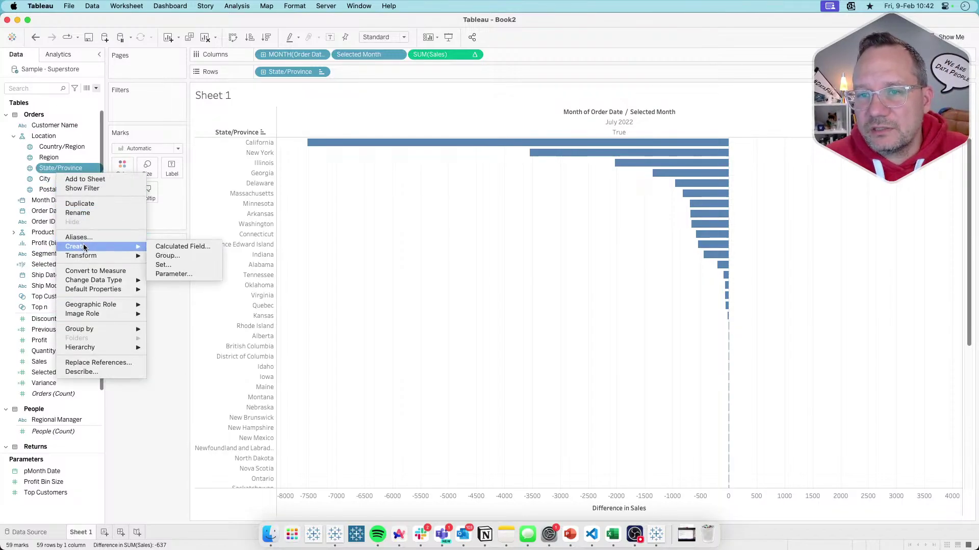
click(179, 266)
click(528, 166)
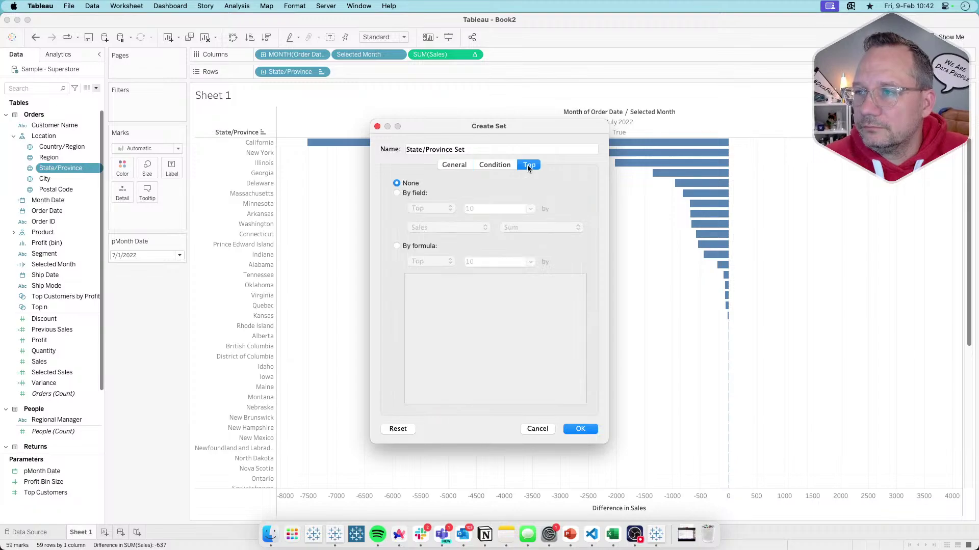
triple_click(470, 149)
text(Bto)
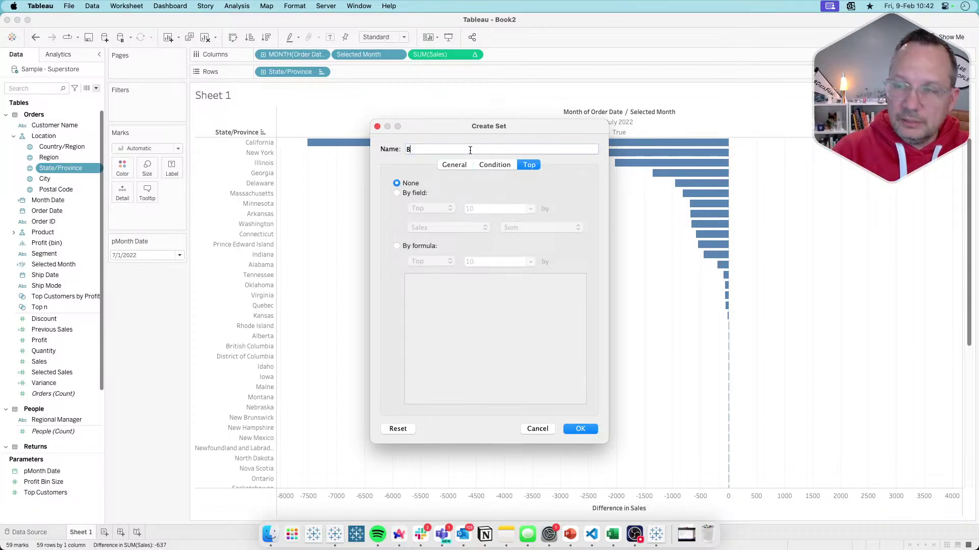
key(BackSpace)
key(BackSpace)
text(to)
key(BackSpace)
key(BackSpace)
text(to)
key(BackSpace)
key(BackSpace)
text(ottom n)
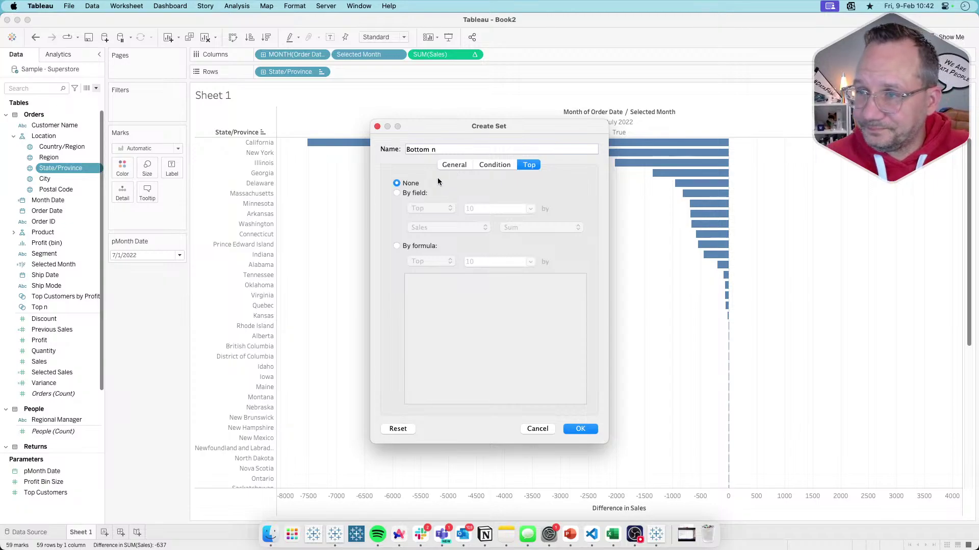
Define the Bottom n set by field as the bottom Top Customers parameter by Sum of Variance, and create it.
click(420, 194)
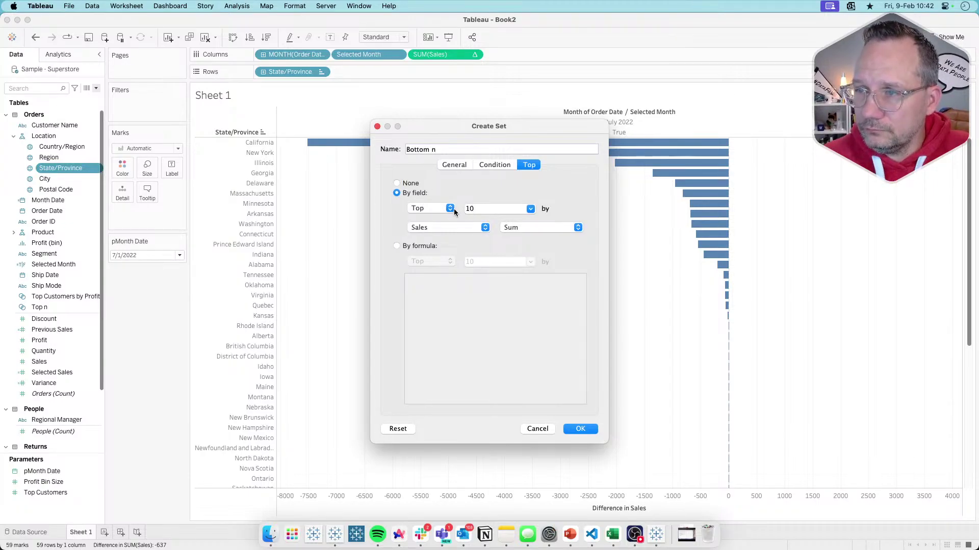
click(451, 209)
click(430, 215)
click(531, 210)
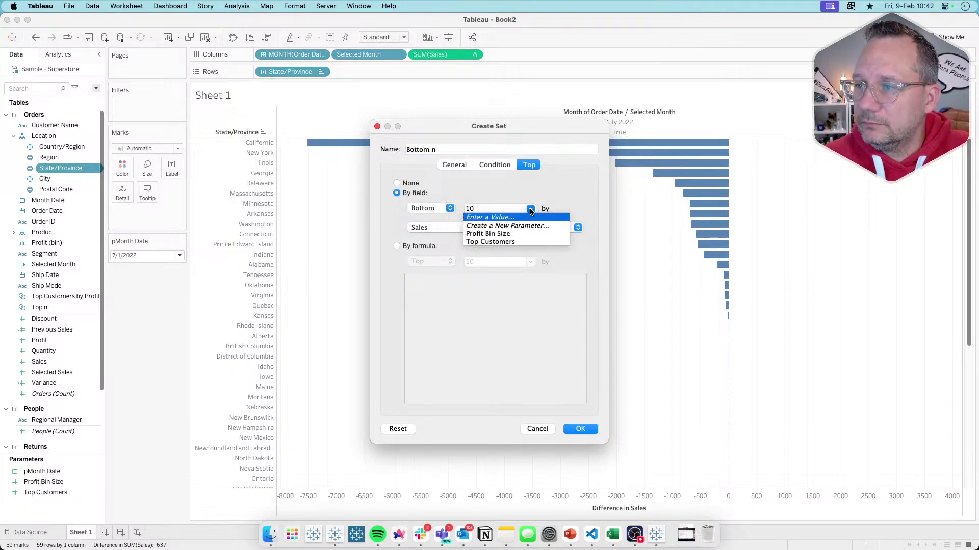
click(501, 242)
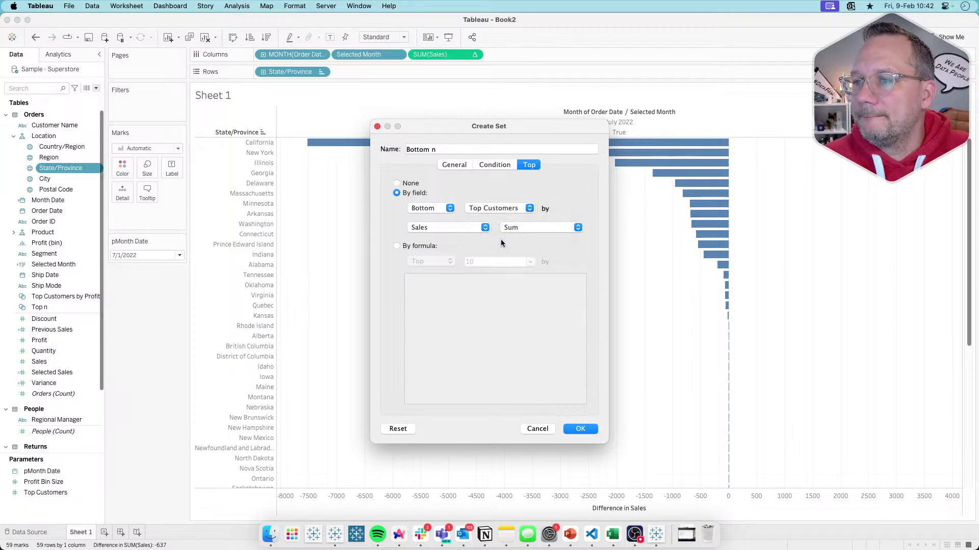
click(466, 228)
text(var)
click(422, 251)
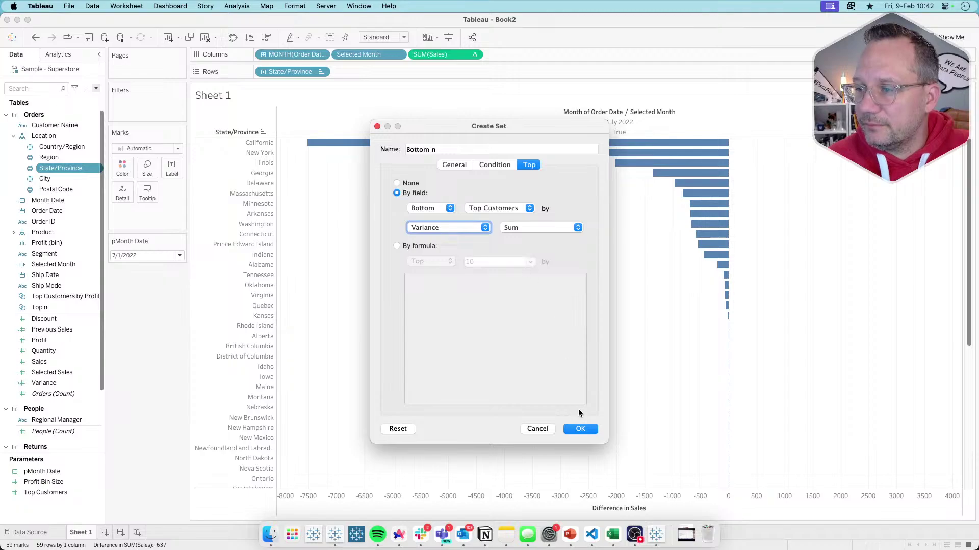
click(580, 428)
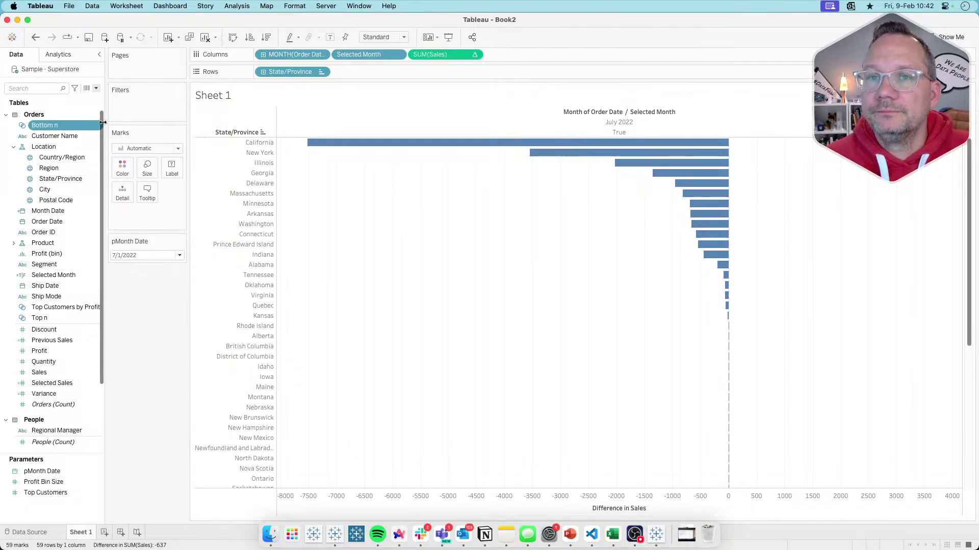
Combine all members of the Bottom n and Top n sets into a set named Top & Bottom, and filter the chart by it.
right_click(50, 121)
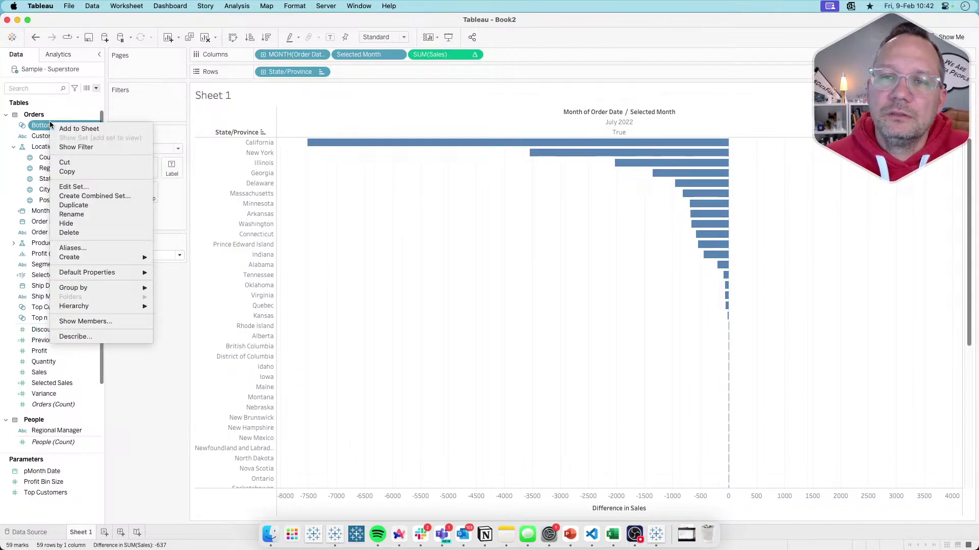
click(106, 197)
key(super+a)
text(Top & Bottom)
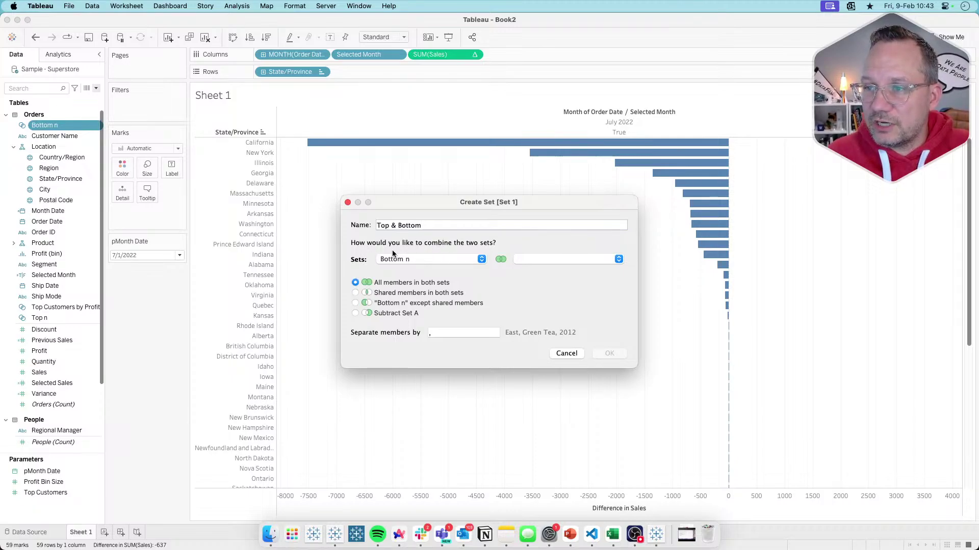
click(551, 259)
click(551, 257)
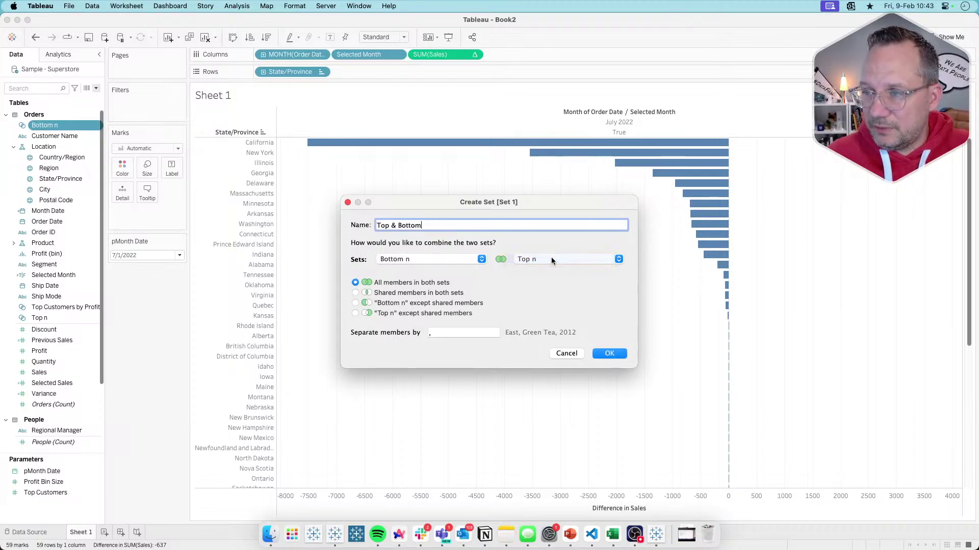
click(355, 283)
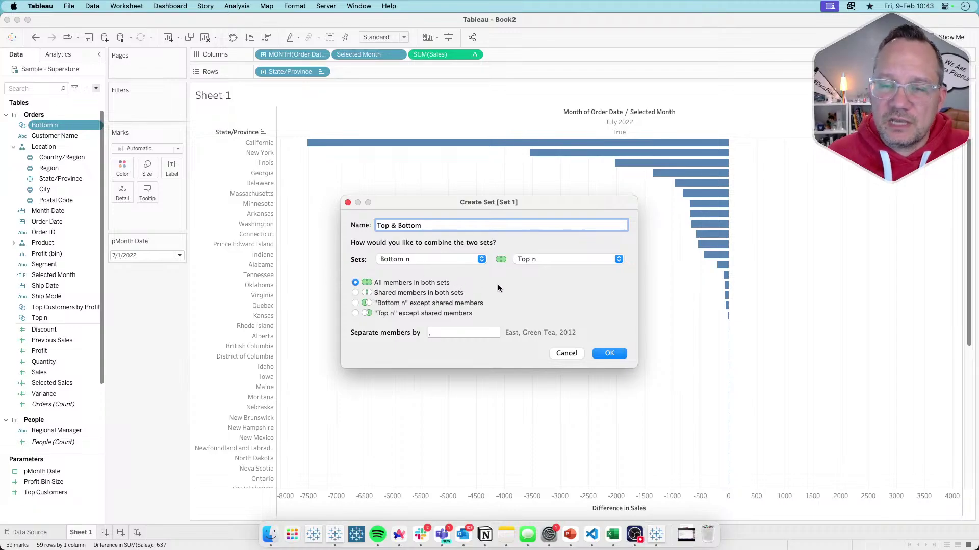
click(606, 353)
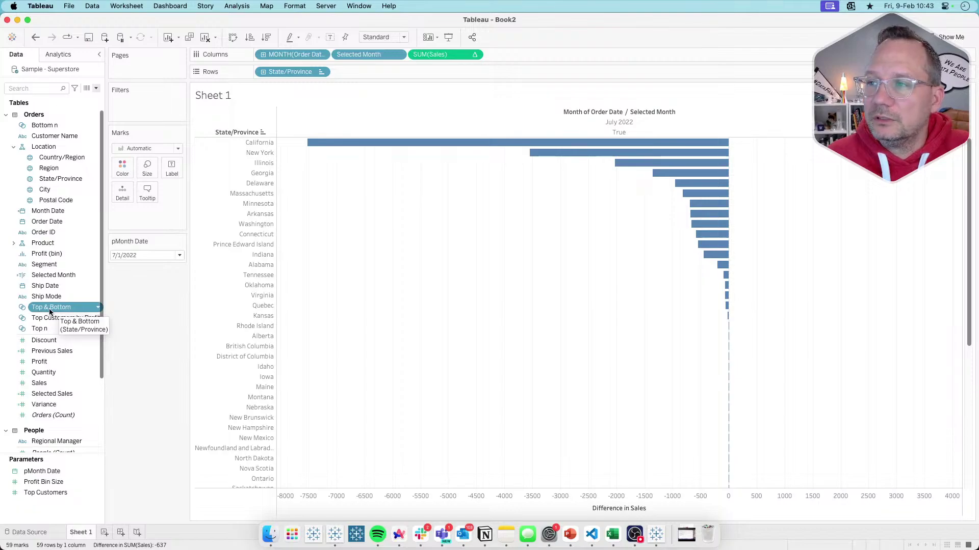
drag(50, 312, 151, 105)
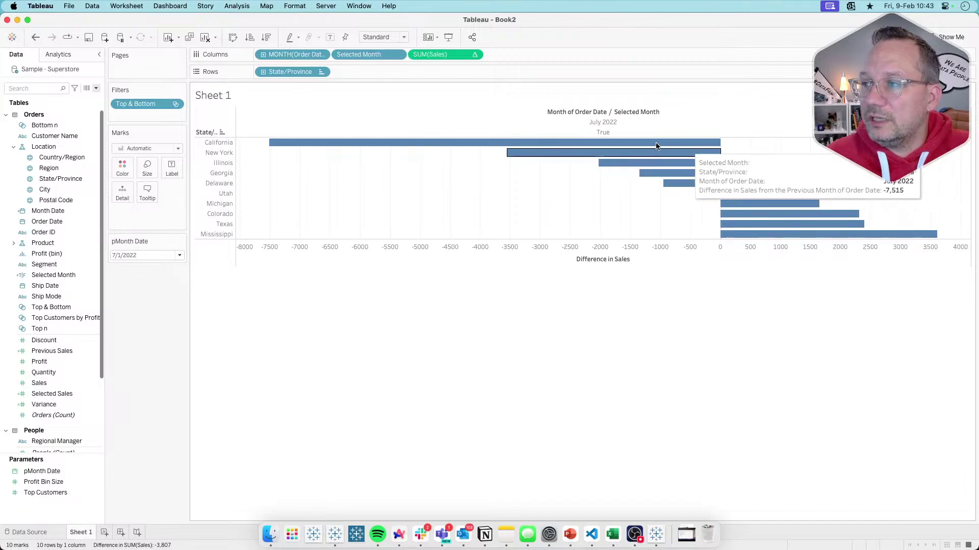
Show the Top Customers parameter control beneath pMonth Date and set it to 10.
right_click(42, 493)
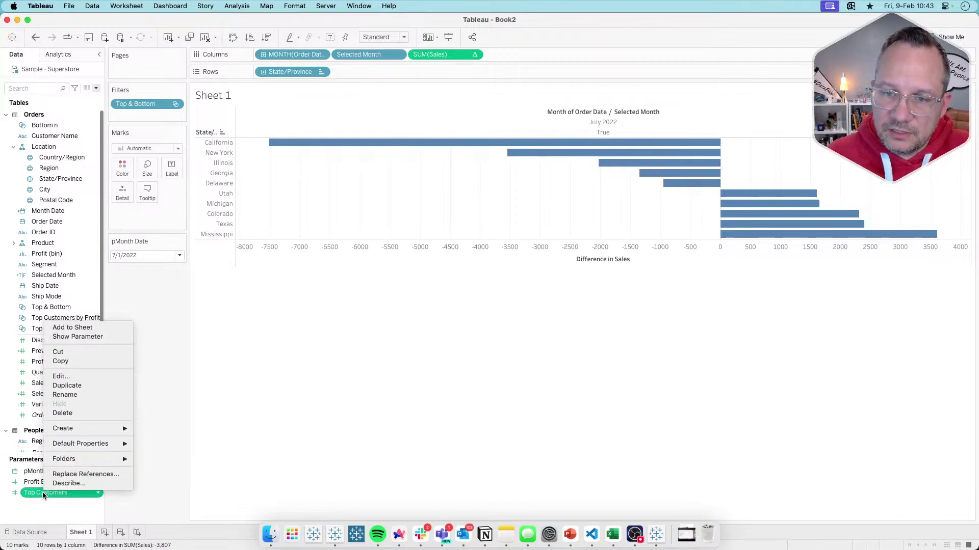
click(81, 338)
drag(912, 97, 168, 275)
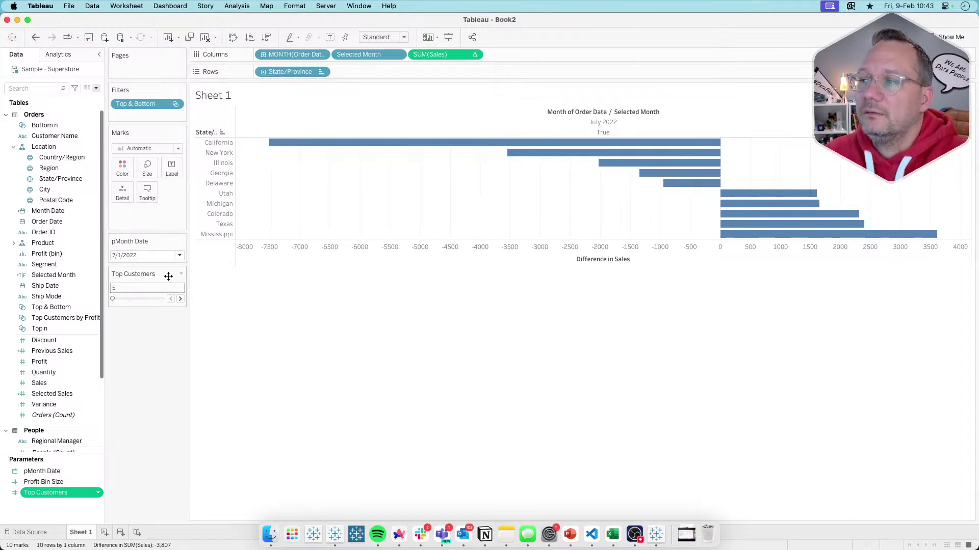
click(180, 300)
Examine the negative sales-difference bars and the positive ones as separate selections, then clear the selection.
drag(742, 237, 591, 140)
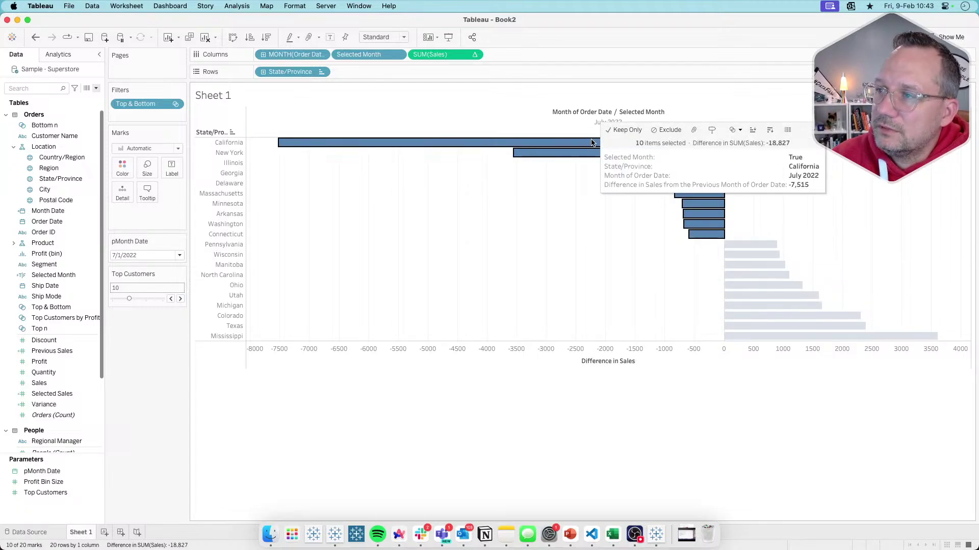
click(696, 249)
drag(702, 243, 952, 355)
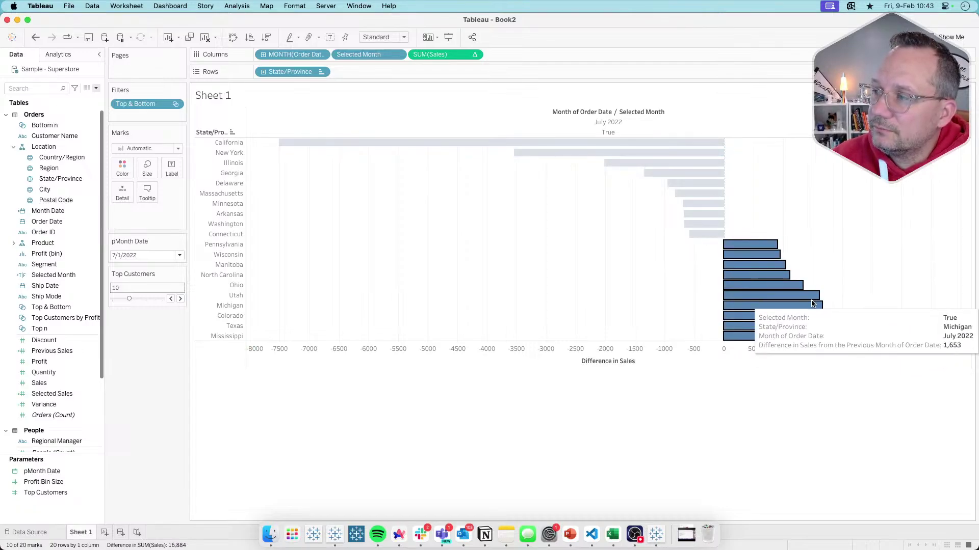
click(629, 305)
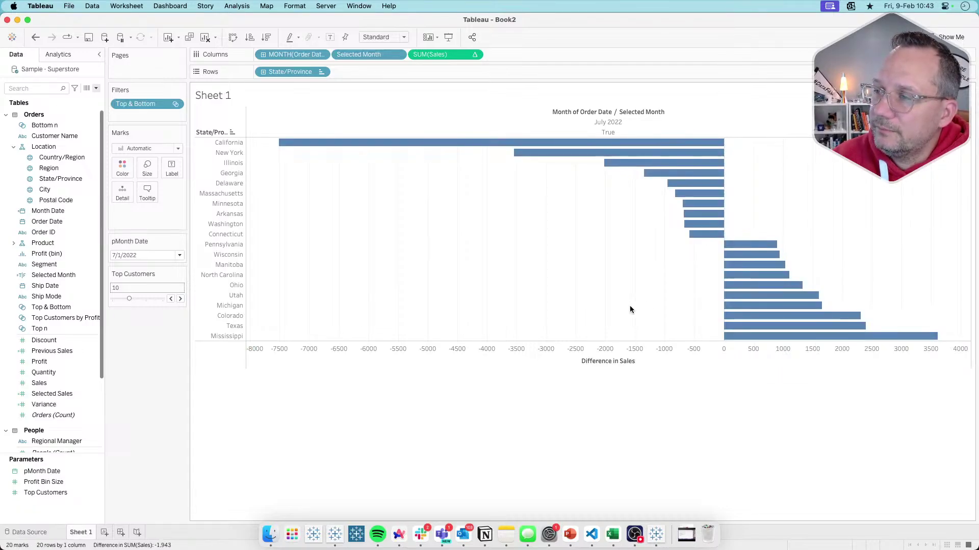
Switch Top Customers to 5 and return it to 10 to test how the chart responds.
click(169, 298)
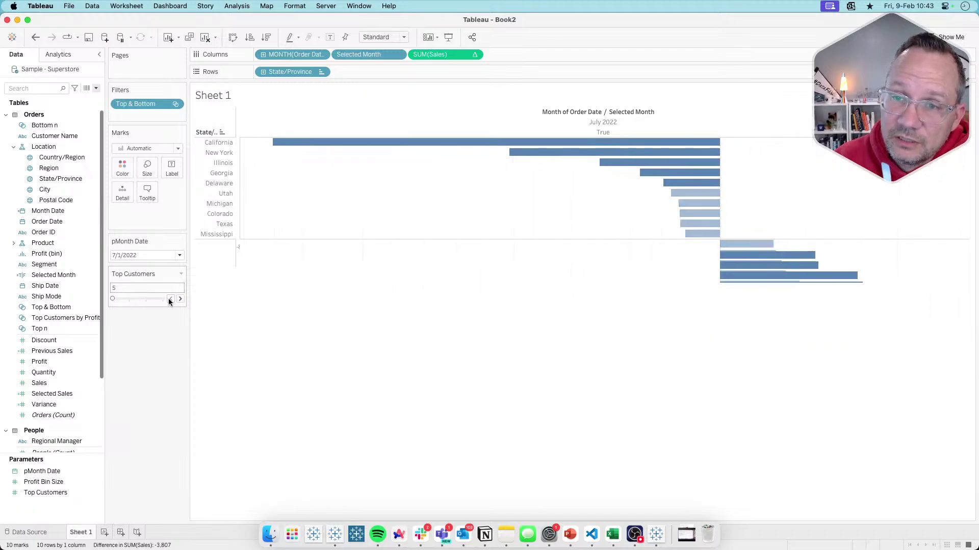
click(181, 300)
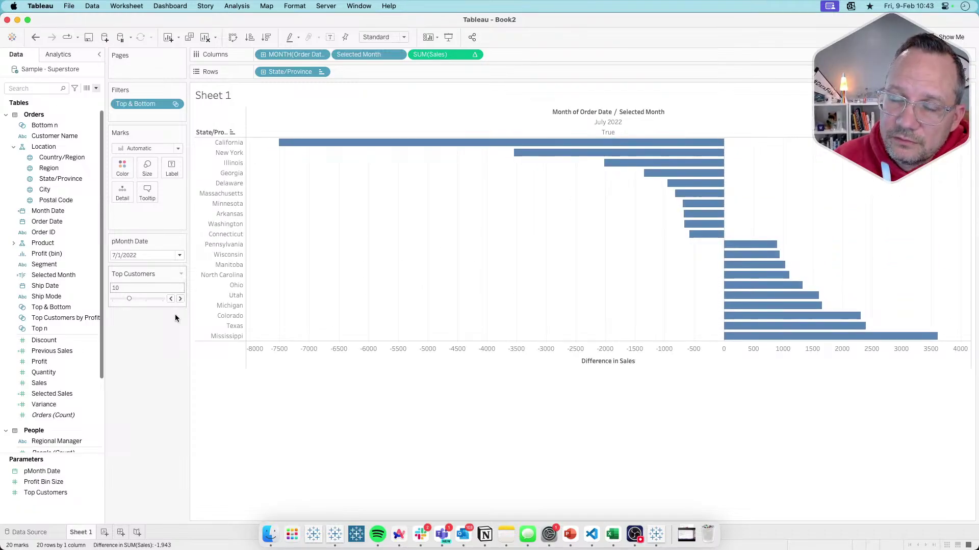
mouse_move(748, 302)
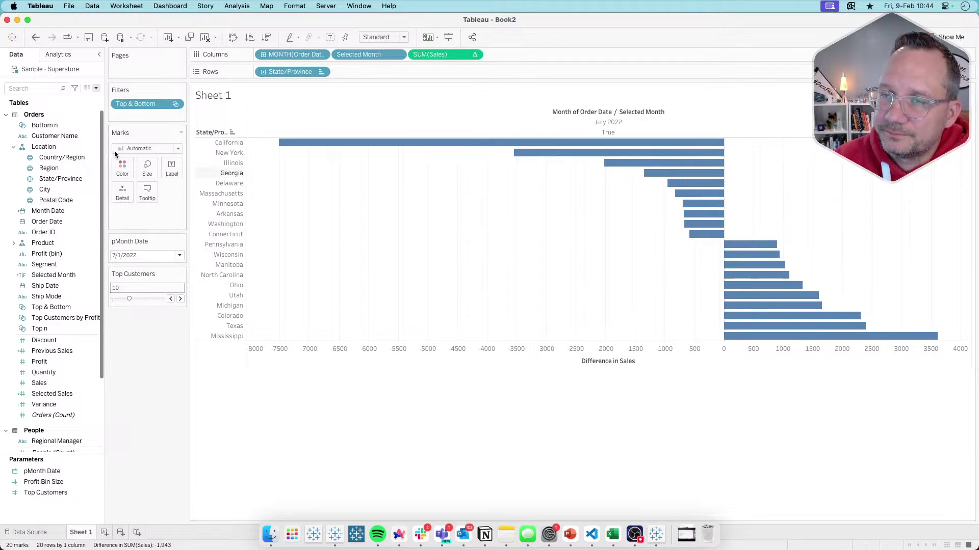
Start a new calculated field with the formula sign([Variance]).
click(96, 89)
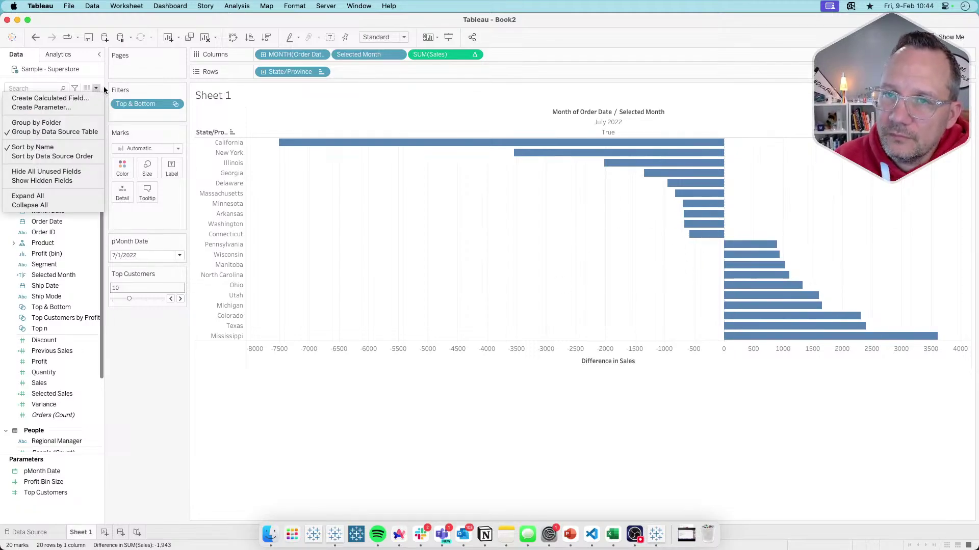
click(79, 97)
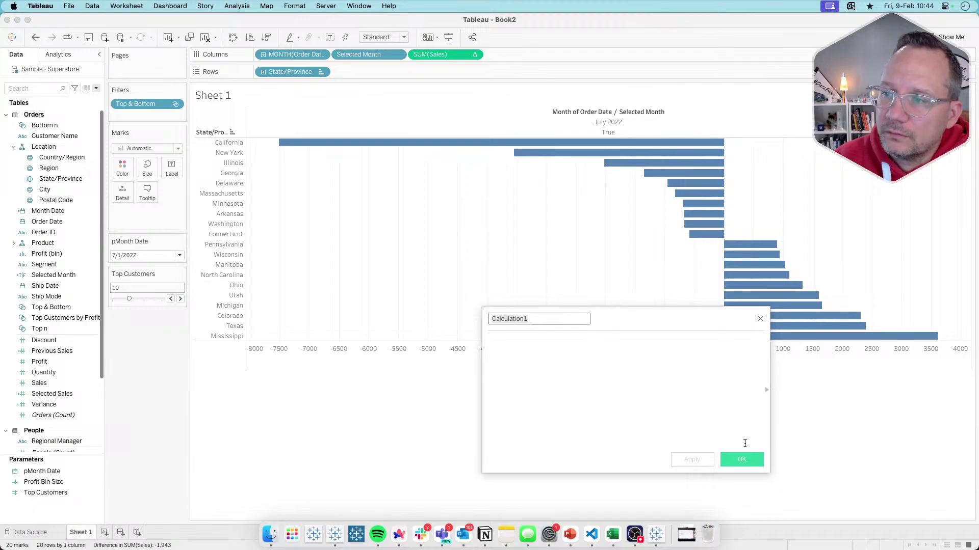
drag(653, 322, 481, 204)
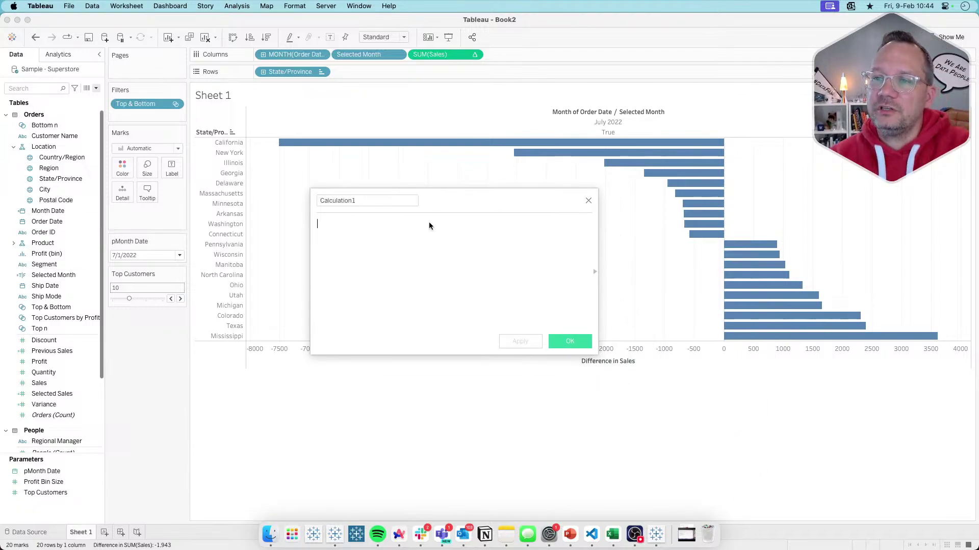
text(sign)
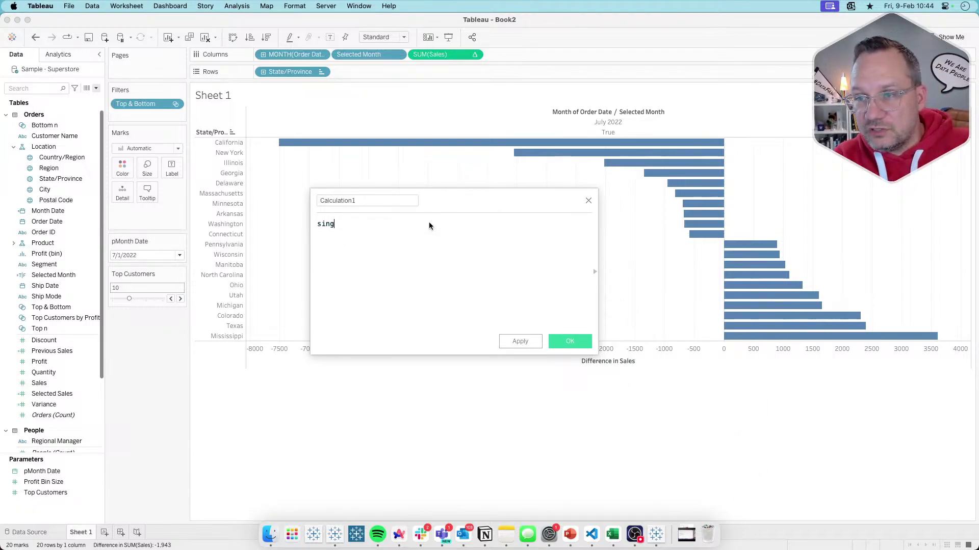
text(()
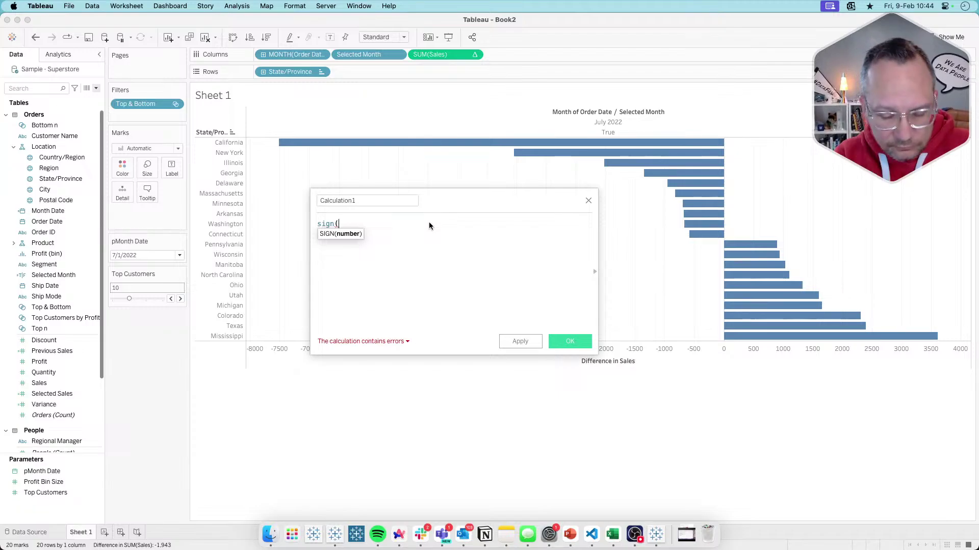
text(var)
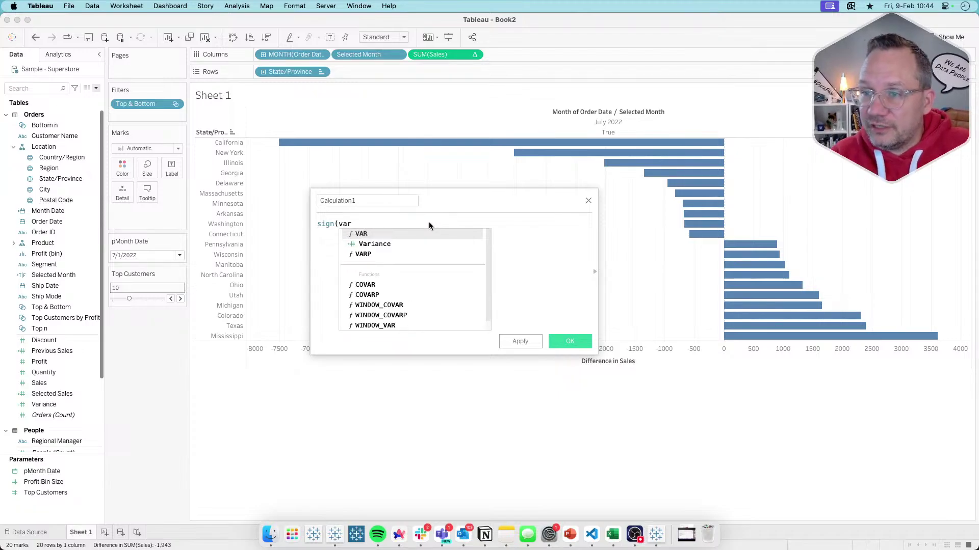
key(Down)
key(Return)
text())
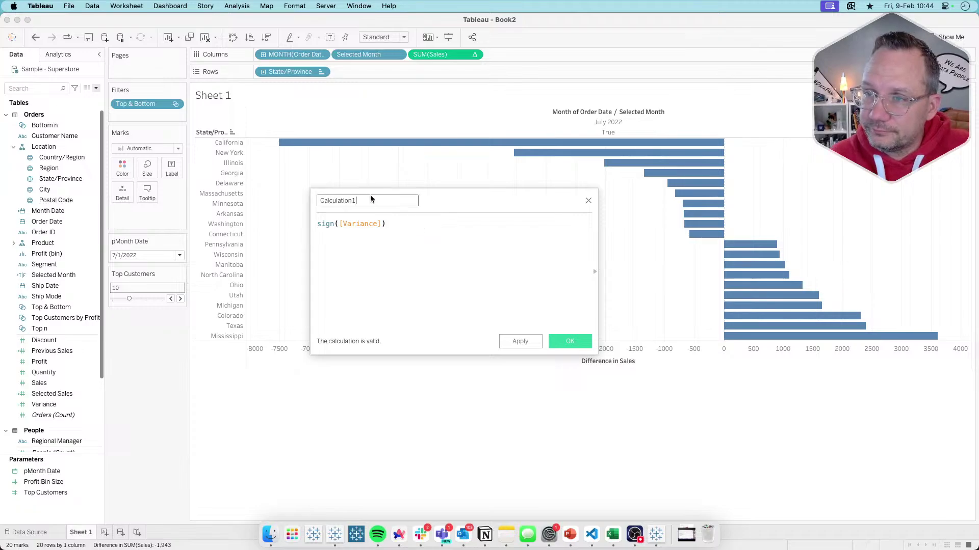
Name the calculated field Bar Color and save it.
double_click(370, 199)
text(Bar Co)
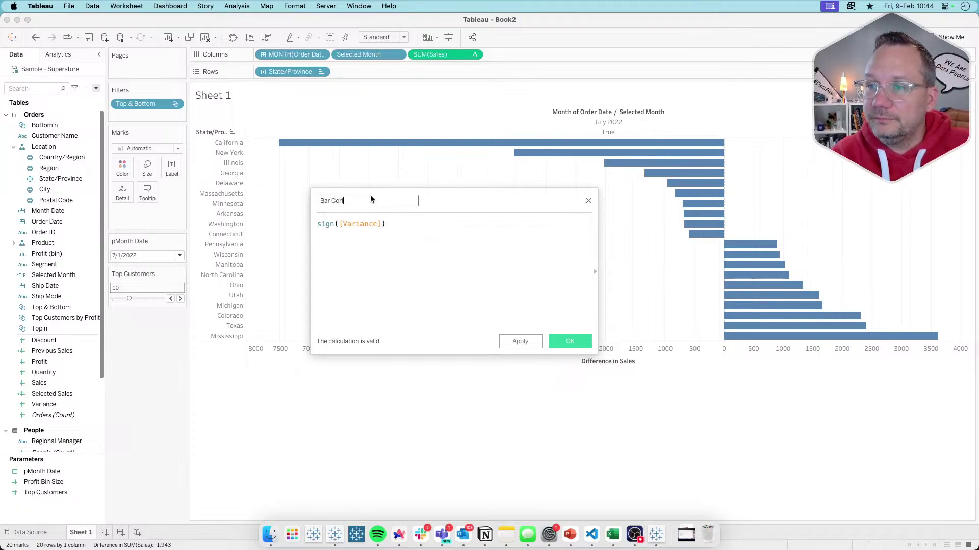
text(lor)
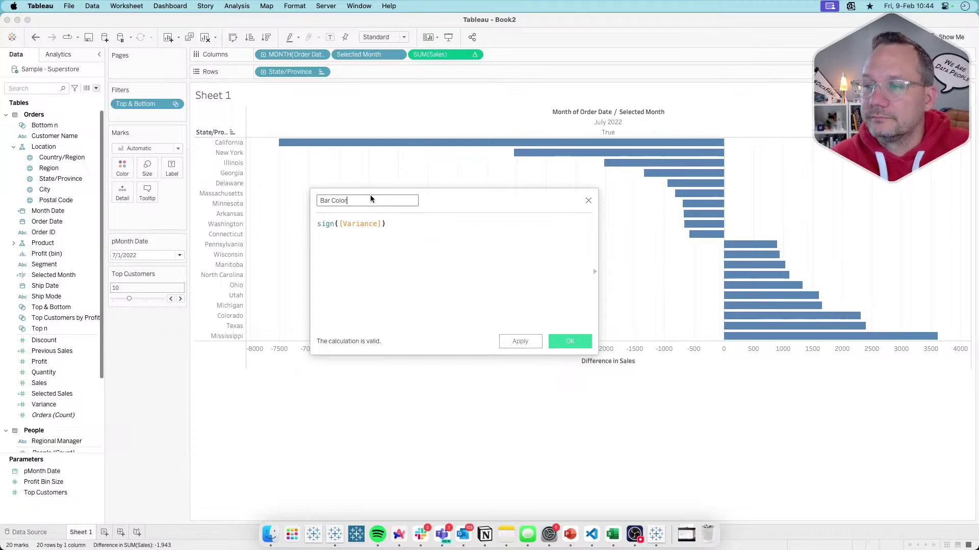
click(566, 341)
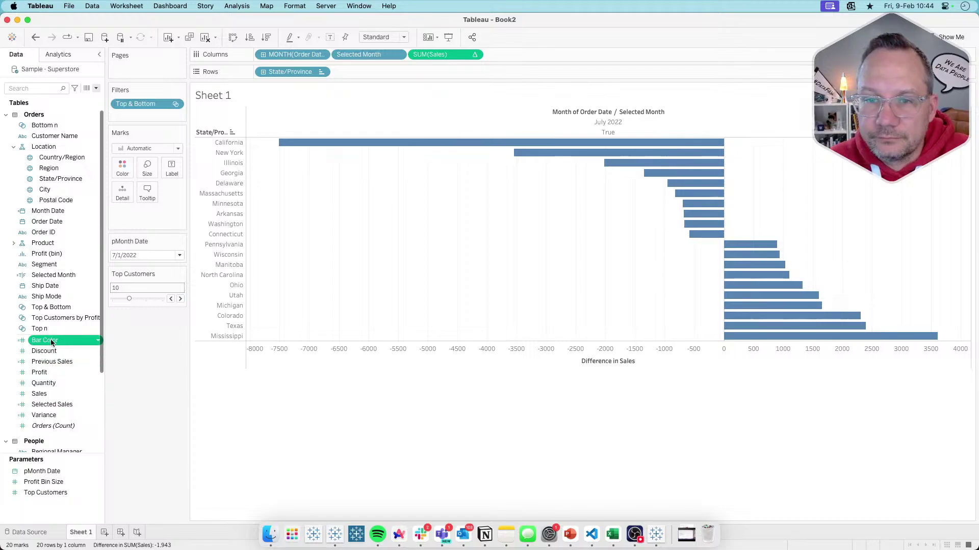
Color the bars by the Bar Color field and convert it from a sum to a dimension.
mouse_move(51, 343)
mouse_down()
mouse_move(117, 206)
mouse_move(122, 171)
mouse_up()
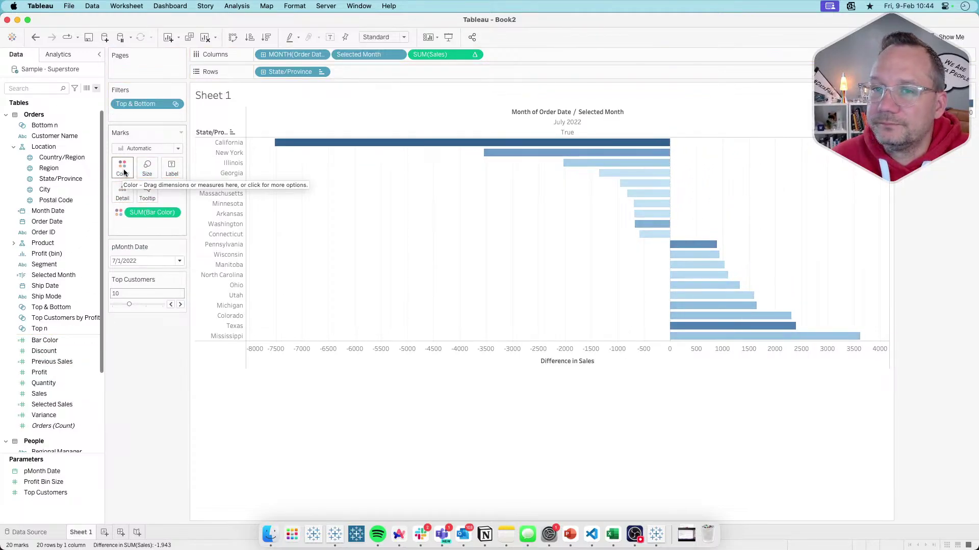
click(171, 213)
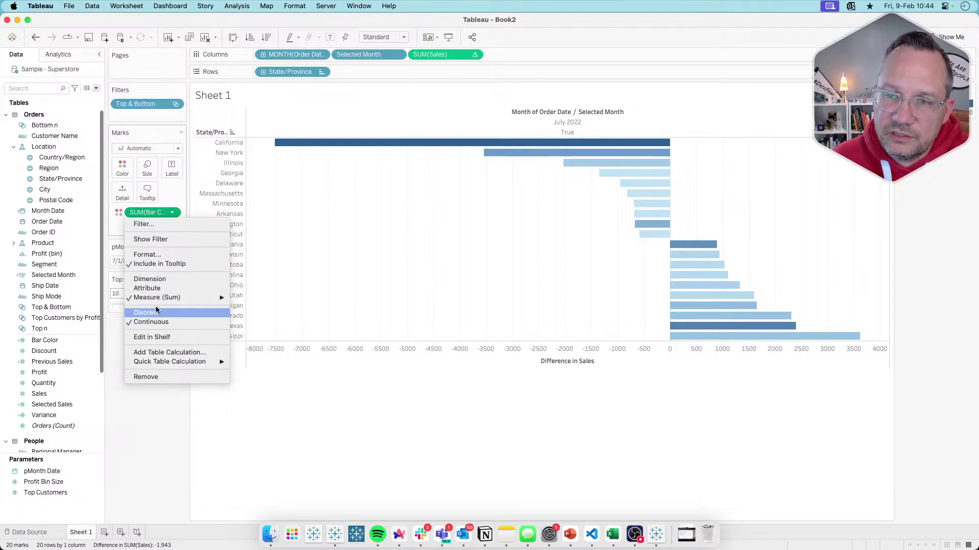
click(167, 279)
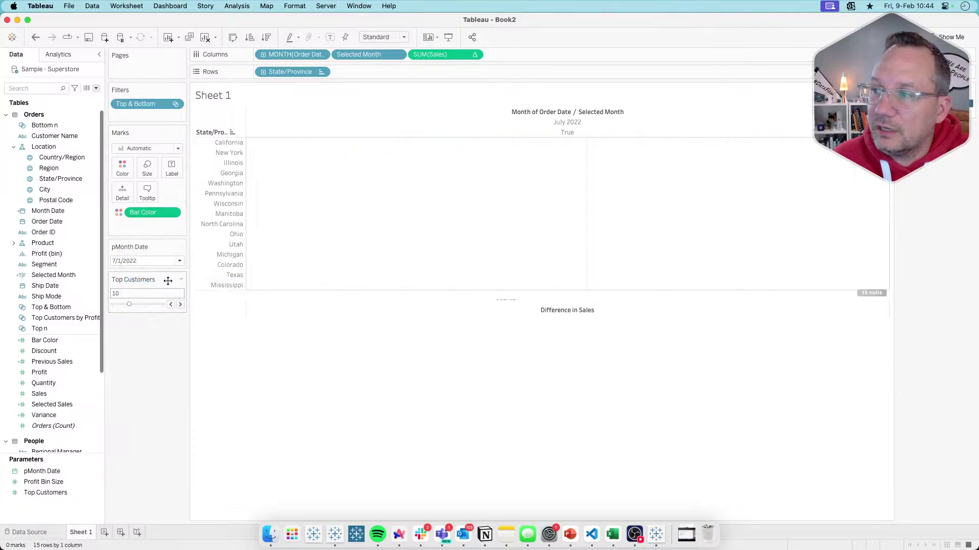
Make the Bar Color dimension that colors the marks discrete.
click(173, 214)
key(Escape)
click(128, 174)
click(127, 173)
click(127, 173)
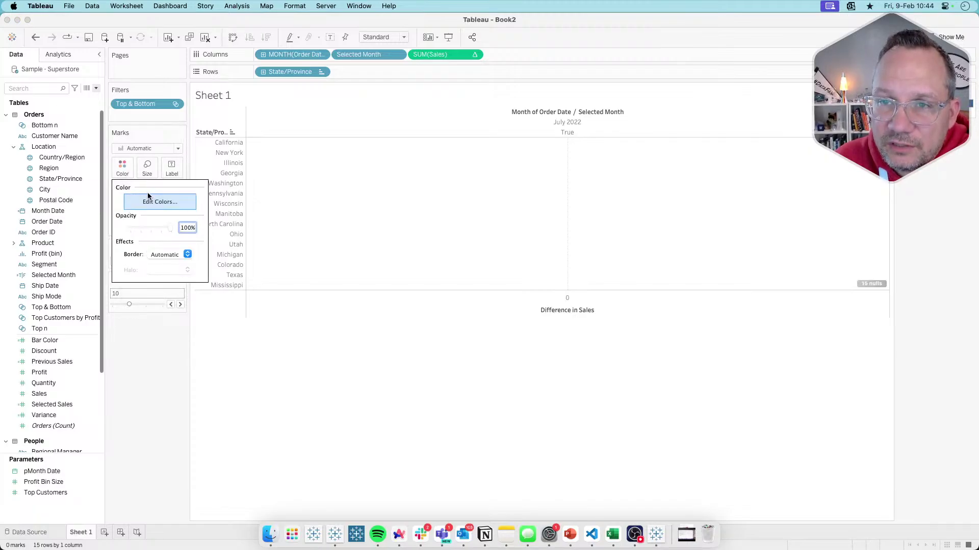
click(123, 169)
click(173, 213)
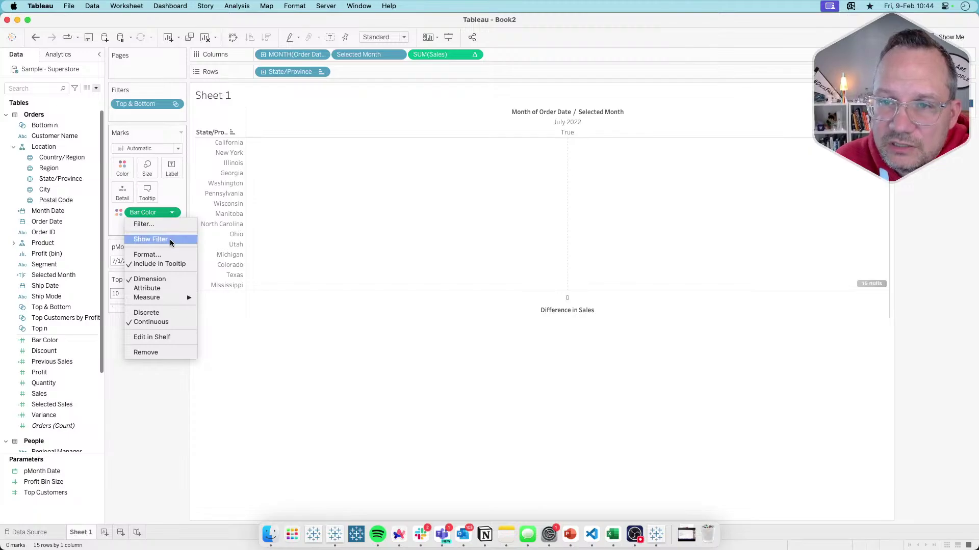
click(153, 316)
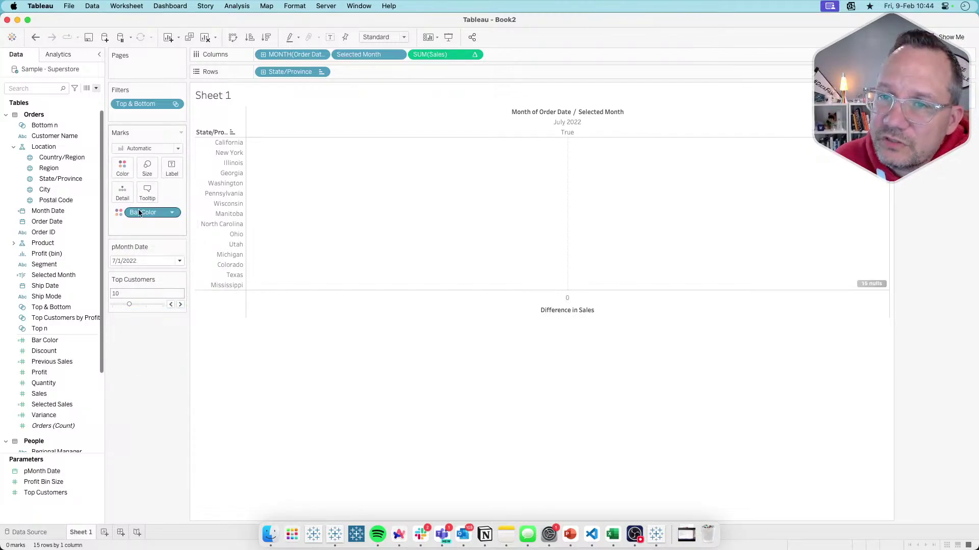
click(123, 168)
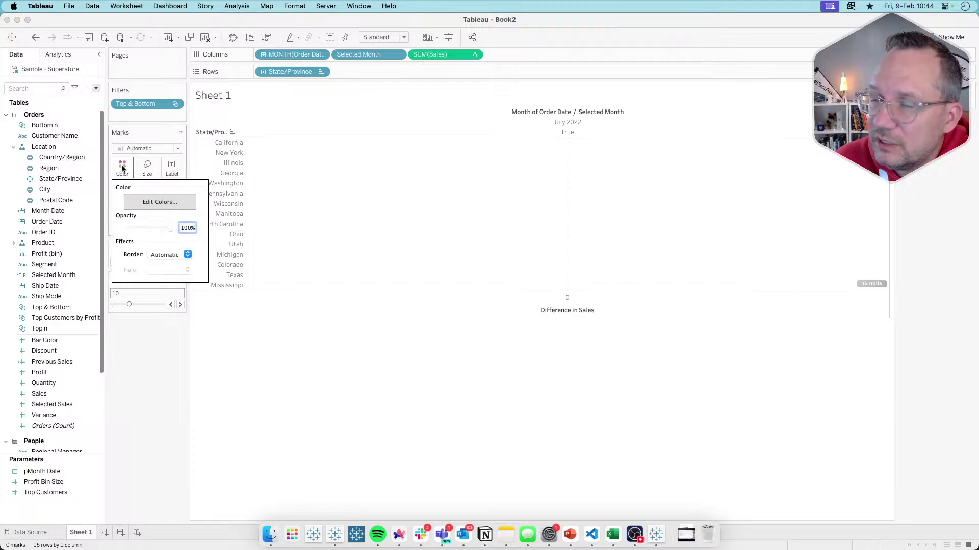
click(122, 170)
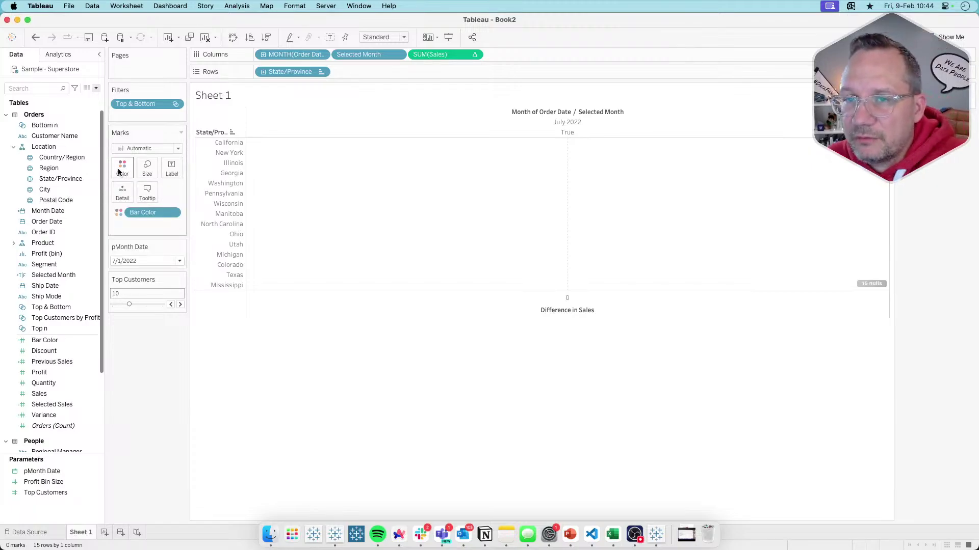
click(122, 172)
click(122, 171)
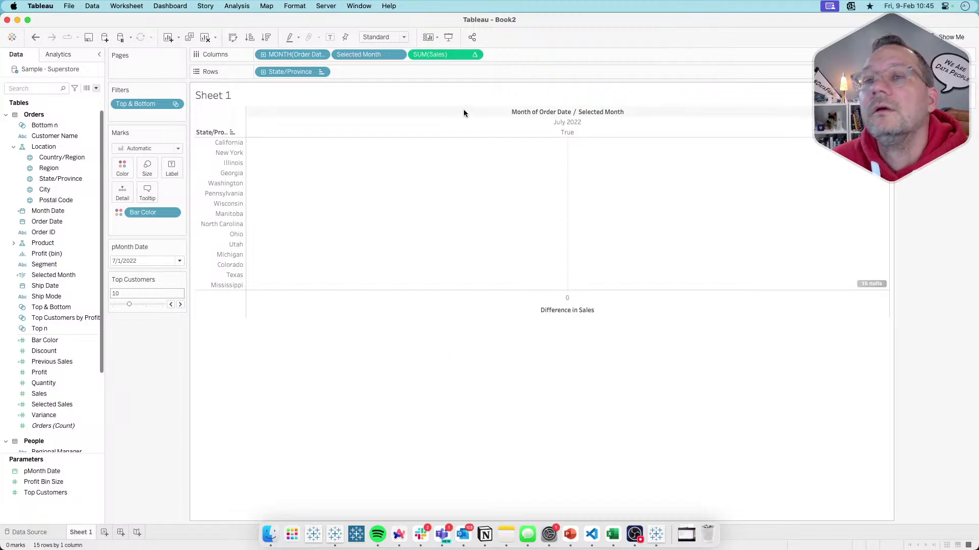
Include Bar Color among the specific dimensions used by the Sales difference table calculation, and close its settings.
click(475, 55)
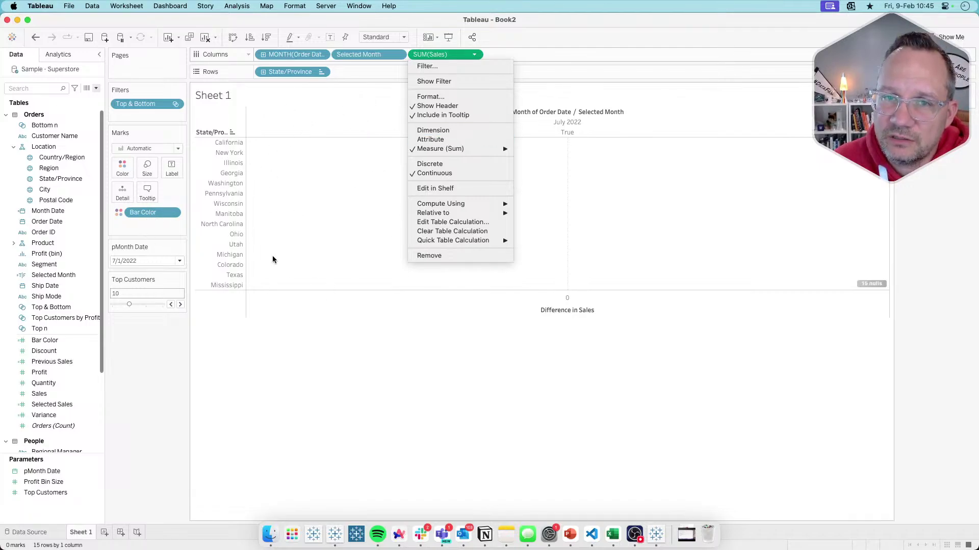
click(437, 222)
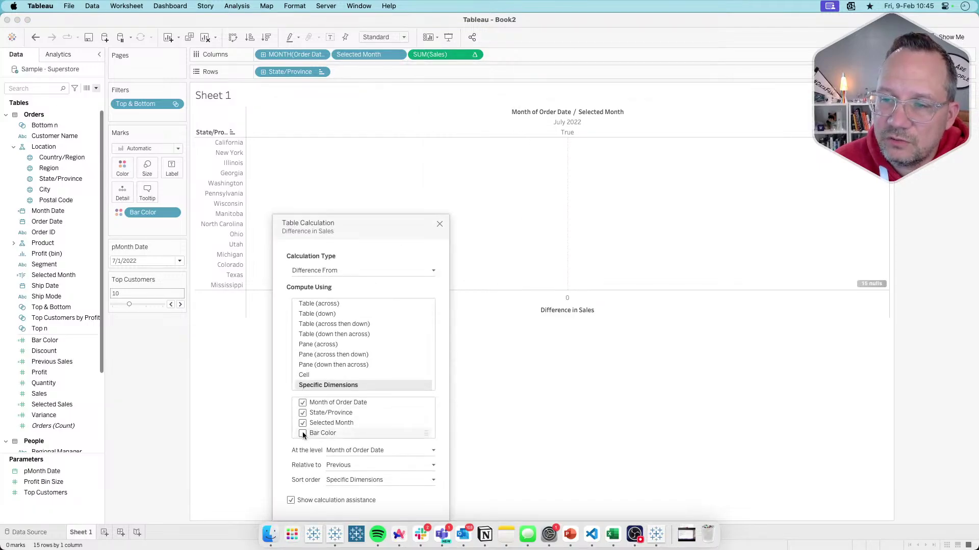
click(302, 433)
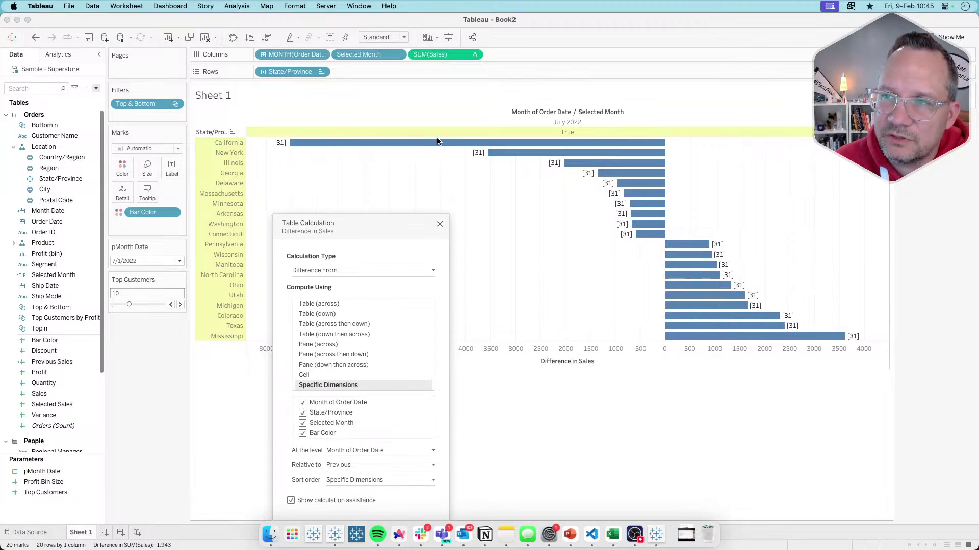
click(440, 226)
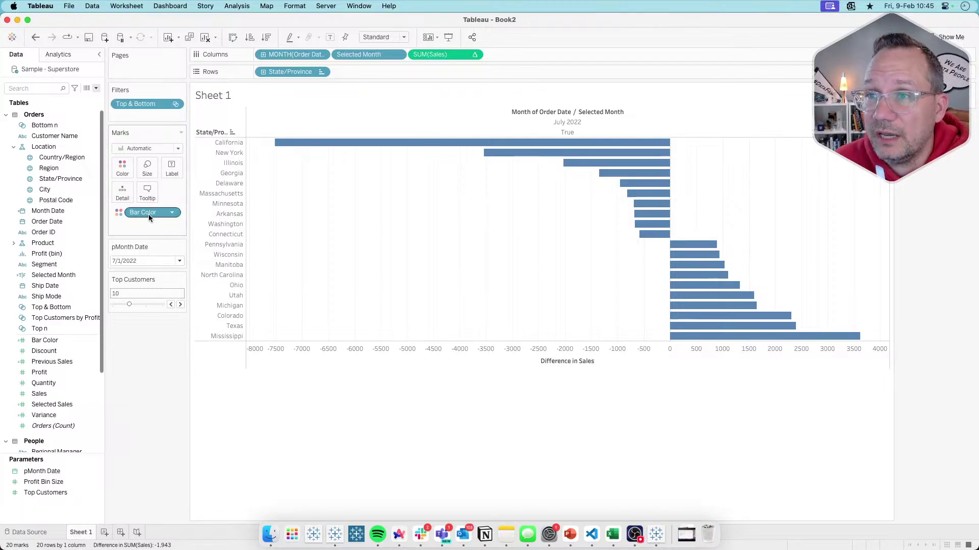
Add Variance to the tooltips, compare it with the sales difference on a few bars, and remove it again.
mouse_move(735, 286)
mouse_move(651, 229)
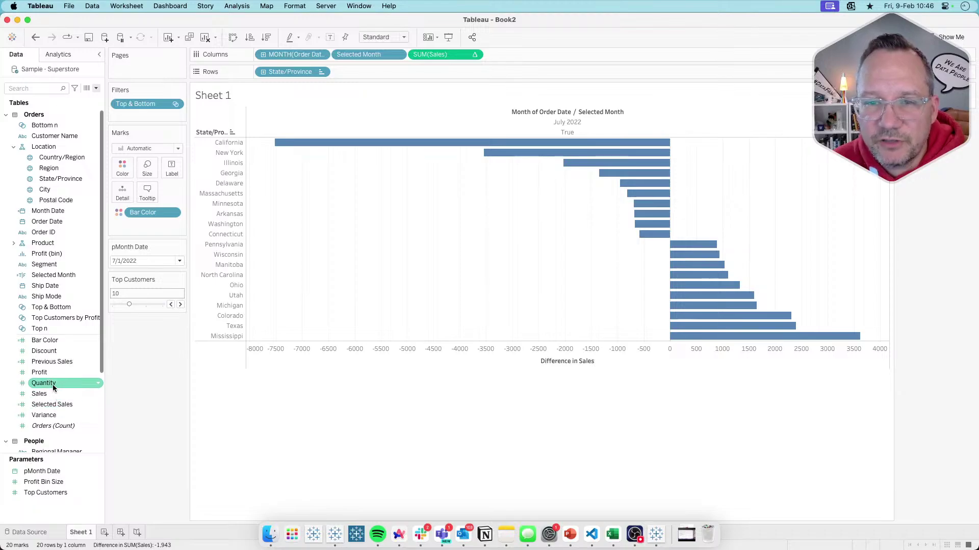
drag(51, 421, 147, 193)
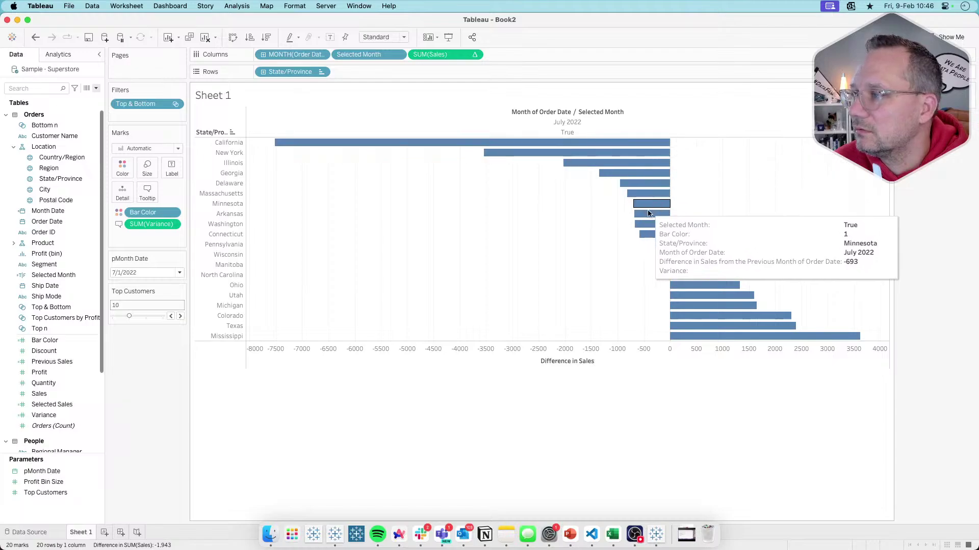
mouse_move(678, 264)
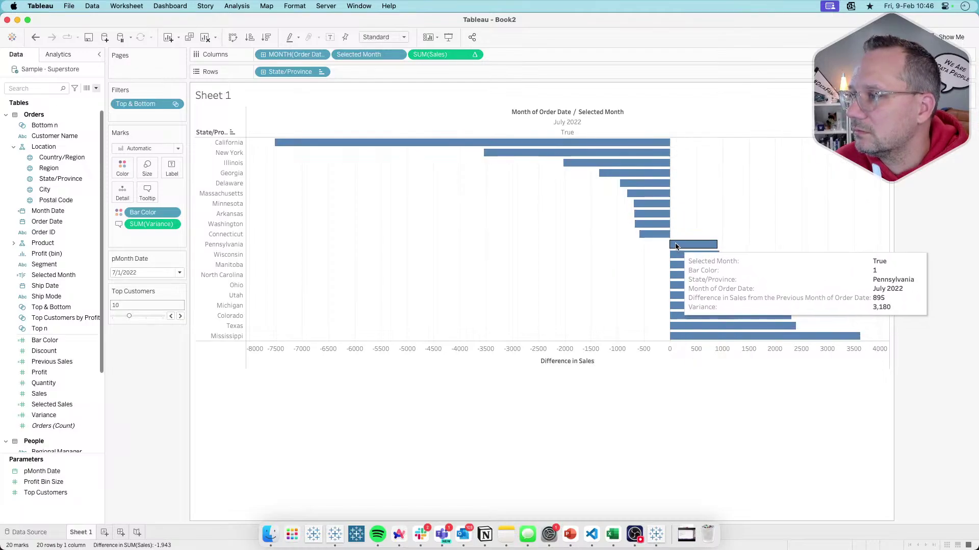
drag(145, 224, 131, 400)
click(47, 340)
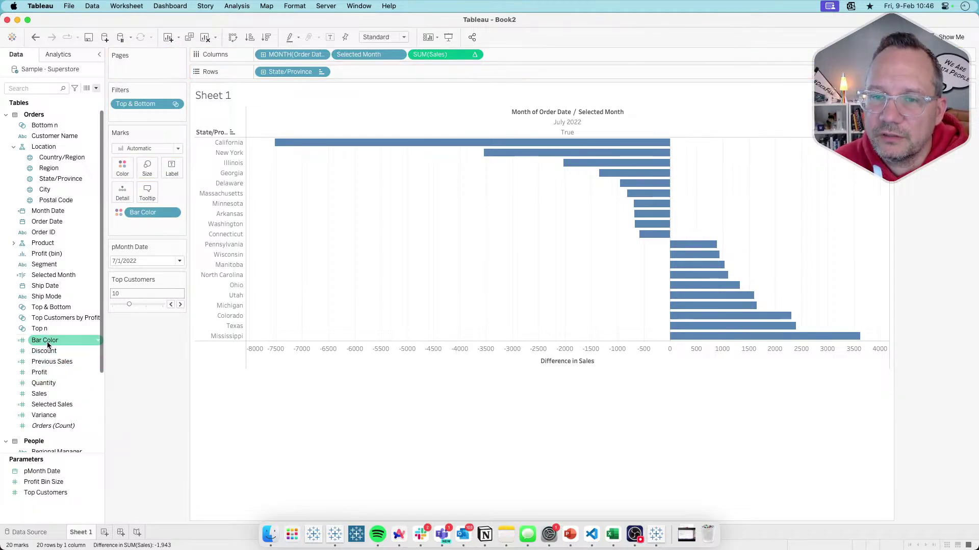
double_click(47, 341)
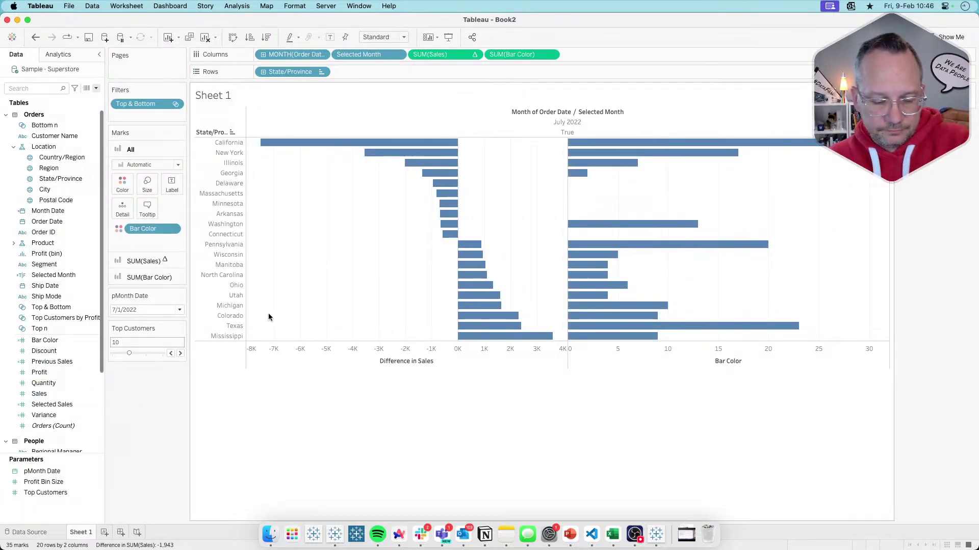
key(super+z)
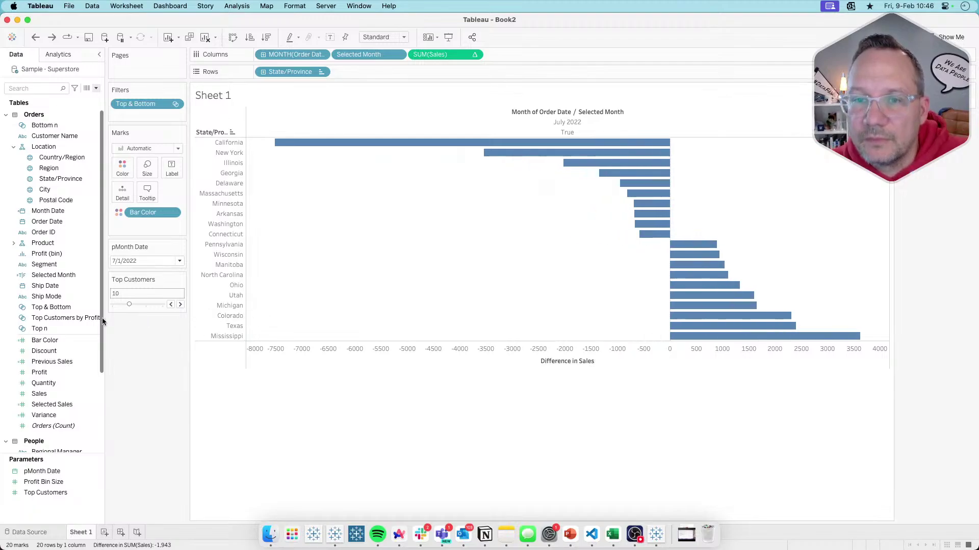
Replace the Bar Color formula with the sign of the sales difference table calculation: sign(ZN(SUM([Sales])) - LOOKUP(ZN(SUM([Sales])), -1)).
right_click(60, 341)
click(81, 175)
drag(447, 54, 356, 237)
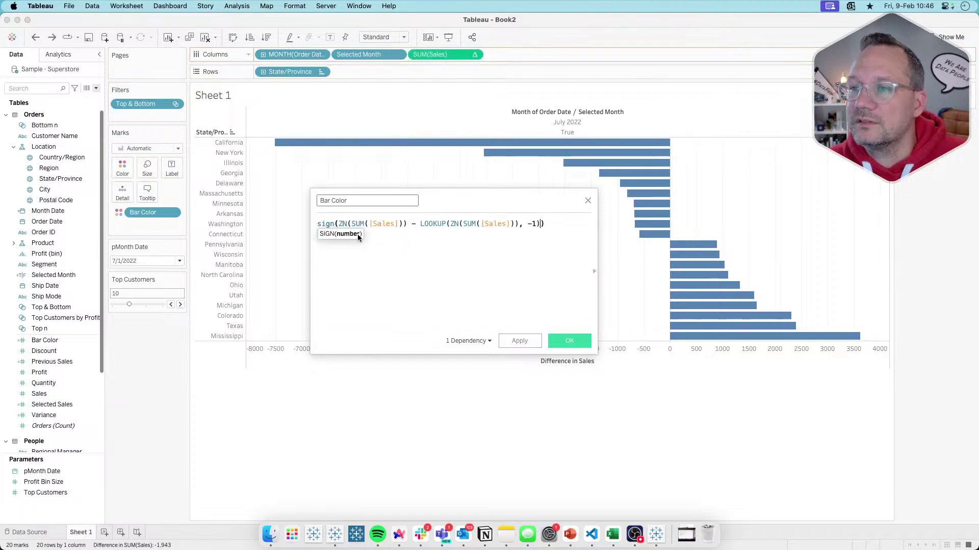
click(530, 341)
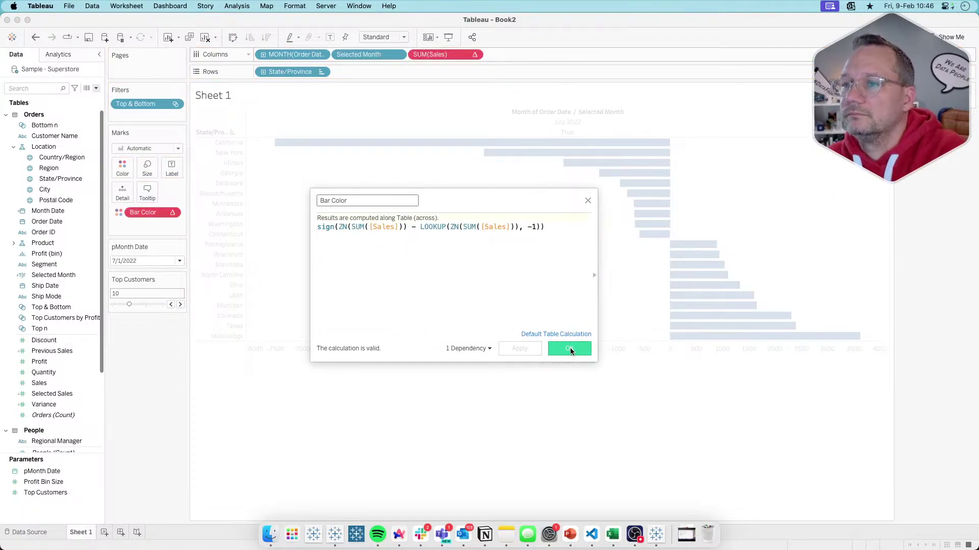
click(570, 347)
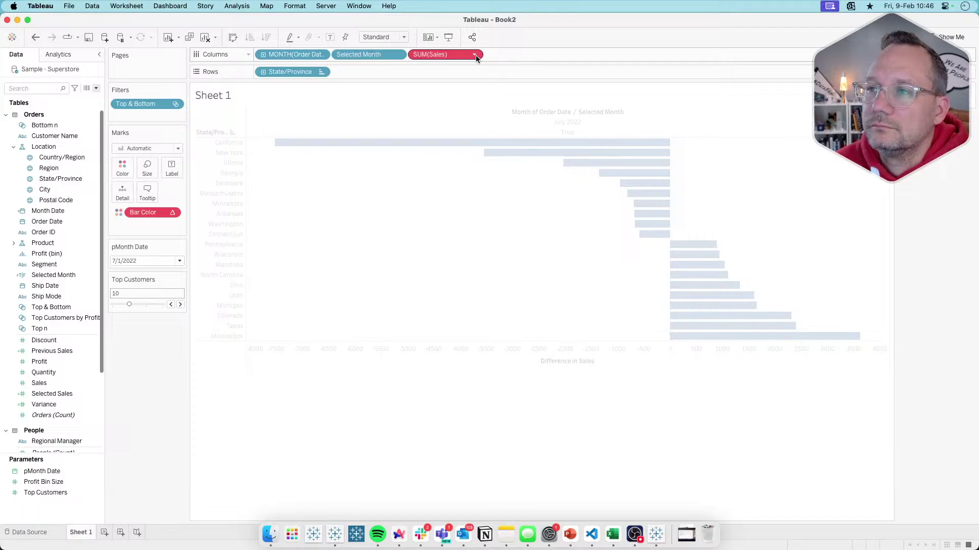
Set the Bar Color table calculation to compute using Specific Dimensions at the level of Month of Order Date.
click(172, 212)
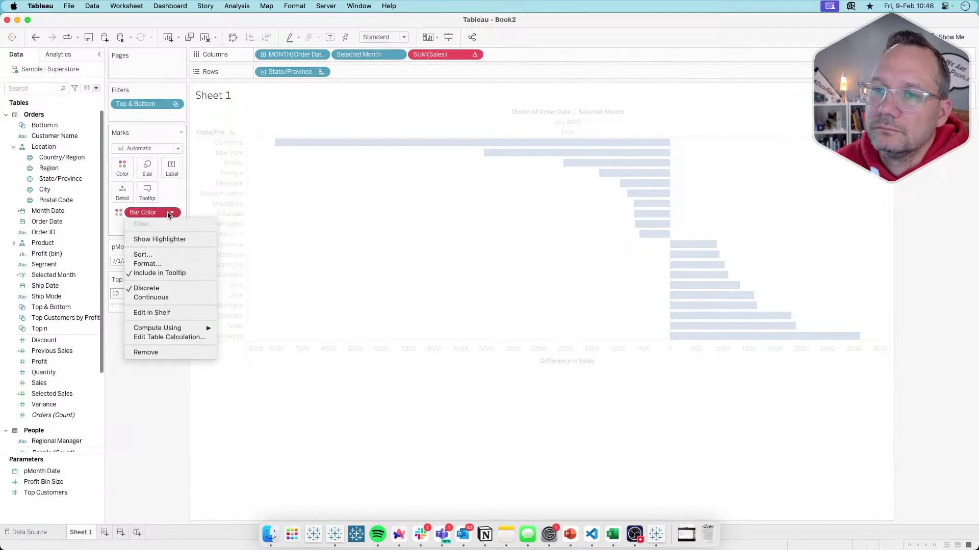
click(159, 337)
click(335, 360)
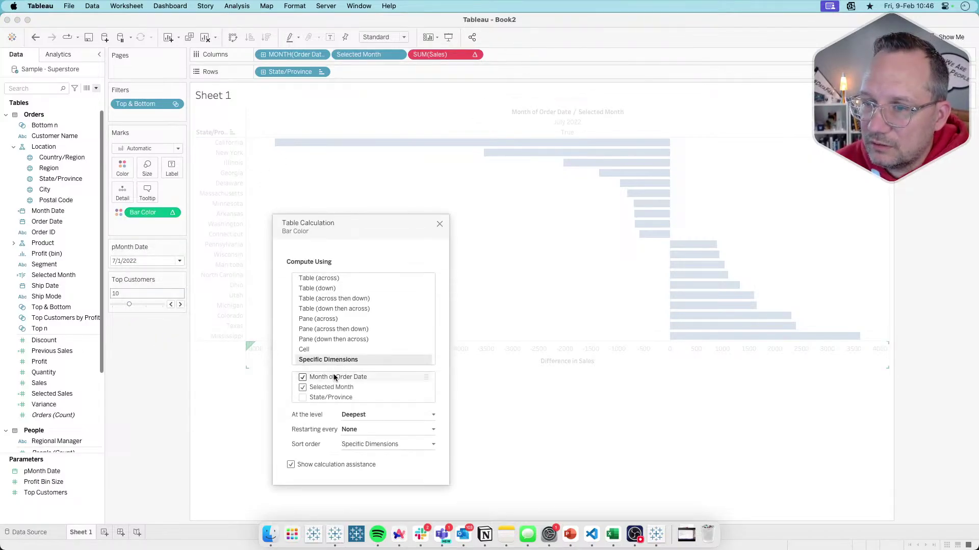
click(366, 414)
click(365, 433)
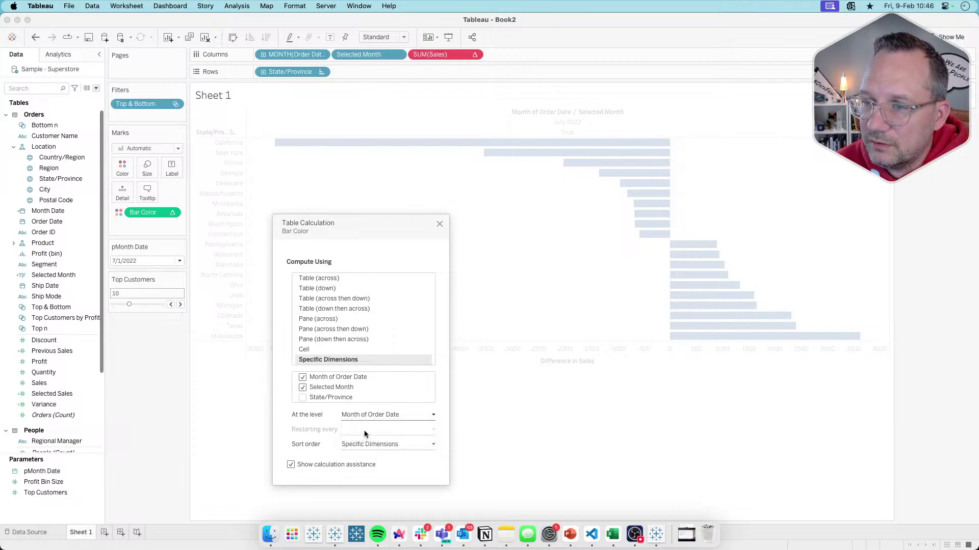
Include Selected Month among the specific dimensions of the SUM(Sales) table calculation and close its settings.
click(477, 55)
click(477, 55)
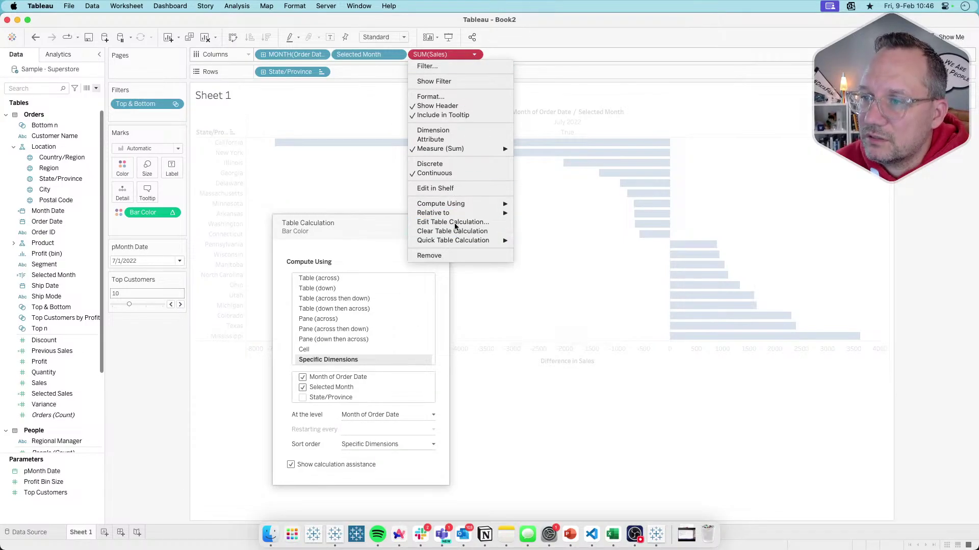
click(426, 223)
click(302, 434)
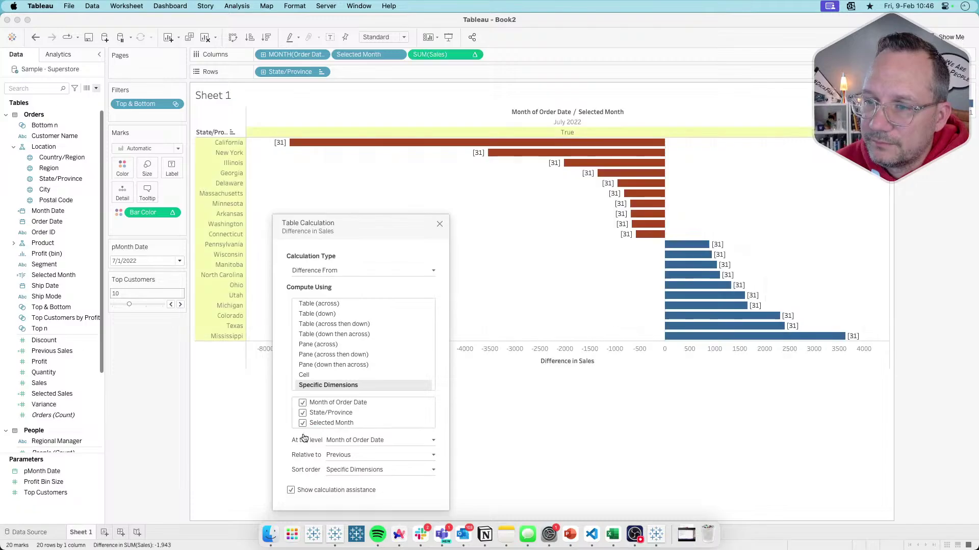
click(440, 224)
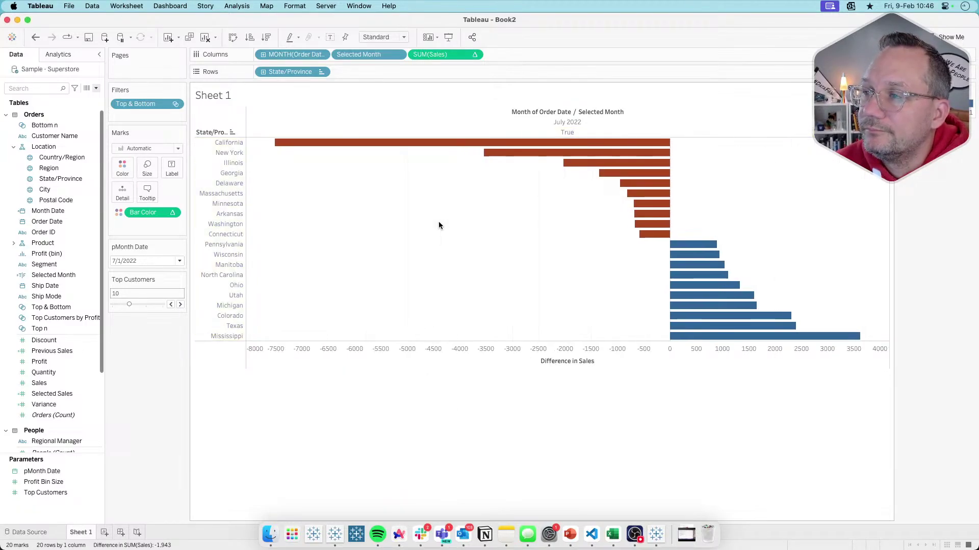
Test the chart by stepping the Top Customers parameter between 5, 10 and 15, leaving it at 15.
click(171, 304)
click(179, 305)
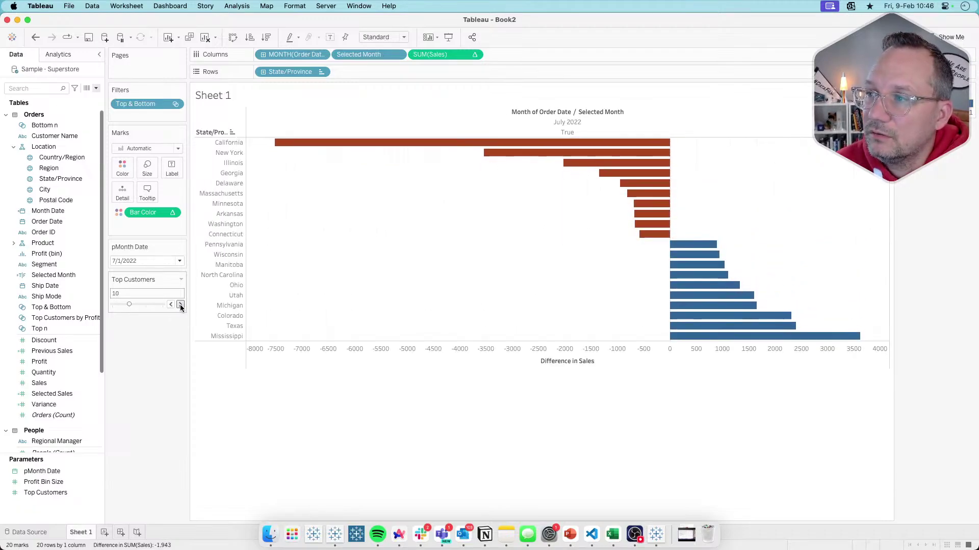
click(180, 305)
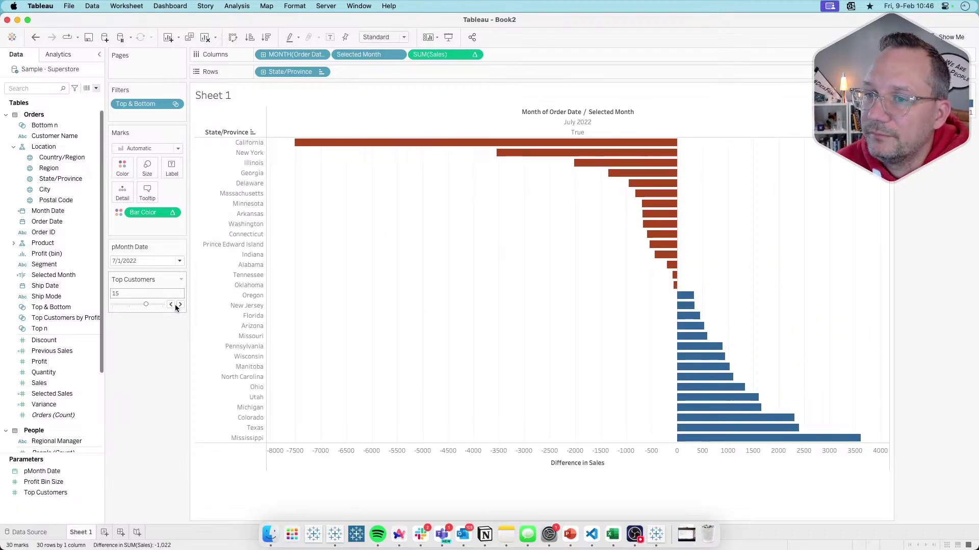
click(171, 305)
click(172, 304)
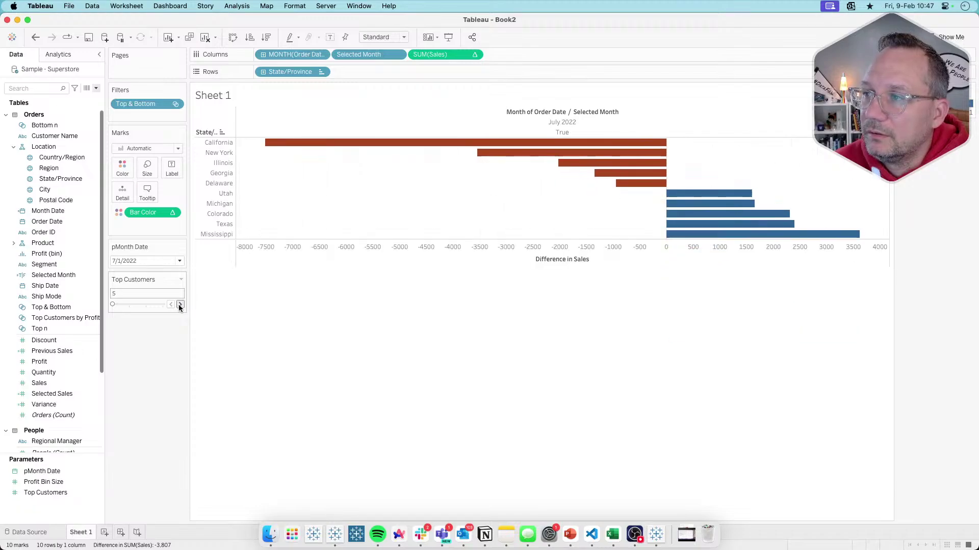
click(180, 305)
click(181, 304)
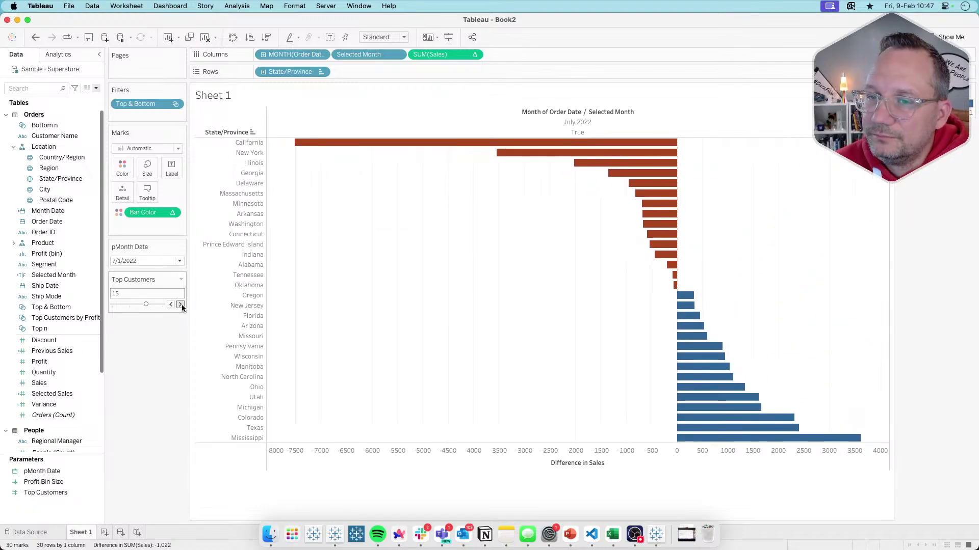
click(171, 305)
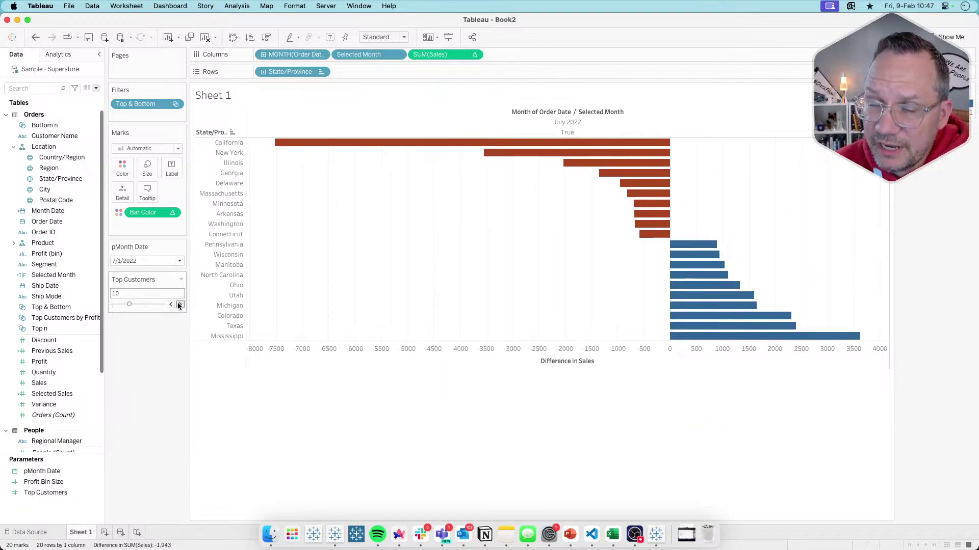
click(180, 304)
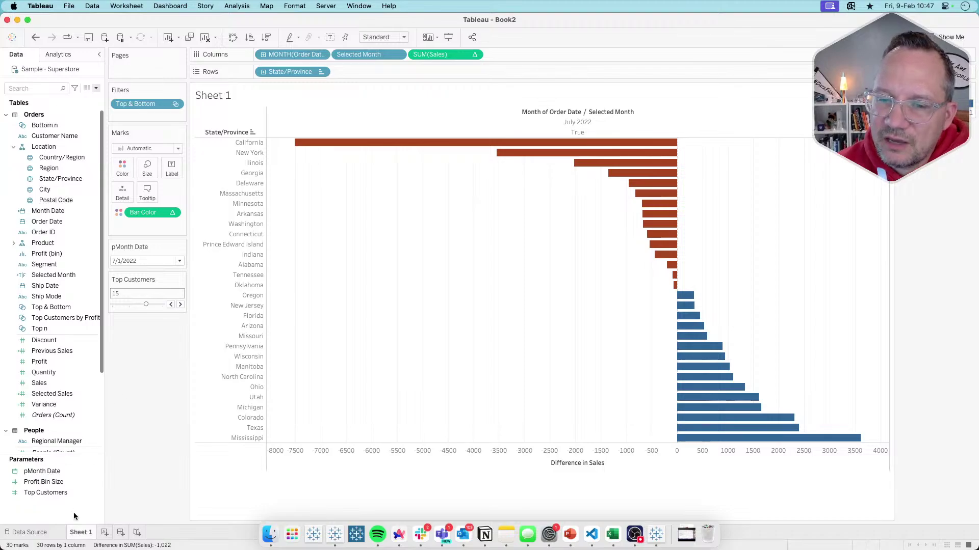
Duplicate Sheet 1 and remove the Top & Bottom filter from the copy.
right_click(80, 533)
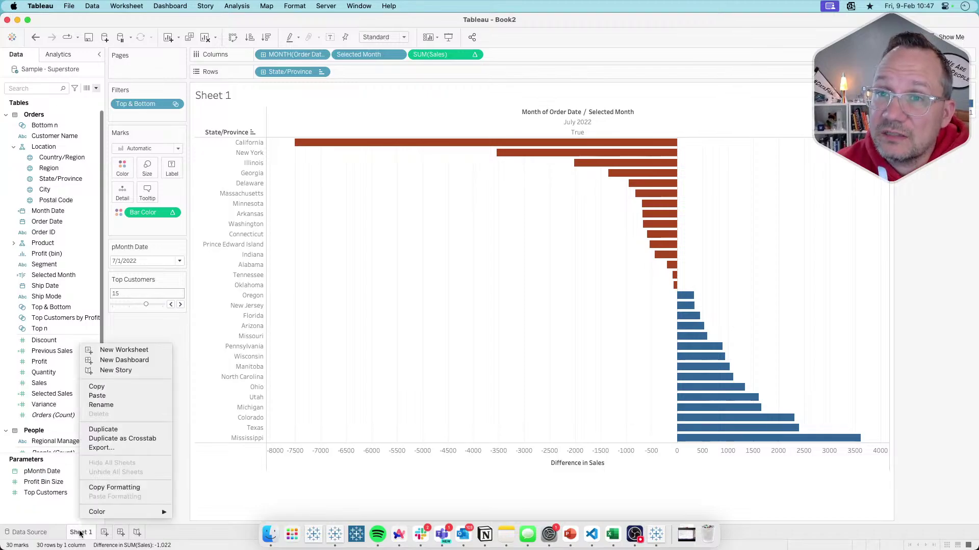
click(110, 428)
drag(154, 105, 137, 401)
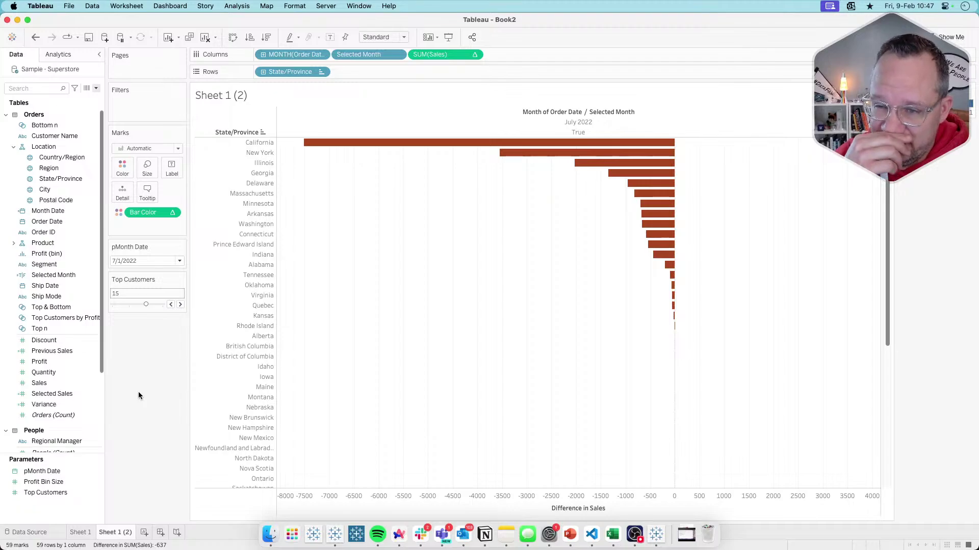
Add an index() calculation to Rows after State/Province and make it discrete.
double_click(370, 72)
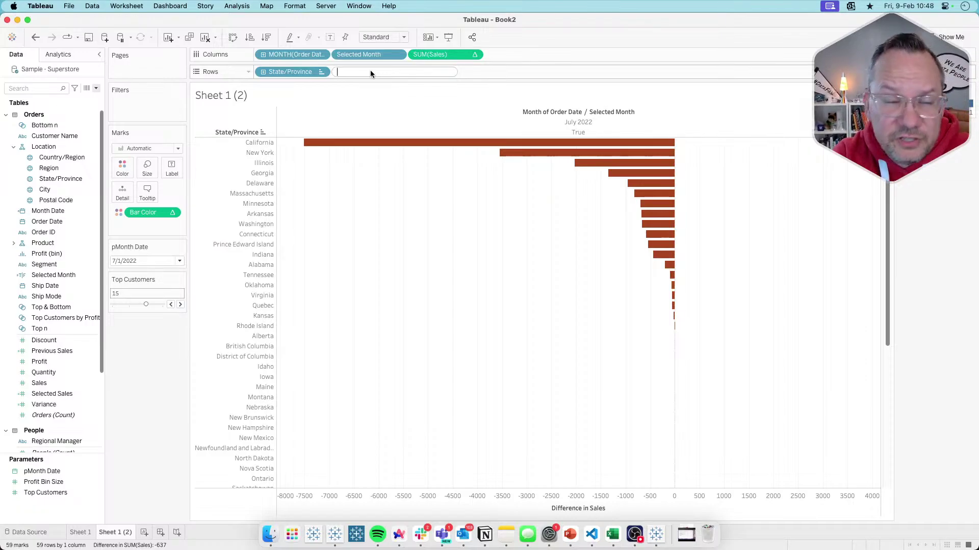
text(index())
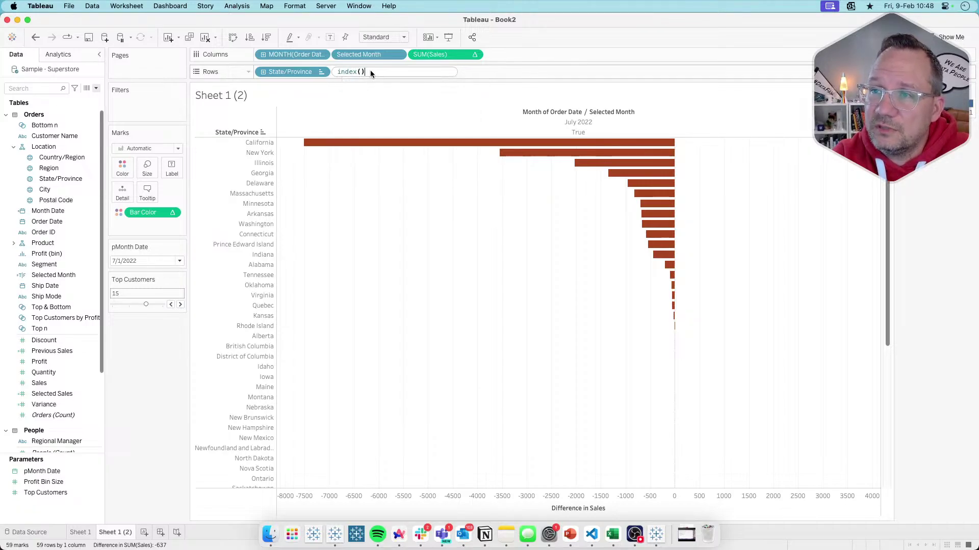
key(Return)
click(397, 72)
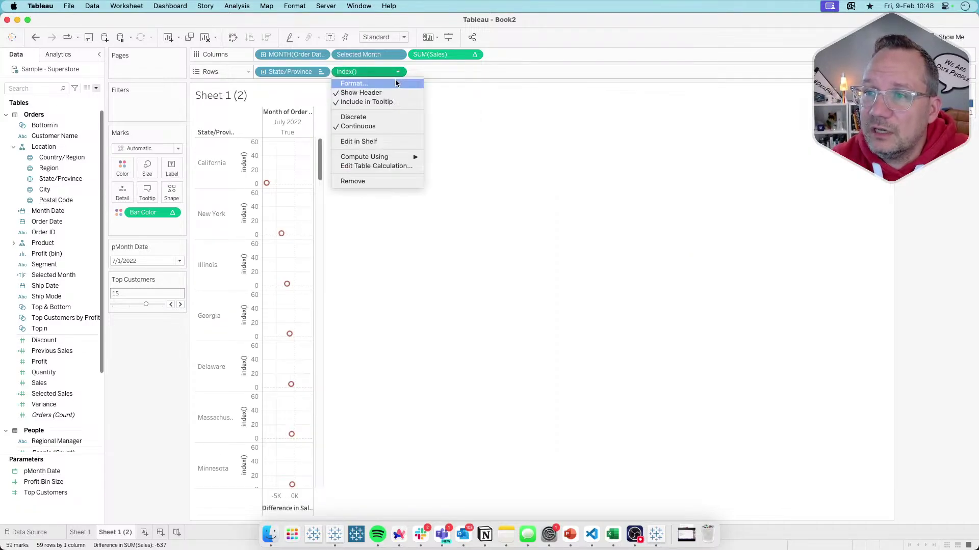
click(383, 121)
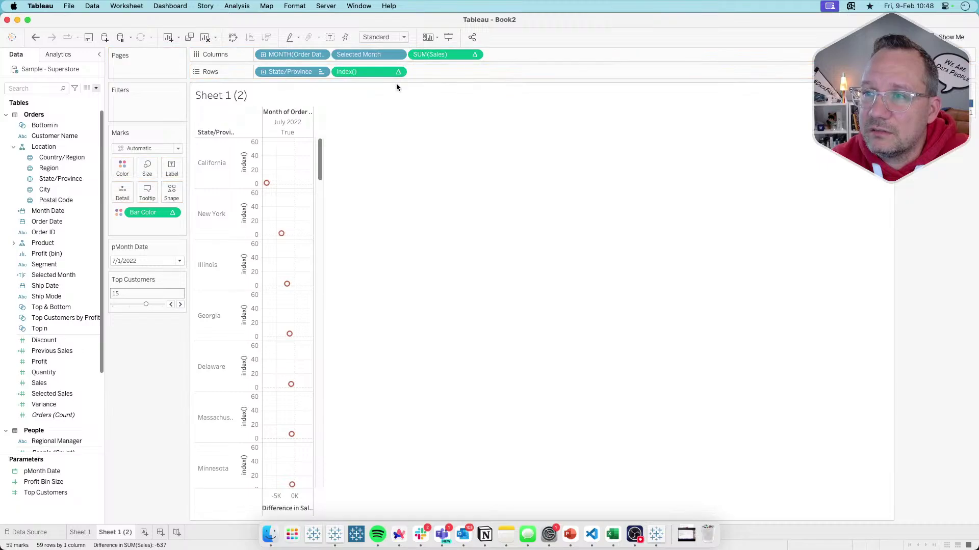
click(398, 72)
click(368, 117)
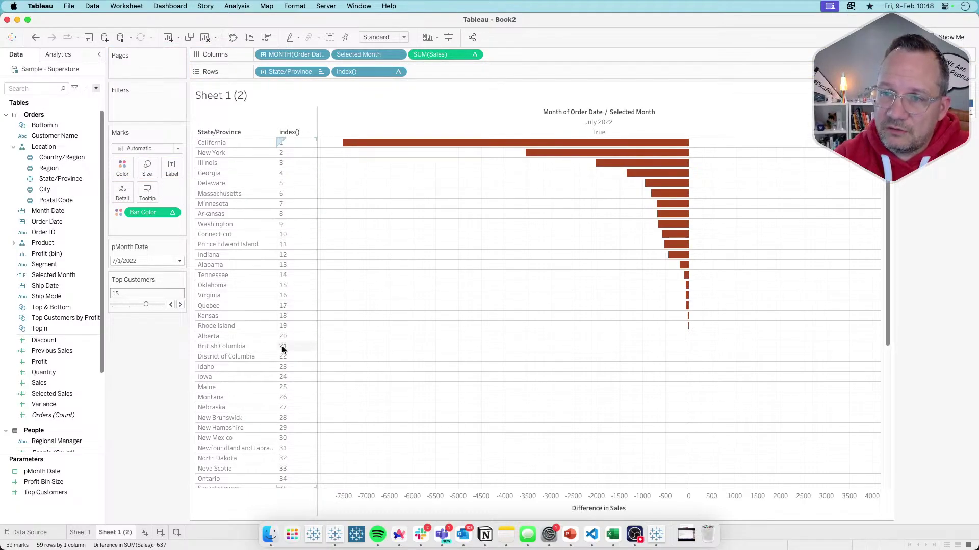
Examine how the index numbers run through the sorted states from the largest drop to the largest gain.
scroll(285, 476, down, 5)
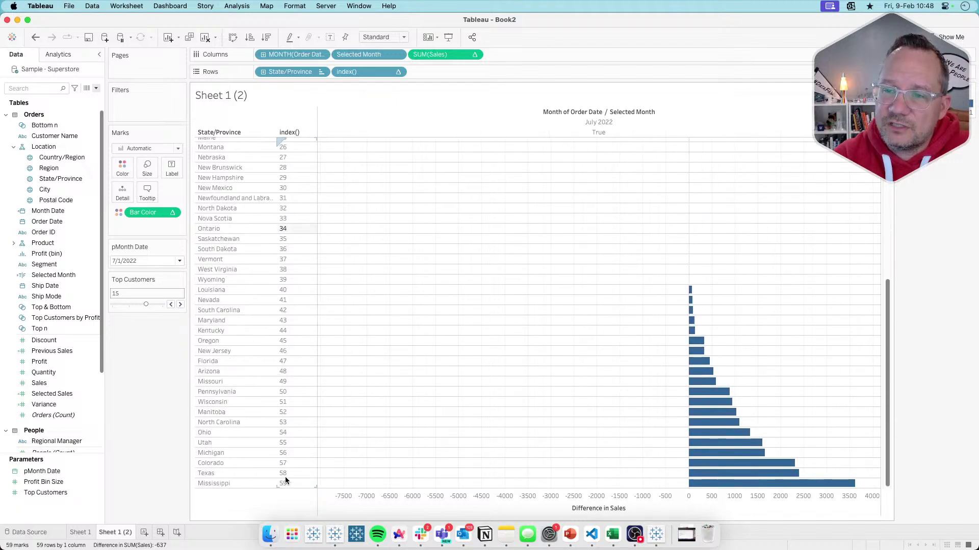
scroll(283, 481, up, 5)
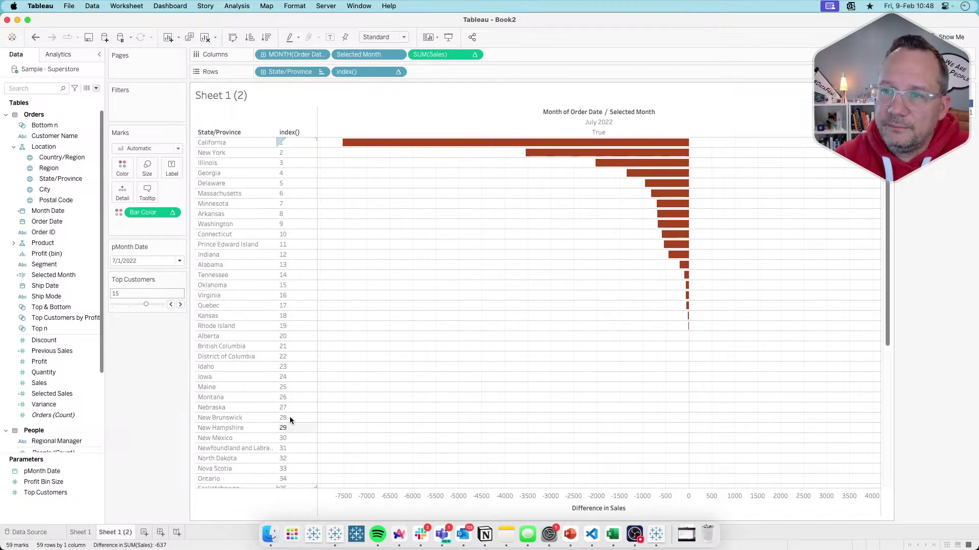
scroll(296, 299, down, 5)
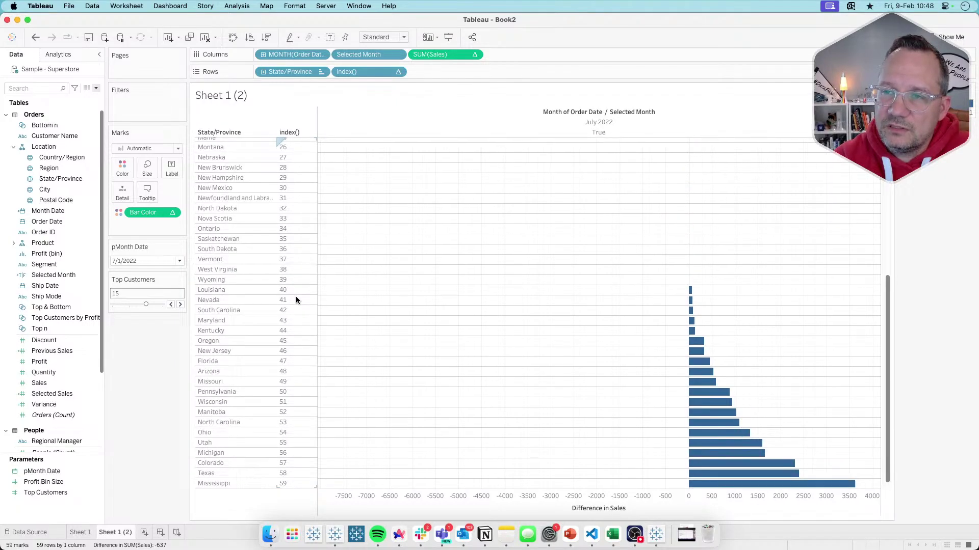
scroll(295, 299, up, 5)
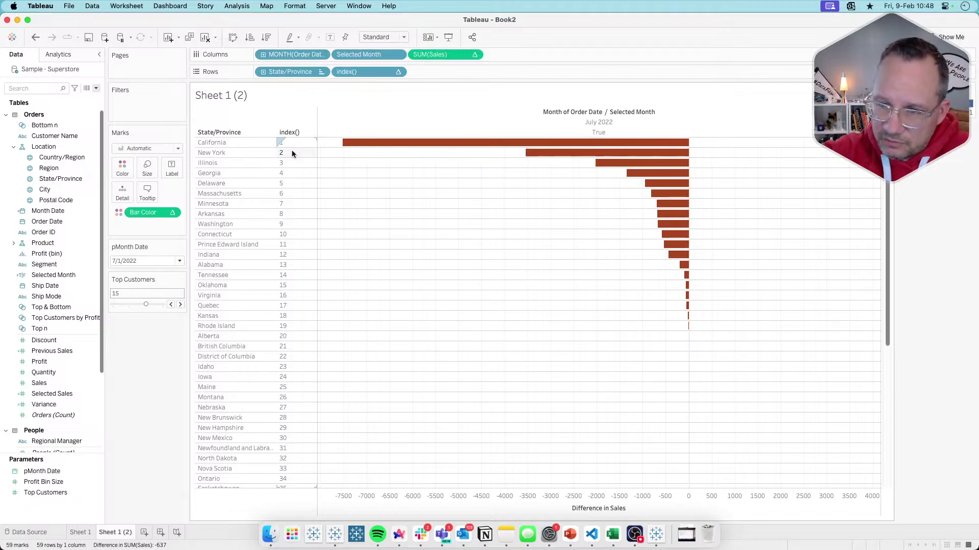
scroll(291, 153, down, 5)
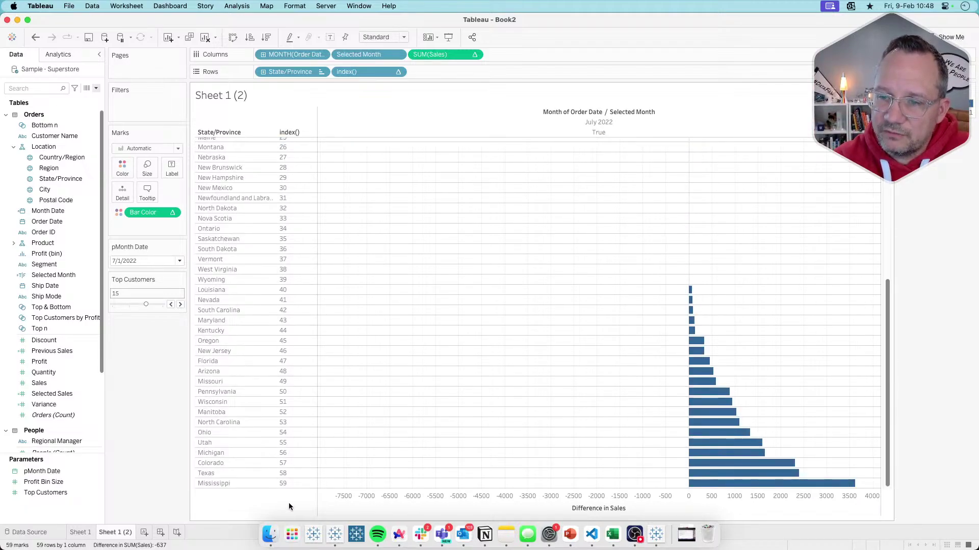
scroll(287, 182, up, 5)
Add first() and last() calculations to Rows after the index() field.
double_click(421, 71)
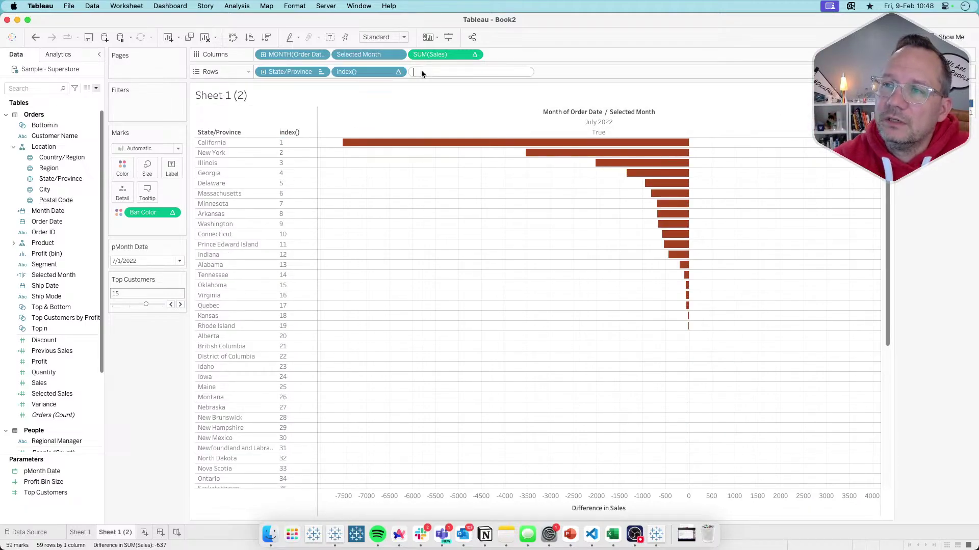
text(first())
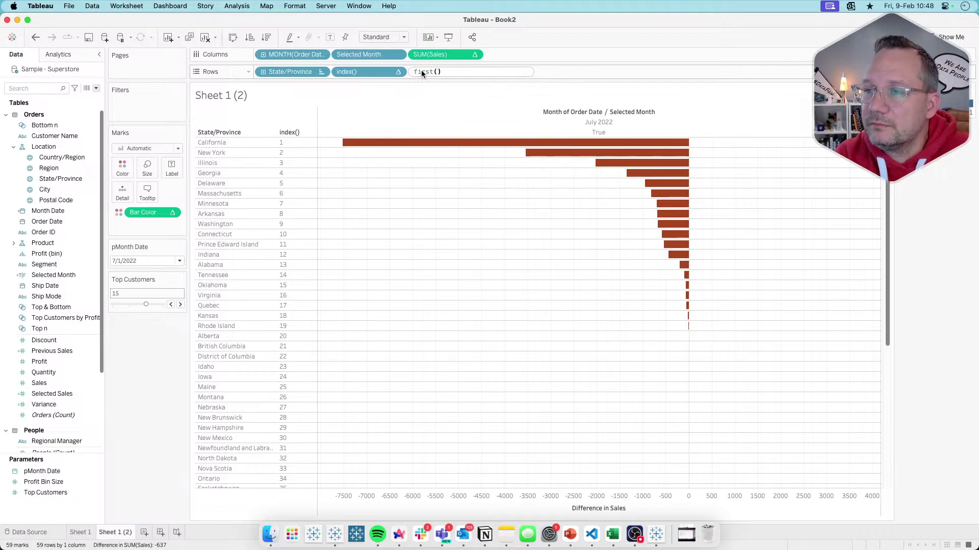
key(Return)
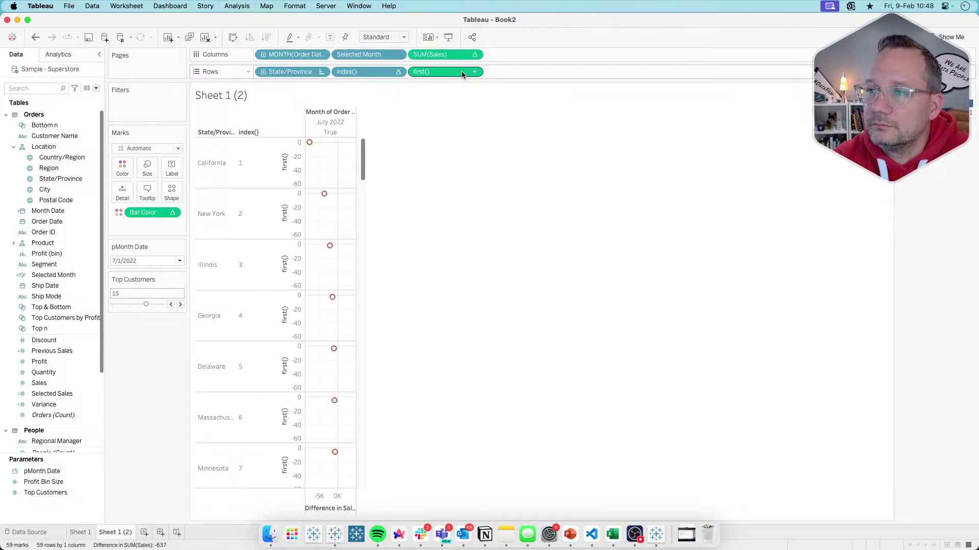
double_click(496, 72)
text(last())
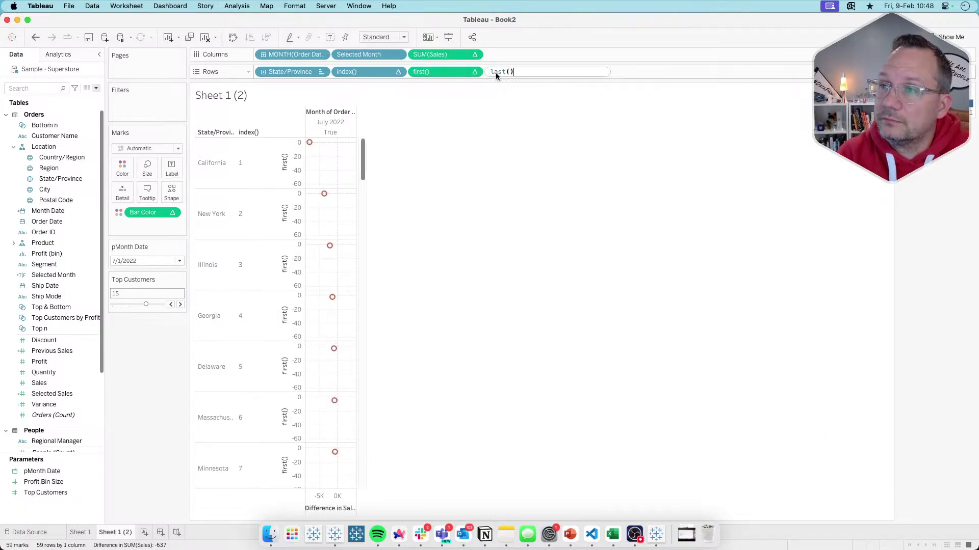
key(Return)
Add a size() calculation to Rows after the last() field.
click(475, 72)
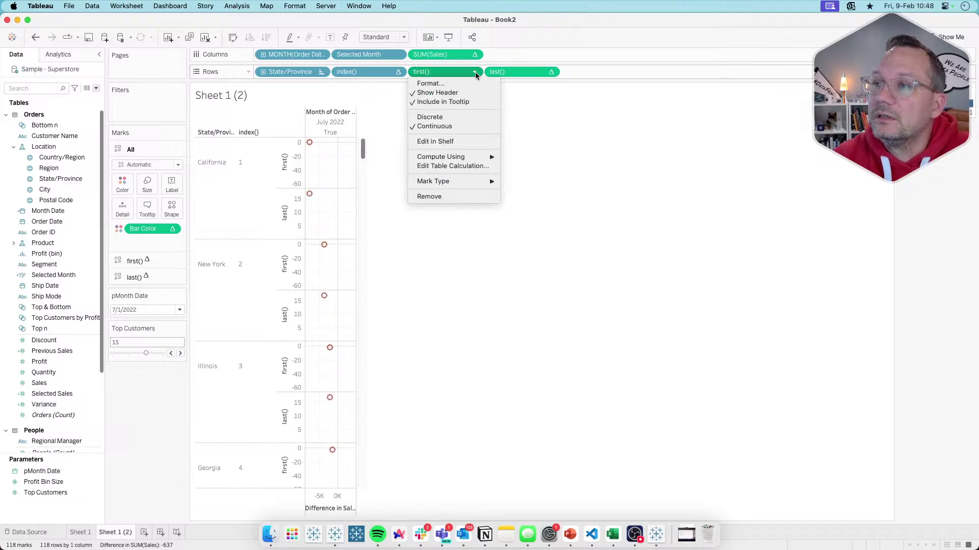
click(586, 80)
double_click(586, 72)
text(size())
key(Return)
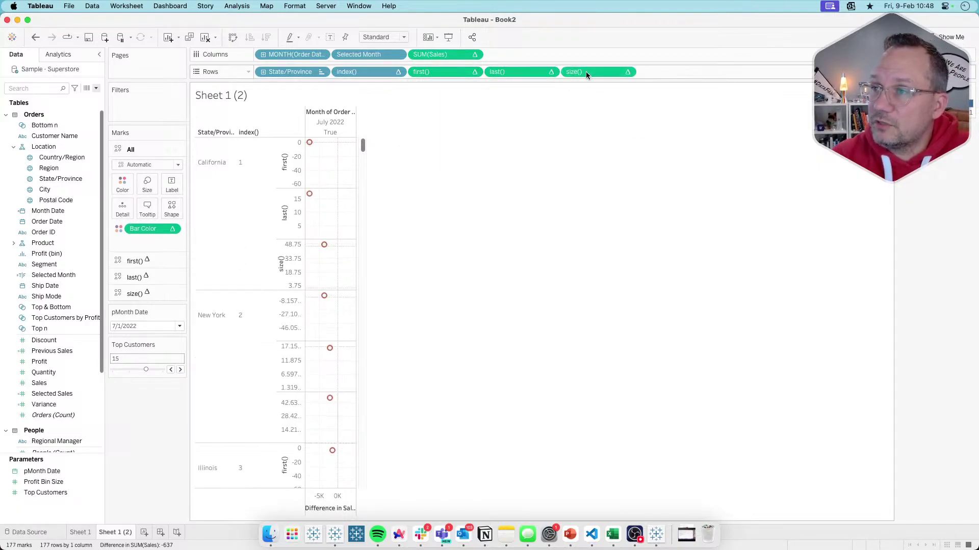
Make the first(), last() and size() fields on Rows discrete.
click(473, 73)
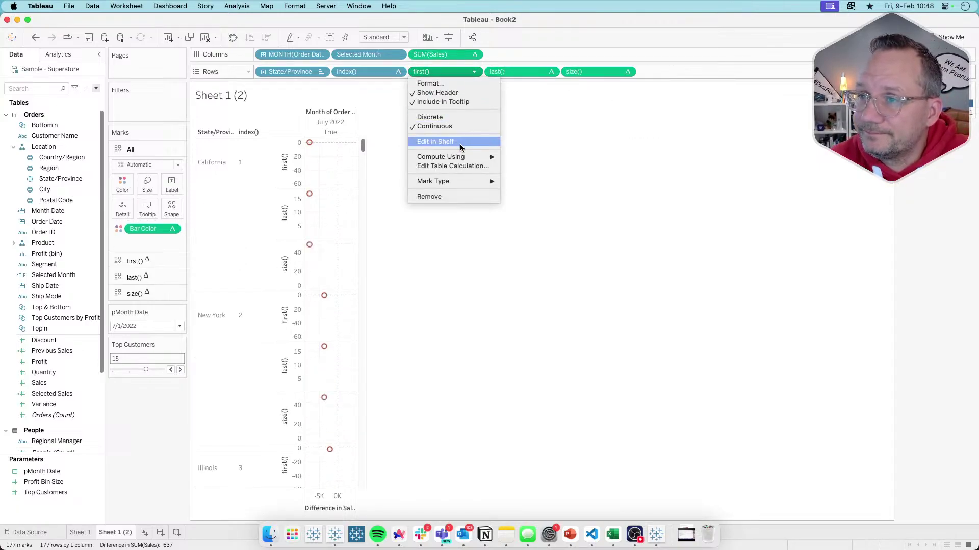
click(442, 117)
click(551, 72)
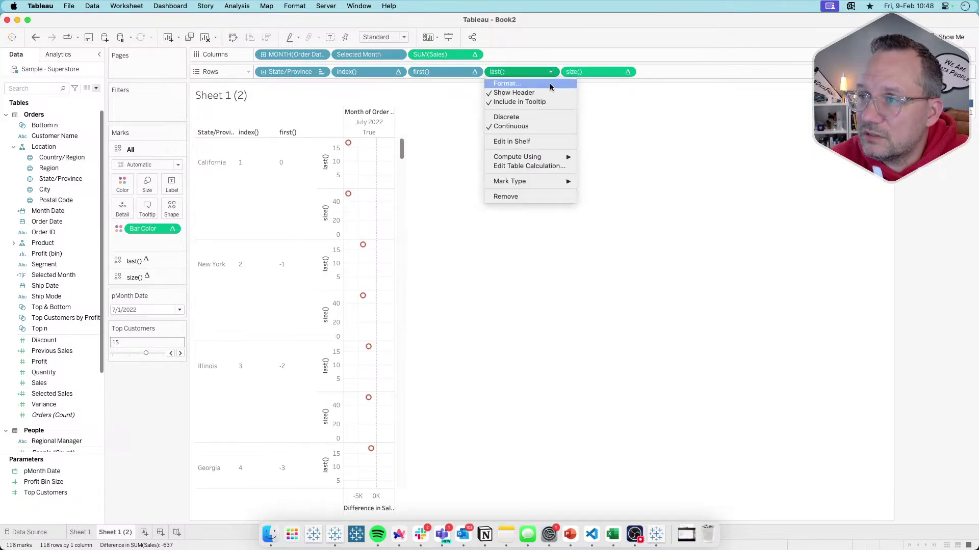
click(548, 117)
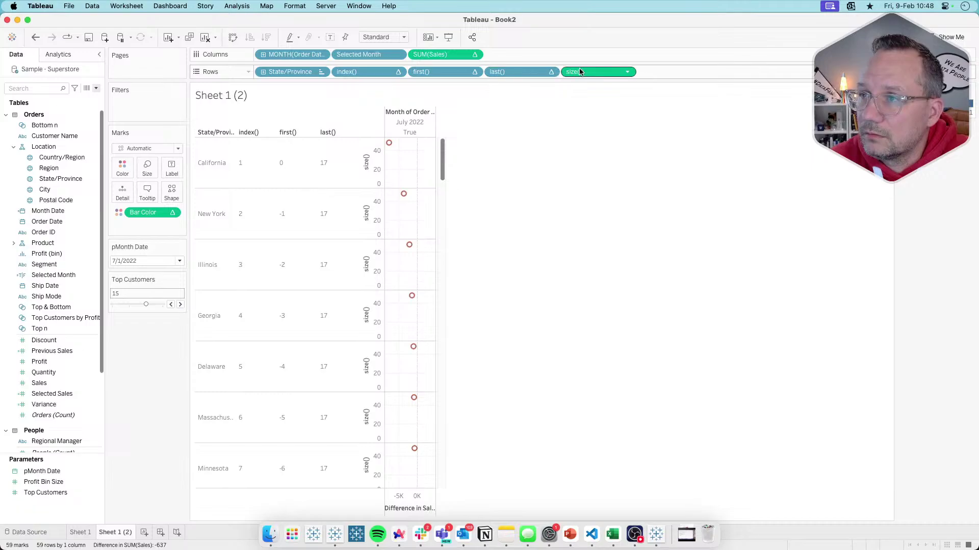
click(628, 72)
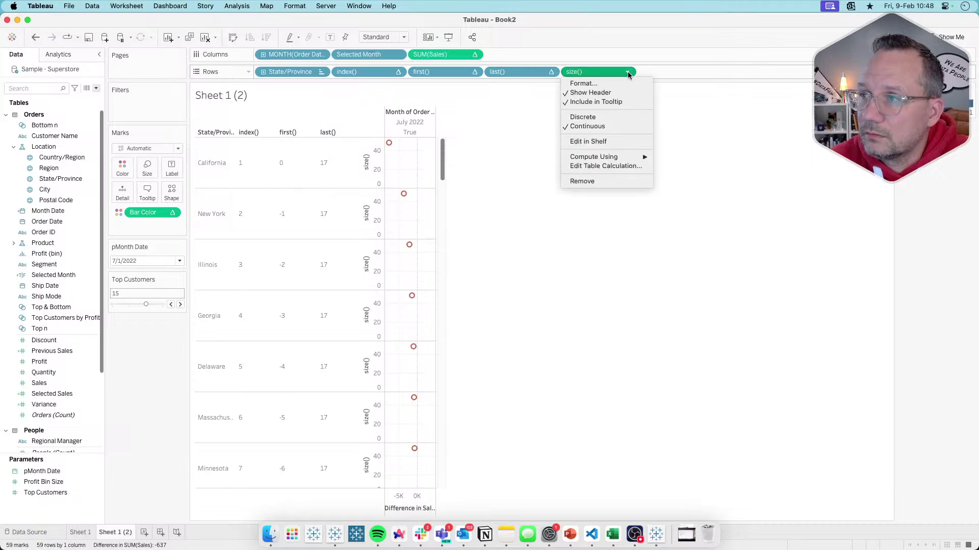
click(601, 114)
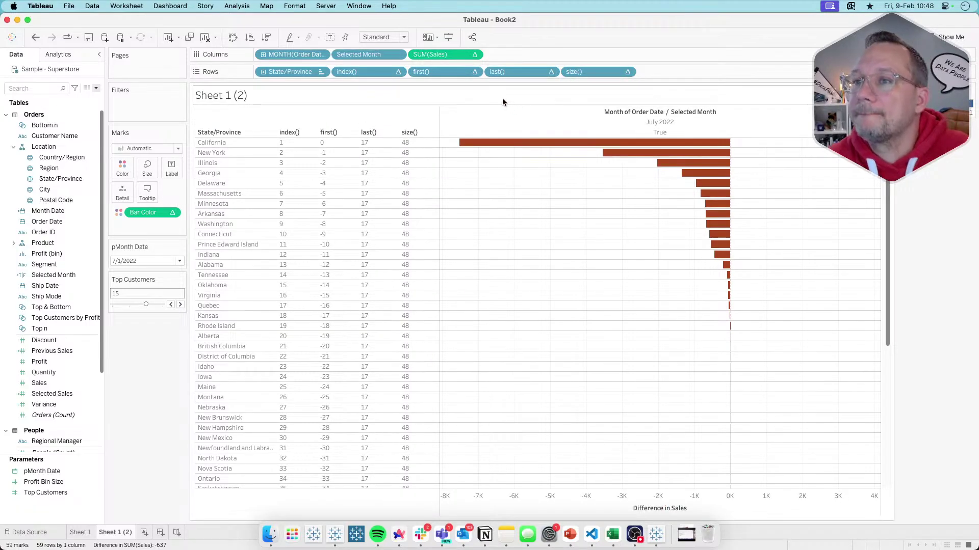
Set the last(), first() and size() calculations to compute using Table (down).
click(551, 72)
mouse_move(530, 180)
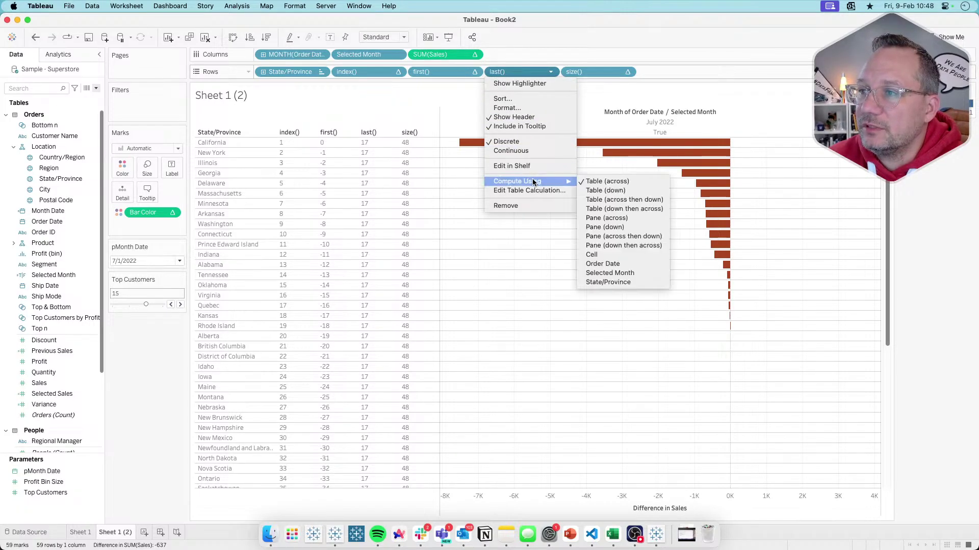
click(604, 190)
click(474, 72)
mouse_move(491, 181)
click(527, 192)
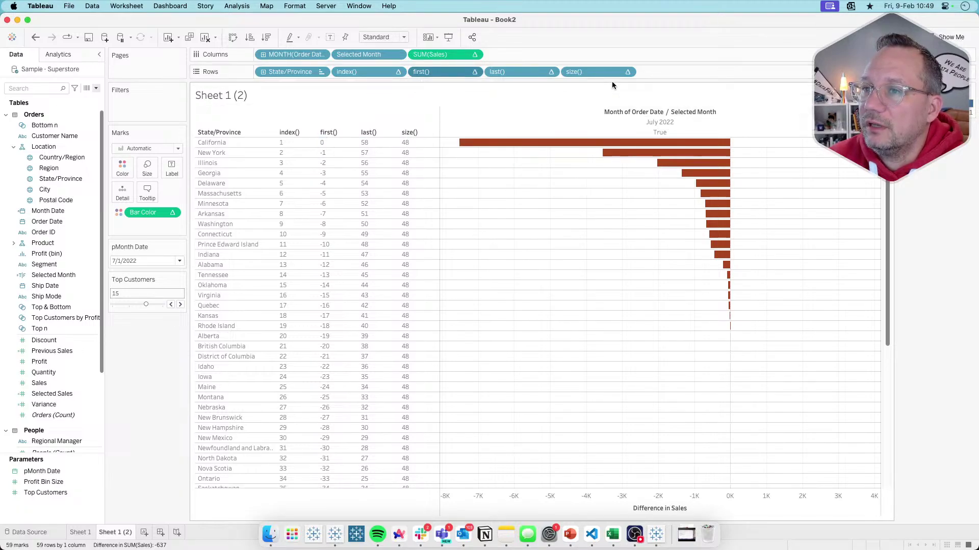
click(626, 72)
mouse_move(610, 183)
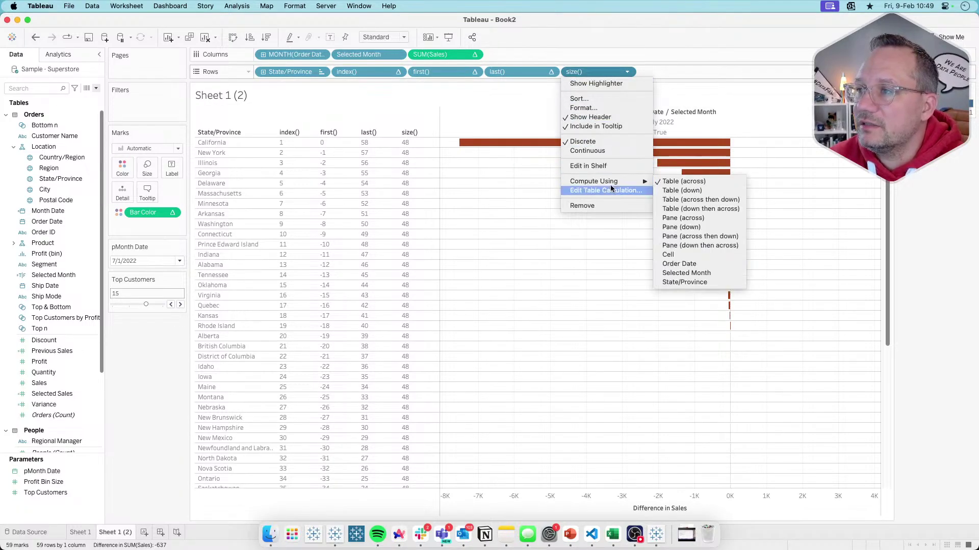
click(685, 192)
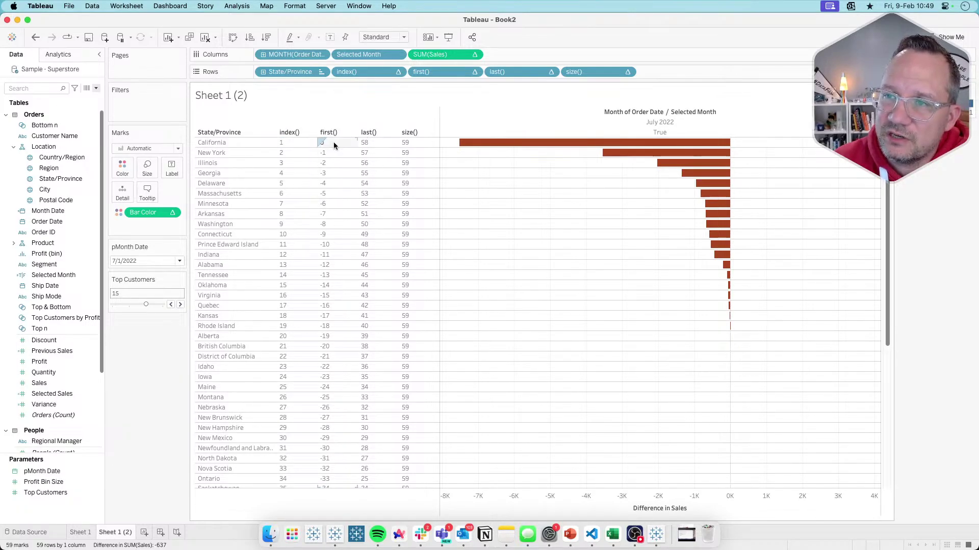
Examine how the first(), last() and size() values run from the first state to the last.
scroll(334, 146, down, 10)
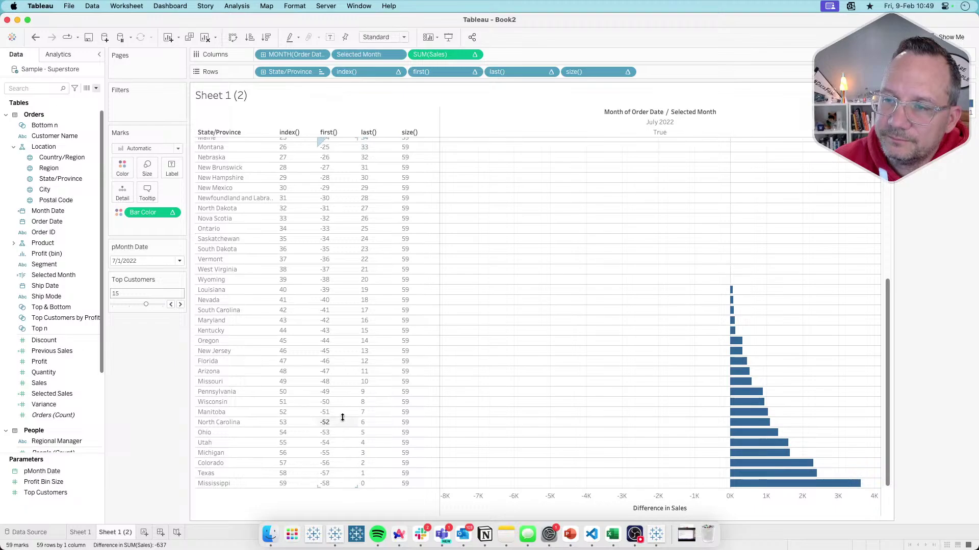
scroll(343, 415, up, 10)
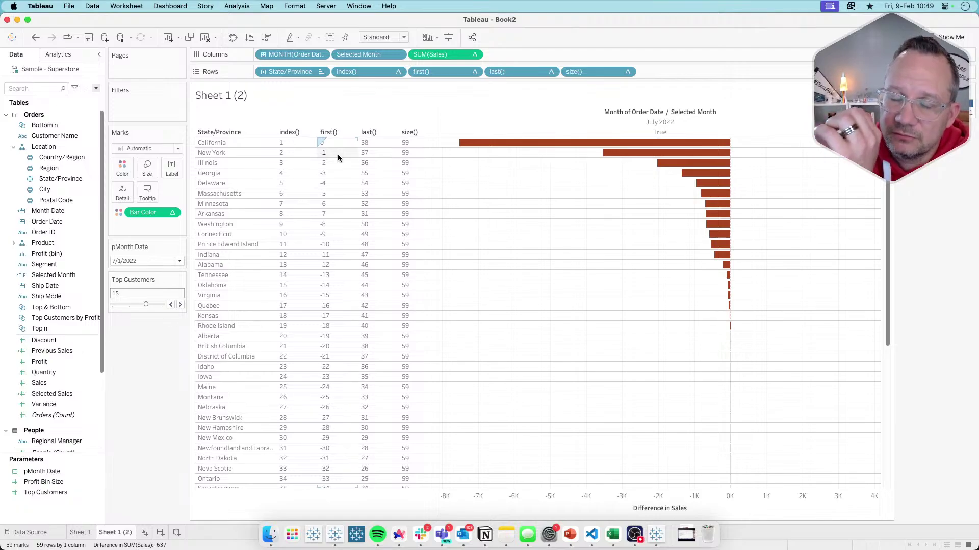
scroll(335, 328, down, 10)
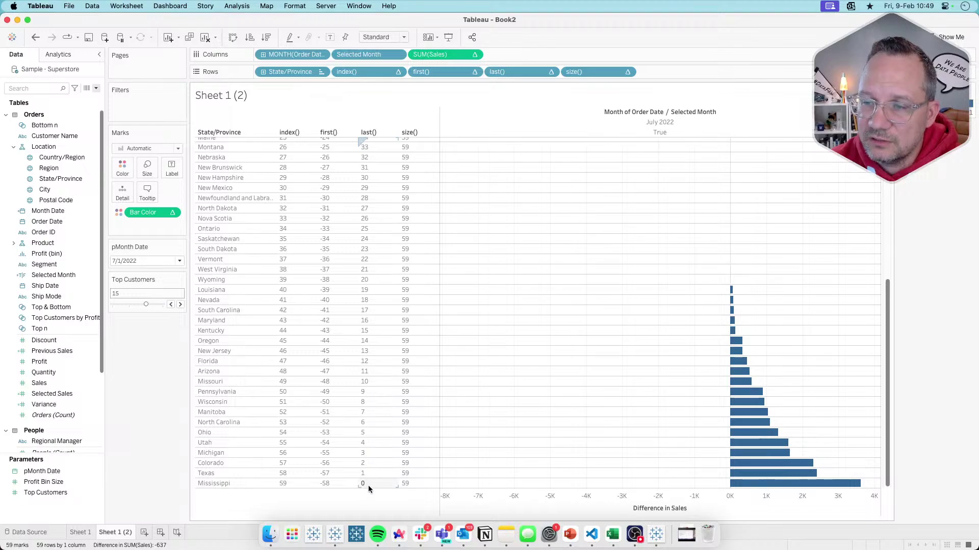
scroll(371, 472, up, 10)
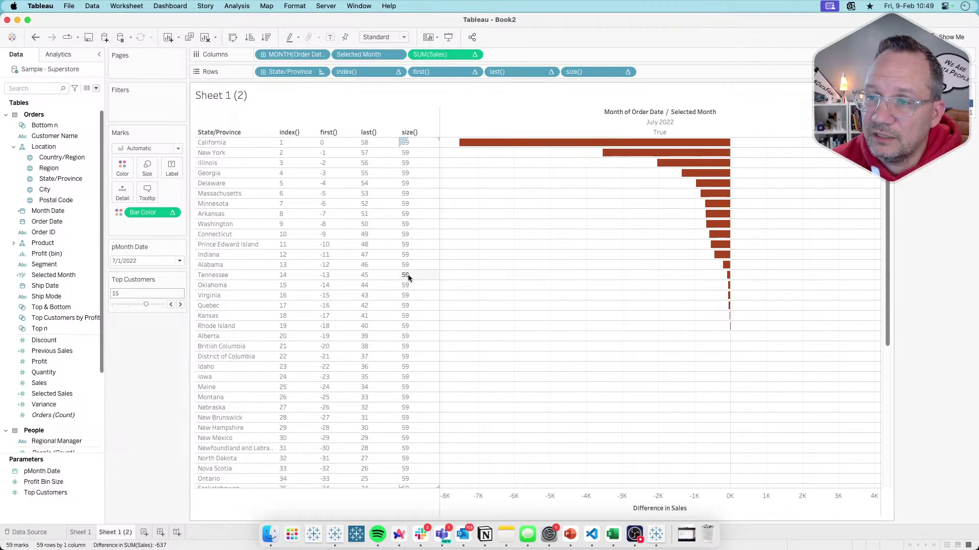
scroll(408, 275, down, 10)
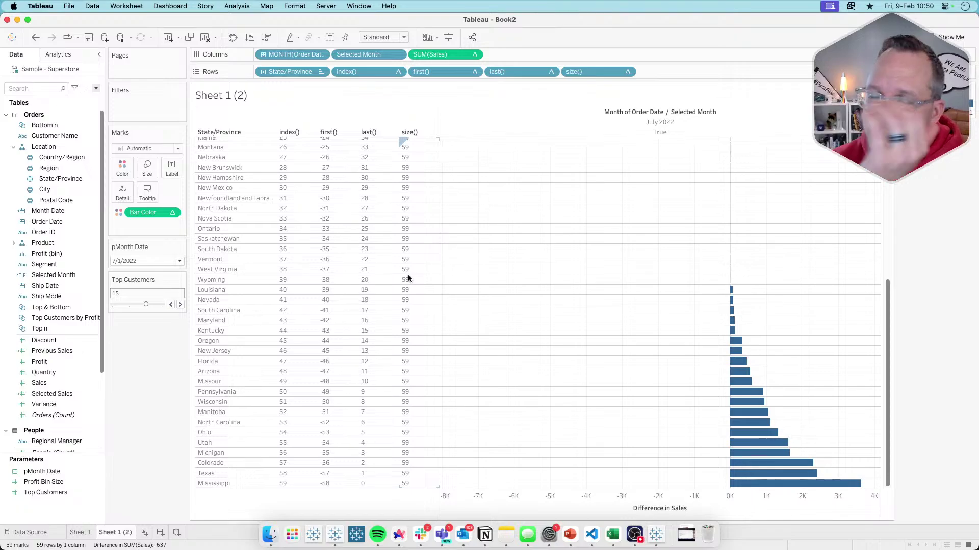
scroll(408, 274, up, 10)
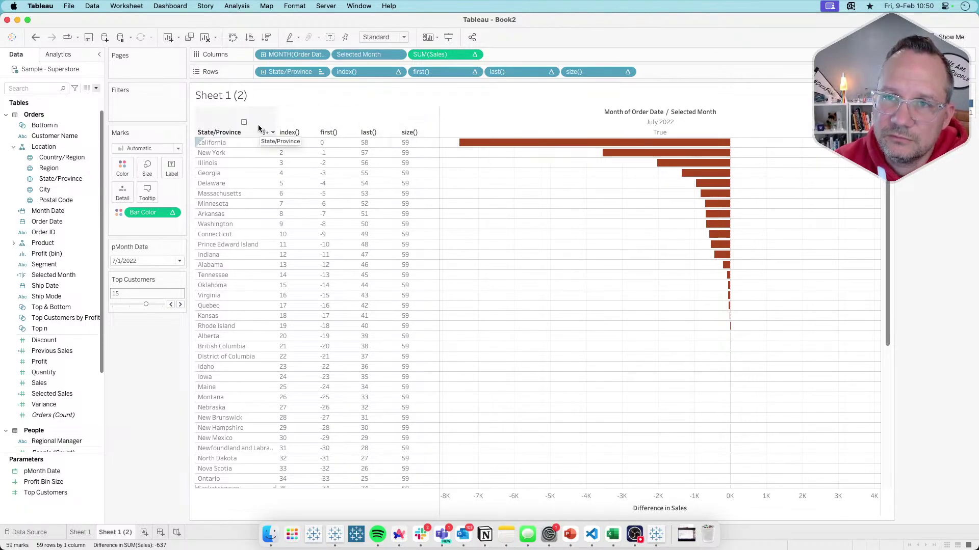
Create a calculated field named Top & Bottom_tc and leave its formula empty.
click(95, 88)
click(92, 98)
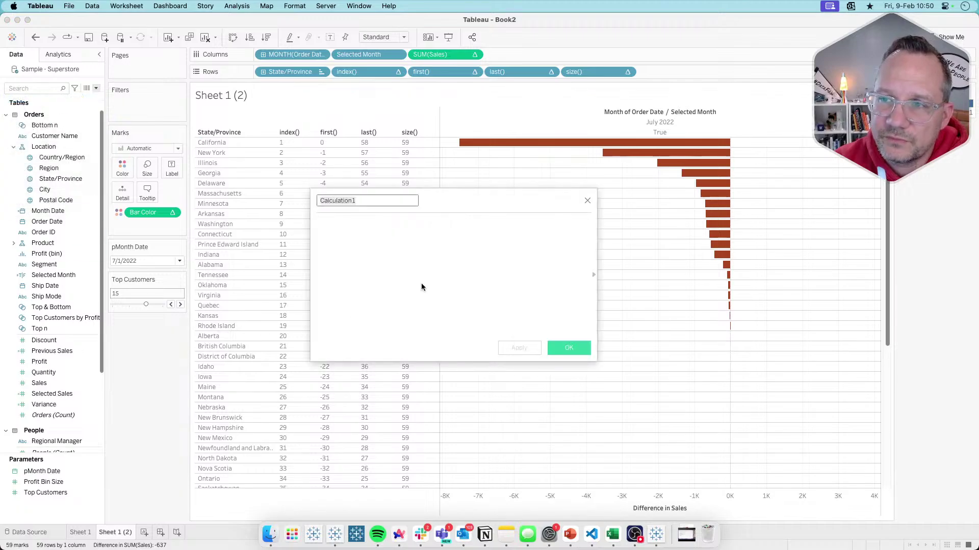
text(Top)
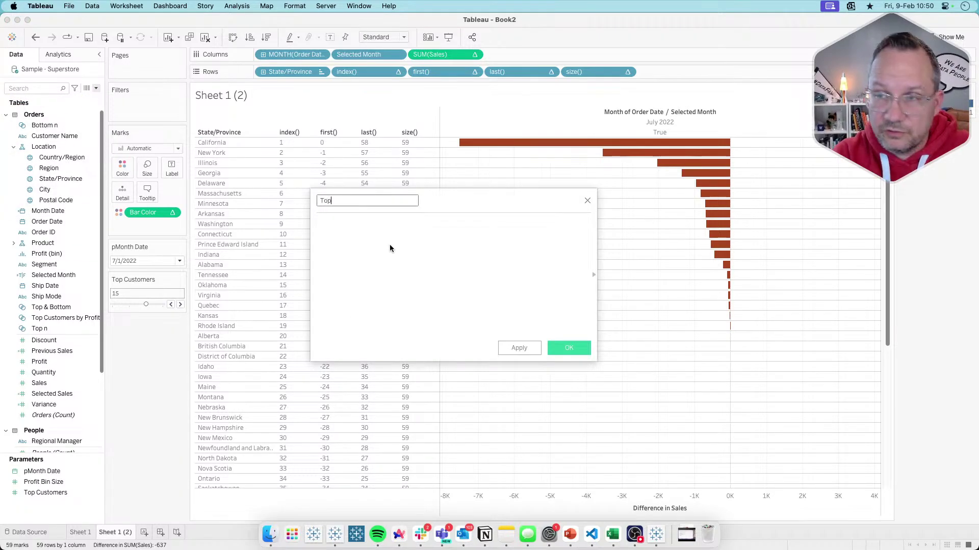
text( & Bottom)
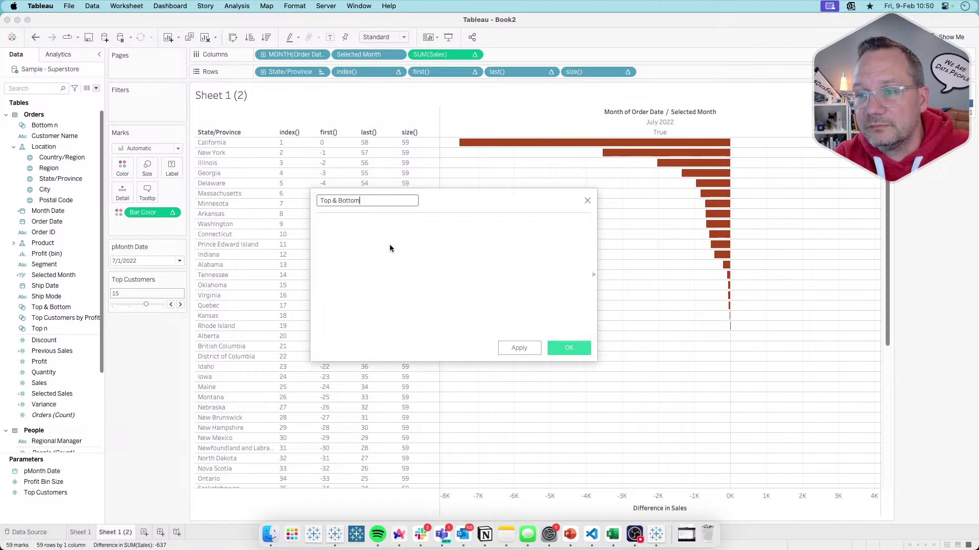
click(389, 245)
text(fd)
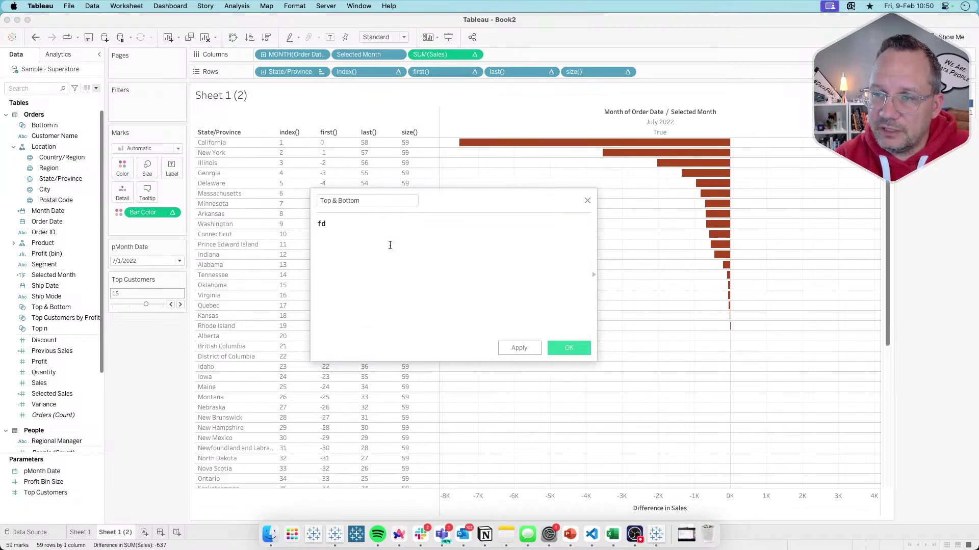
key(BackSpace)
key(BackSpace)
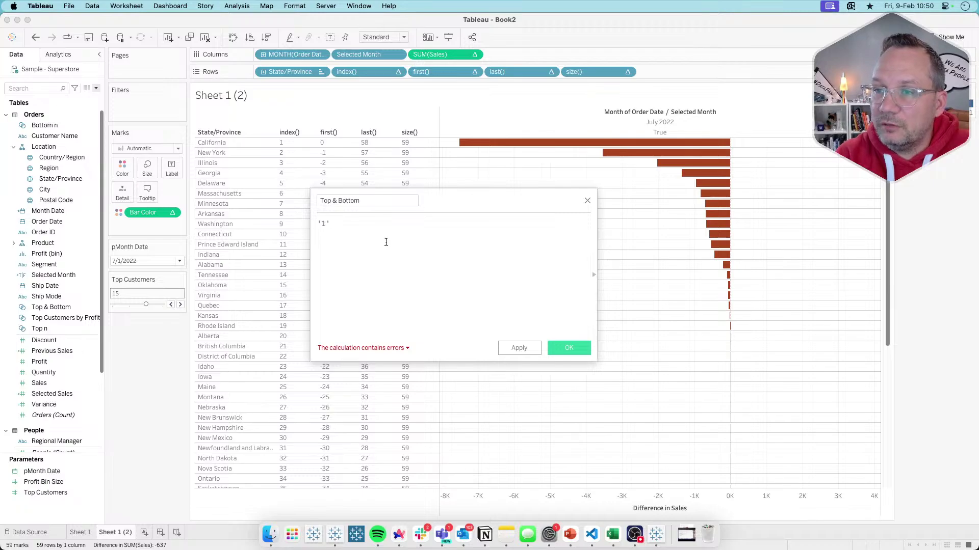
key(BackSpace)
key(BackSpace)
key(BackSpace)
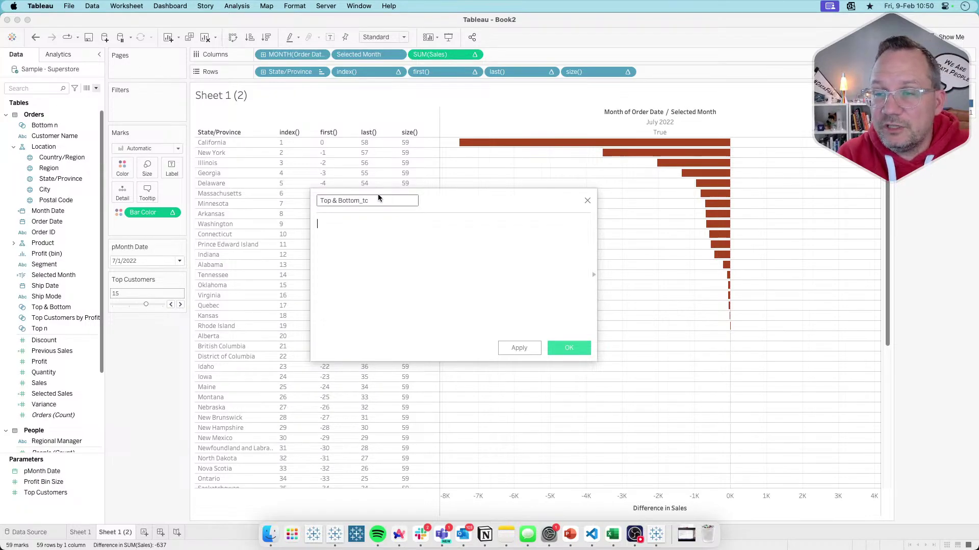
Enter first()>=-([Top Customers]-1) as the first condition of the Top & Bottom_tc calculation.
drag(449, 196, 573, 200)
text(first()
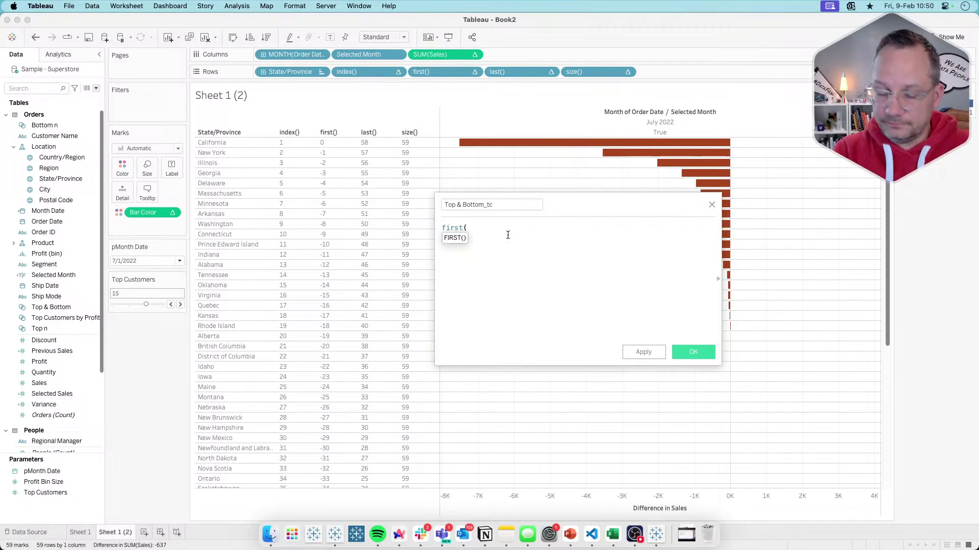
text())
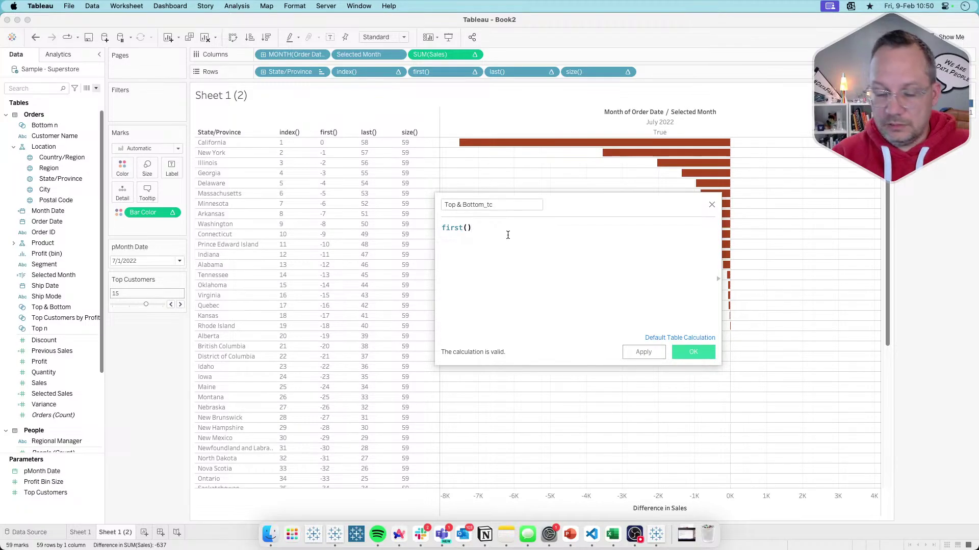
text(>)
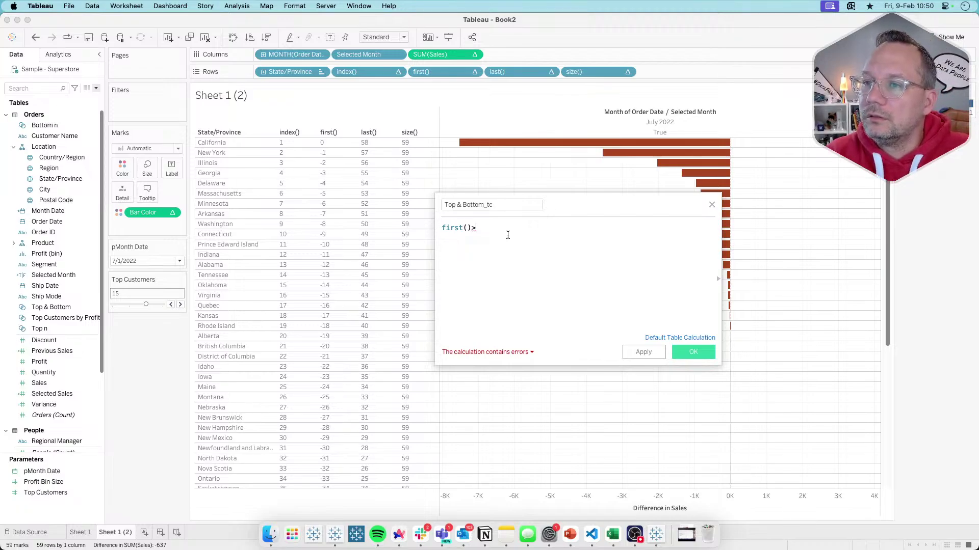
text(=)
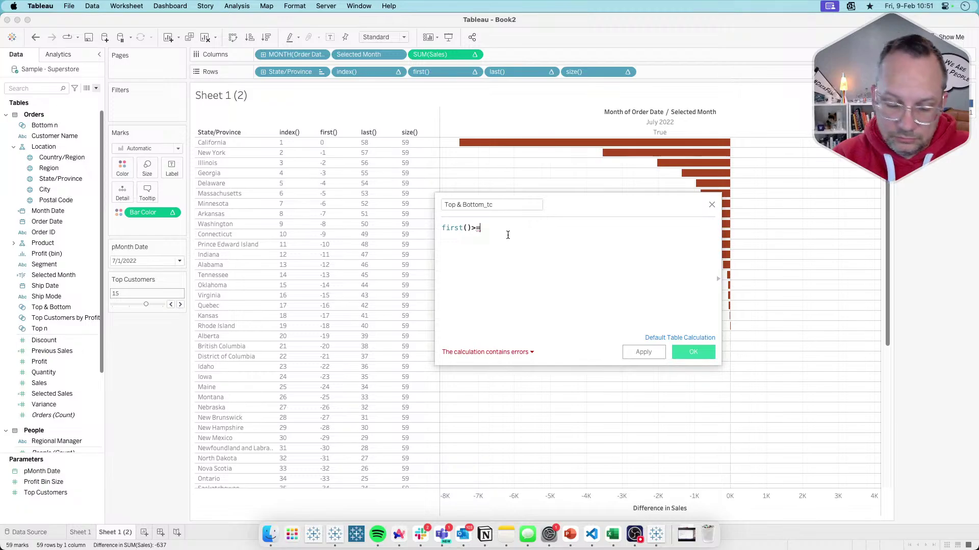
text(()
key(BackSpace)
text(-)
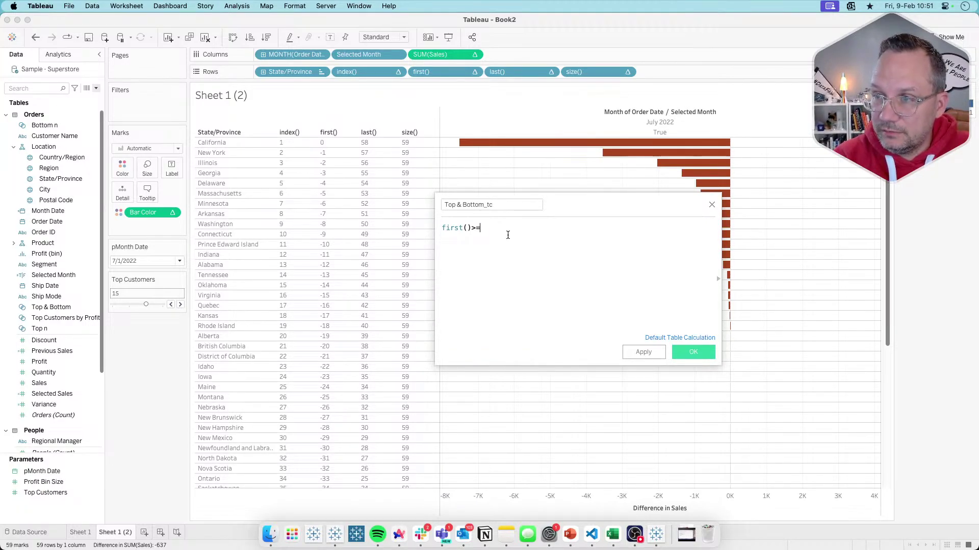
text(()
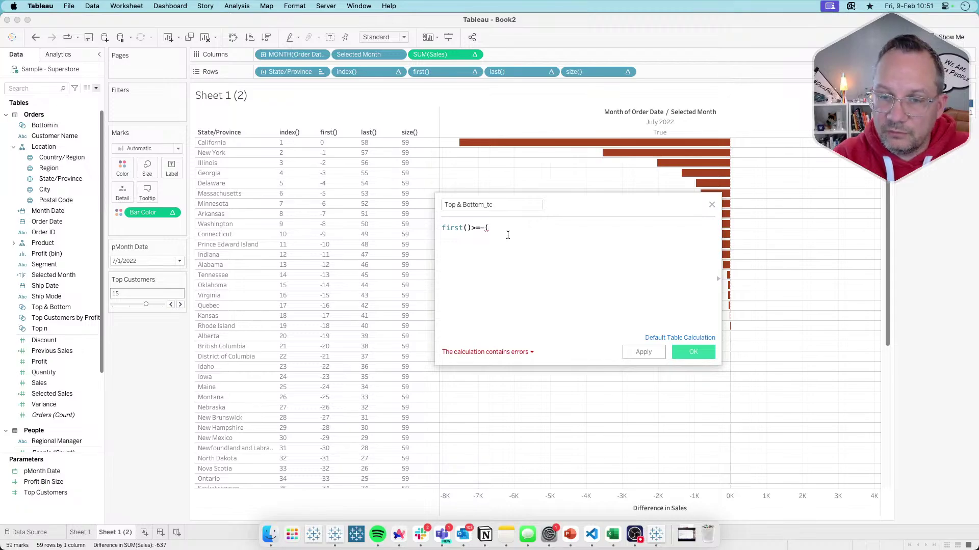
text(top)
key(Down)
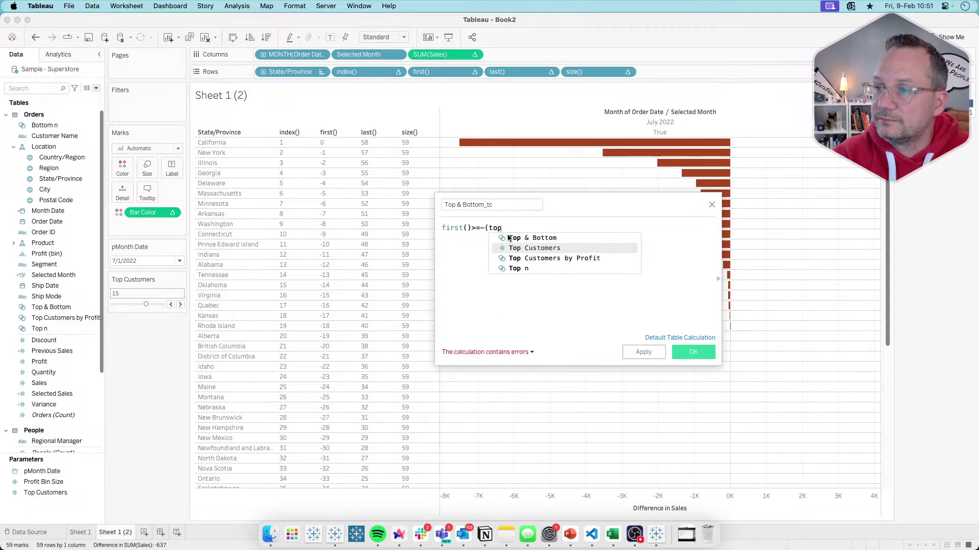
key(Return)
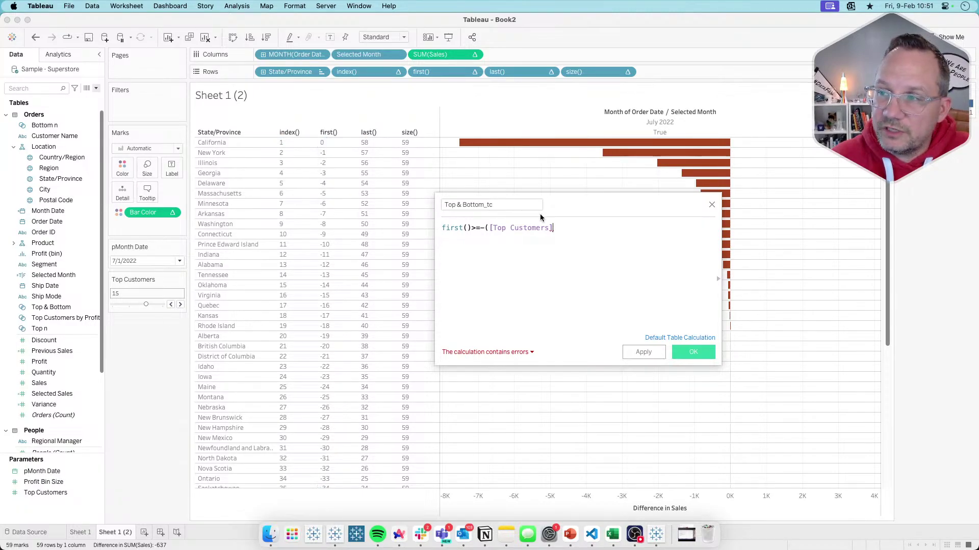
text(-1)
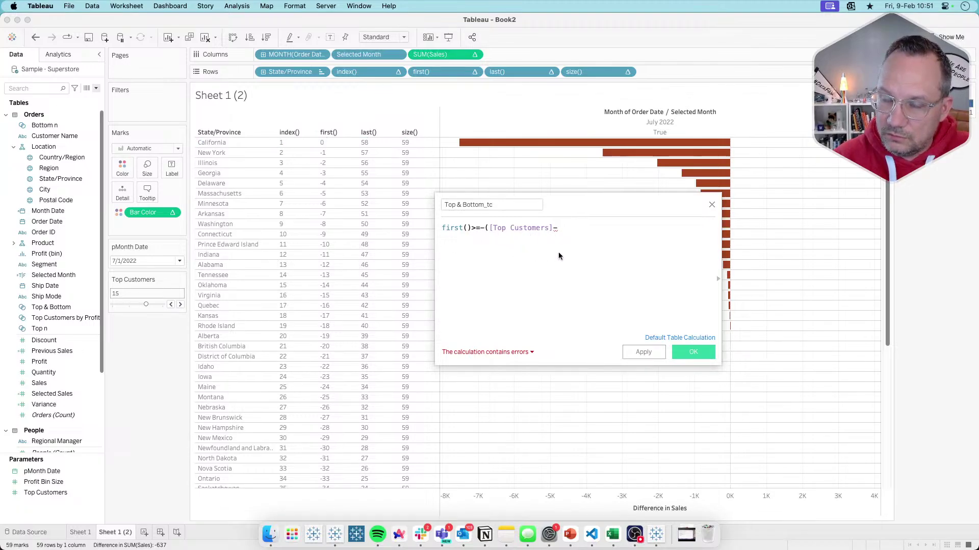
text(1))
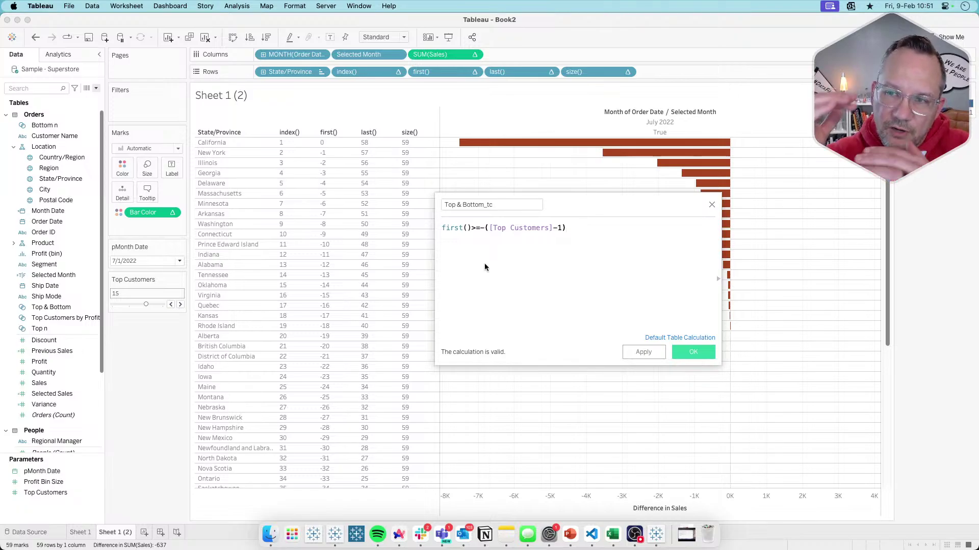
Extend the Top & Bottom_tc formula with OR last()<=([Top Customers]-1) on new lines and apply it.
key(Return)
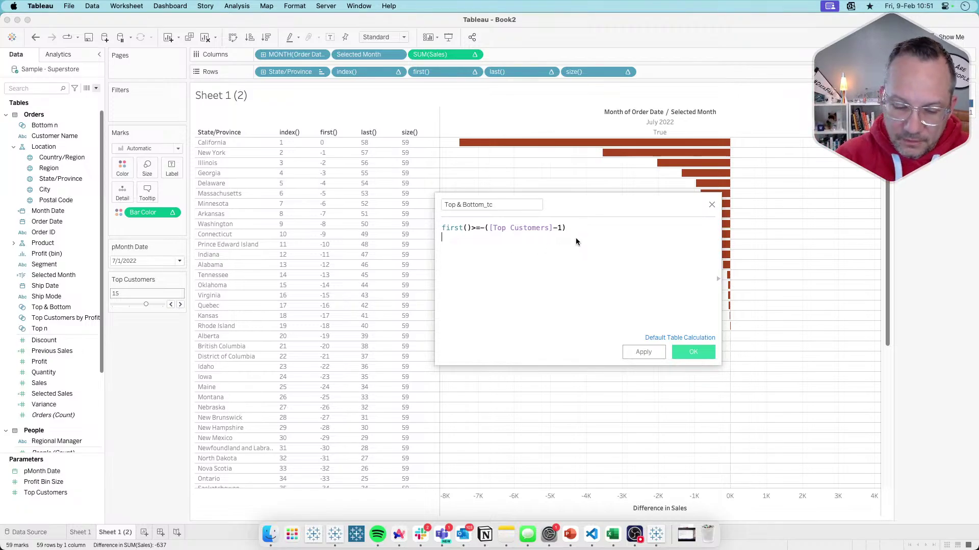
text(OR)
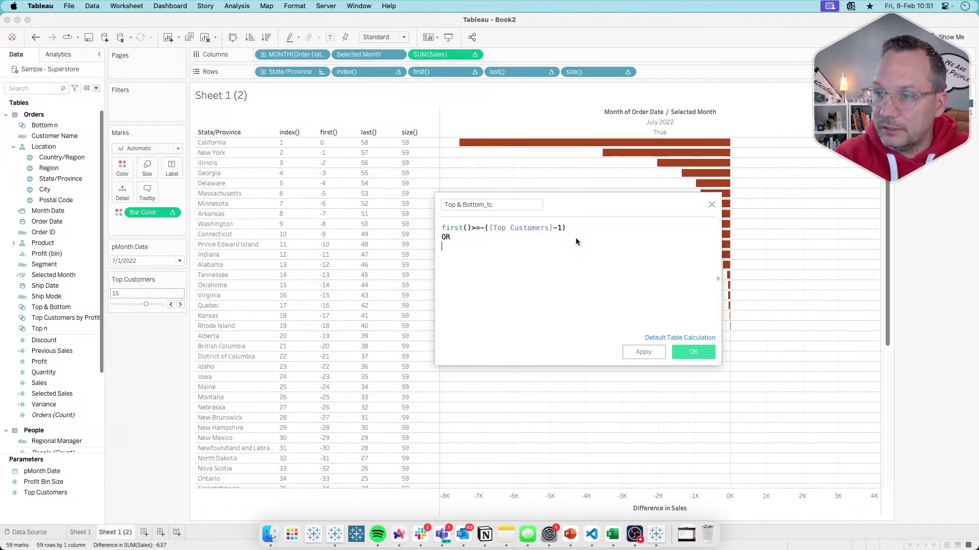
key(Return)
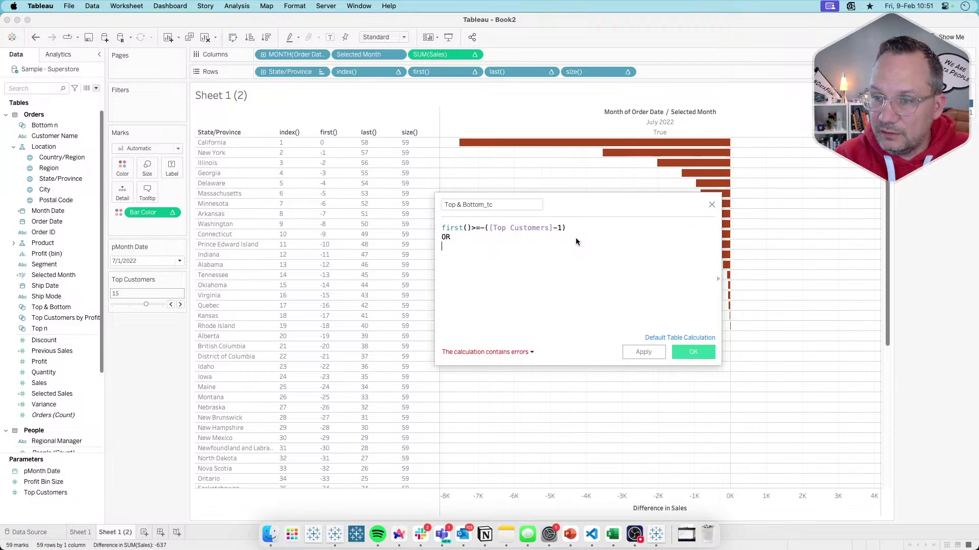
scroll(384, 405, down, 10)
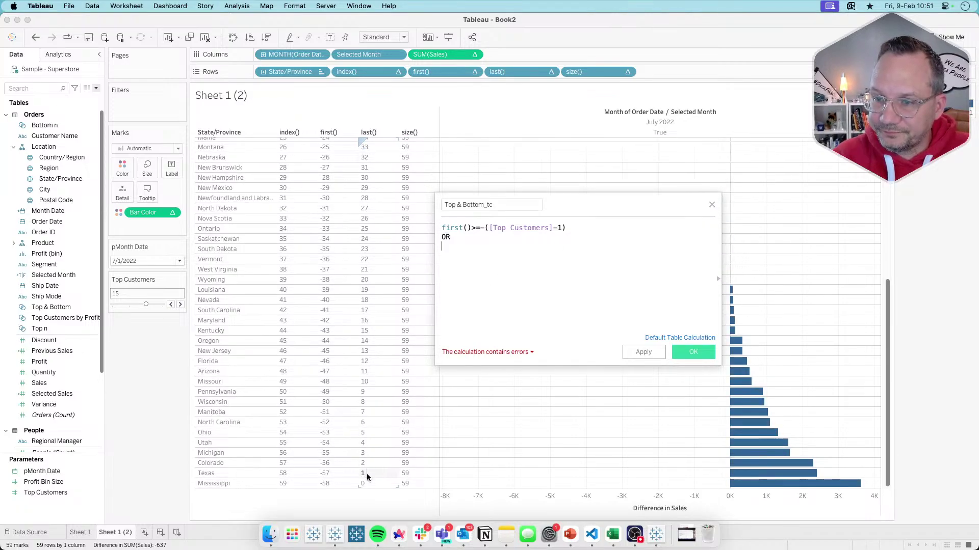
text(last()<)
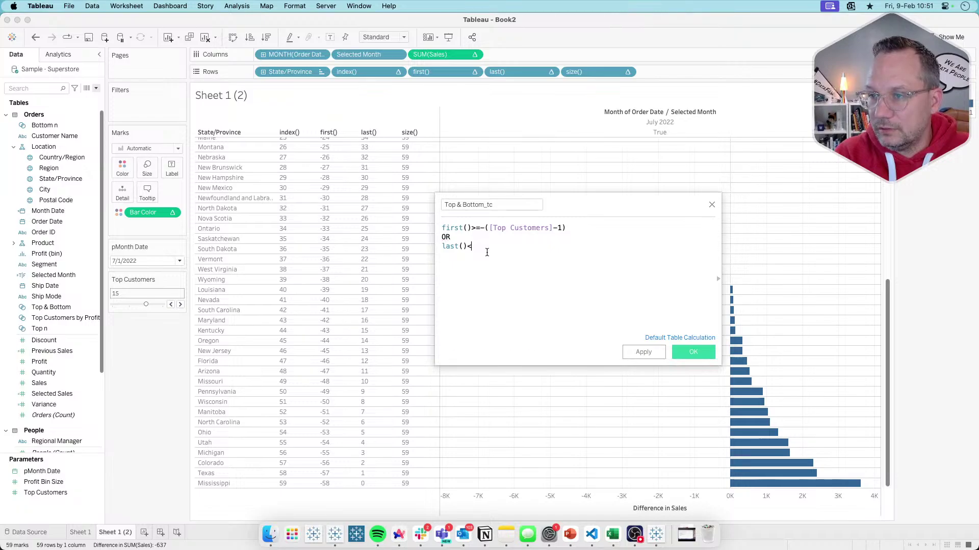
text(=)
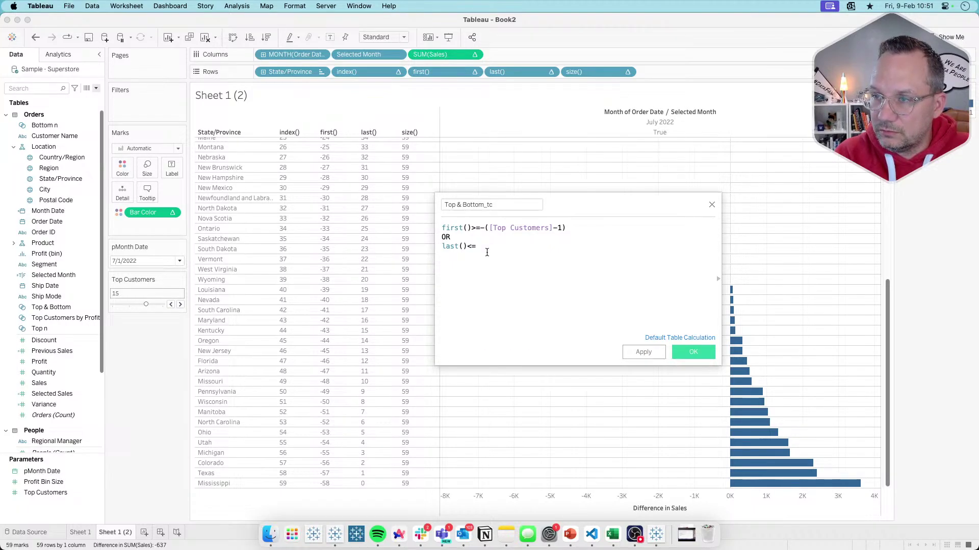
text((top)
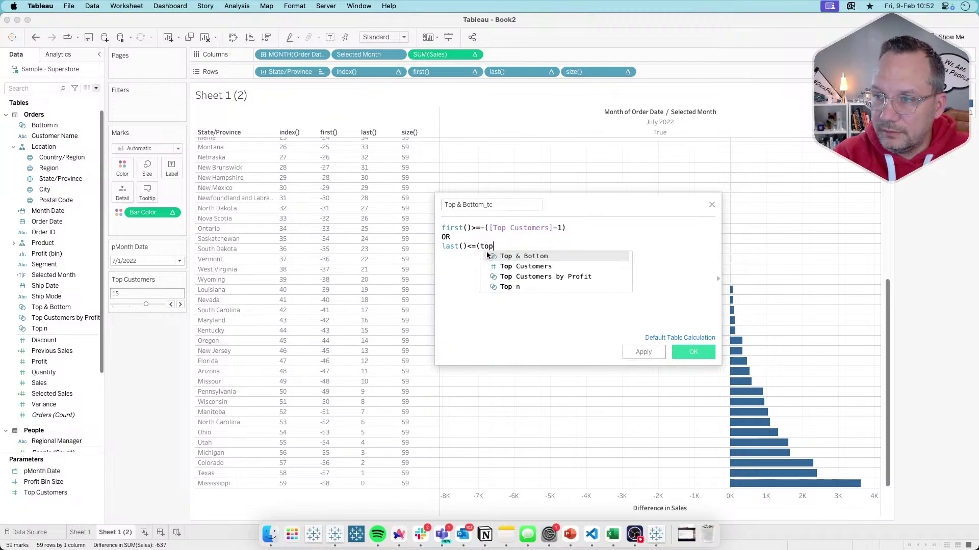
key(Down)
key(Return)
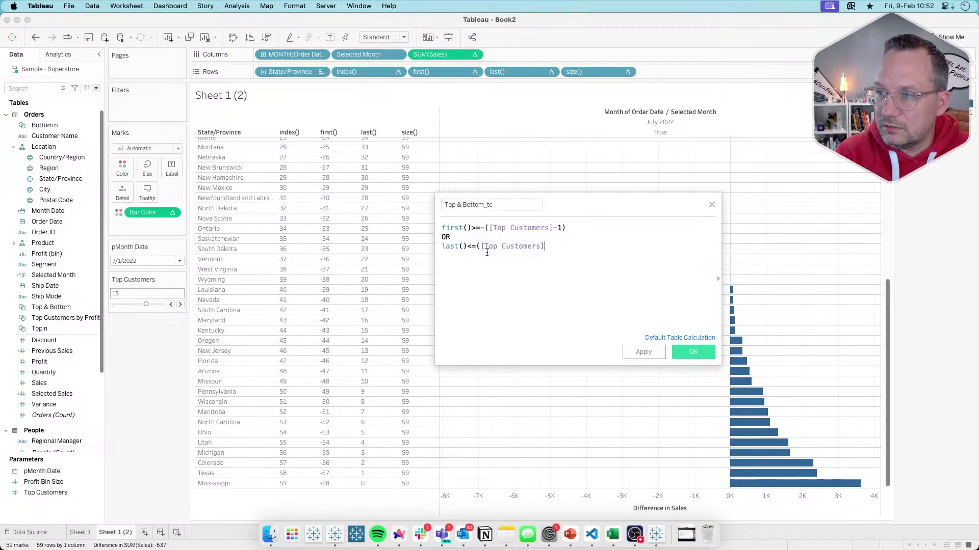
text(-1))
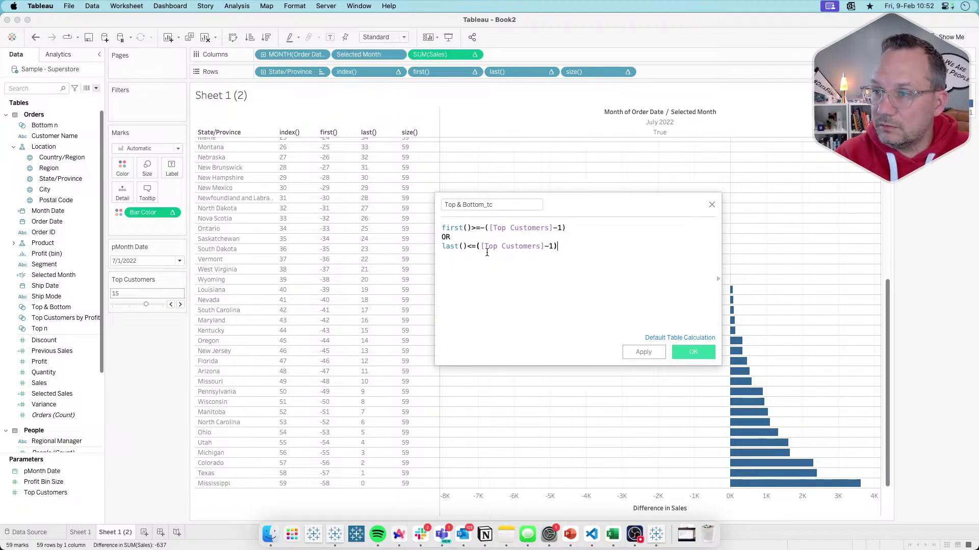
click(644, 354)
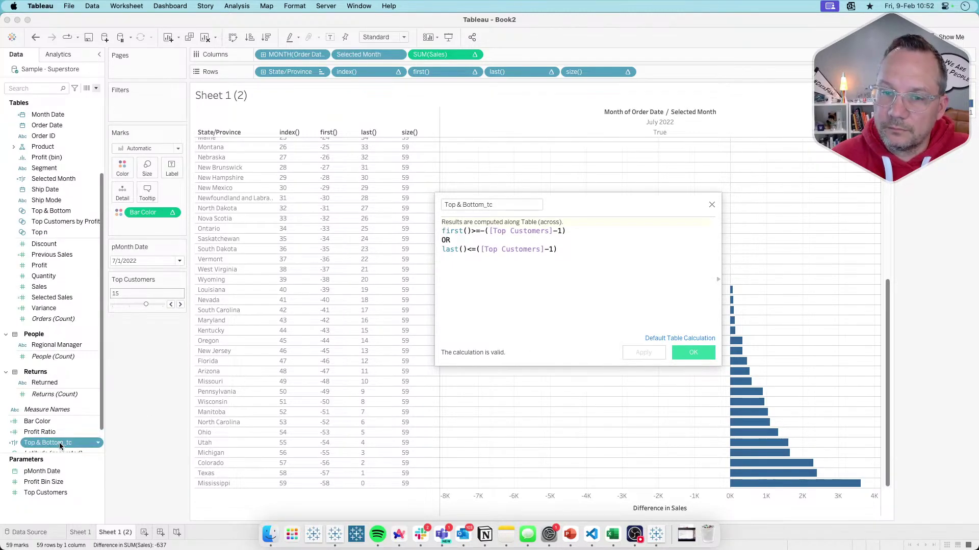
Filter the sheet to True on Top & Bottom_tc, set the filter's Compute Using option, and close the calculation editor.
drag(60, 446, 152, 112)
click(400, 208)
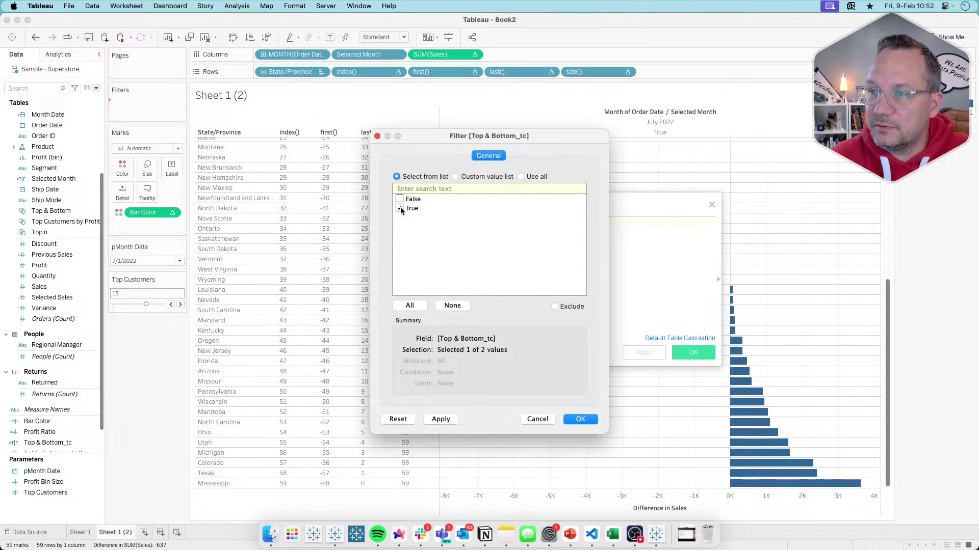
click(578, 420)
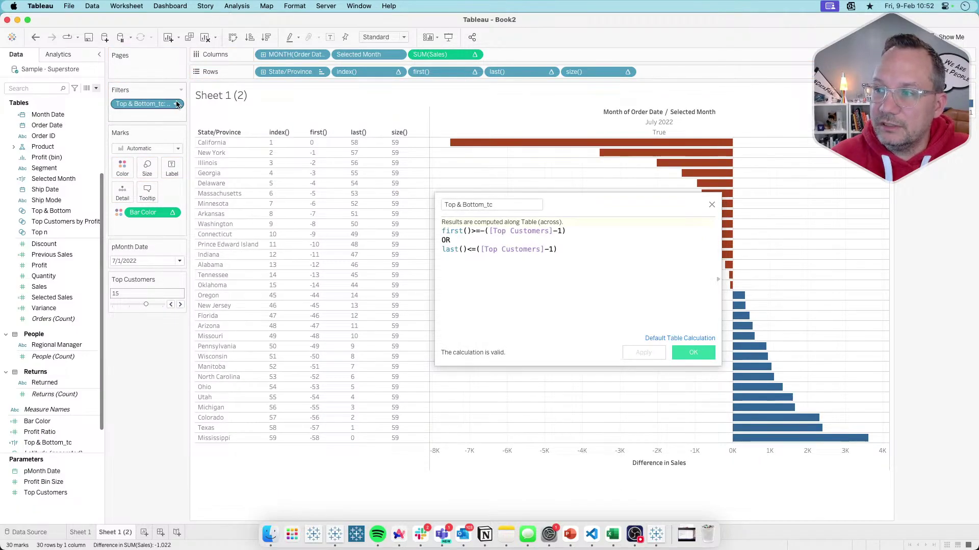
click(173, 106)
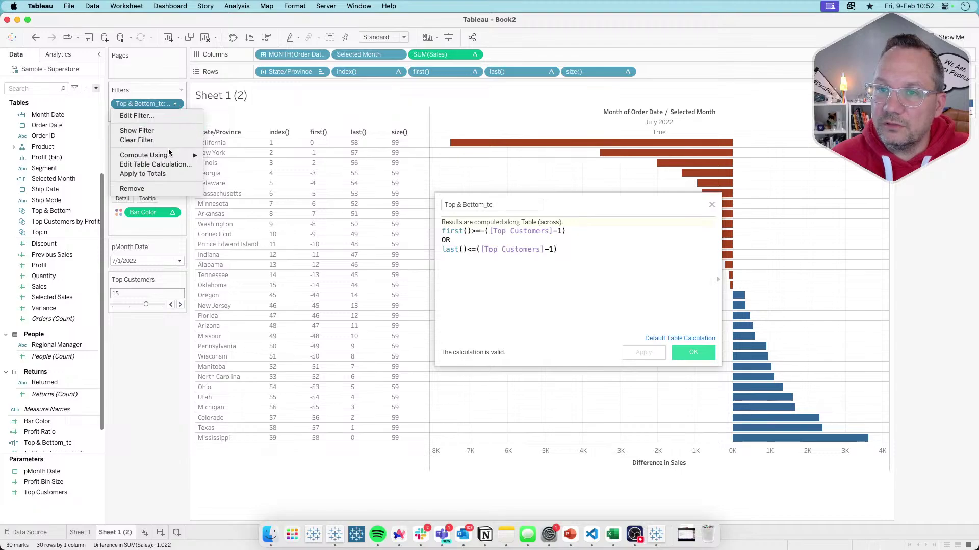
mouse_move(169, 155)
click(164, 393)
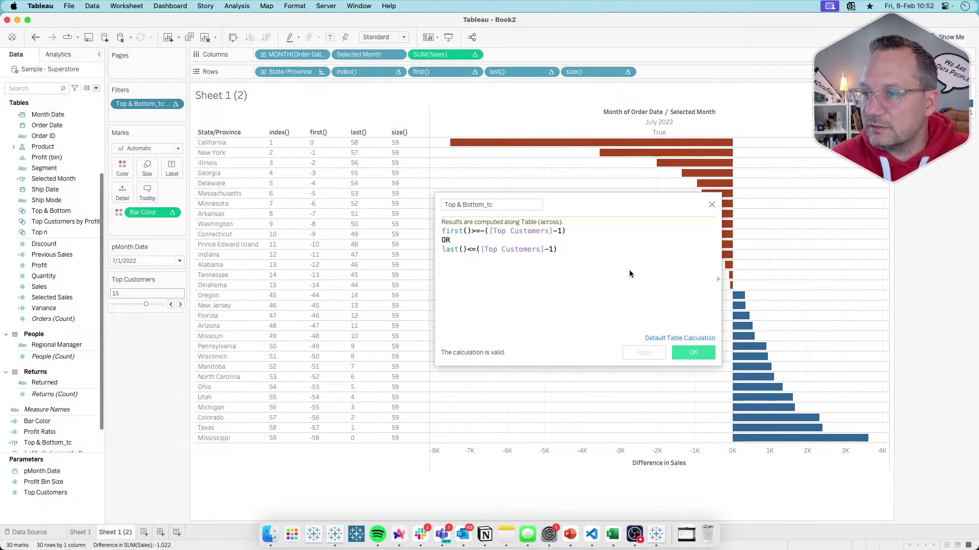
click(712, 205)
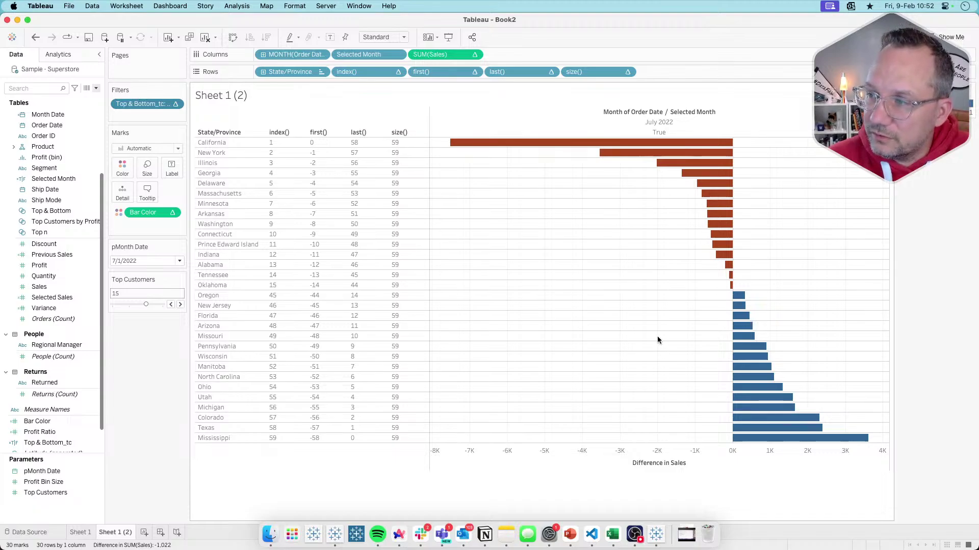
Set the Top Customers parameter to 10 and check the negative and positive bar groups in the chart.
click(171, 304)
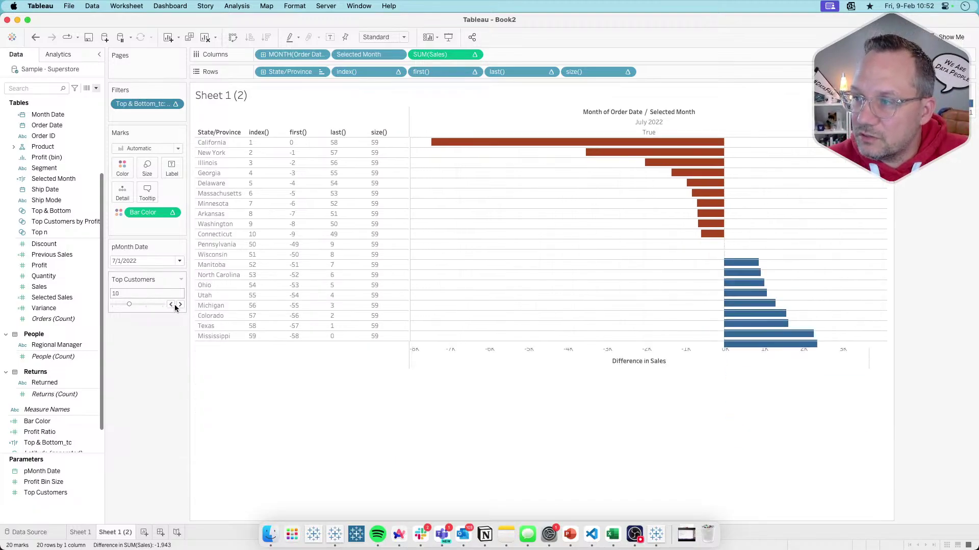
drag(749, 230, 430, 141)
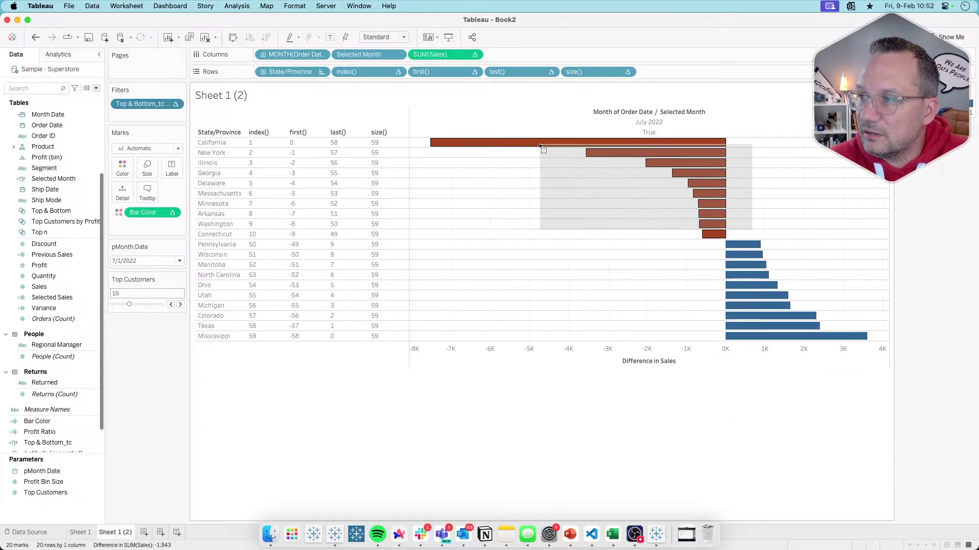
drag(673, 246, 864, 344)
mouse_move(799, 338)
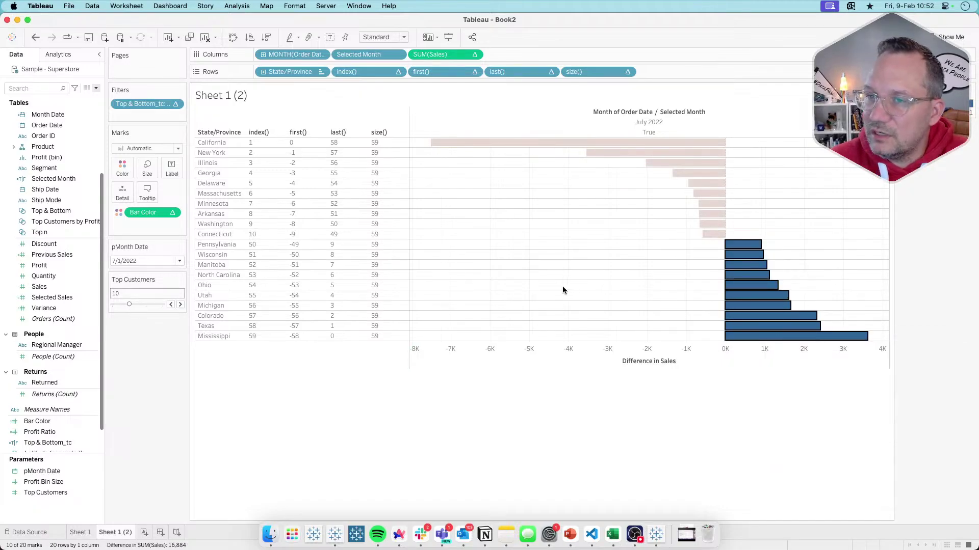
click(431, 216)
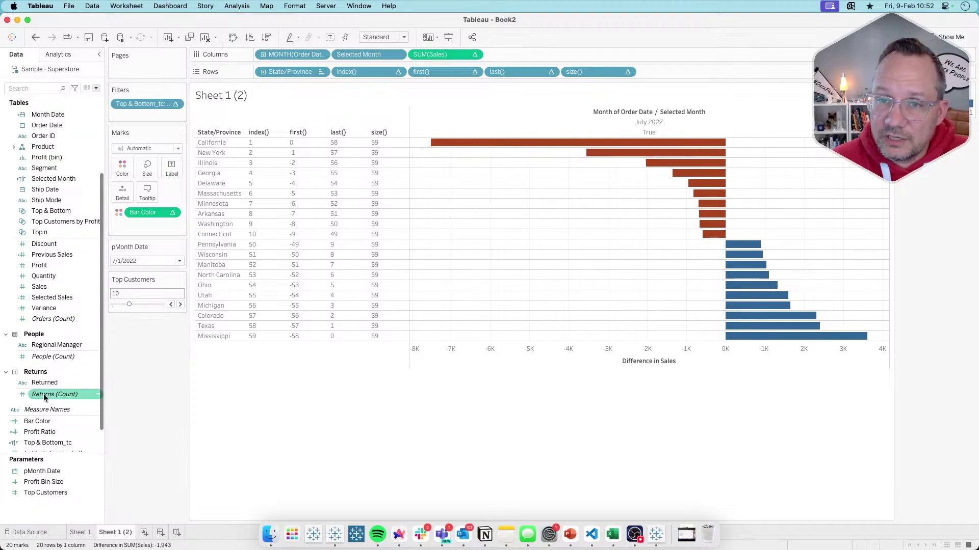
Reopen the Top & Bottom_tc calculation and comment out its three lines with the first() OR last() condition.
right_click(51, 442)
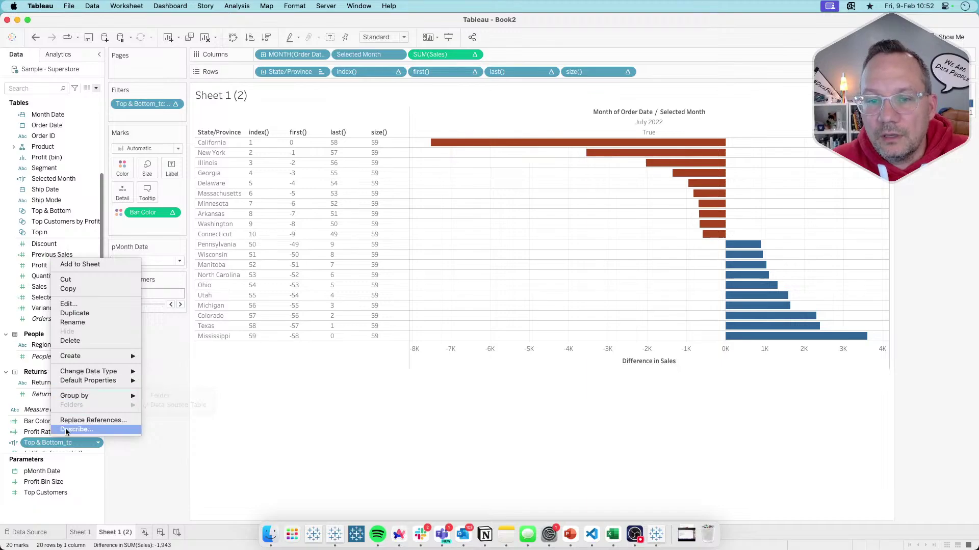
click(85, 304)
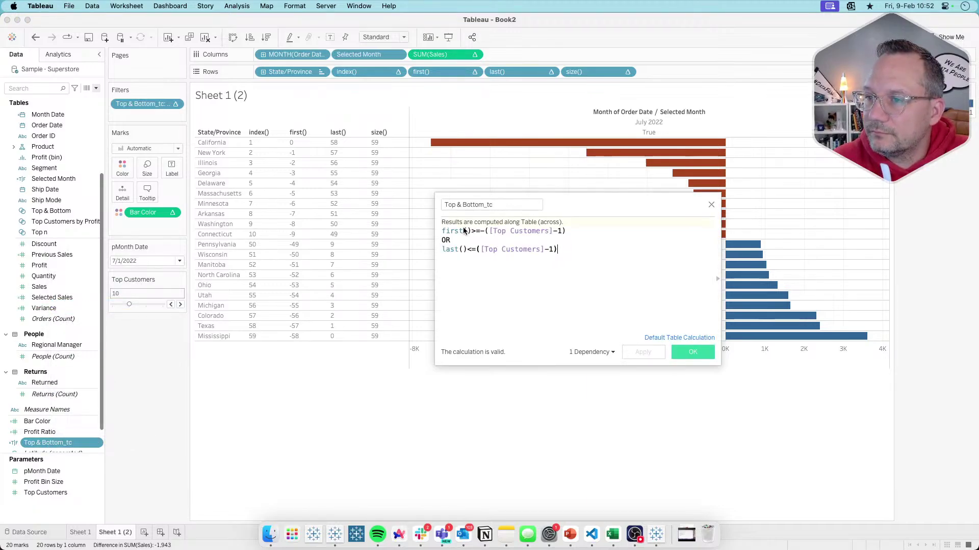
text(//)
key(Left)
key(Left)
text(//)
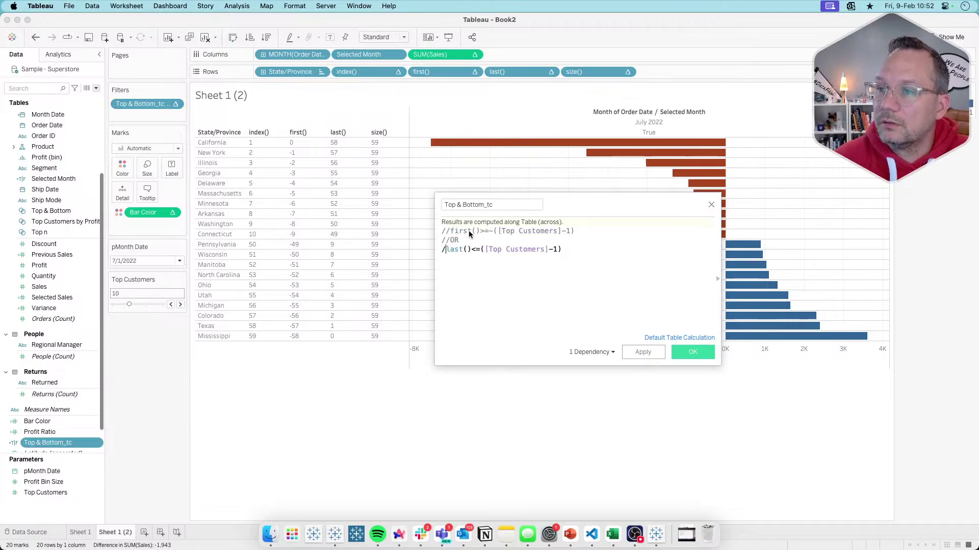
key(End)
Add the condition index()<=[Top Customers] to the Top & Bottom_tc formula, below the commented-out lines.
key(Return)
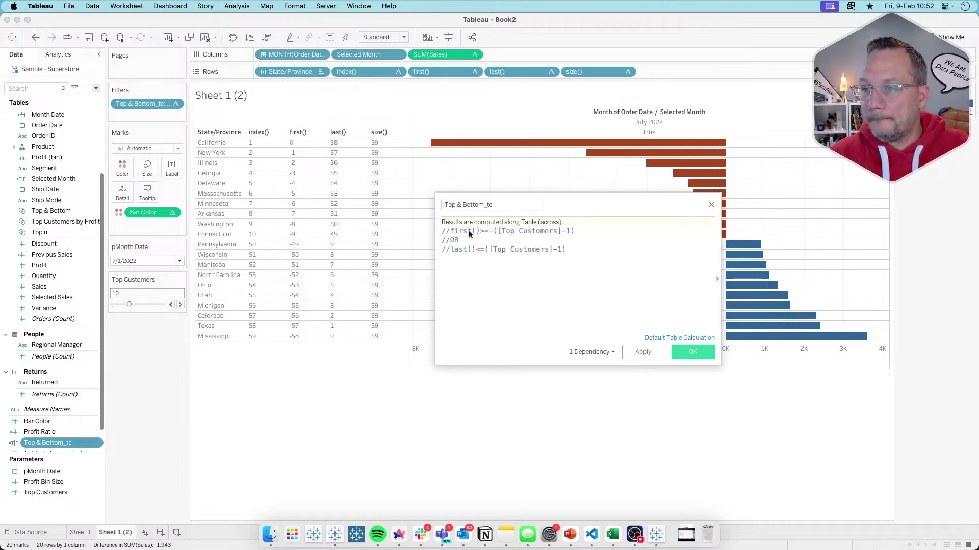
key(Return)
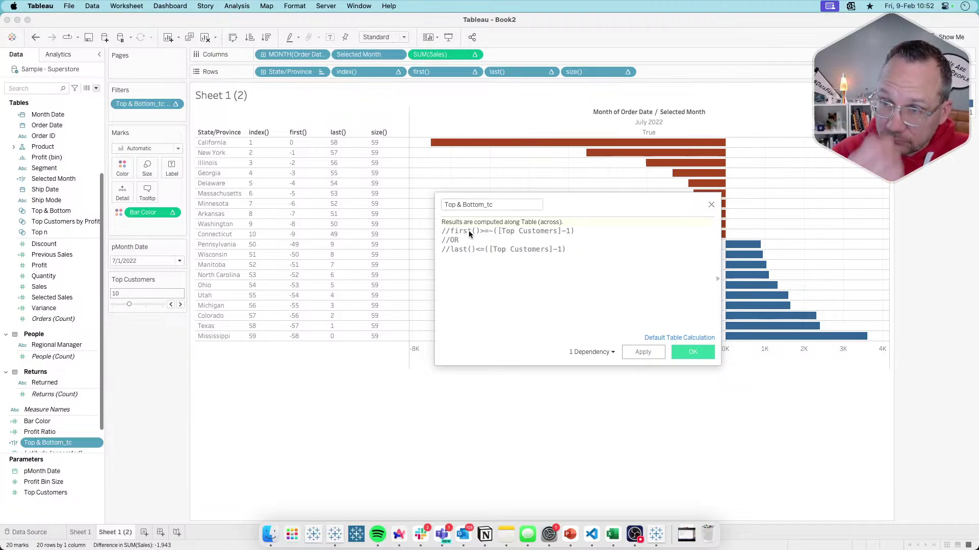
text(index())
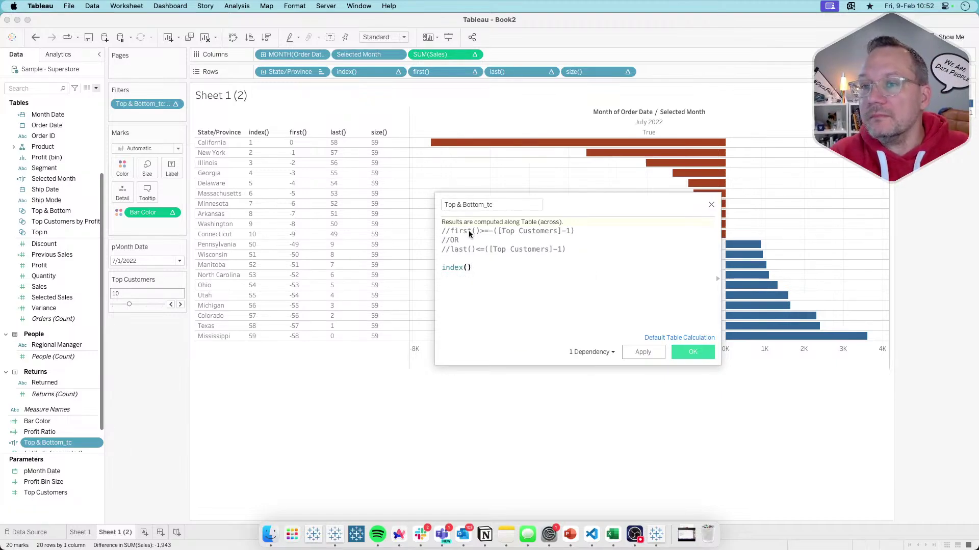
text(=)
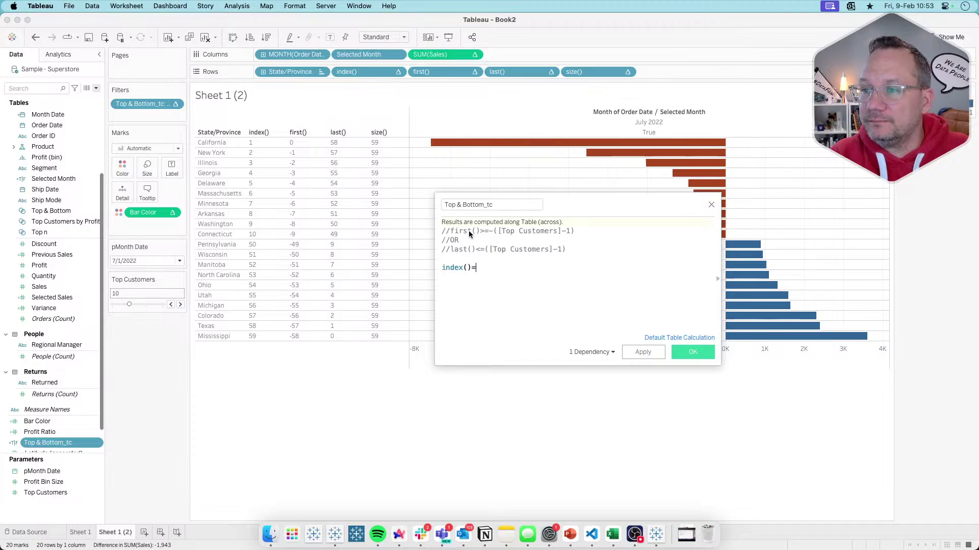
key(BackSpace)
text(<=)
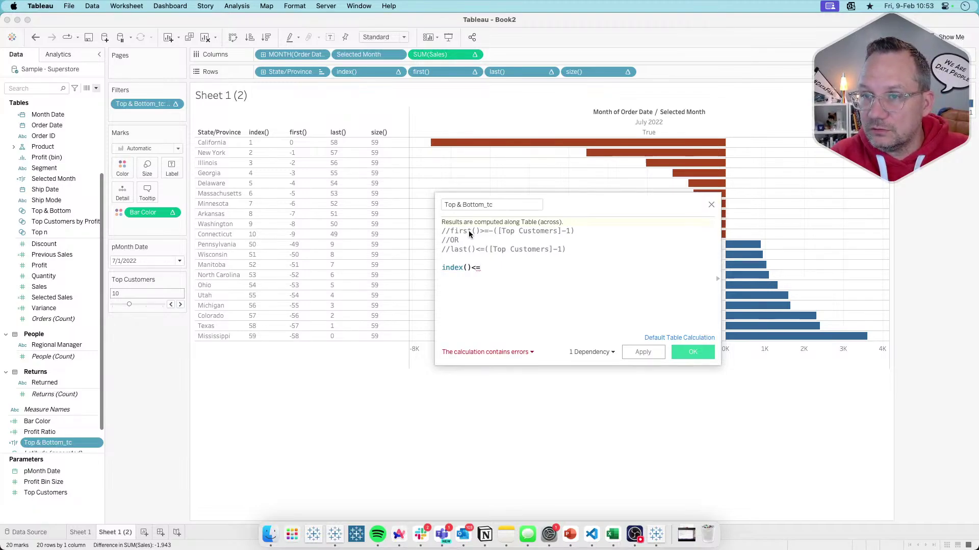
text(con)
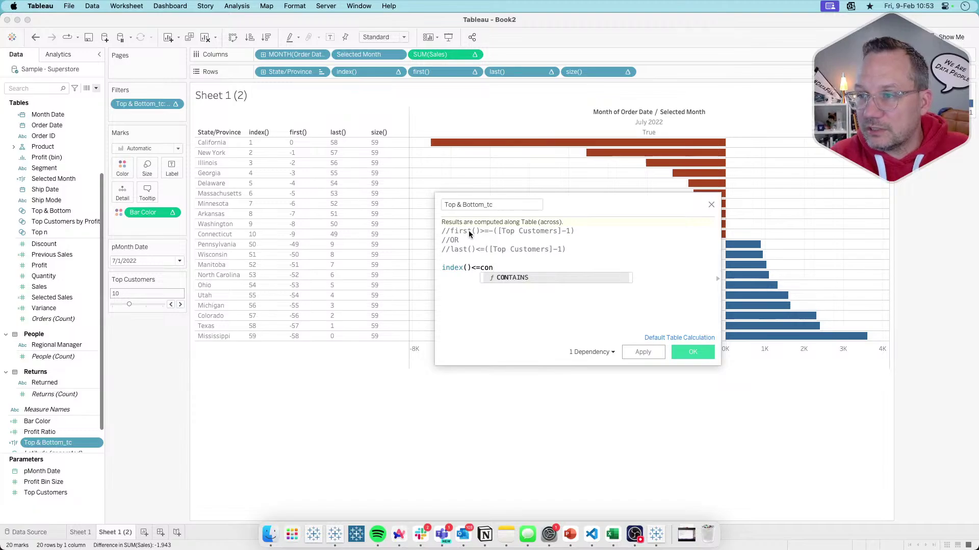
key(BackSpace)
key(BackSpace)
key(BackSpace)
text(top)
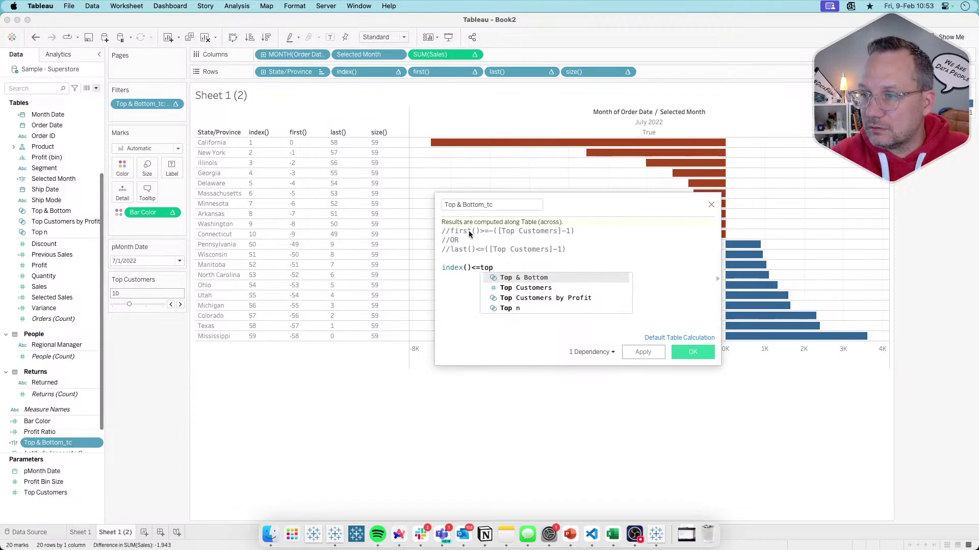
key(Down)
key(Return)
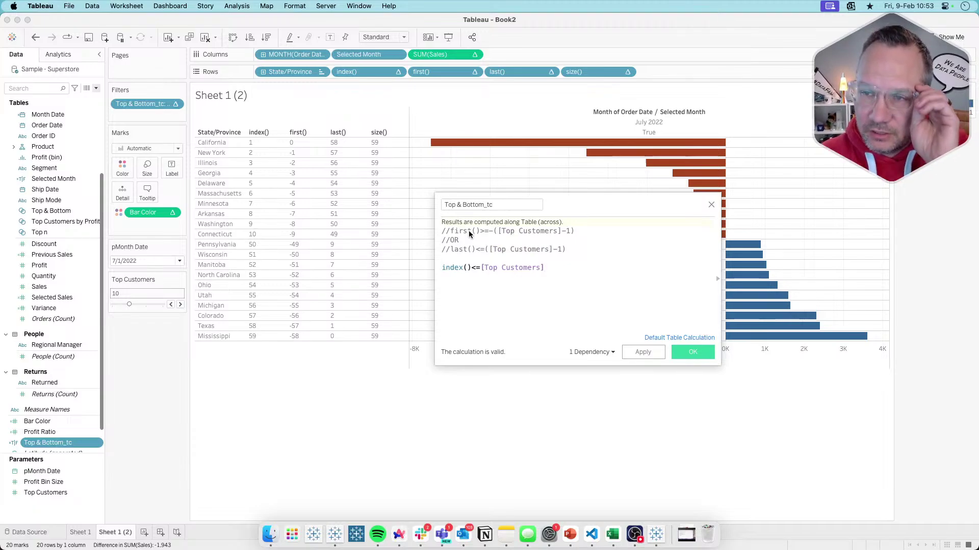
Extend the formula with OR index()>=size()-[Top Customers] on new lines and apply it.
key(Return)
text(OR )
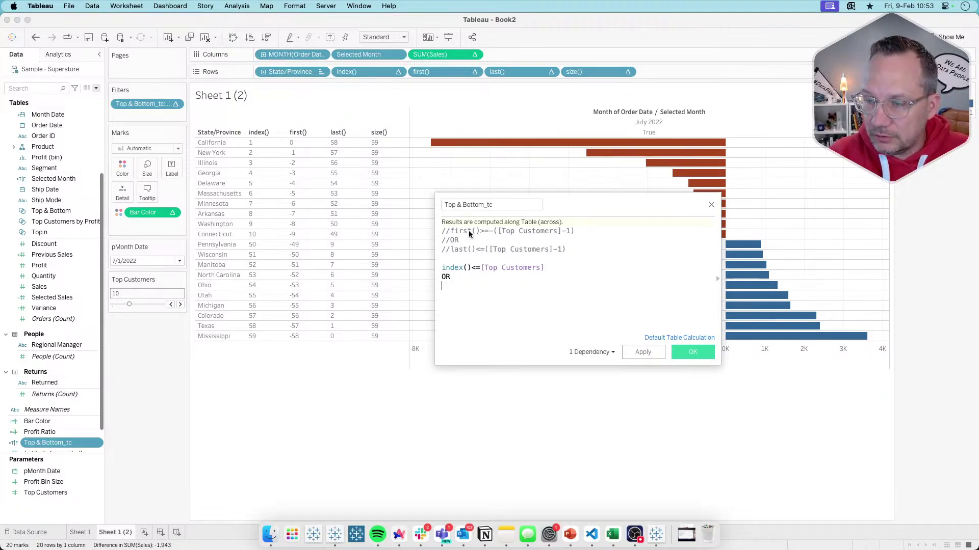
text(index)
key(Return)
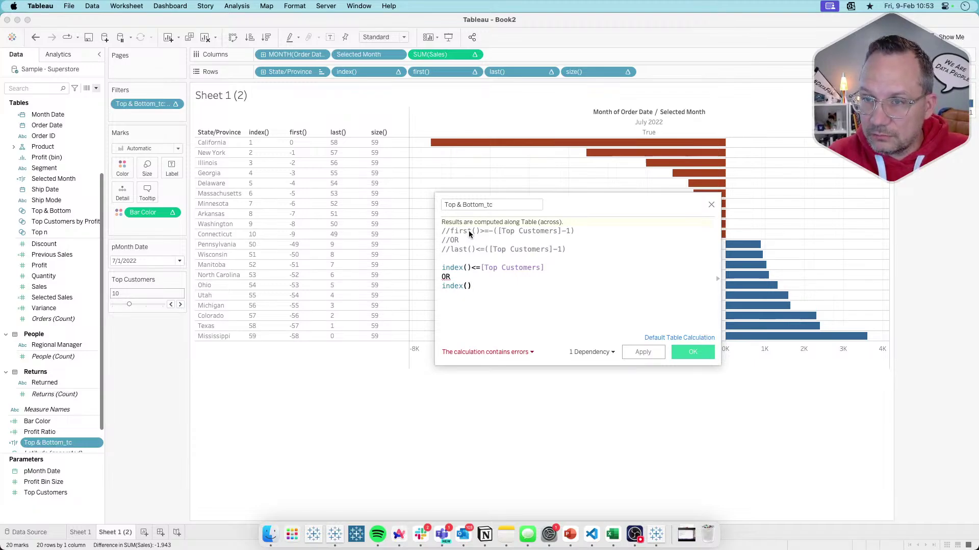
text(>=)
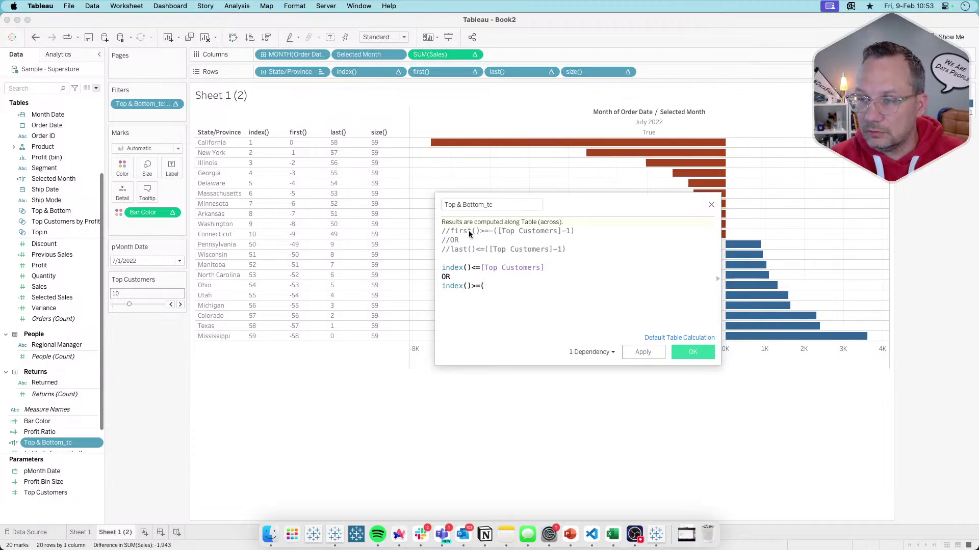
text(size())
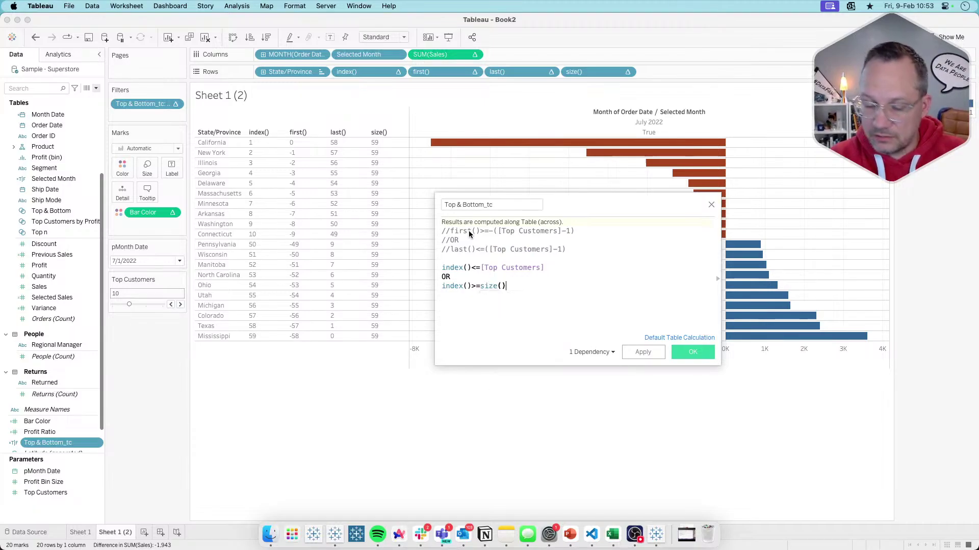
text(-)
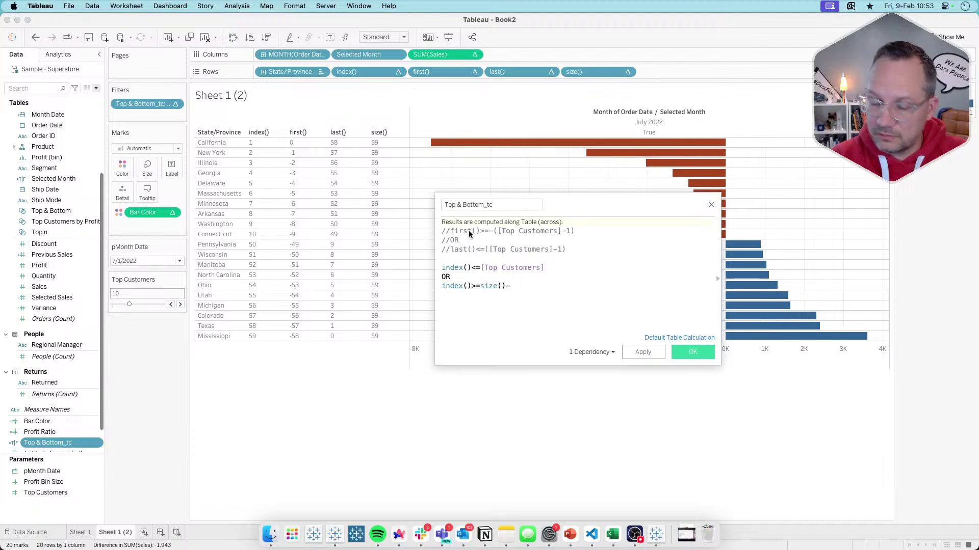
text(top)
key(Down)
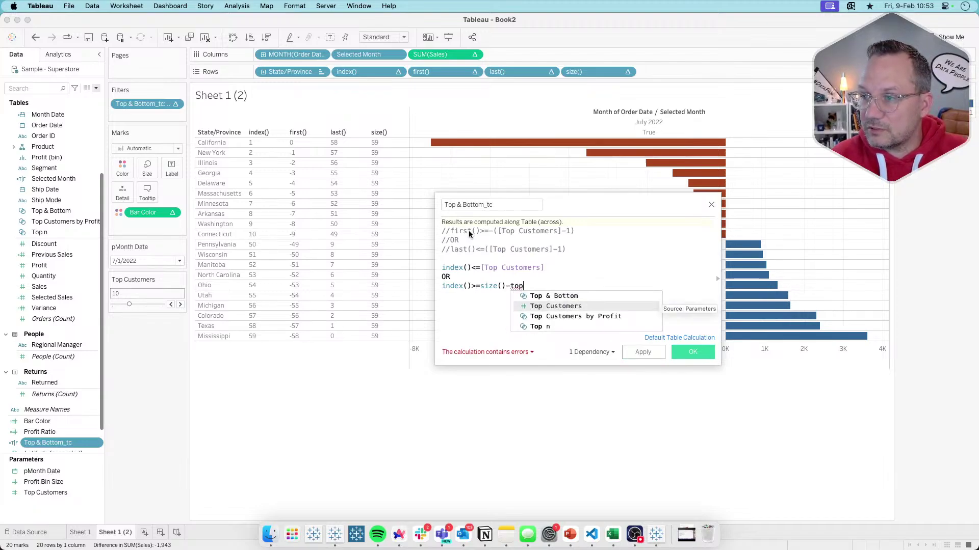
key(Return)
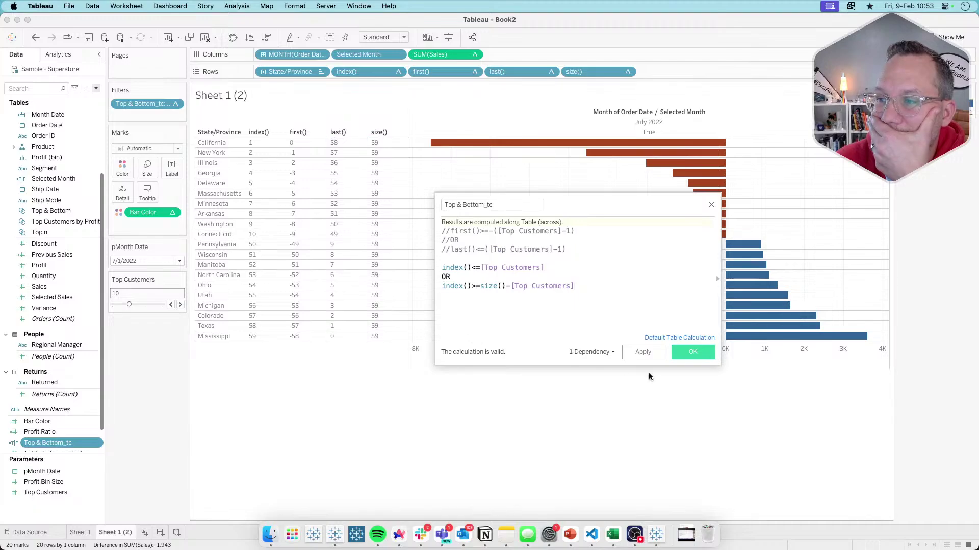
click(644, 352)
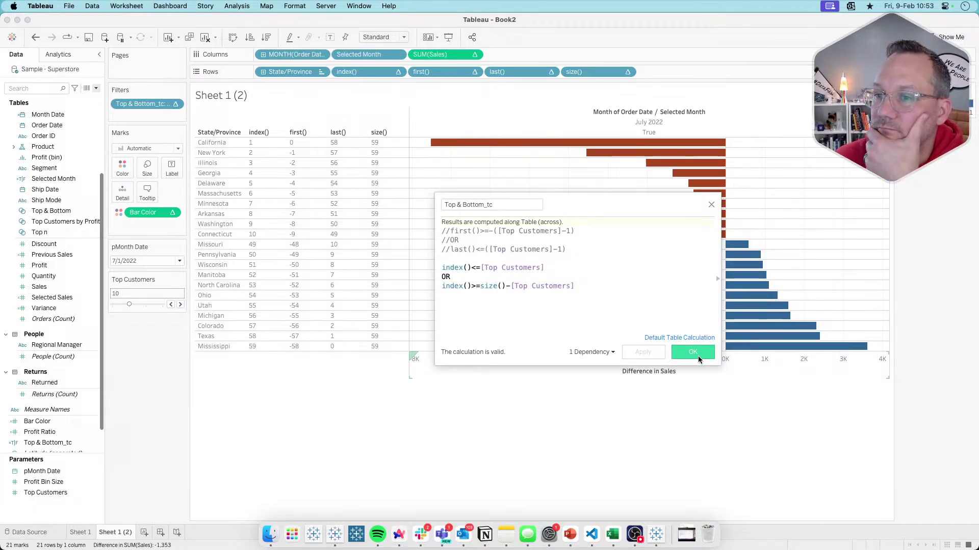
Select the positive bars and then the negative bars in the chart to compare how many each group contains.
drag(882, 345, 717, 246)
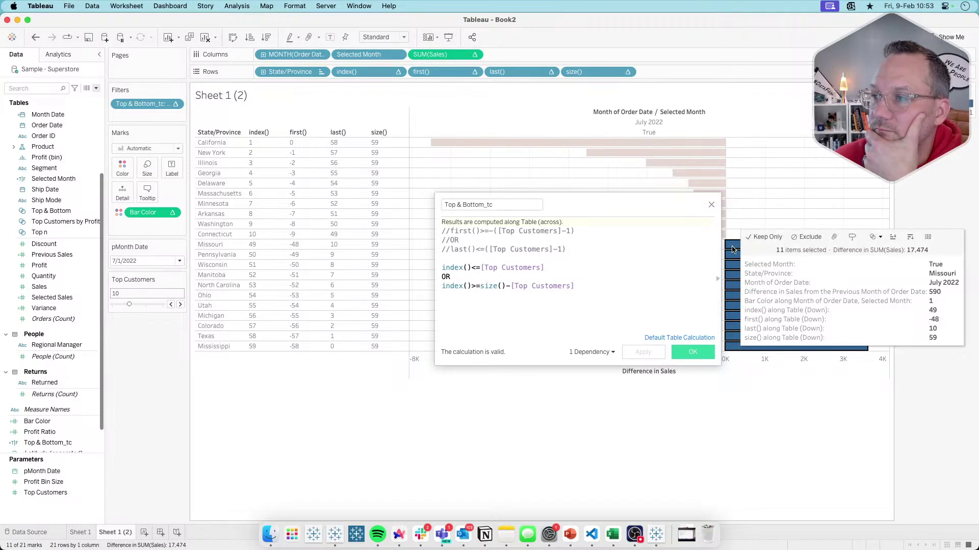
click(751, 236)
drag(751, 232, 561, 144)
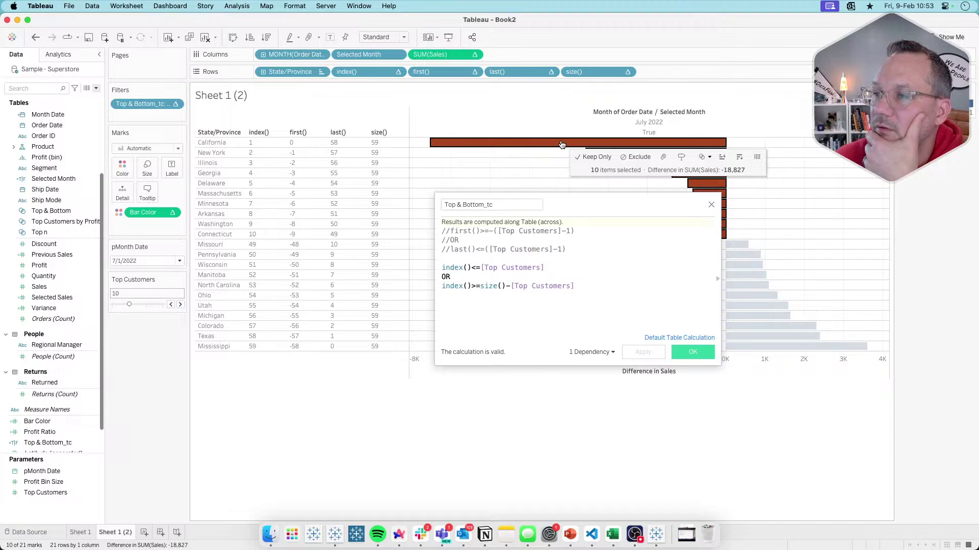
Change the second condition to index()>size()-[Top Customers] and apply the calculation.
click(511, 288)
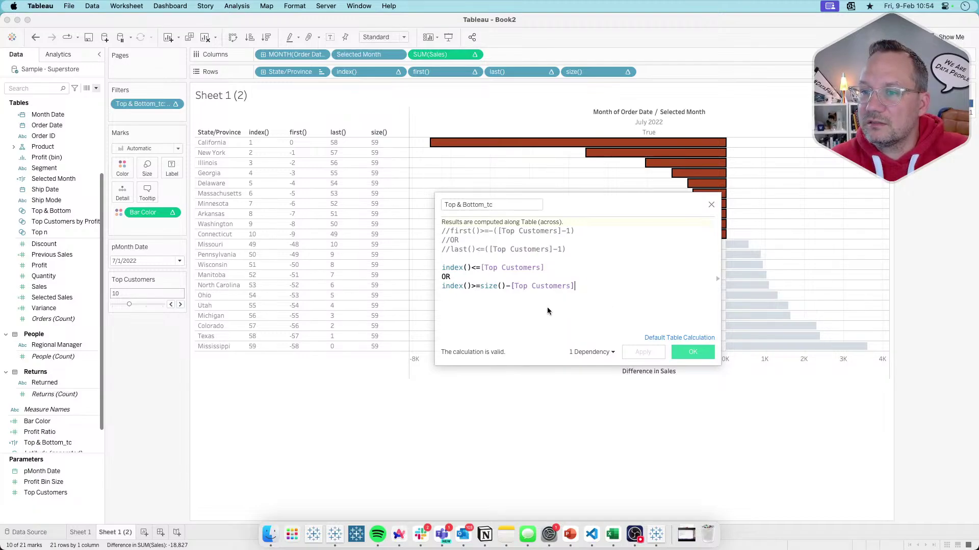
click(510, 298)
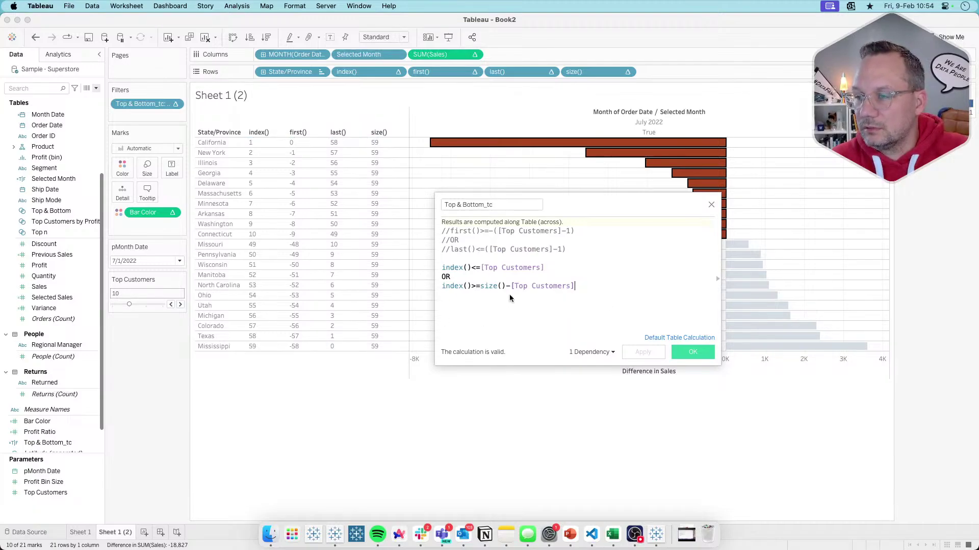
click(479, 287)
key(BackSpace)
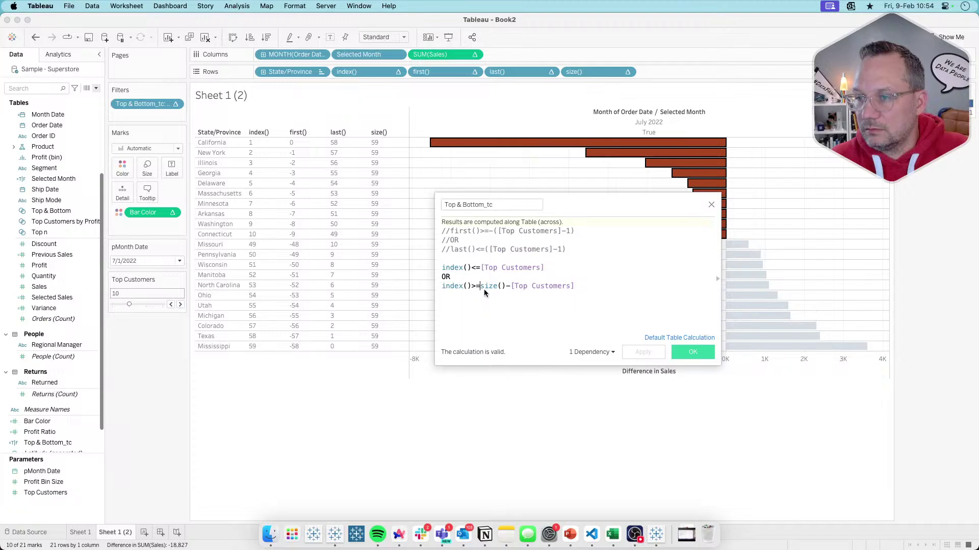
click(643, 351)
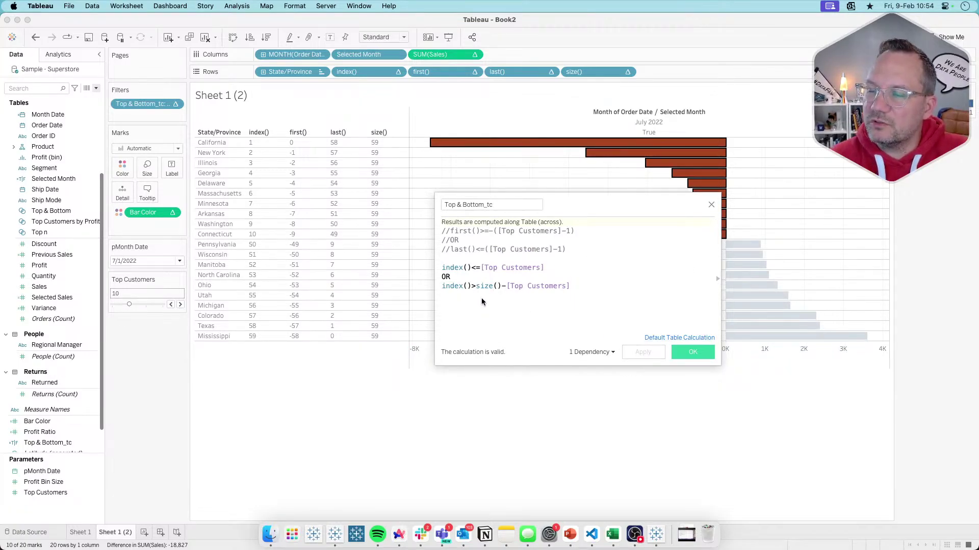
Set the Top Customers parameter to 15 and check the negative and positive bar groups in the chart.
drag(884, 334, 580, 142)
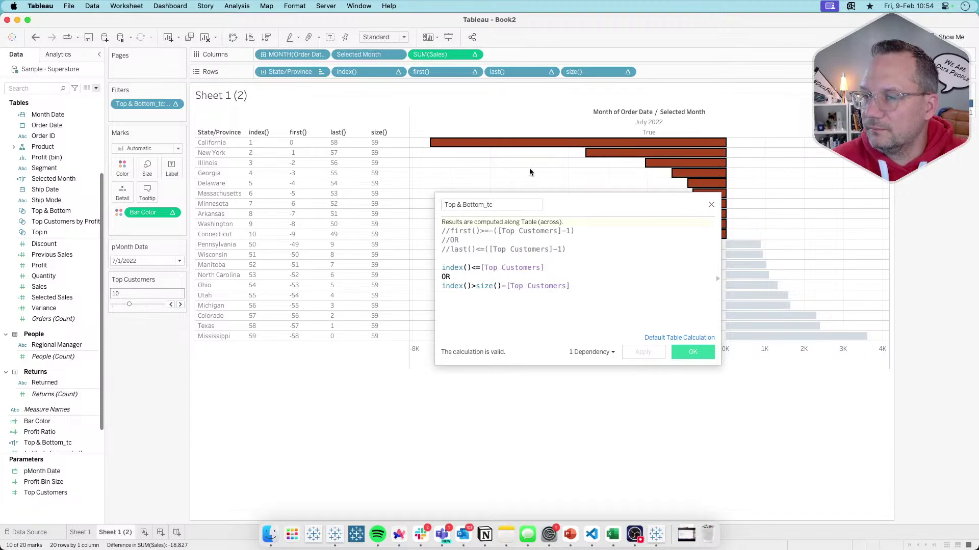
click(458, 192)
click(179, 305)
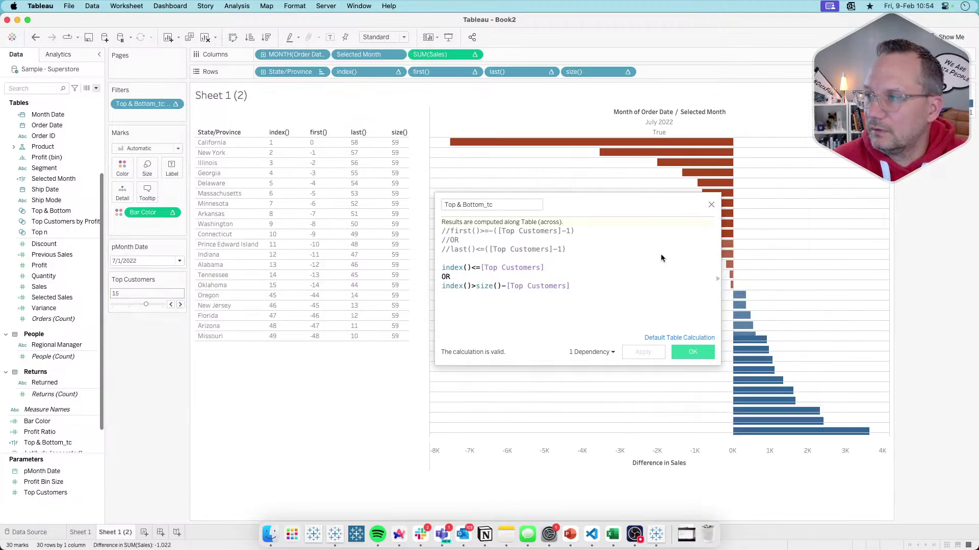
drag(785, 282, 567, 146)
click(799, 296)
drag(798, 292, 705, 445)
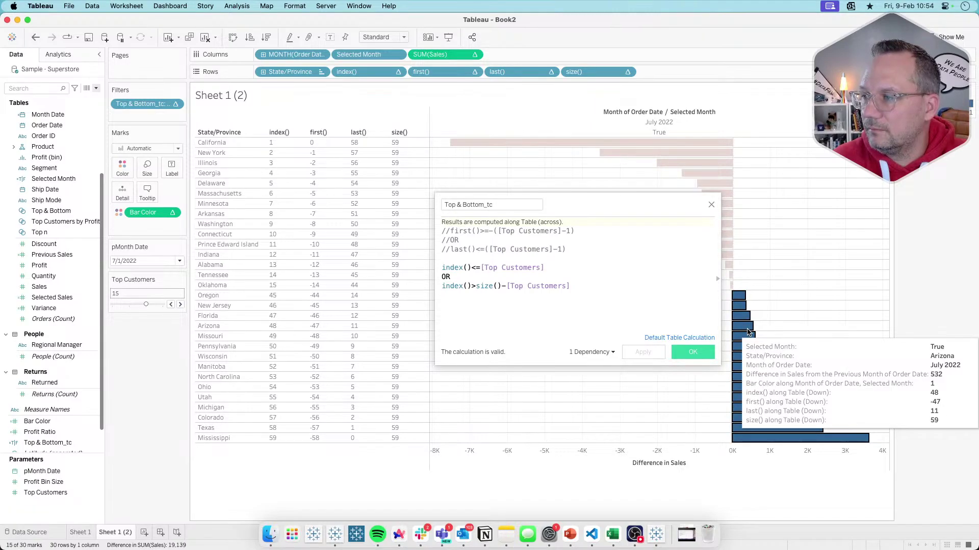
click(605, 316)
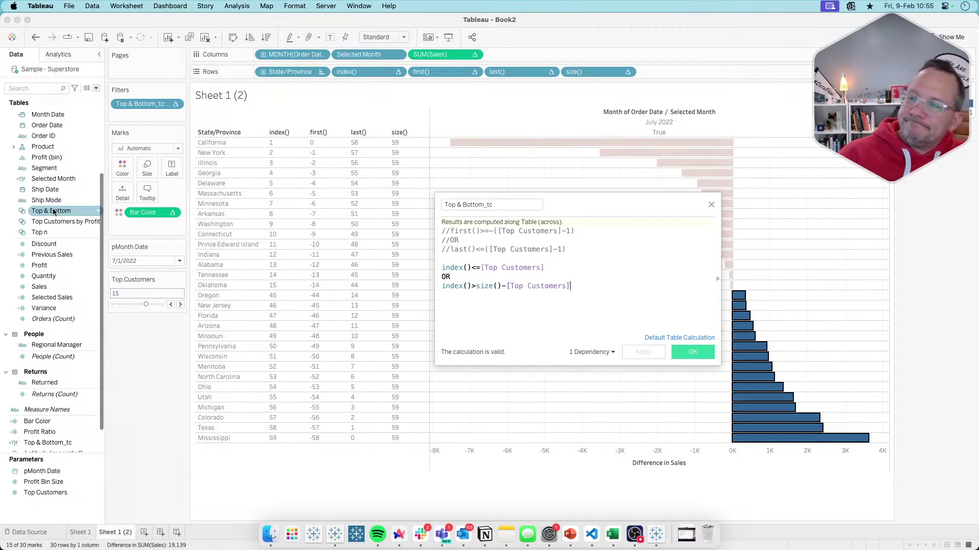
Close the calculation editor and remove the index(), first(), last() and size() fields from Rows.
click(711, 205)
drag(363, 75, 601, 37)
drag(375, 74, 447, 76)
drag(371, 71, 598, 26)
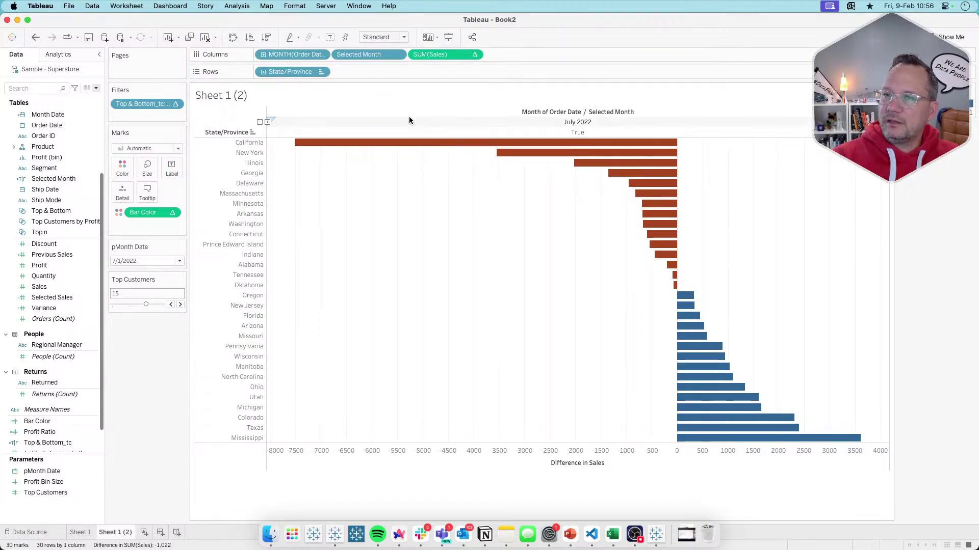
Hide the Selected Month header and the field labels for both columns and rows.
click(398, 54)
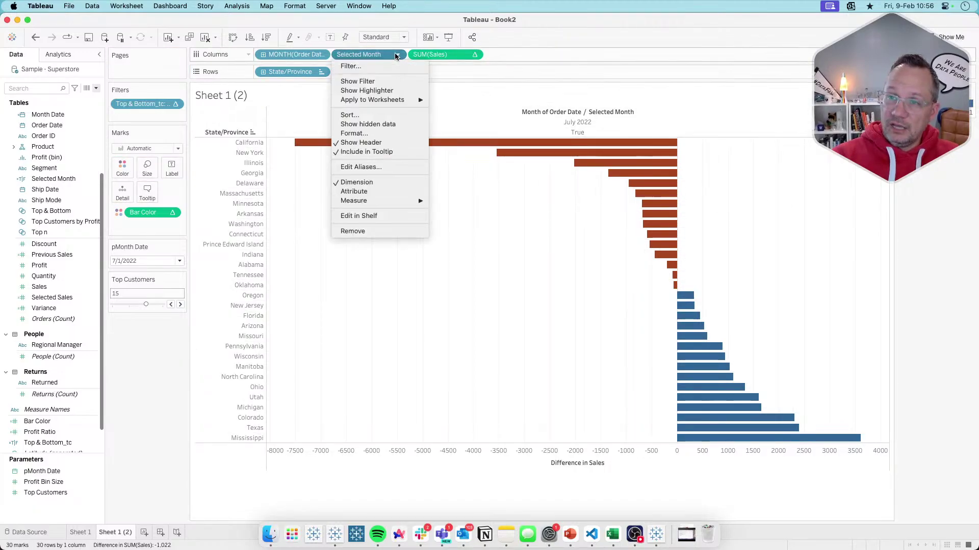
click(389, 142)
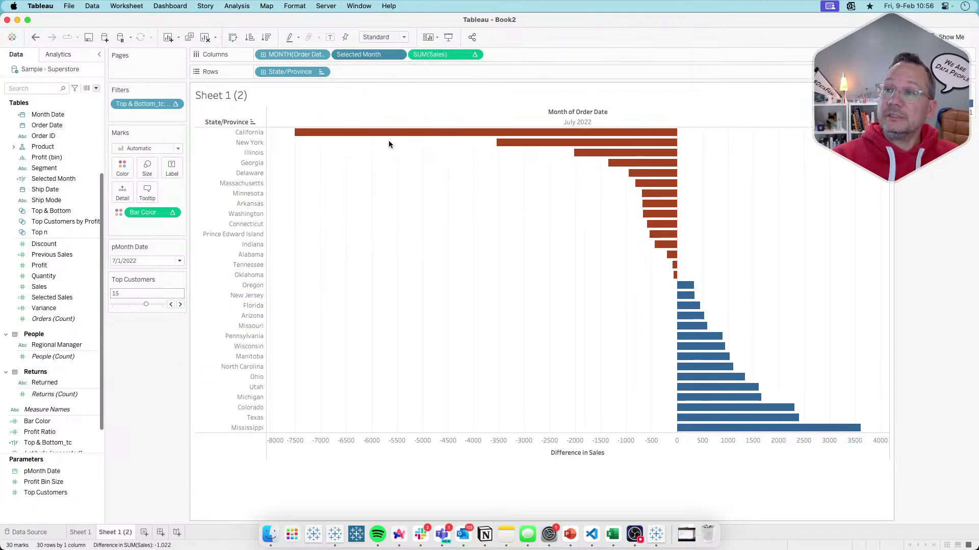
right_click(535, 108)
click(568, 150)
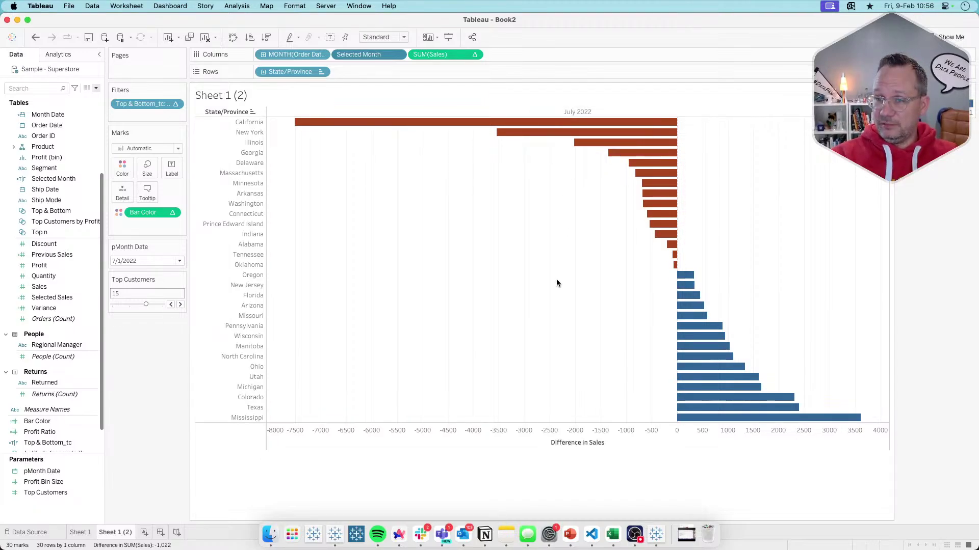
right_click(215, 113)
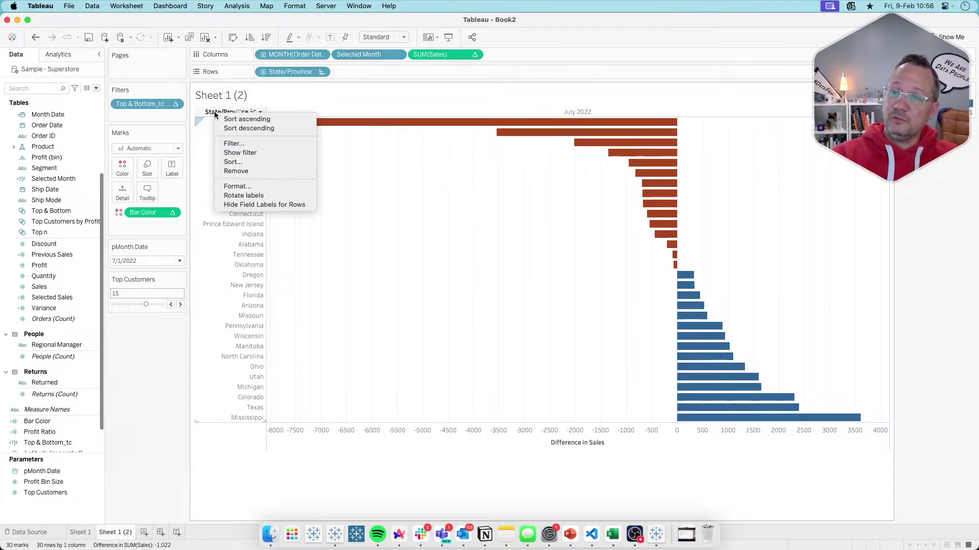
click(257, 204)
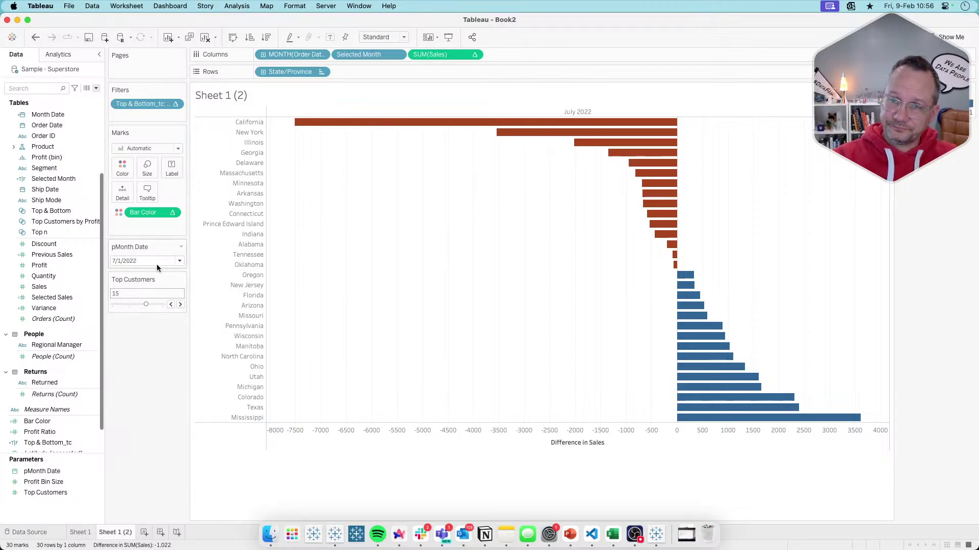
Give the pMonth Date parameter the custom display format mmmm yyyy.
click(181, 246)
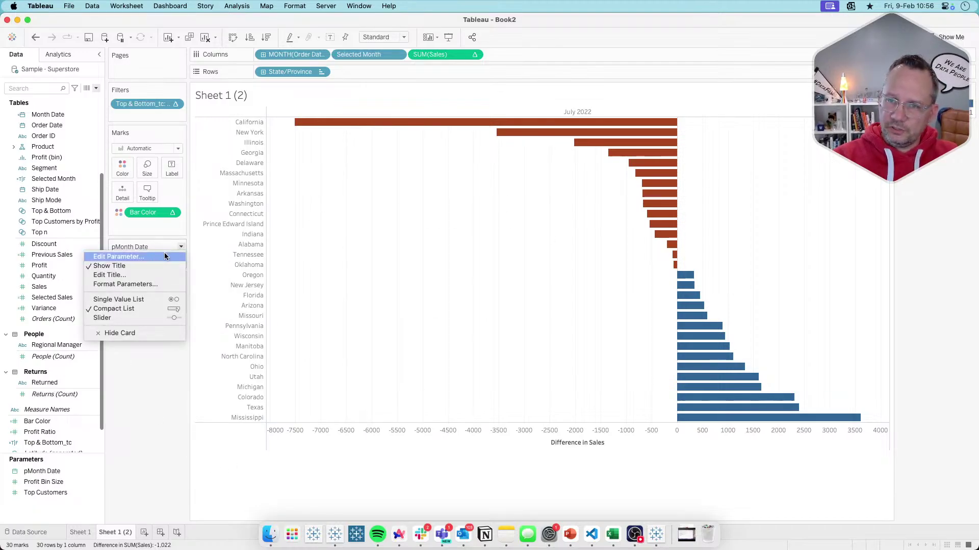
click(164, 254)
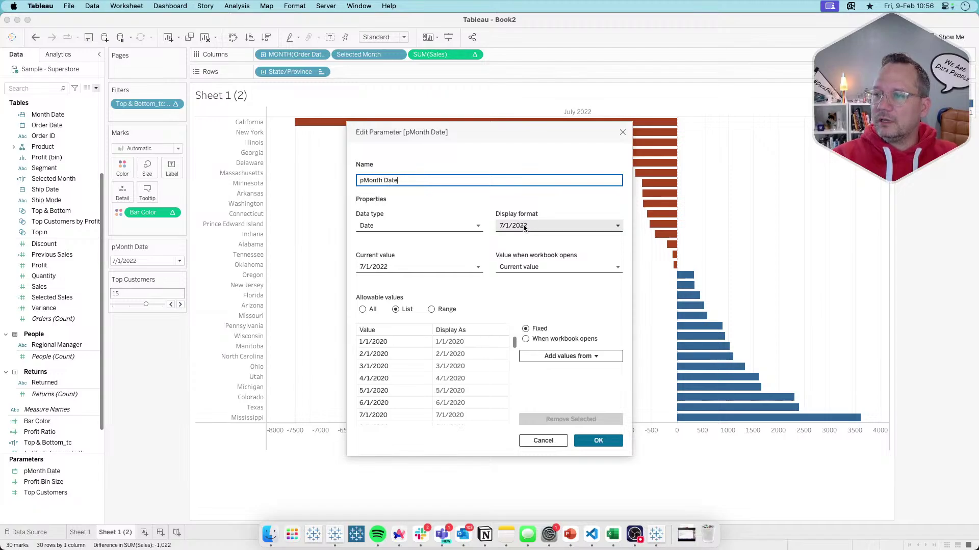
click(523, 224)
click(538, 310)
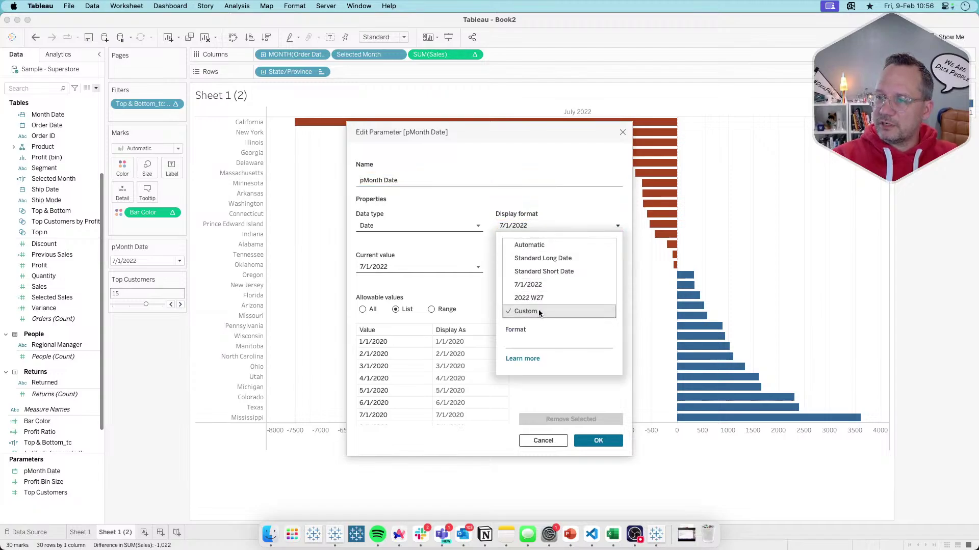
click(534, 341)
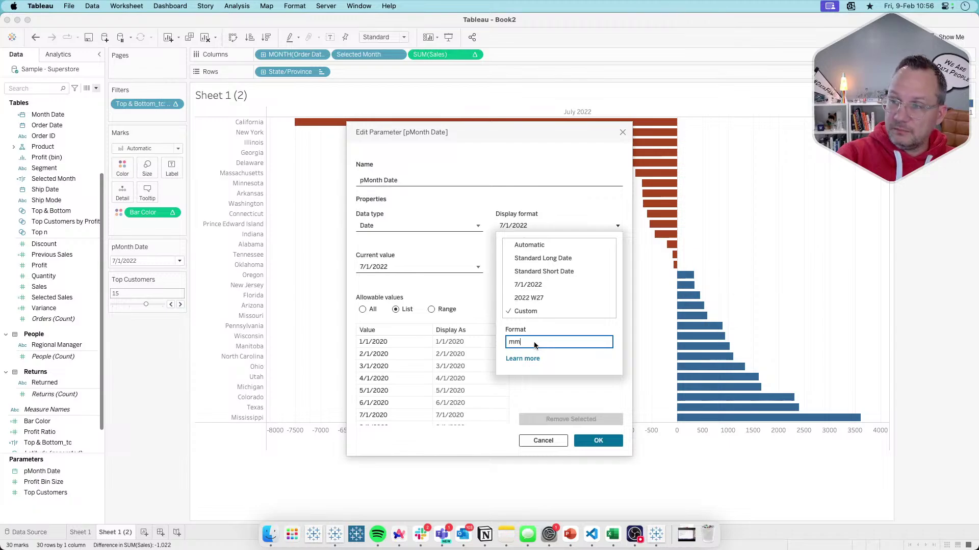
text(mmmm yyy)
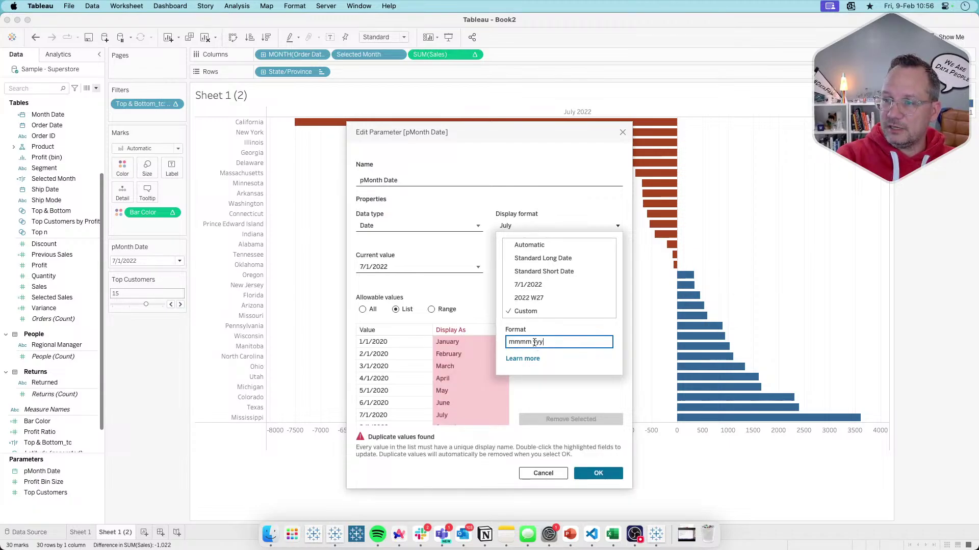
text(y)
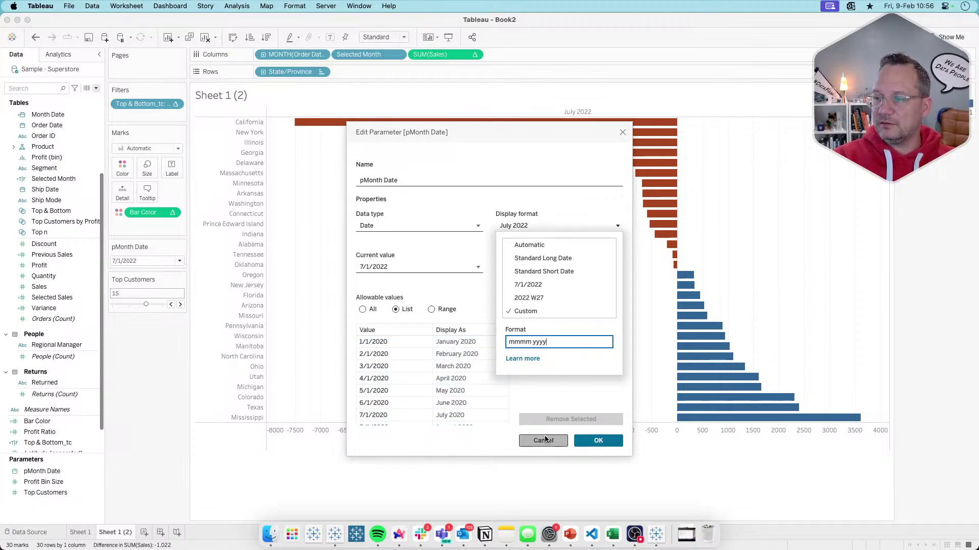
click(568, 397)
click(598, 441)
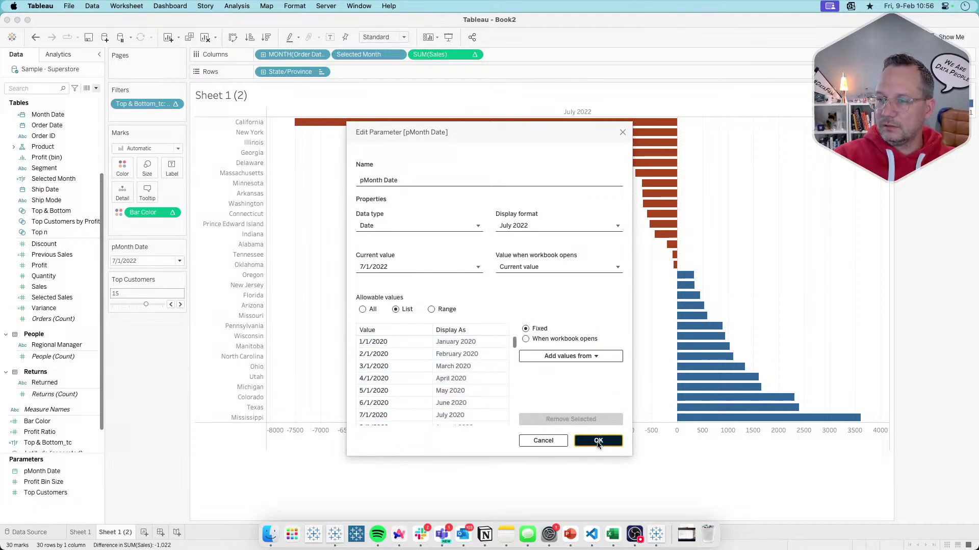
Set the pMonth Date parameter to March 2023, keeping Top Customers at 15.
click(180, 304)
click(171, 304)
click(169, 259)
click(151, 296)
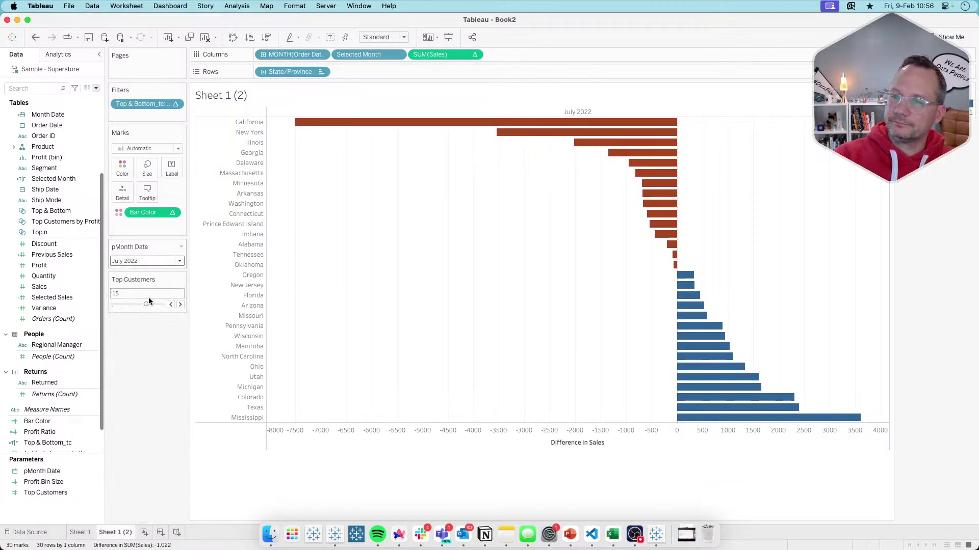
click(140, 261)
click(131, 431)
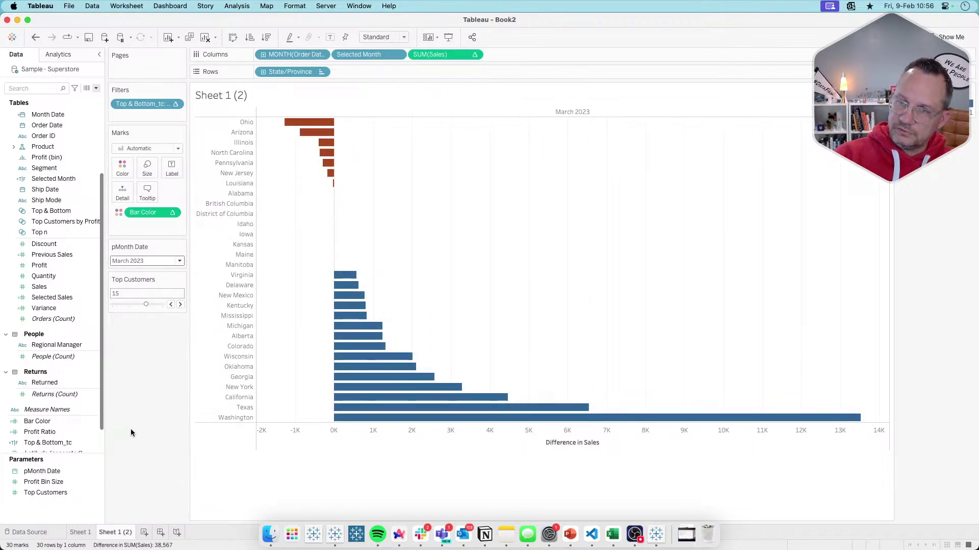